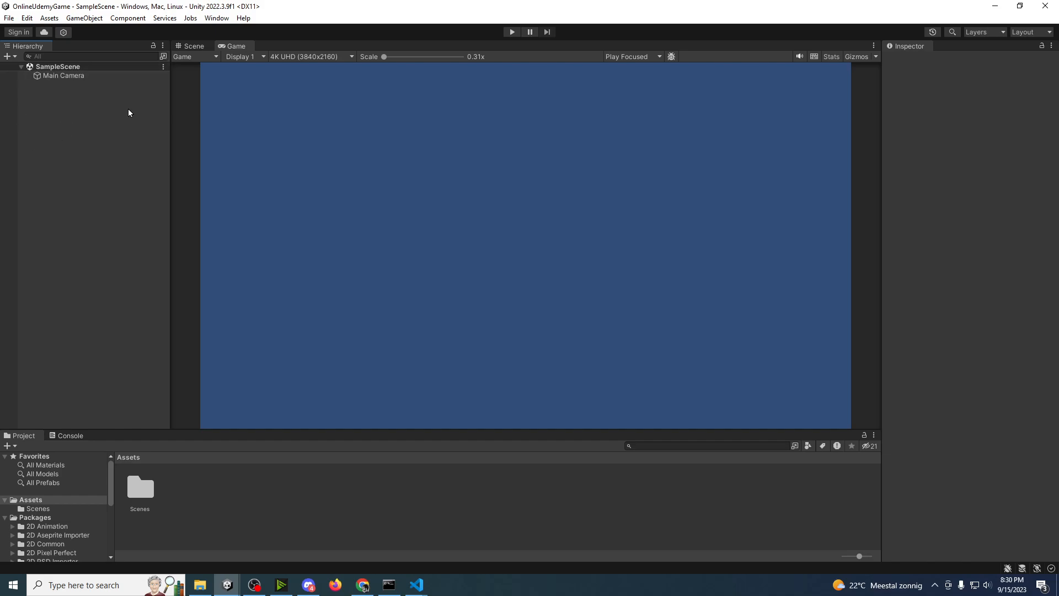
Step: Add a UI Canvas to SampleScene
right_click(59, 114)
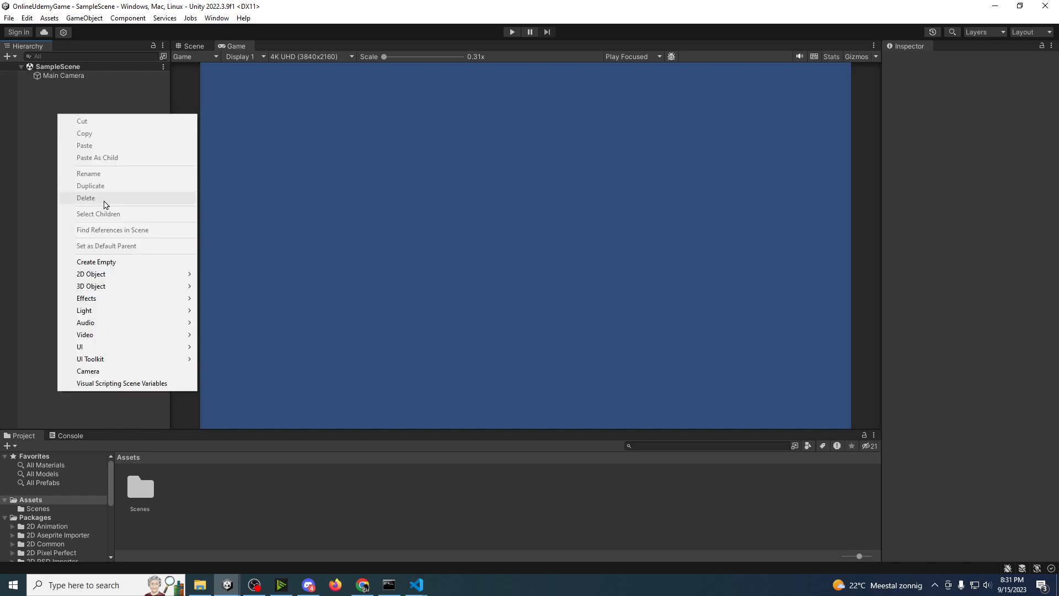
mouse_move(88, 353)
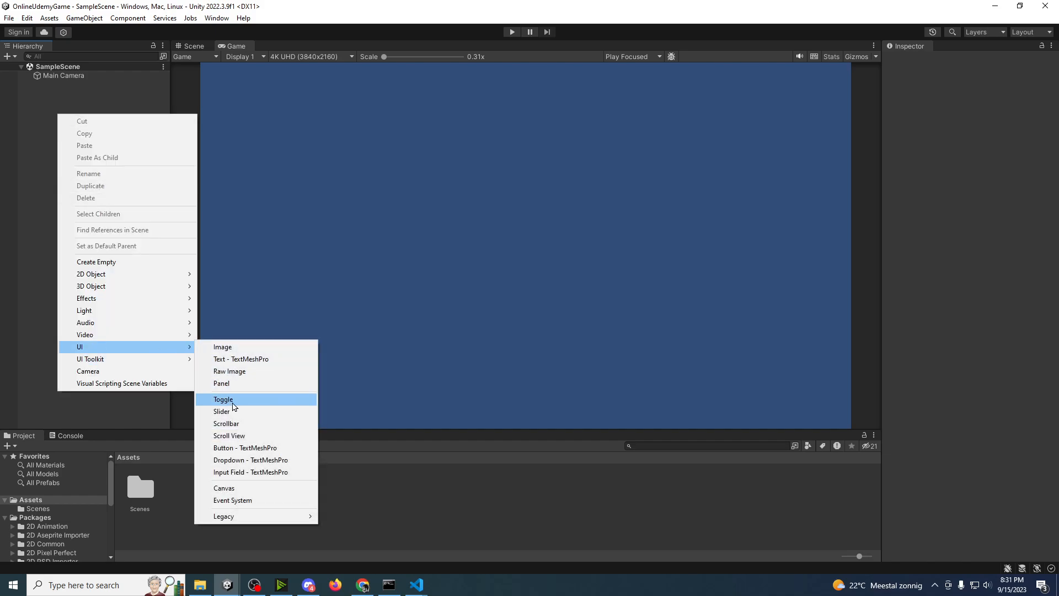
click(224, 488)
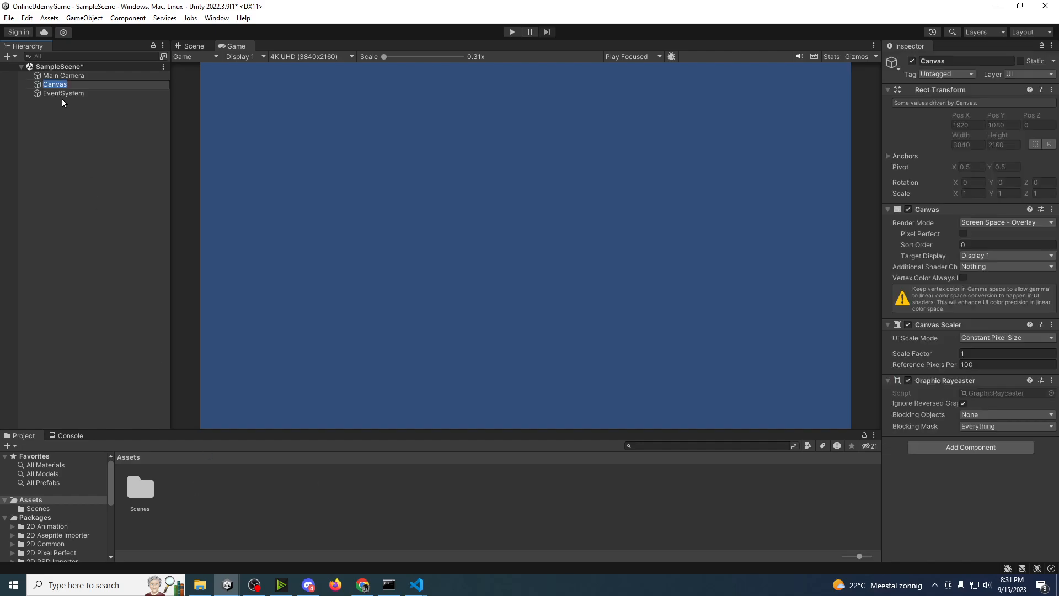
click(74, 163)
click(53, 84)
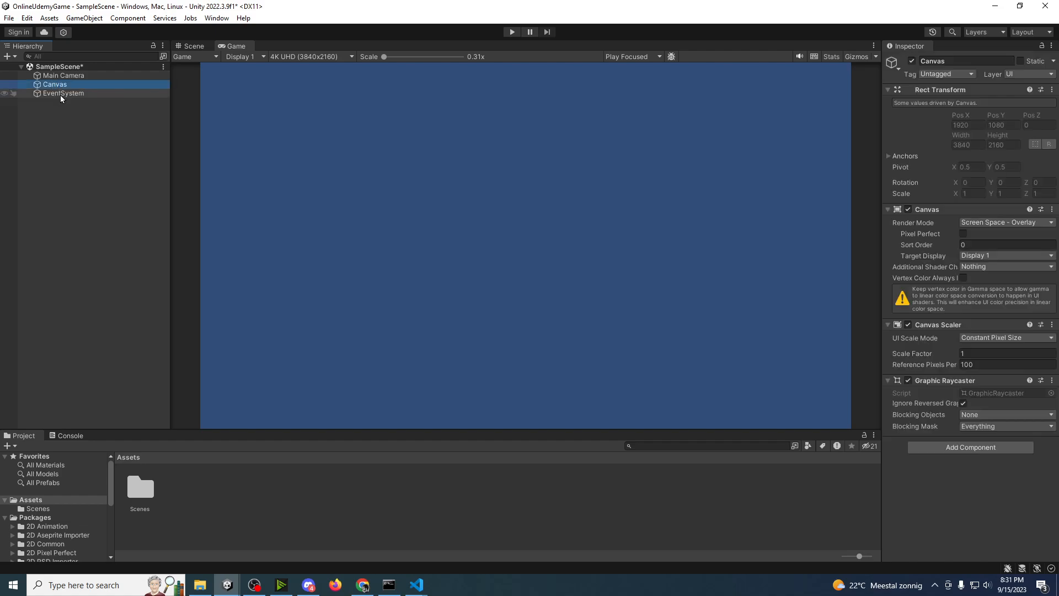
click(64, 148)
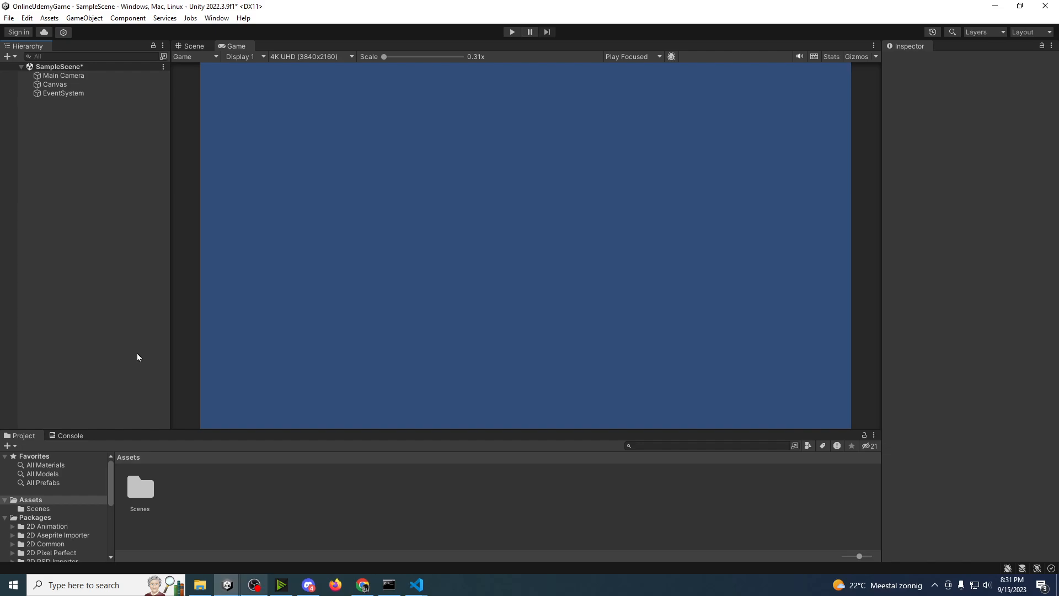
Step: Set the Canvas Scaler's UI scale mode to Scale With Screen Size with a reference resolution of 1920 by 1080
click(54, 86)
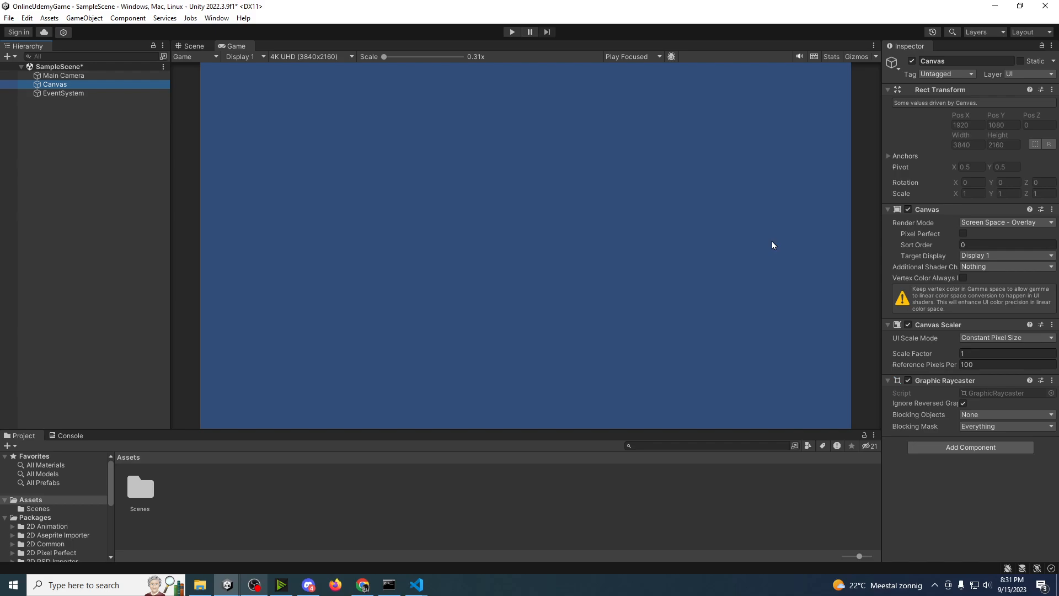
drag(881, 205, 798, 205)
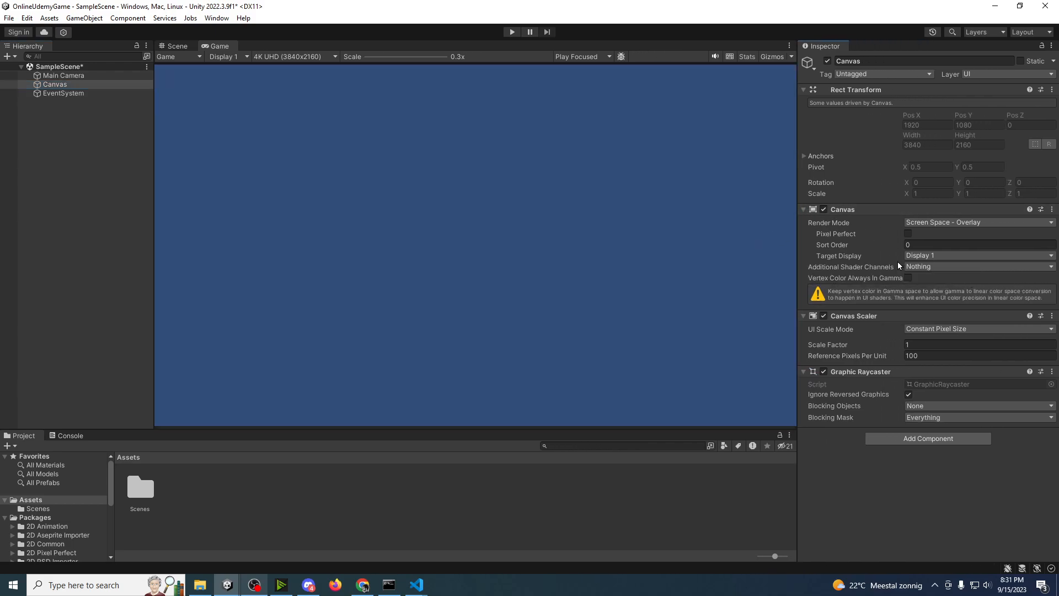
click(919, 331)
click(932, 356)
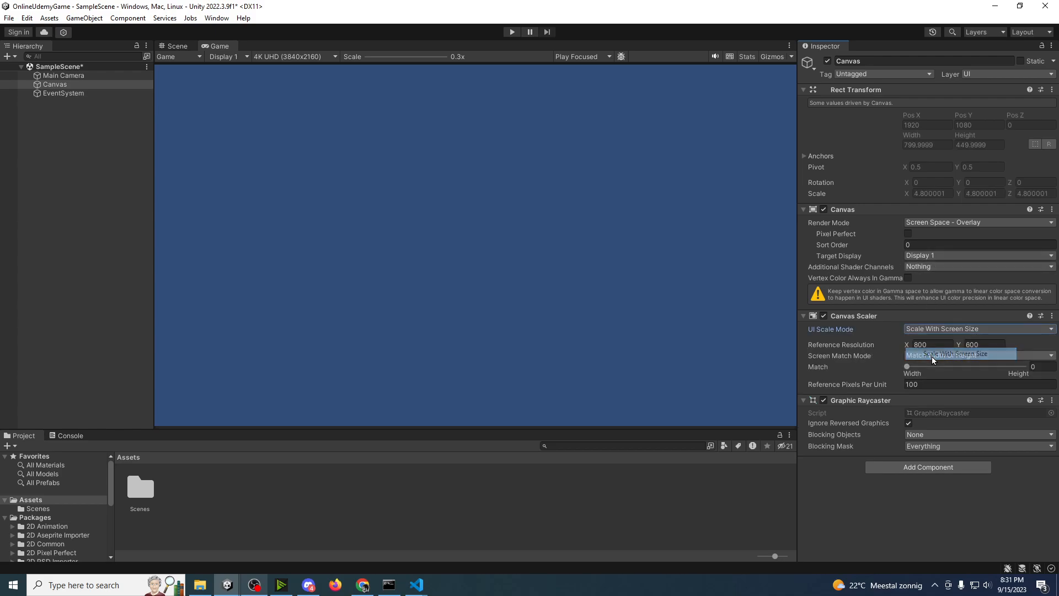
click(948, 345)
text(1)
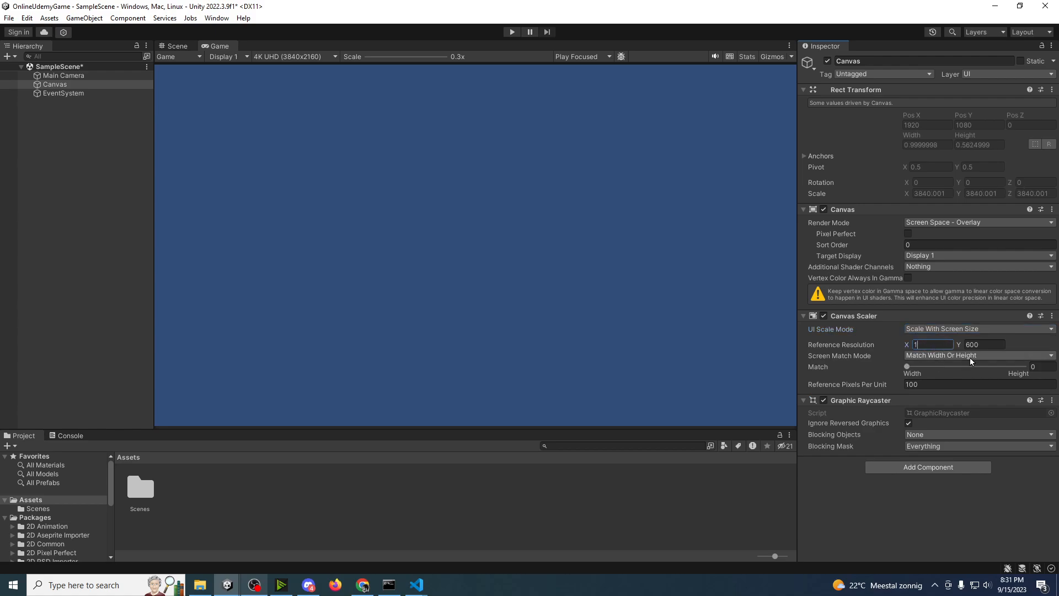
text(920)
key(Tab)
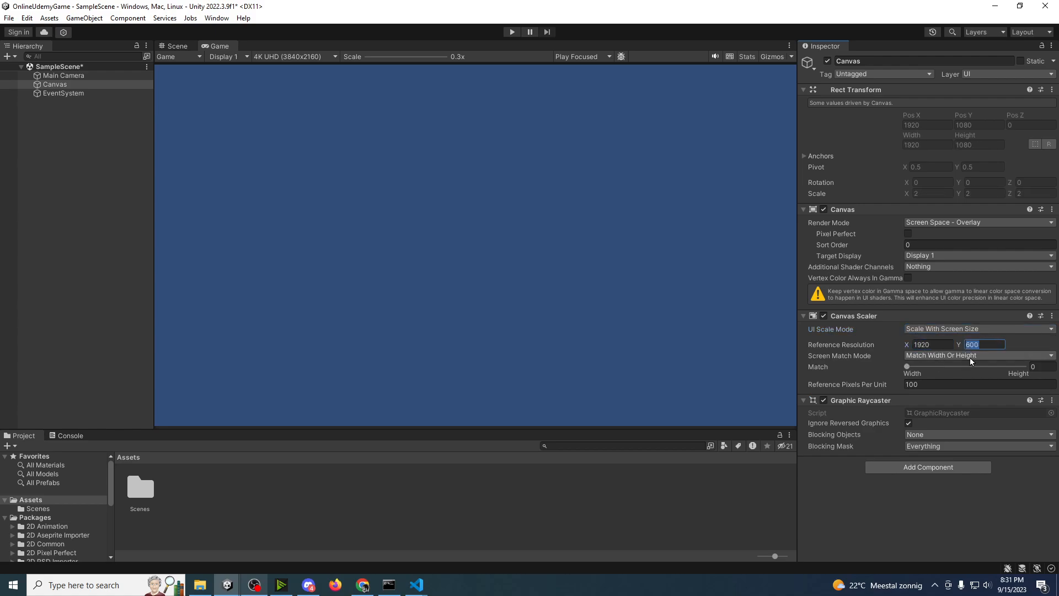
text(1080)
Step: Double both values of the canvas reference resolution to 3840 by 2160 and save the scene
click(936, 343)
click(941, 342)
text(*2)
click(991, 343)
text(*2)
key(Return)
click(926, 329)
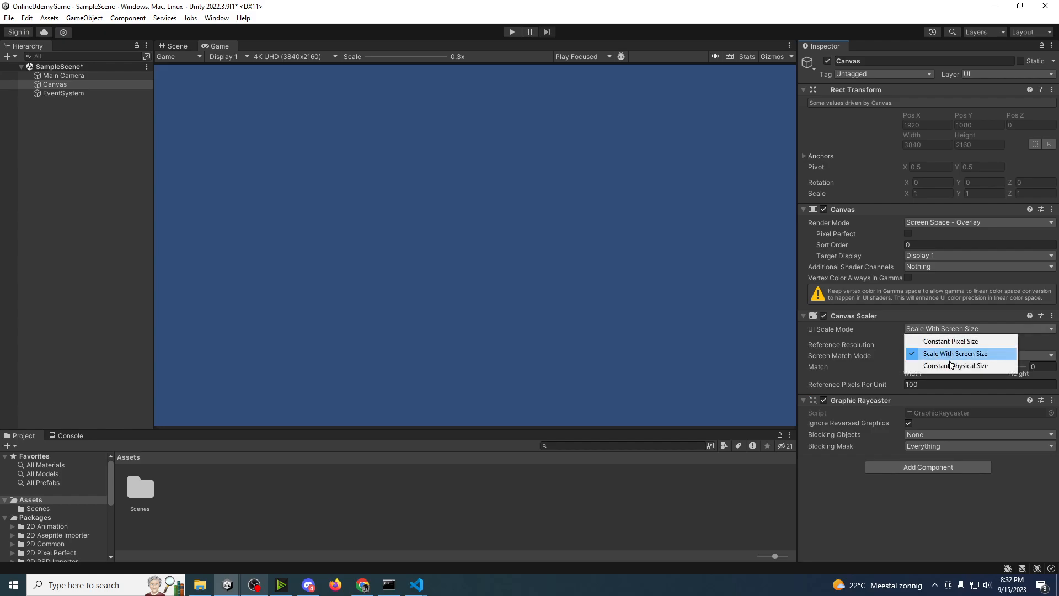
click(920, 317)
click(919, 316)
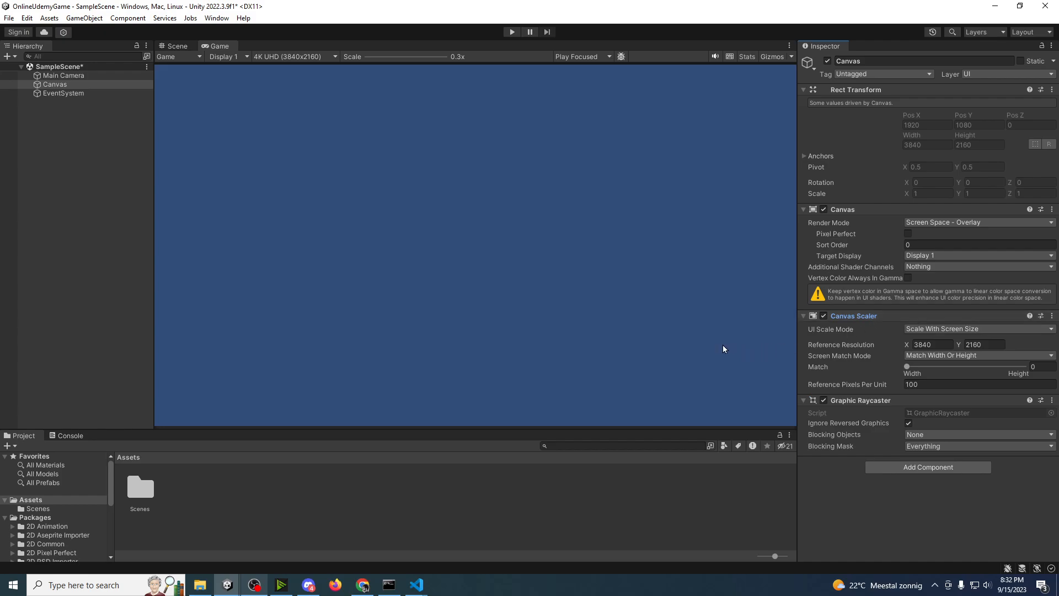
click(110, 270)
key(ctrl+s)
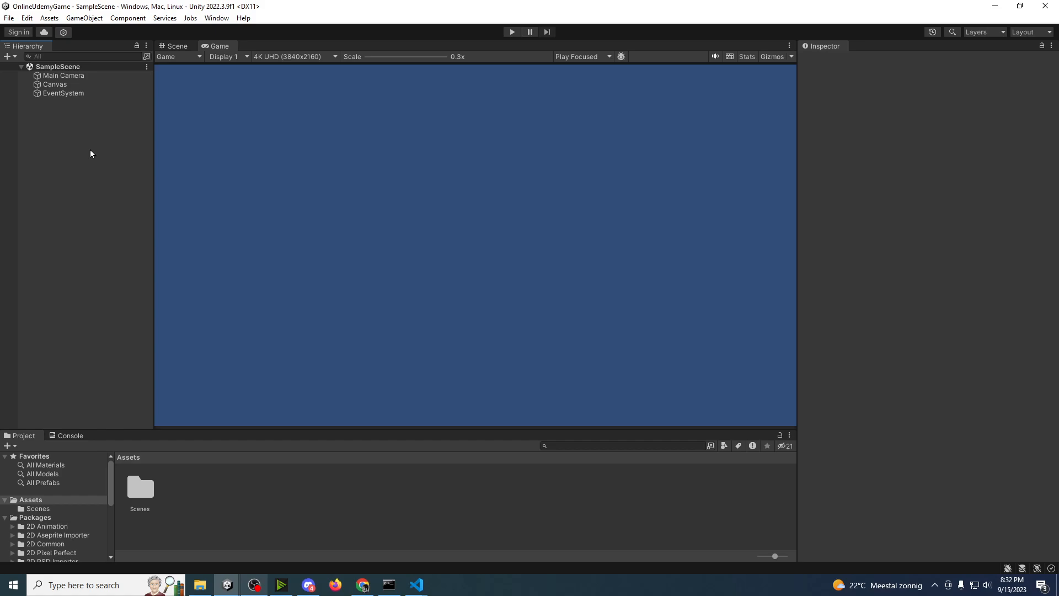
click(54, 85)
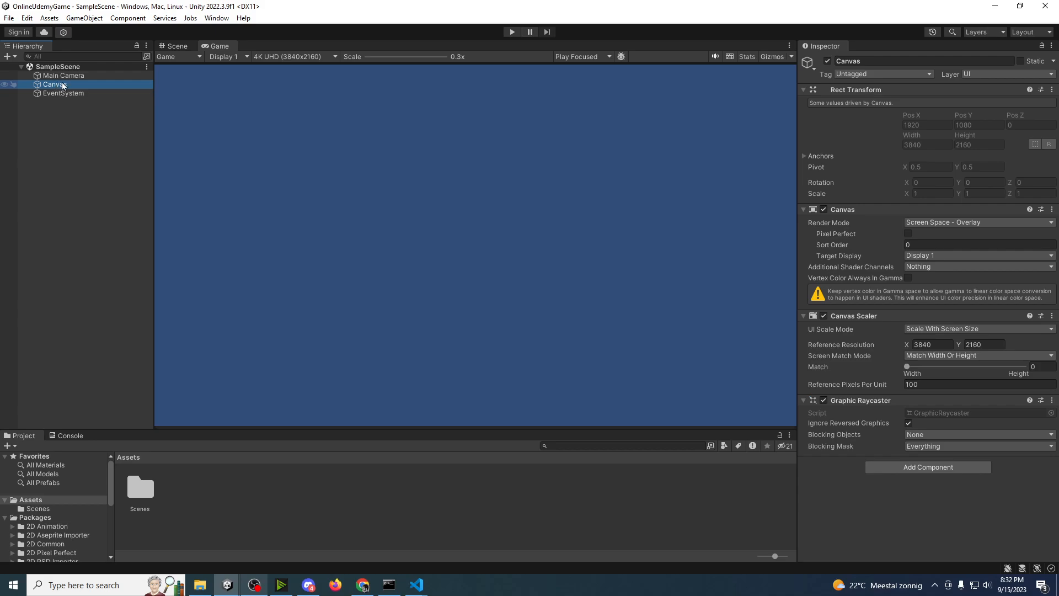
right_click(54, 84)
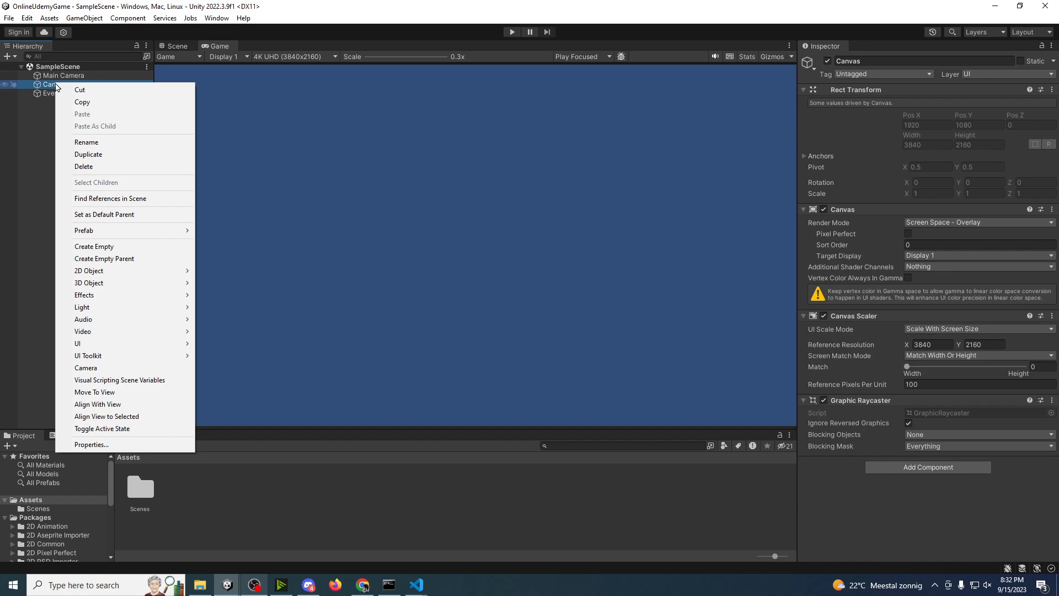
click(626, 224)
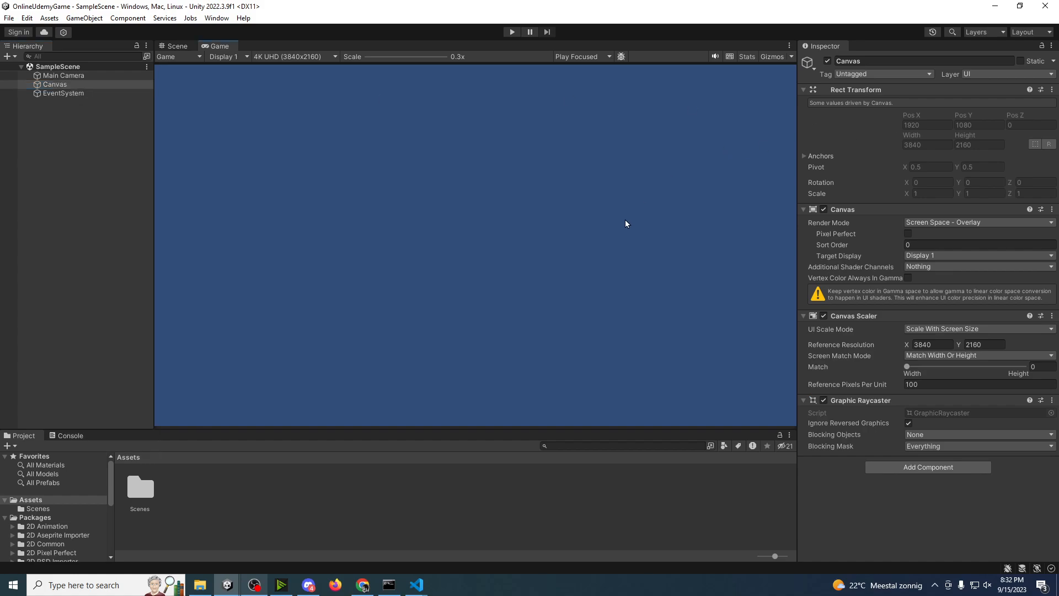
click(72, 256)
Step: Rename the Canvas object as Auth
click(58, 88)
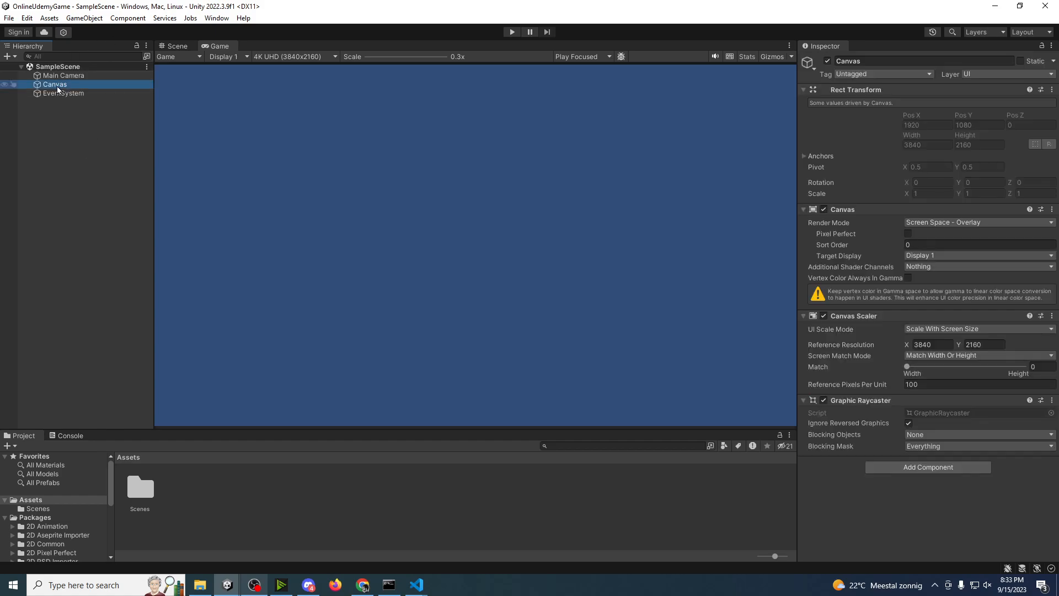
key(F2)
text(Auth)
key(Return)
Step: Add a UI Panel as a child of the Auth canvas, show it in the Scene view, and save the scene
right_click(59, 88)
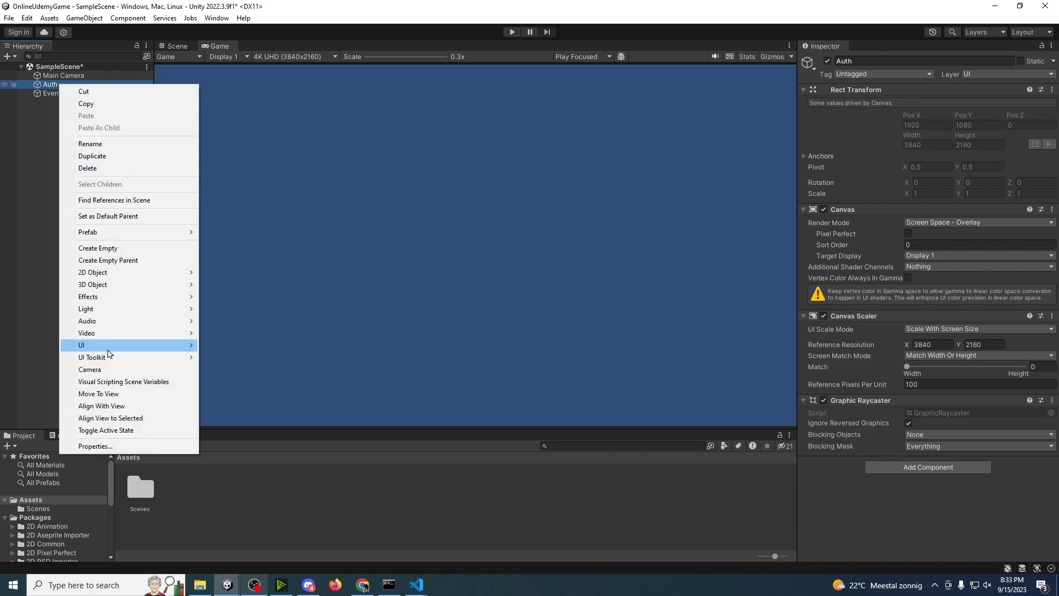
mouse_move(147, 348)
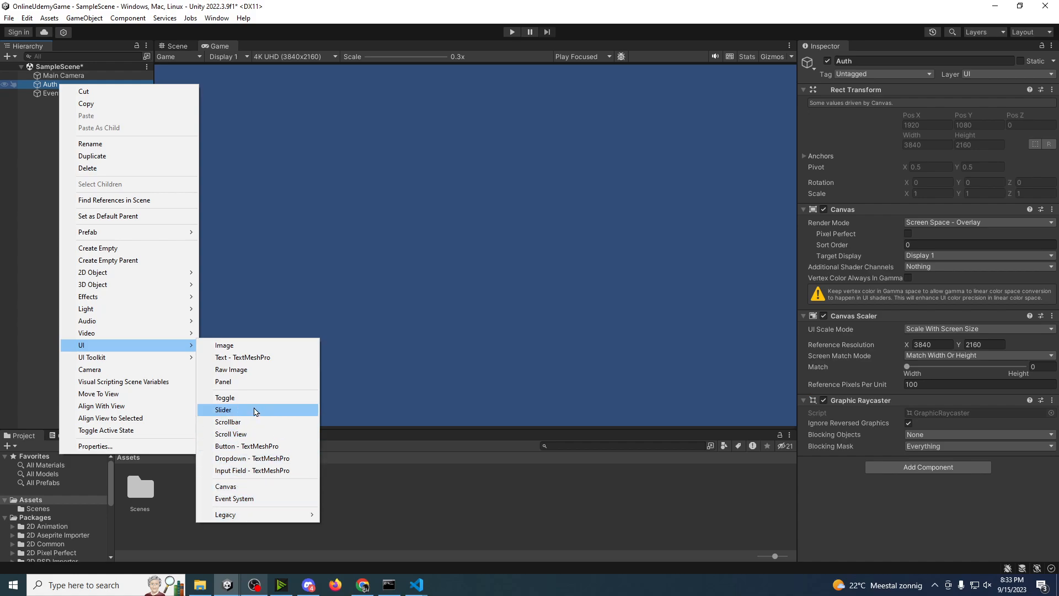
click(250, 383)
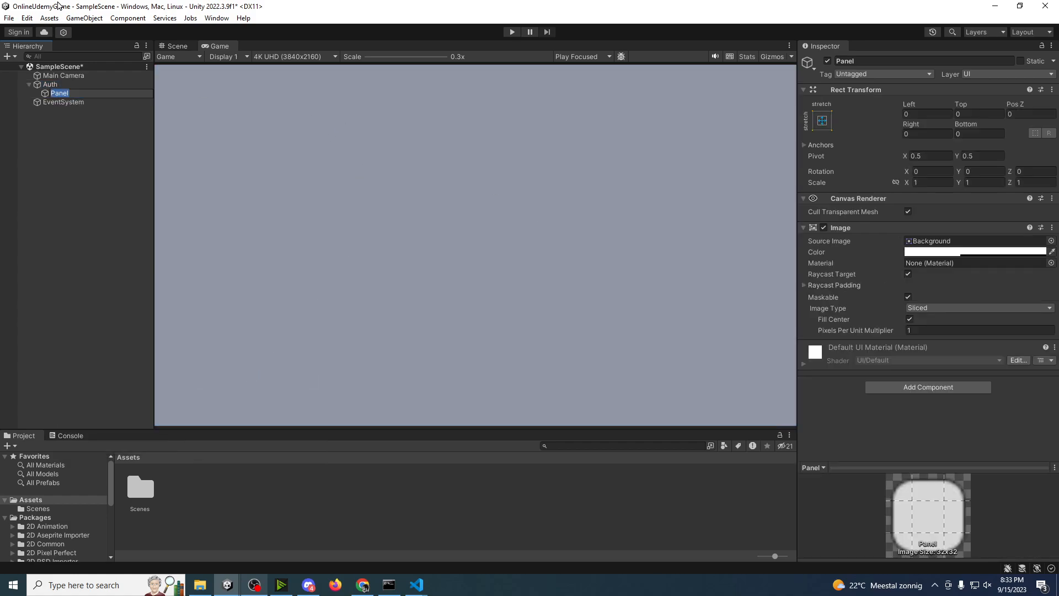
click(175, 48)
scroll(314, 185, down, 15)
middle_drag(574, 149, 298, 353)
scroll(331, 349, down, 13)
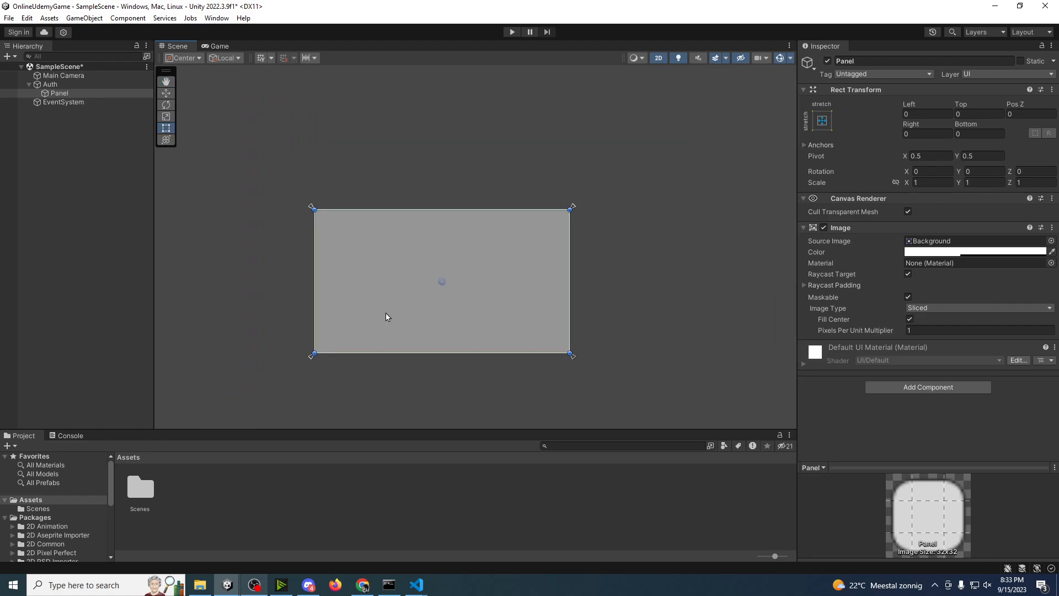
scroll(410, 307, up, 6)
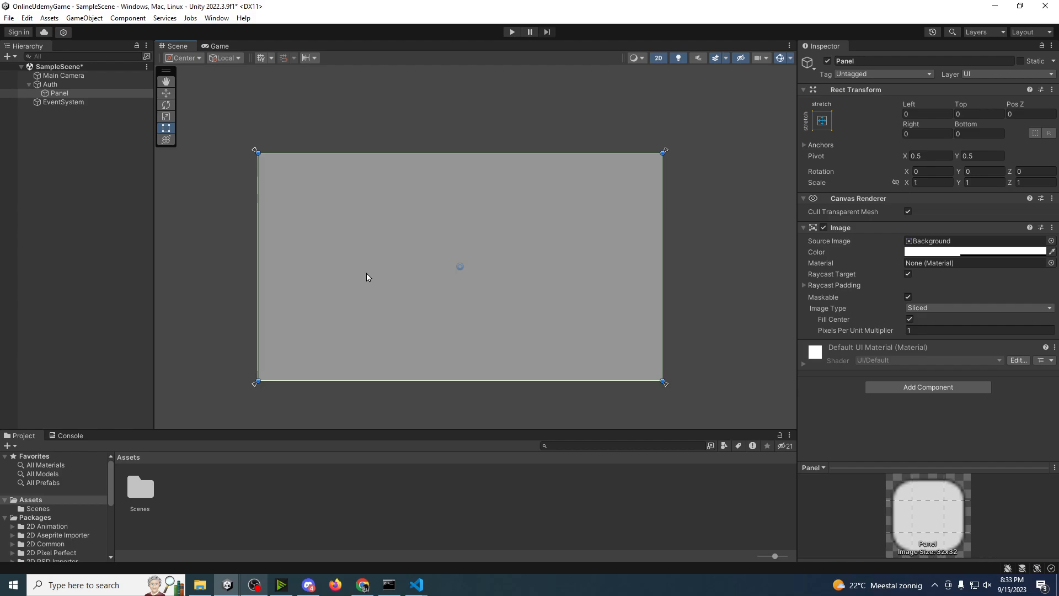
click(18, 253)
key(ctrl+s)
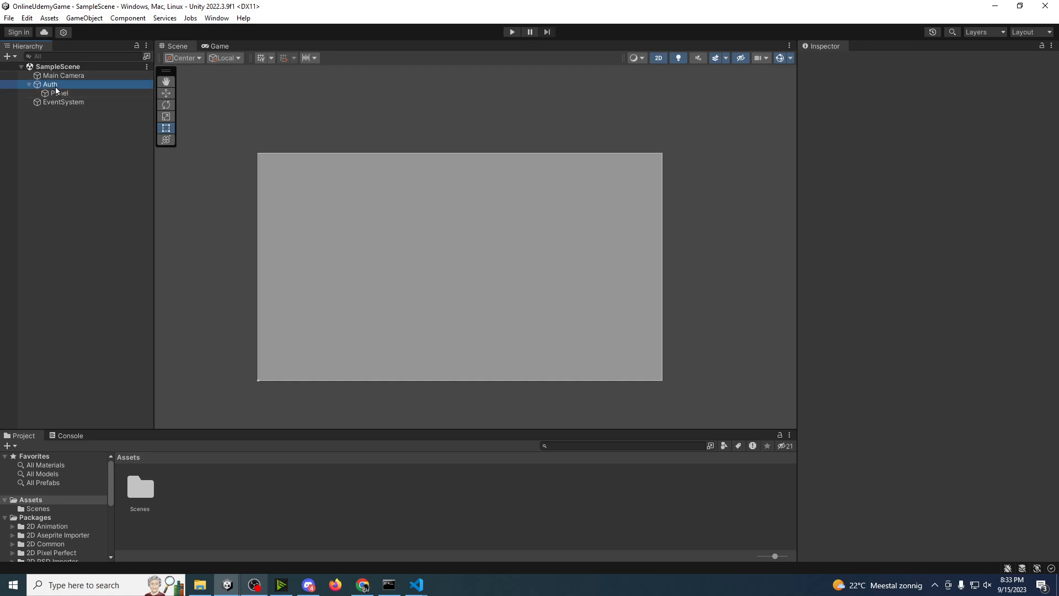
Step: Add a Text - TextMeshPro object under the Auth canvas and import the TMP Essentials
right_click(55, 86)
mouse_move(91, 349)
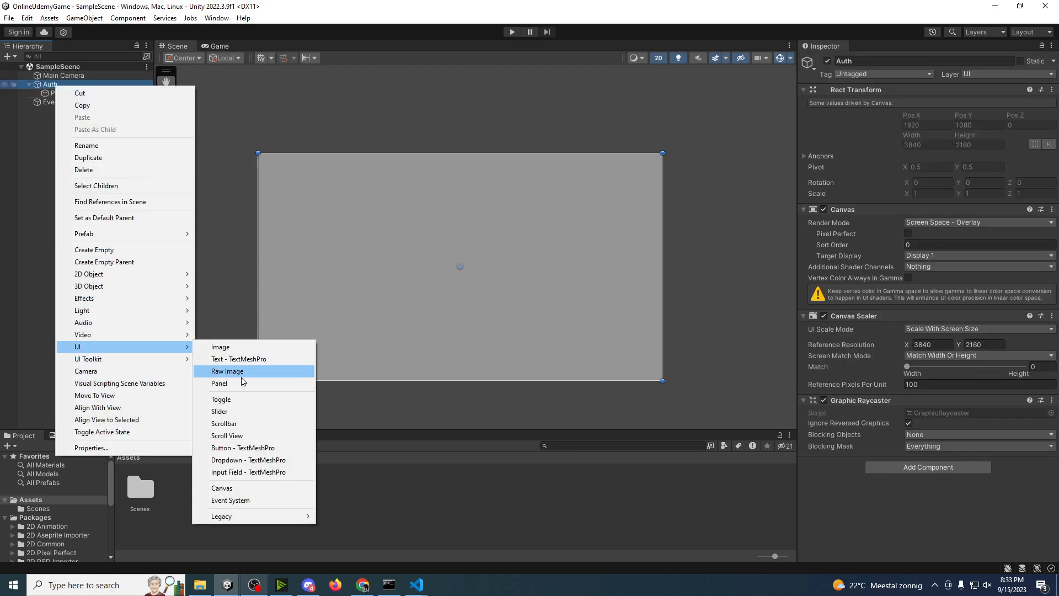
click(242, 359)
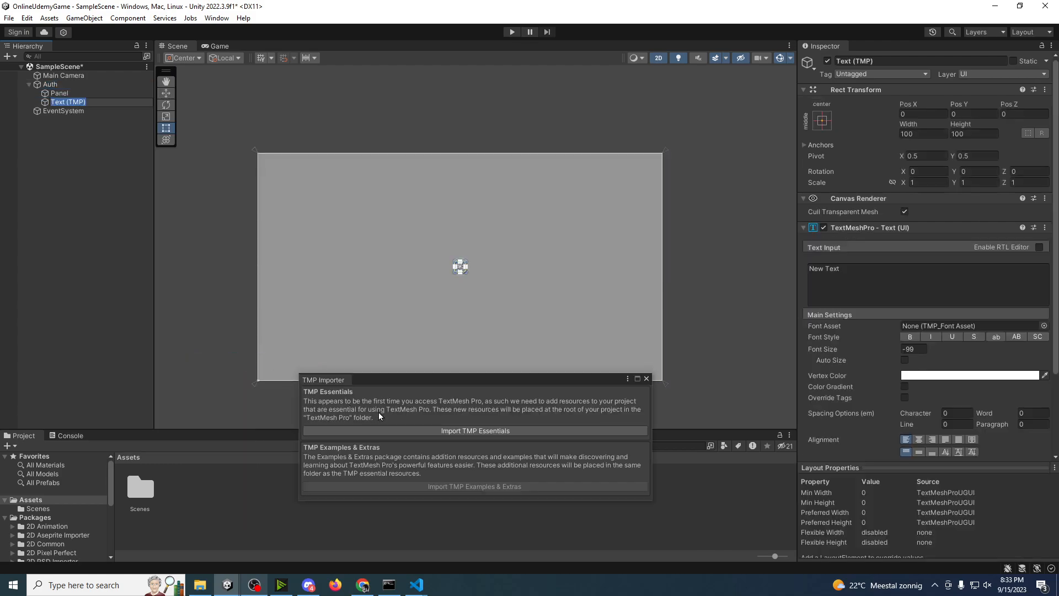
click(414, 432)
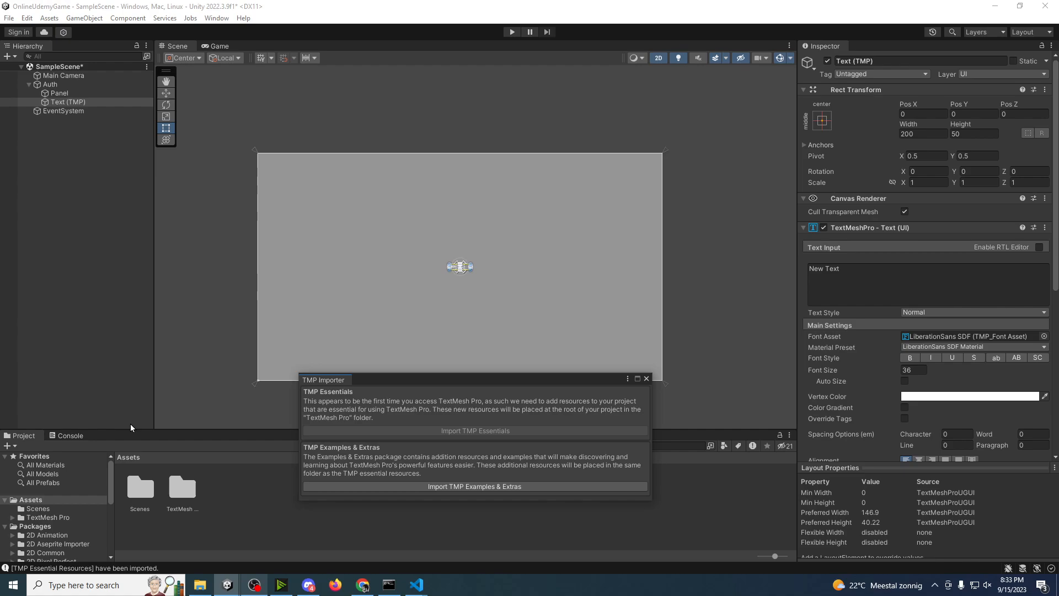
Step: Import the TMP Examples & Extras, and close the extra Text (TMP) windows and the TMP Importer
click(70, 436)
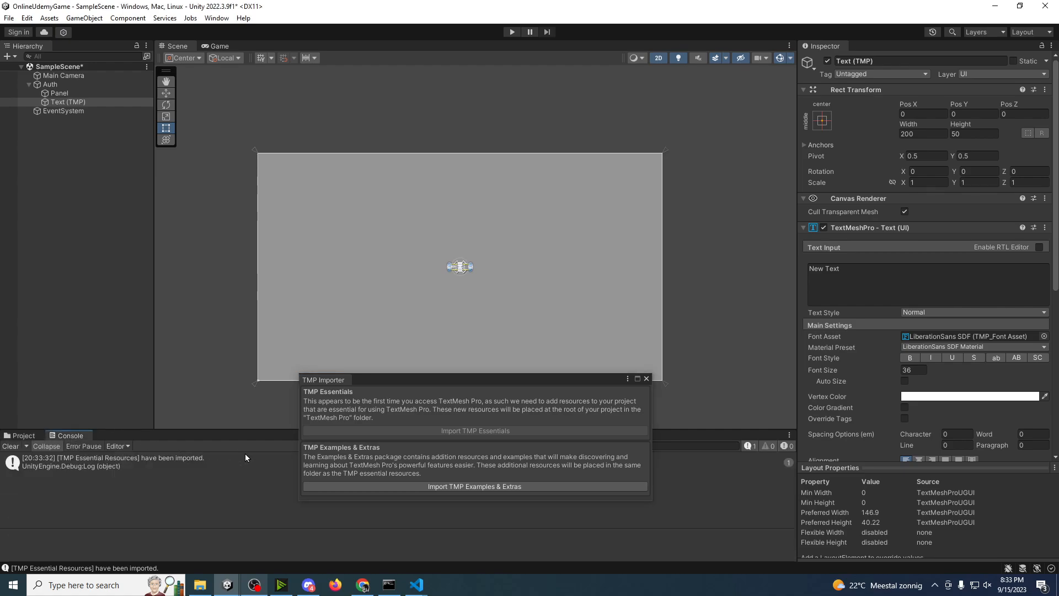
click(382, 491)
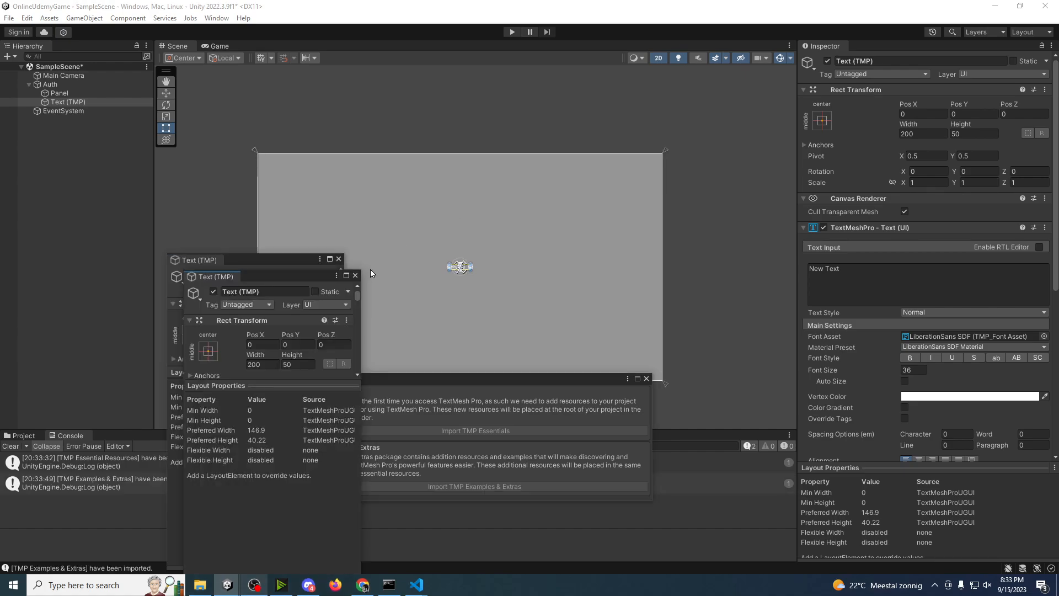
click(355, 275)
click(339, 259)
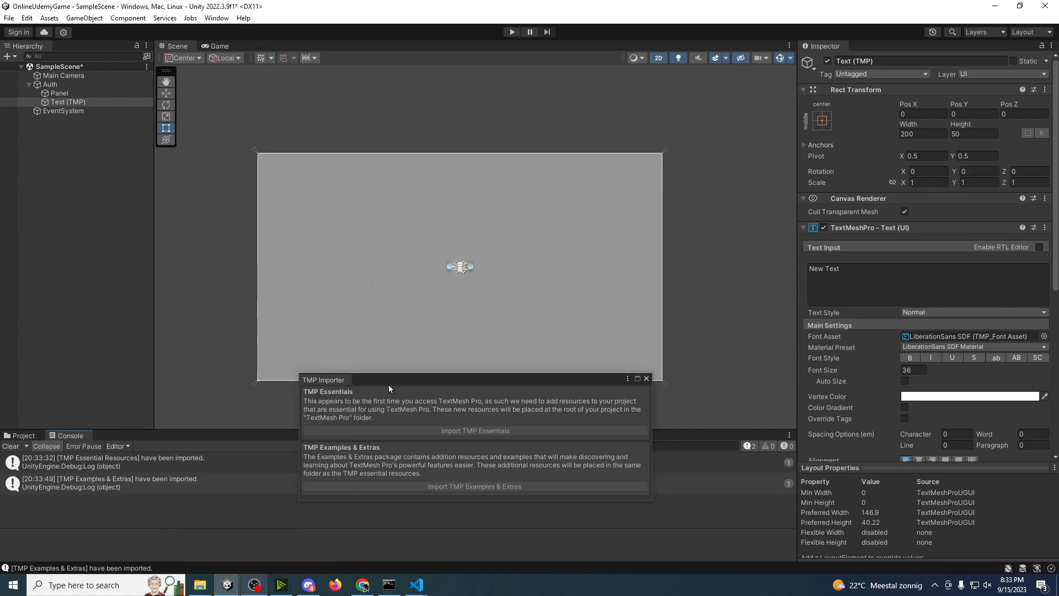
click(647, 378)
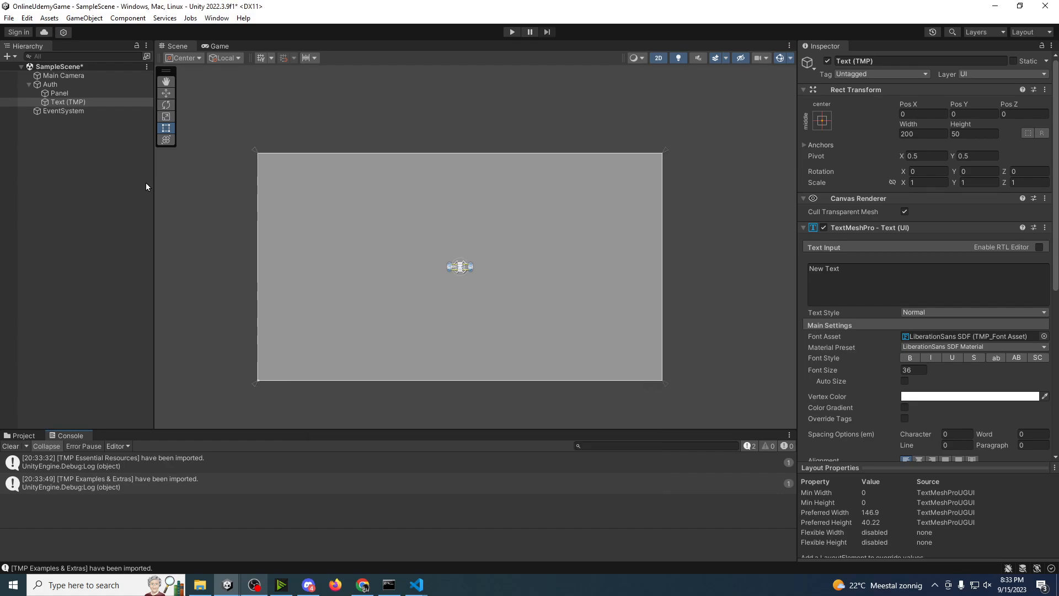
Step: Replace the content of the TextMeshPro text object with "Auth"
scroll(461, 279, up, 5)
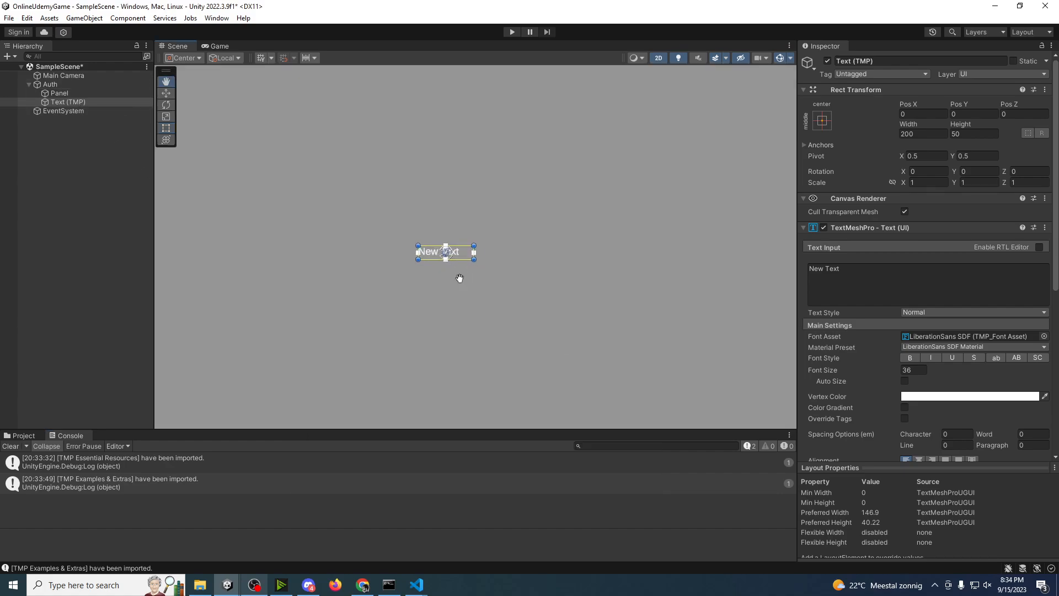
click(876, 266)
key(ctrl+a)
text(Auth)
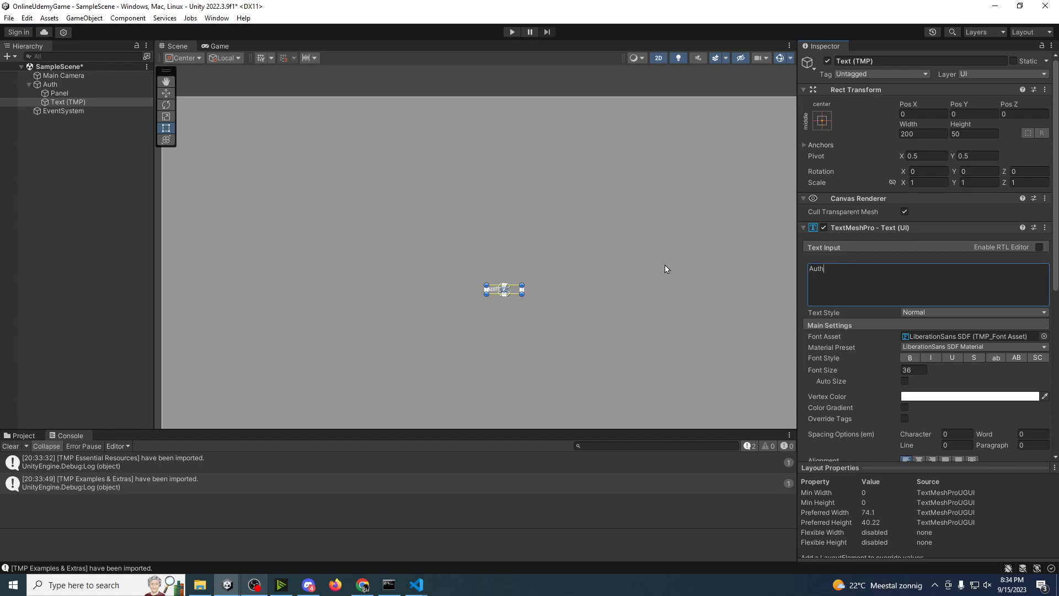
Step: Move the Auth text toward the panel's upper part, to about Pos X -25 and Pos Y 583
middle_drag(572, 218, 593, 224)
scroll(533, 251, down, 3)
key(w)
drag(533, 284, 529, 193)
Step: Increase the Auth text's font size to about 136 and enlarge its text box to about 543 by 184
drag(825, 370, 572, 283)
middle_drag(473, 106, 465, 115)
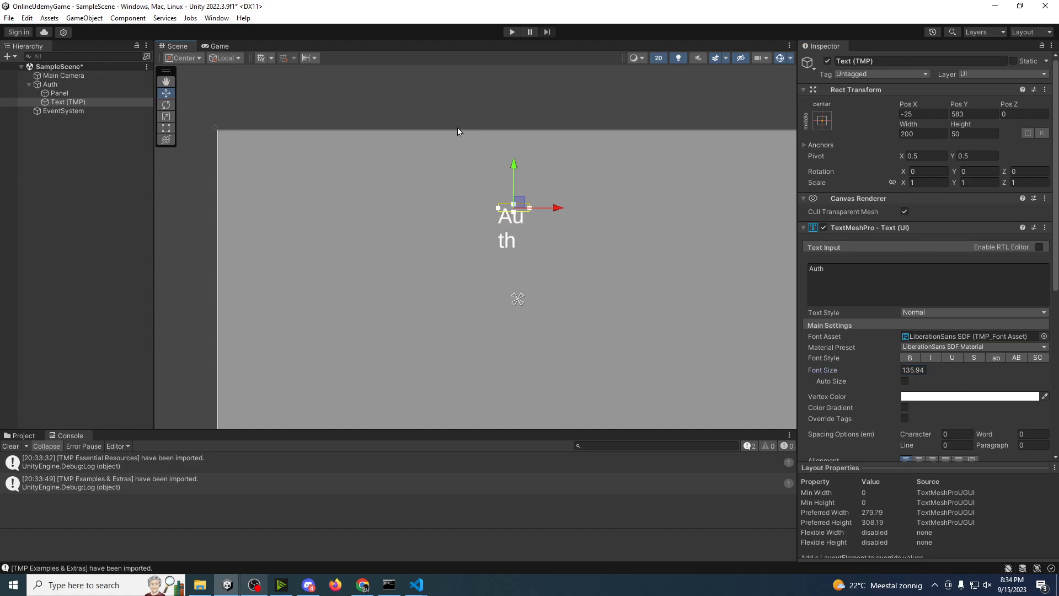
key(r)
key(t)
drag(530, 212, 583, 234)
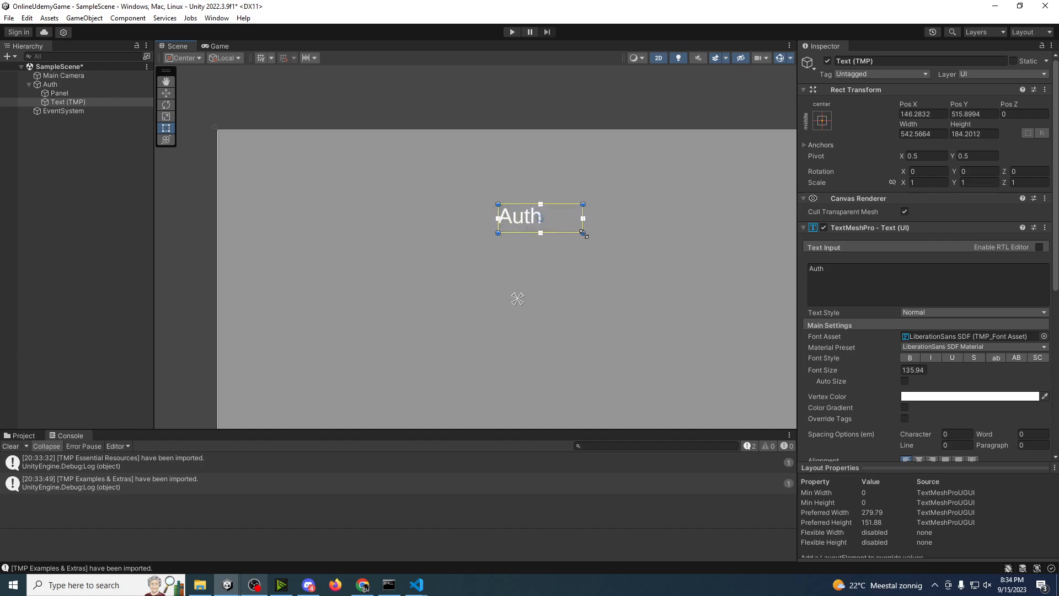
click(110, 246)
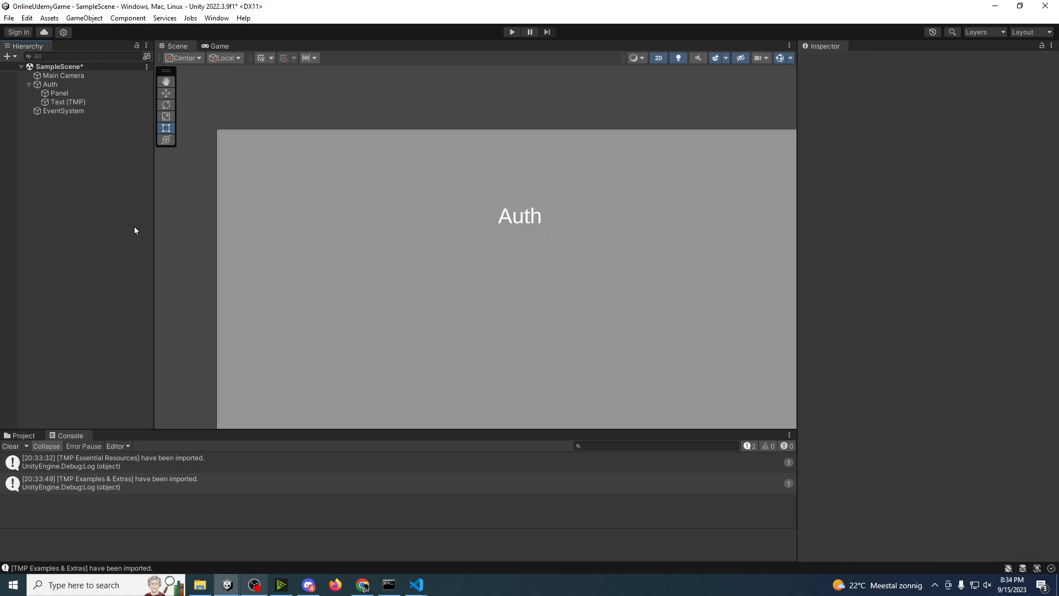
scroll(234, 172, down, 2)
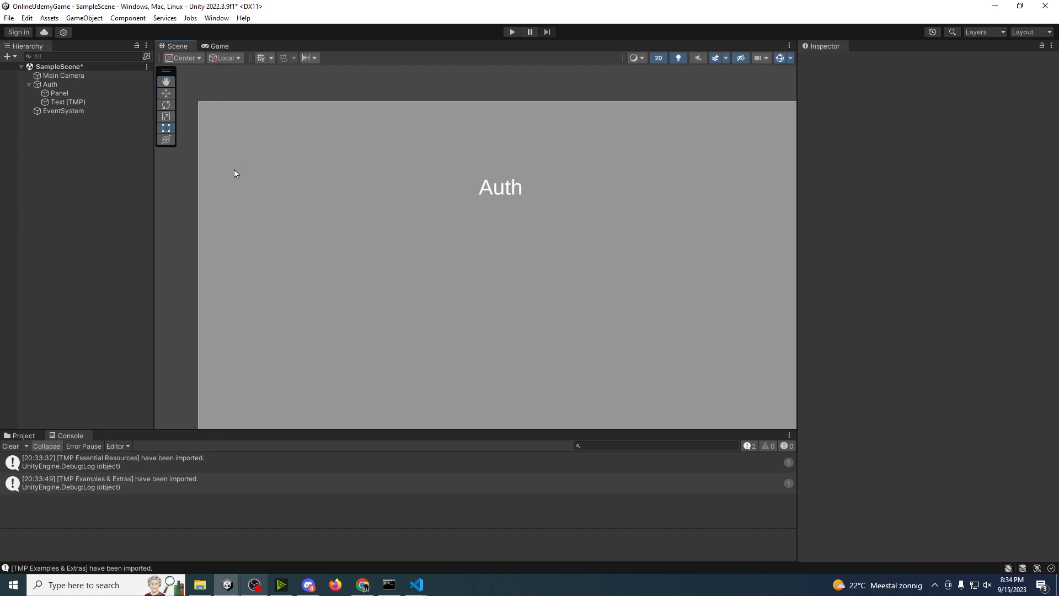
Step: Duplicate the Auth canvas twice
click(45, 85)
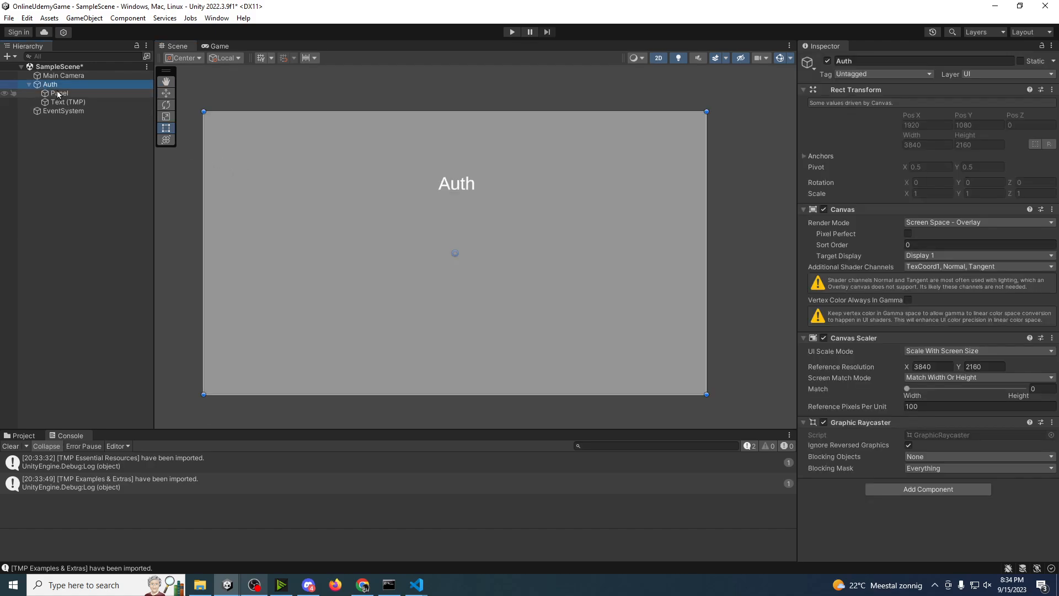
key(ctrl+d)
key(ctrl+d)
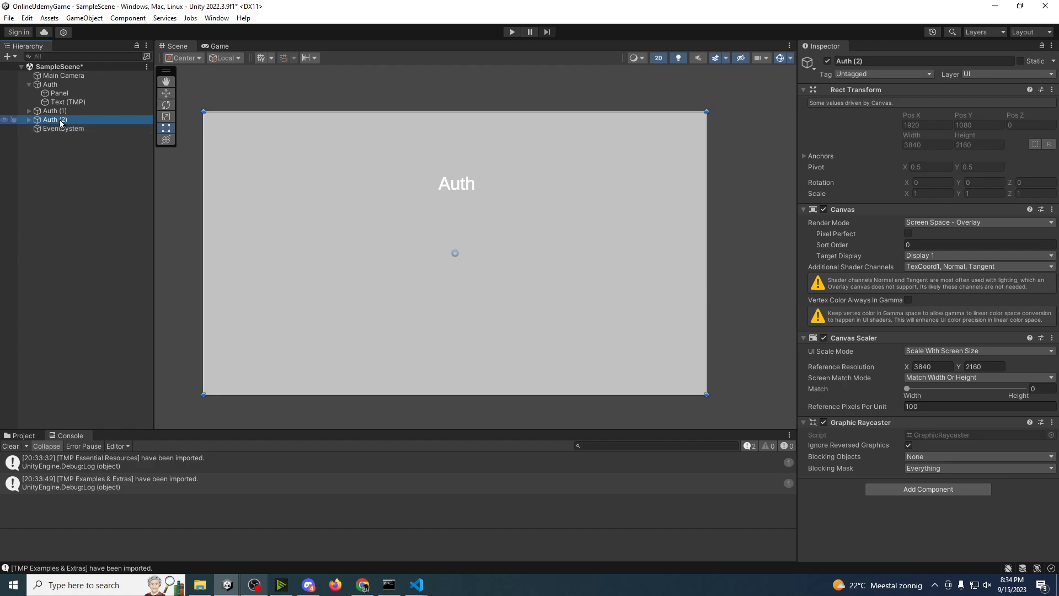
Step: Rename the first copy of the Auth canvas to Select and the second copy to Battle
click(28, 111)
click(54, 112)
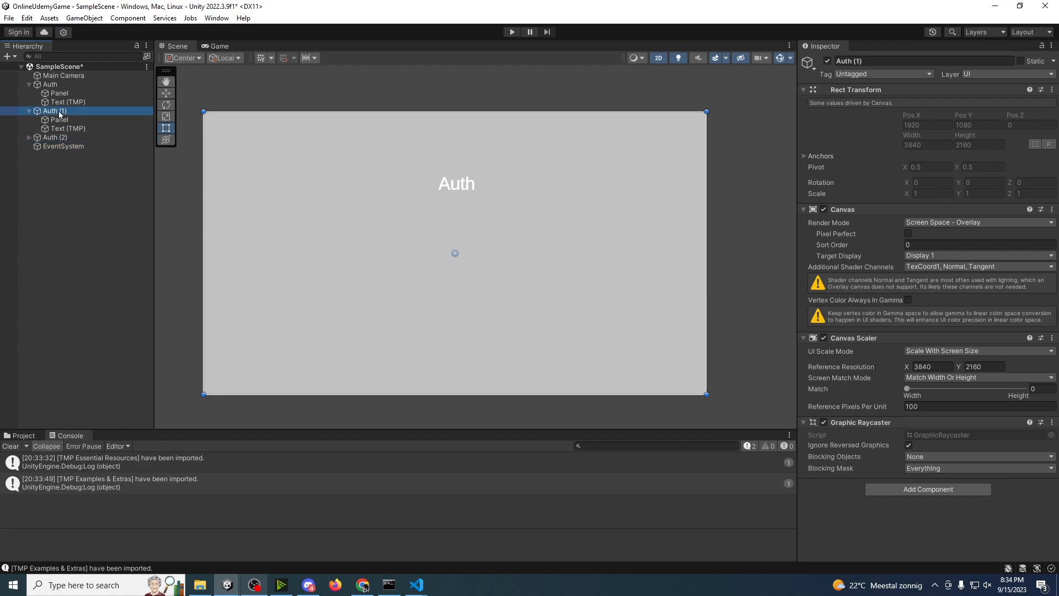
key(F2)
text(Select)
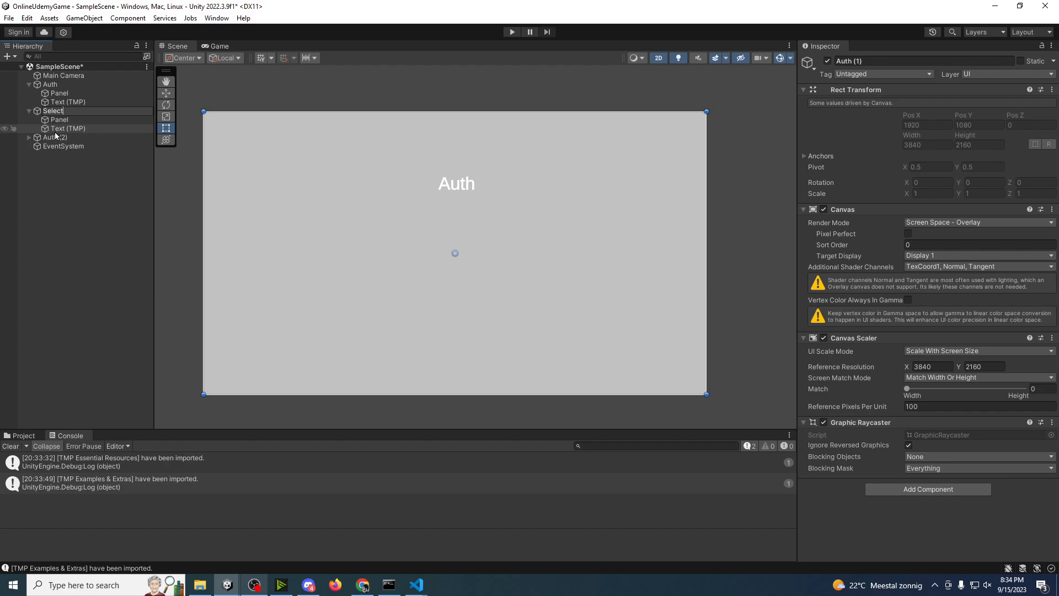
click(54, 138)
key(F2)
text(Ba)
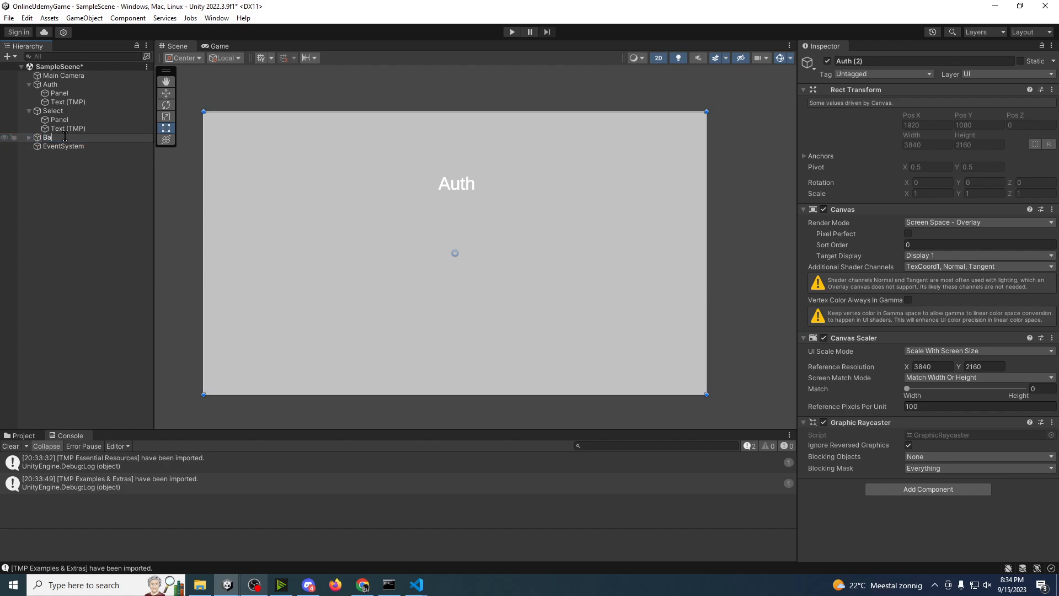
text(ttle)
click(67, 154)
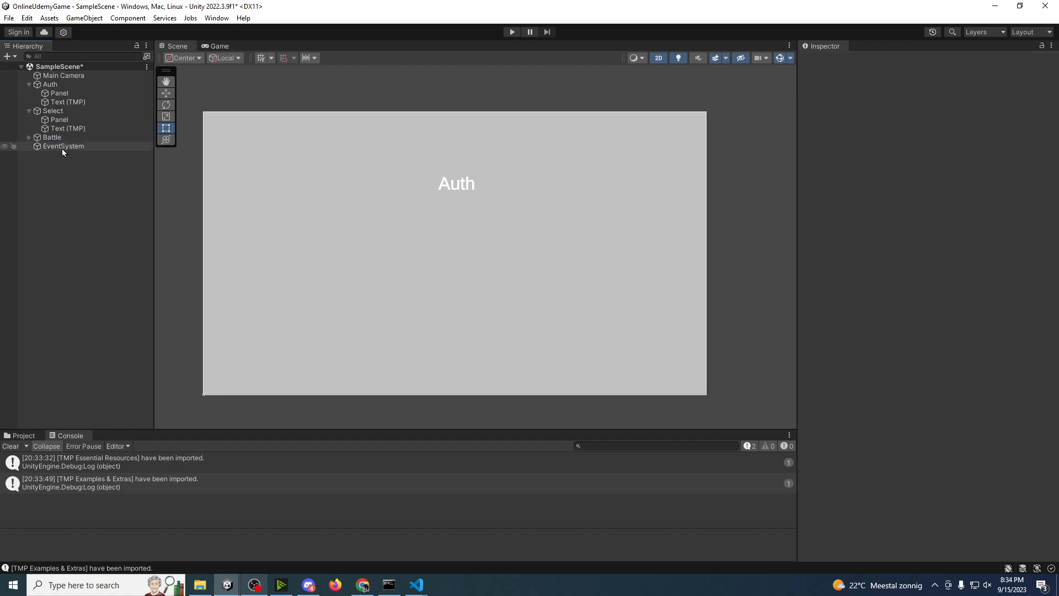
Step: Expand the Battle canvas and review the Auth, Select and Battle canvases one after another
click(29, 138)
click(49, 84)
click(53, 111)
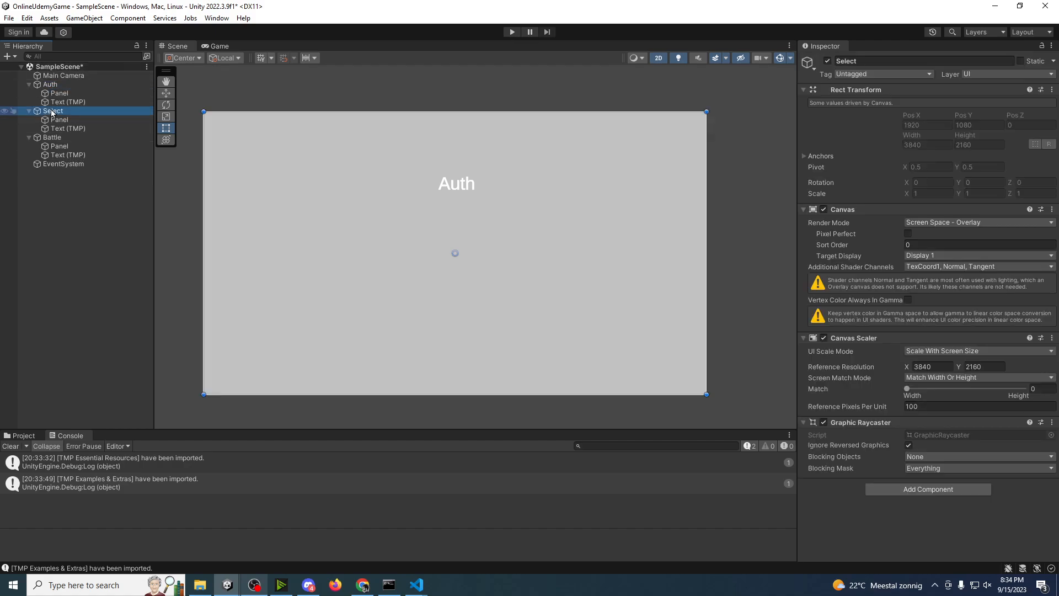
click(57, 136)
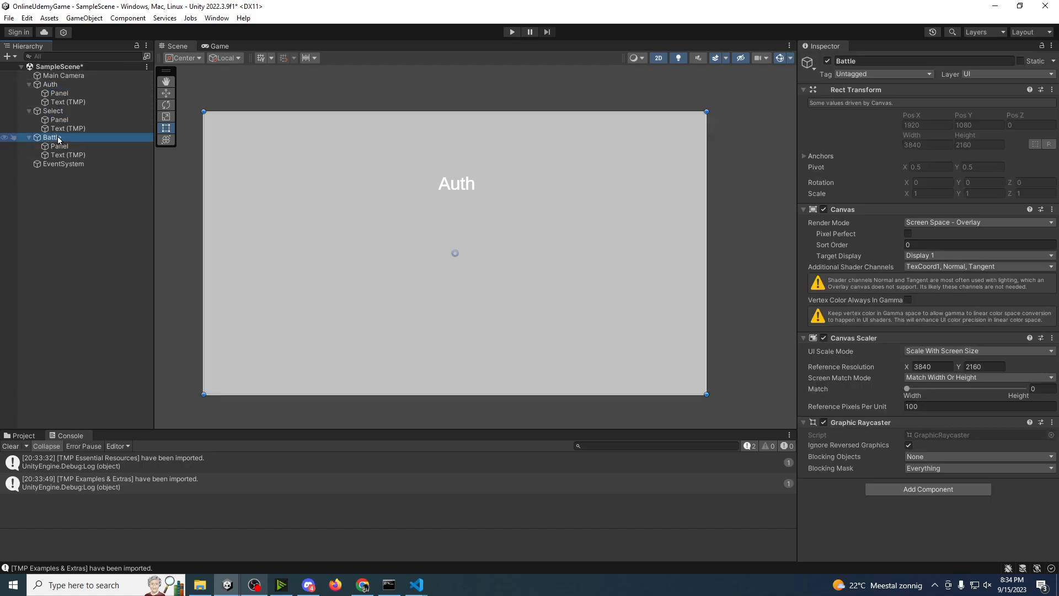
click(49, 89)
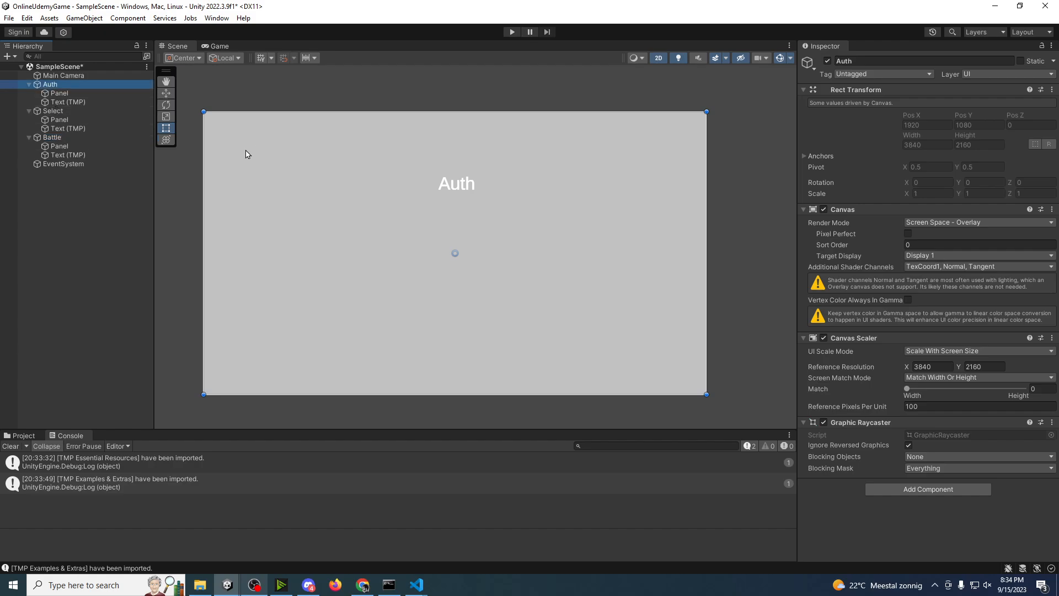
click(64, 114)
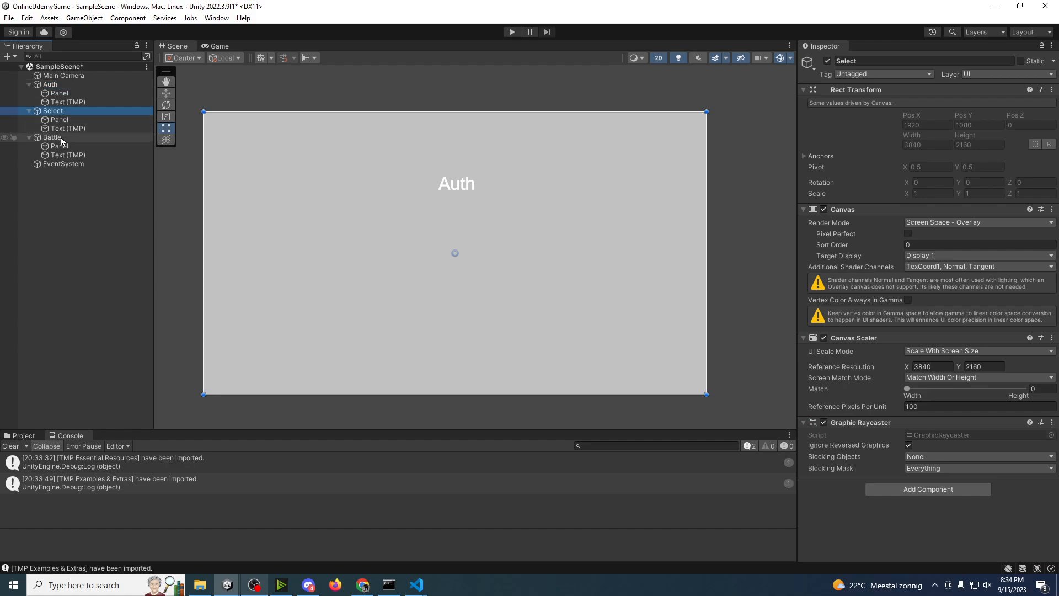
click(61, 137)
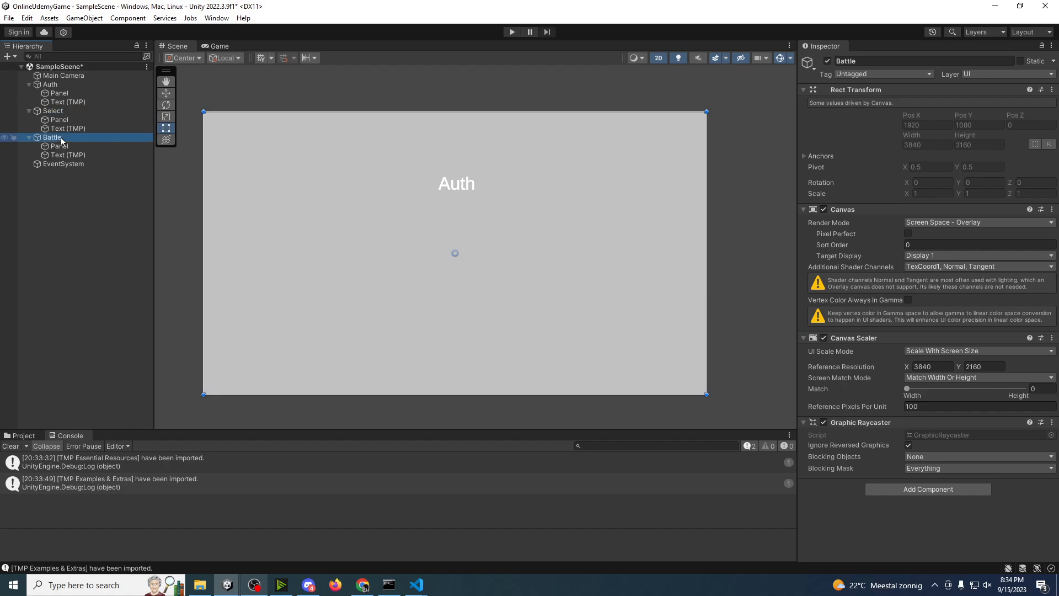
Step: Change the title text under the Select canvas to "Select" and the one under the Battle canvas to "Battle"
click(61, 103)
click(68, 129)
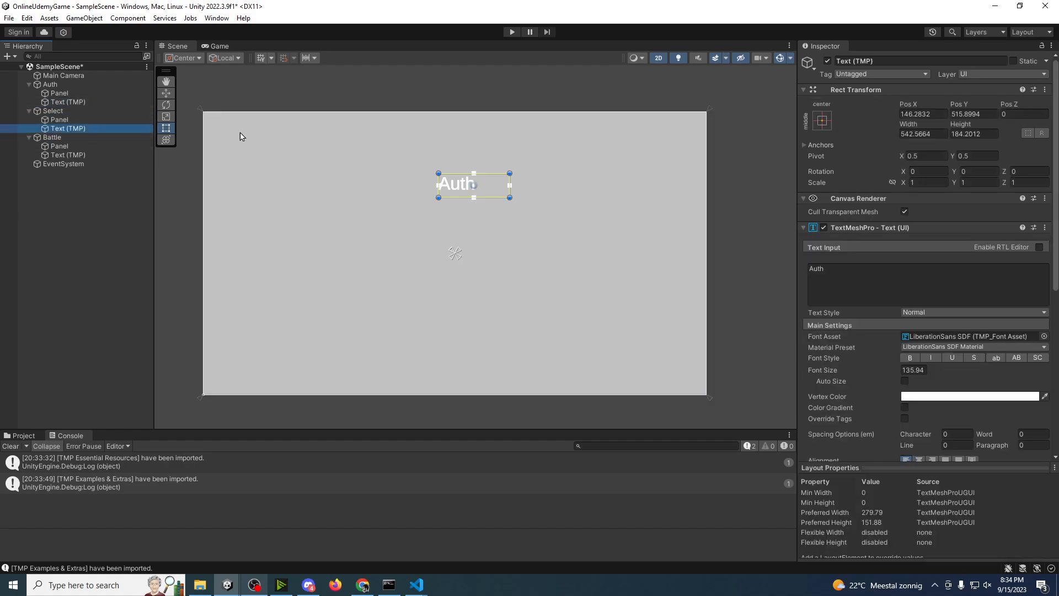
click(839, 281)
text(Select)
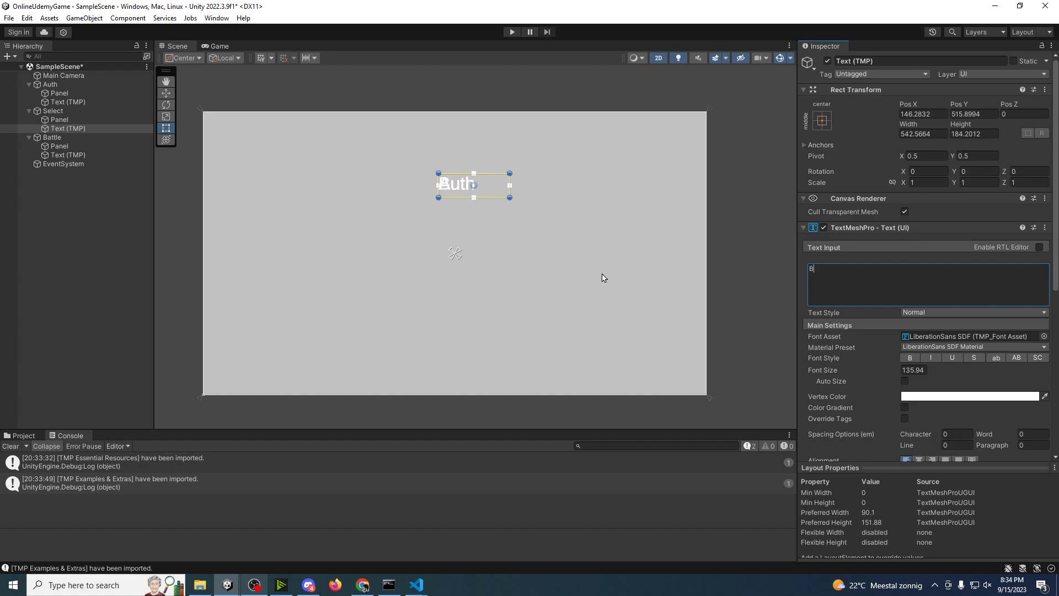
click(69, 155)
click(864, 302)
text(Battle)
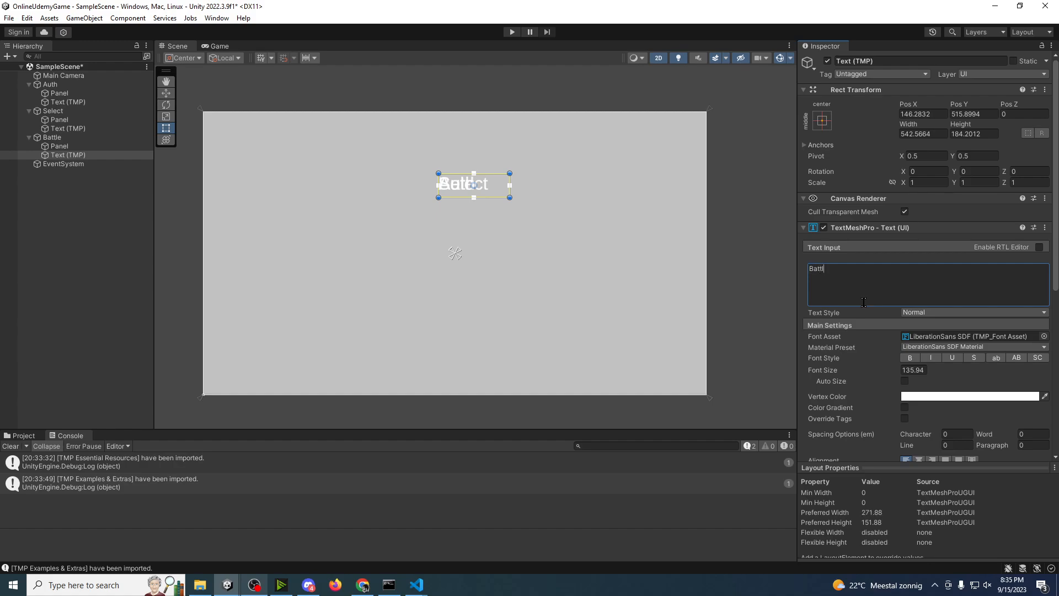
click(127, 213)
Step: Move the Battle title down below the other titles and the Select title to Pos Y 343, between Auth and Battle
click(84, 152)
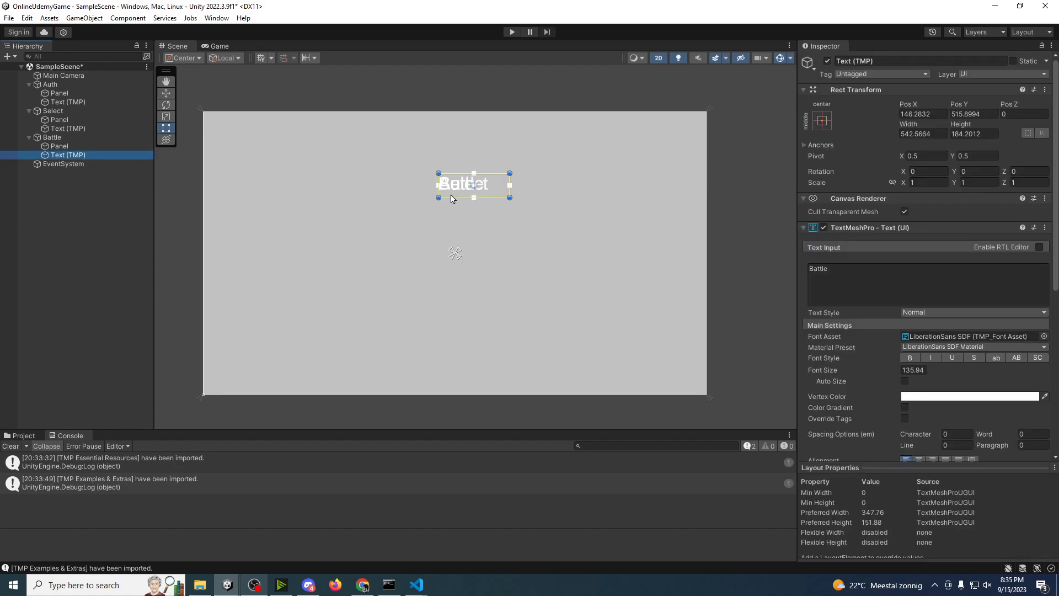
key(w)
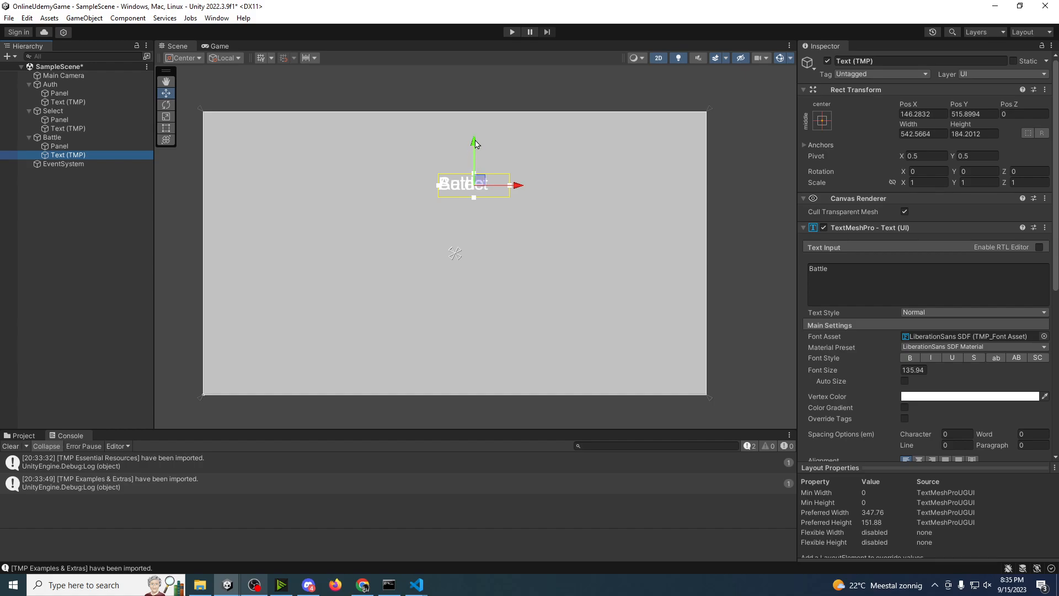
drag(474, 144, 474, 195)
click(104, 128)
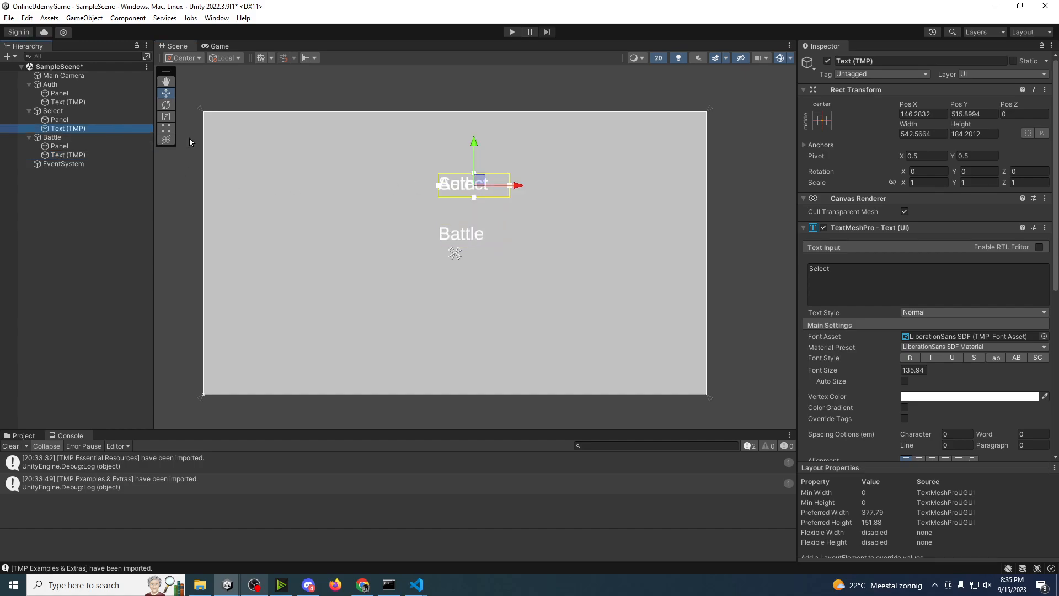
drag(475, 145, 476, 166)
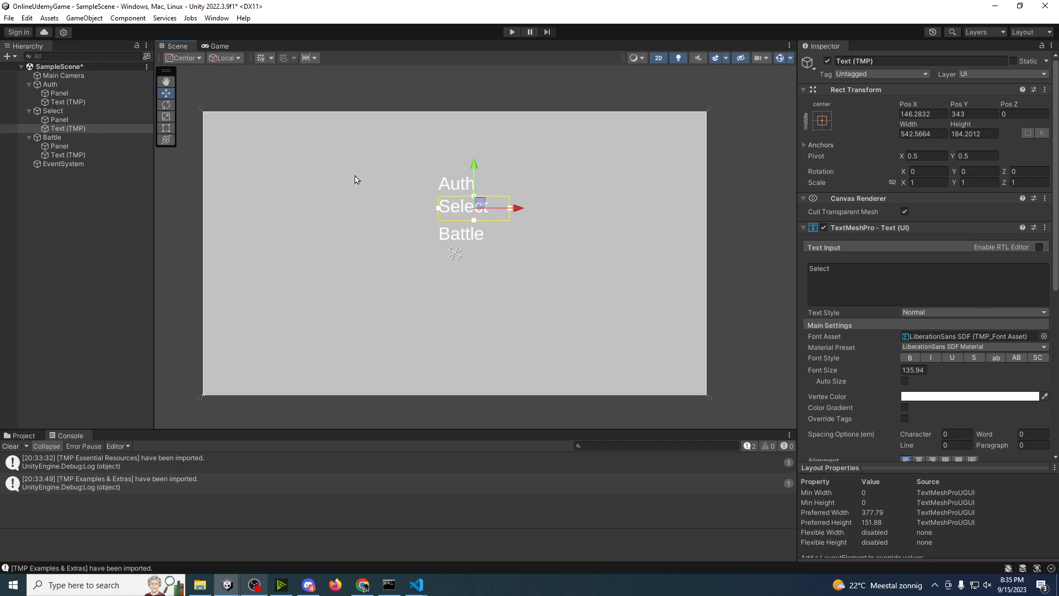
Step: Deactivate the Select and Battle canvases
click(61, 110)
click(828, 61)
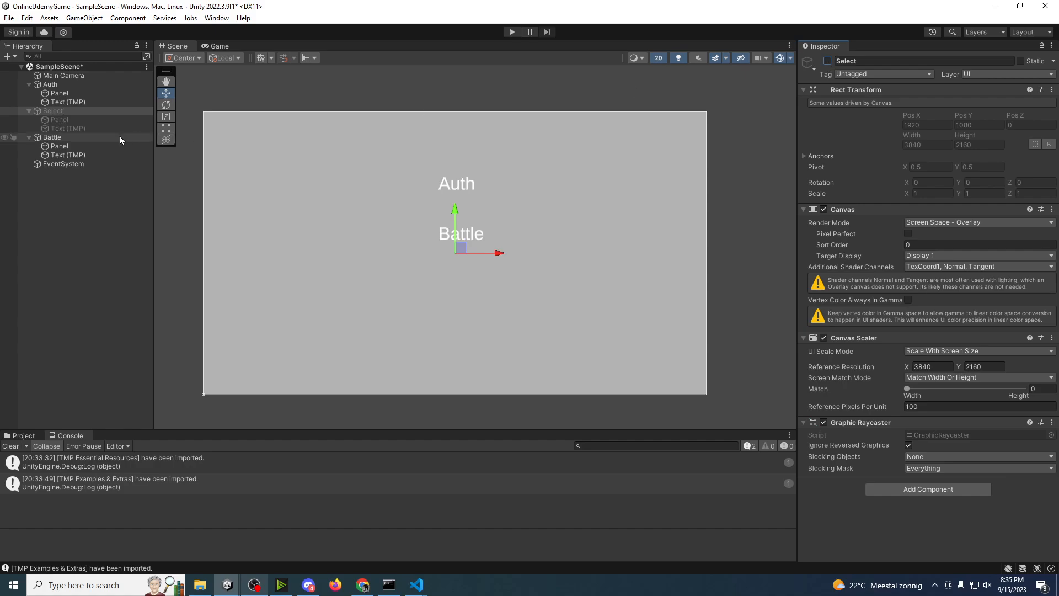
click(120, 136)
click(828, 61)
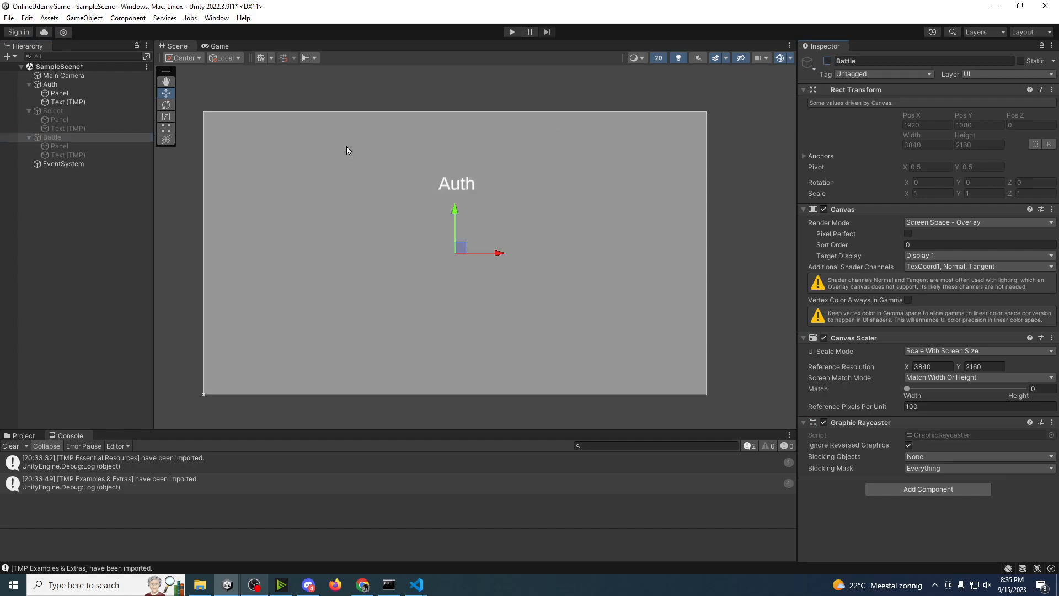
Step: Create an empty child object named Login under the Auth canvas's Panel
click(52, 95)
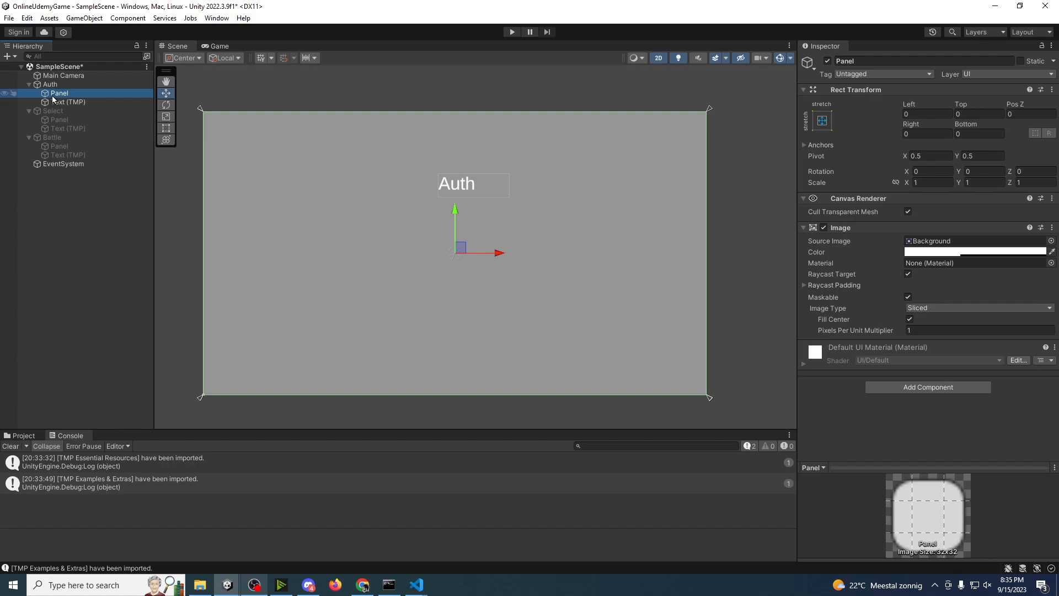
right_click(52, 95)
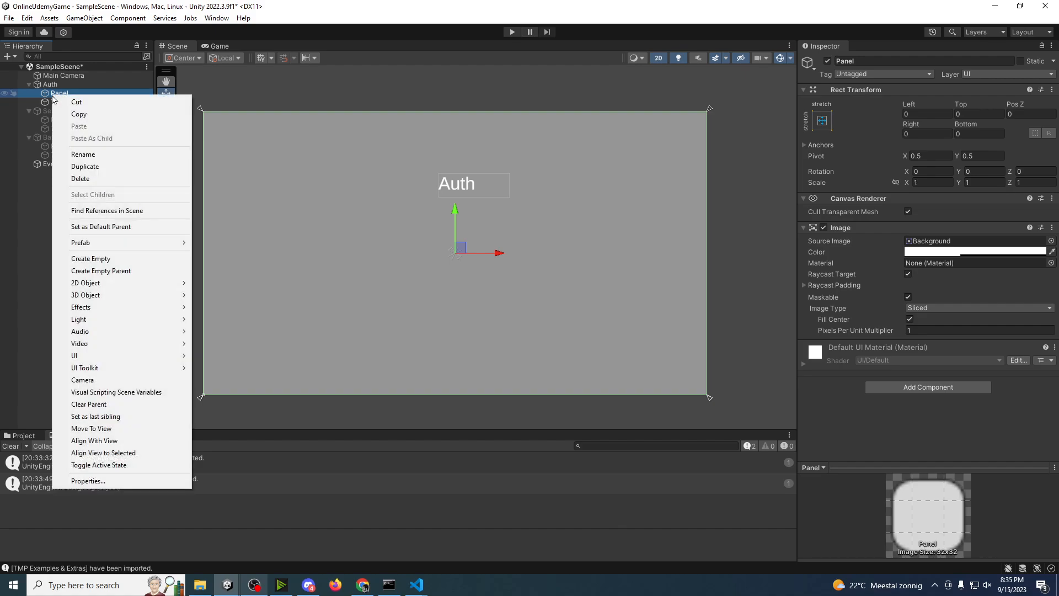
mouse_move(108, 360)
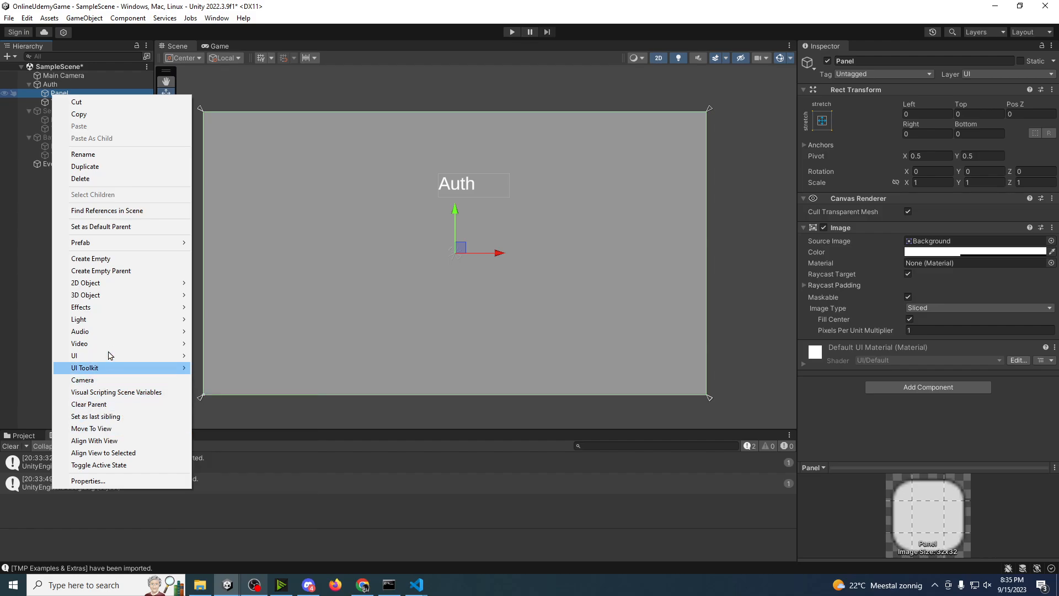
click(109, 257)
text(Login)
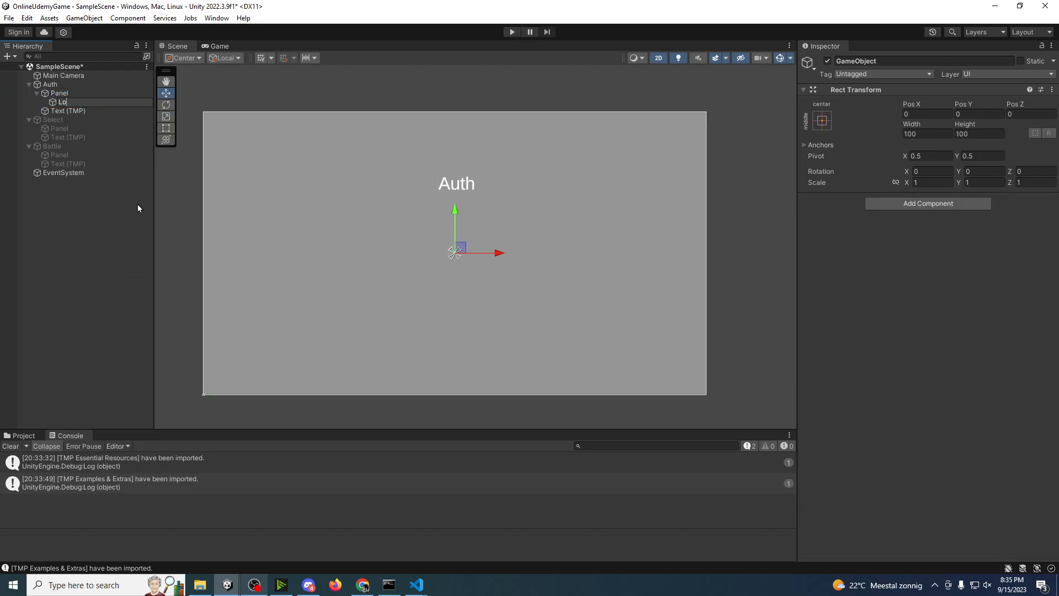
key(Return)
Step: Duplicate the Login object and rename the copy Register
key(ctrl+d)
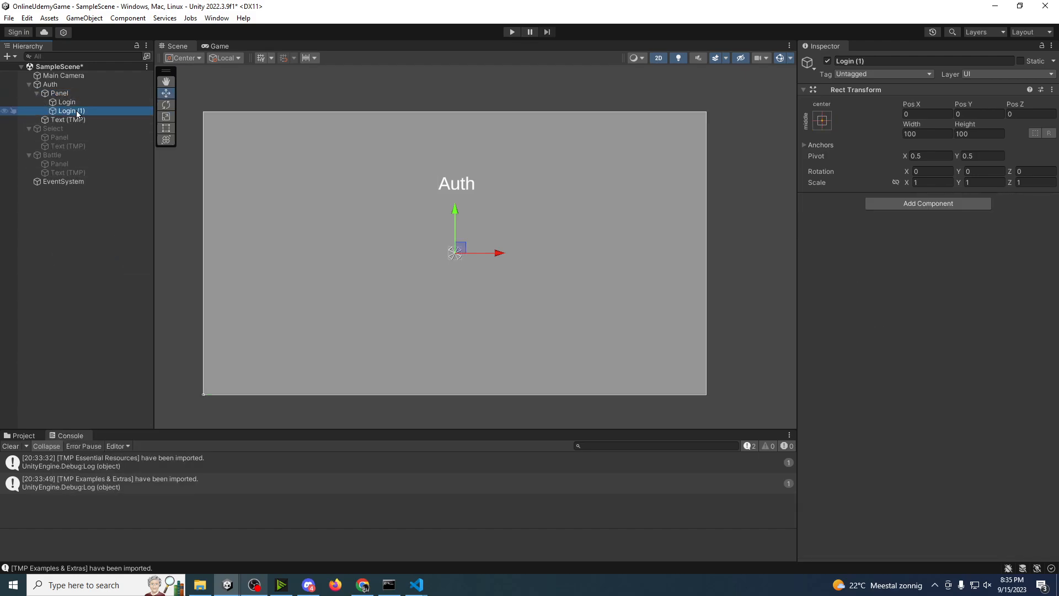
click(80, 111)
text(Register)
key(Return)
Step: Add a TextMeshPro input field under Login, name it Username and expand its children
click(70, 103)
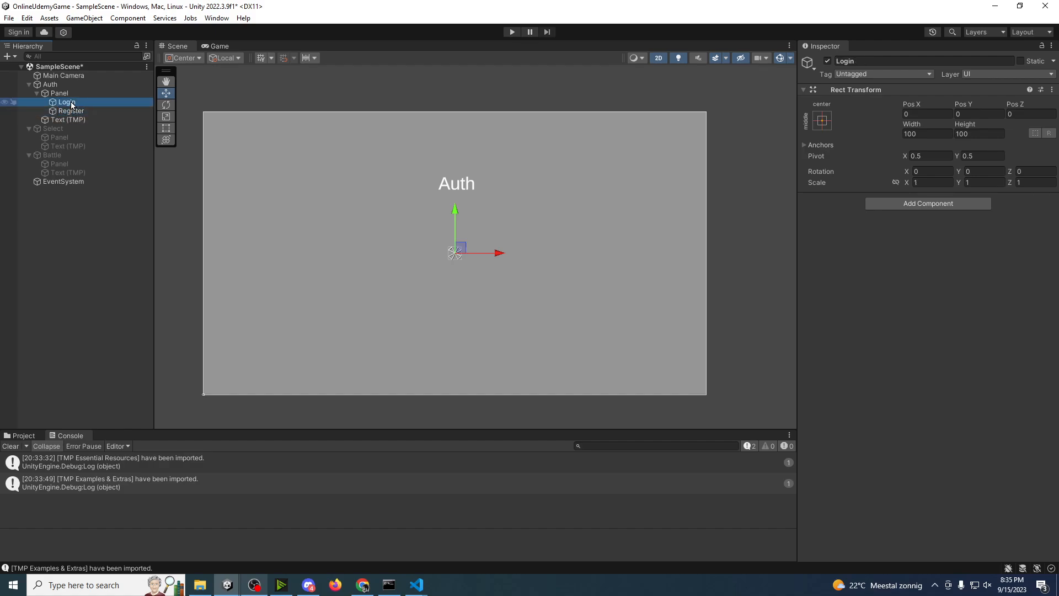
right_click(72, 104)
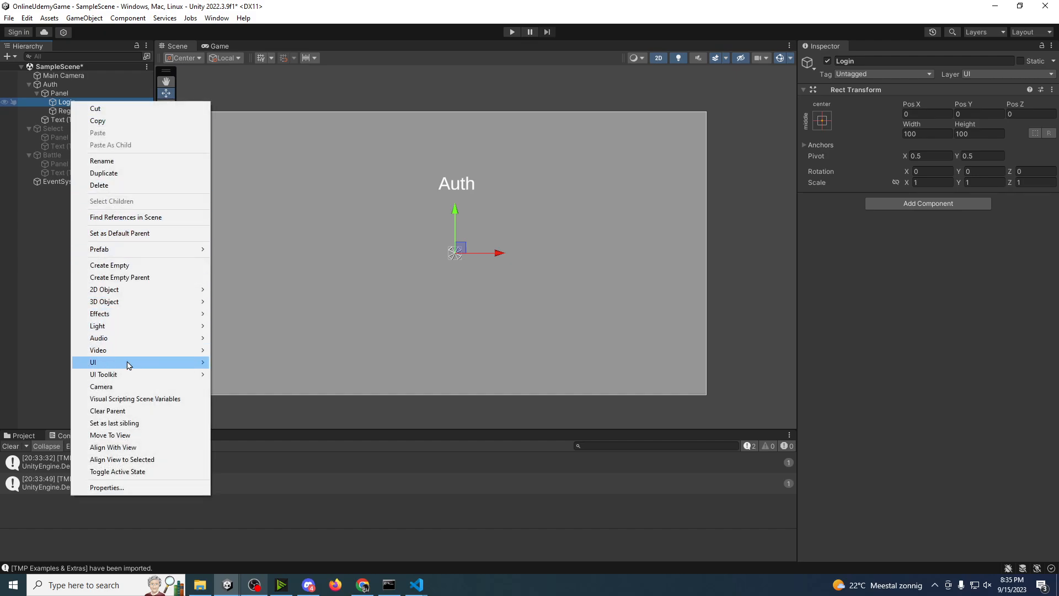
mouse_move(148, 366)
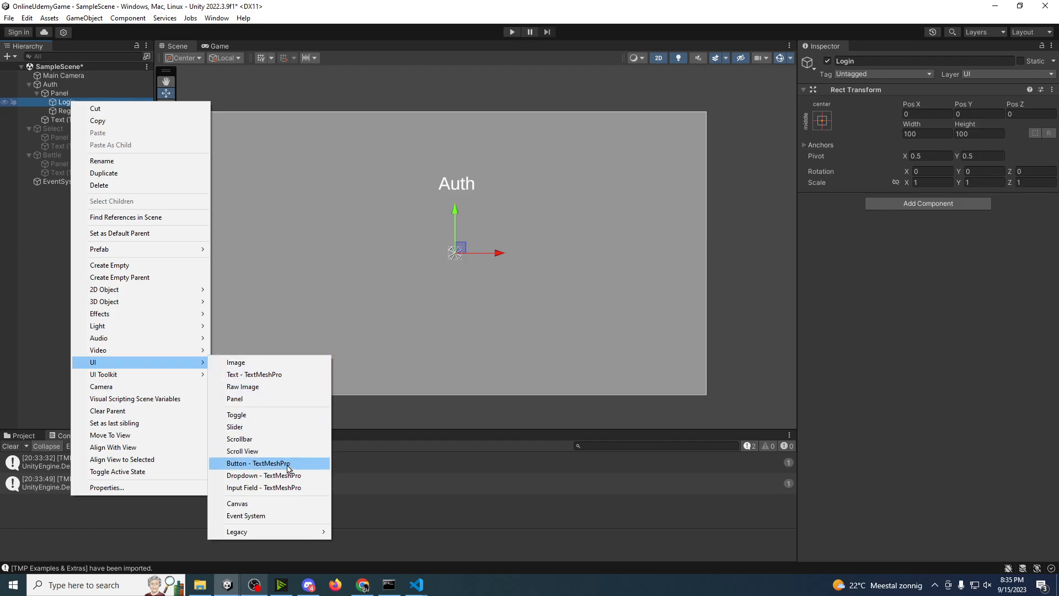
click(295, 490)
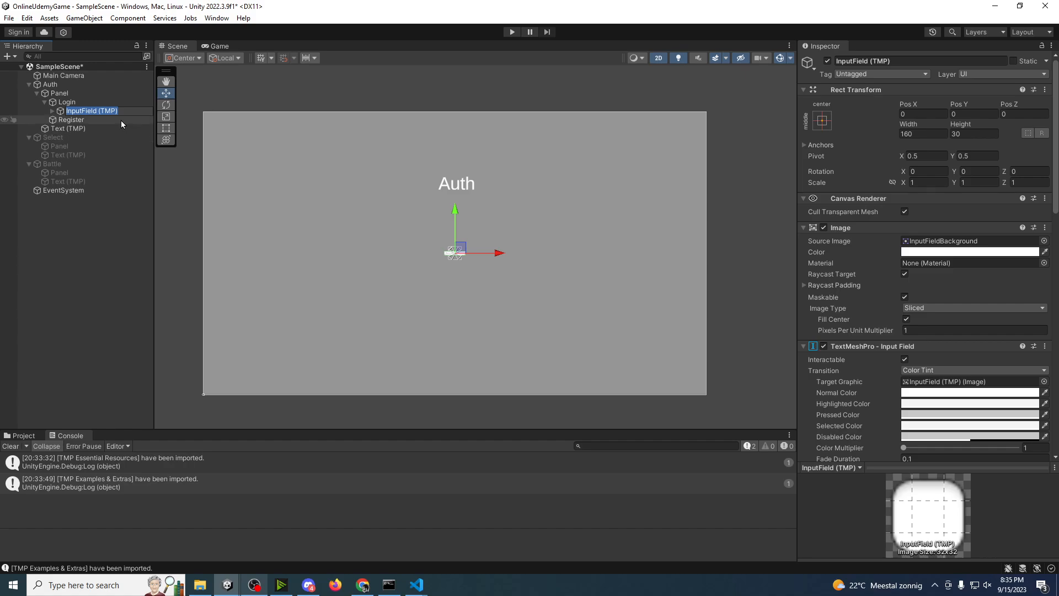
text(Username)
click(53, 111)
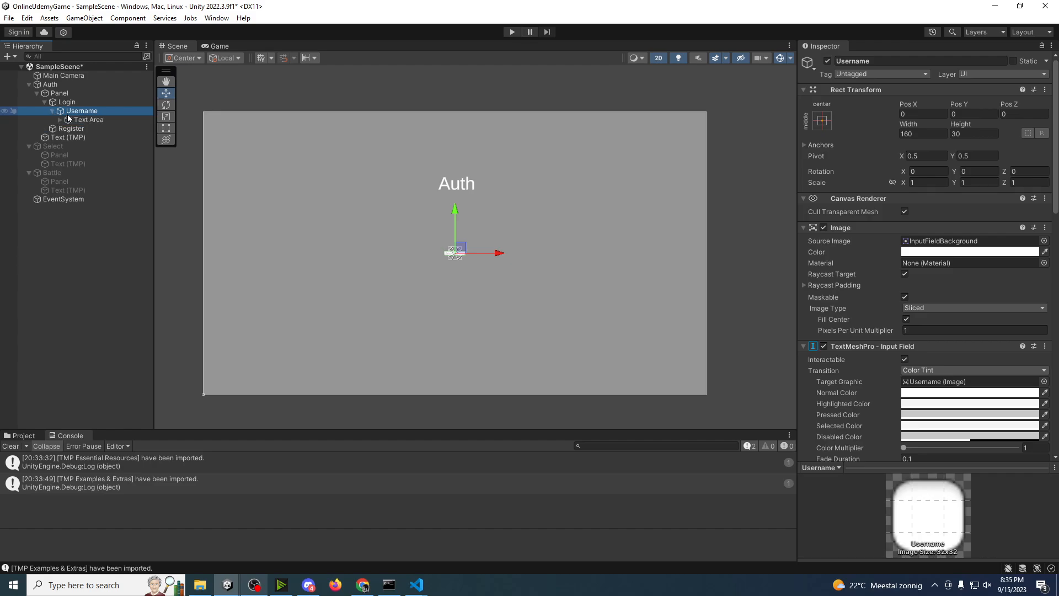
Step: Scale the Username input field uniformly to about 3.87 and move it to about Pos X -888, Pos Y 263
scroll(390, 262, up, 10)
middle_drag(508, 226, 341, 243)
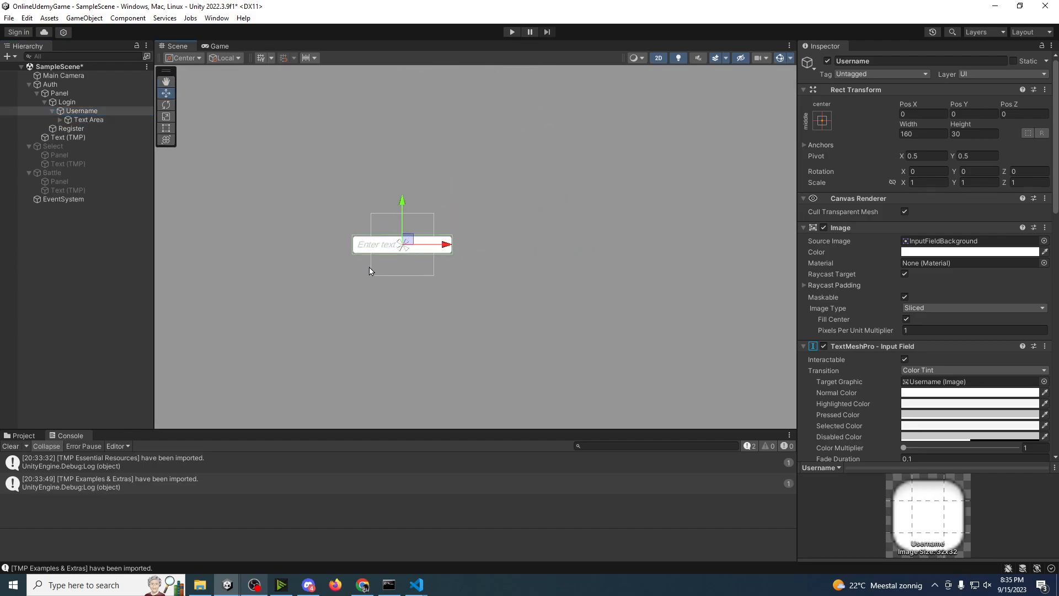
scroll(408, 253, down, 5)
middle_drag(408, 255, 517, 288)
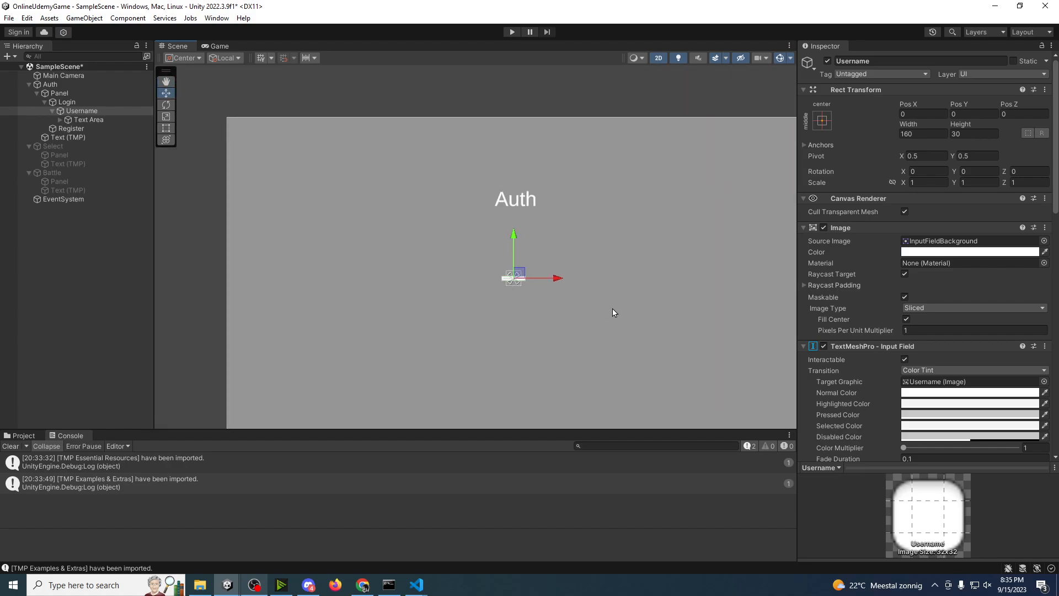
middle_drag(622, 309, 562, 270)
key(r)
drag(449, 239, 607, 243)
key(w)
drag(453, 238, 321, 198)
middle_drag(360, 249, 431, 265)
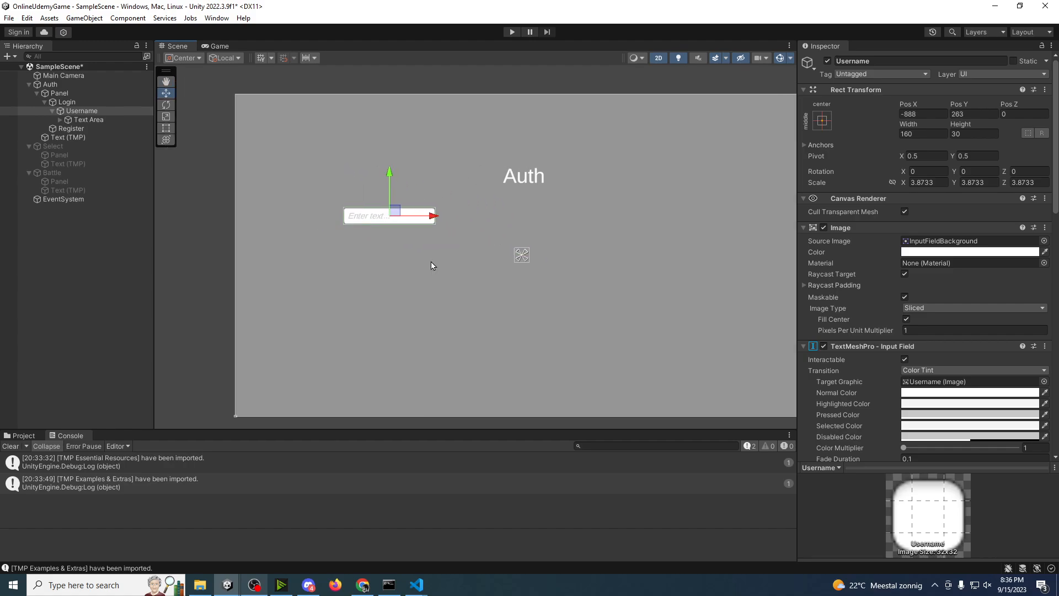
scroll(429, 262, down, 1)
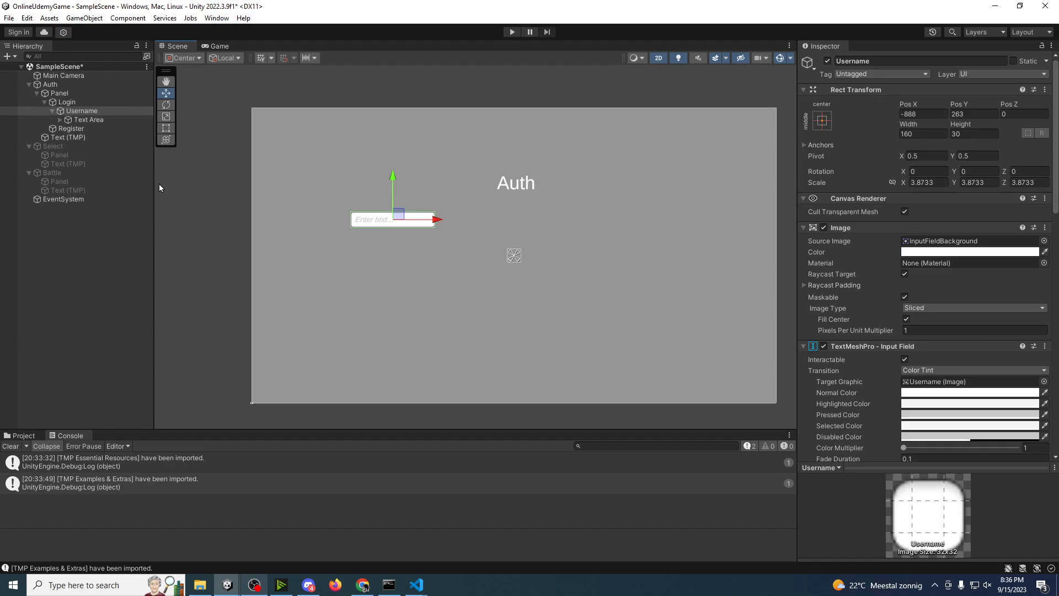
Step: Add a TextMeshPro text named UsernameTitle under the Username input field and set its text to Username
click(89, 113)
right_click(80, 115)
mouse_move(149, 373)
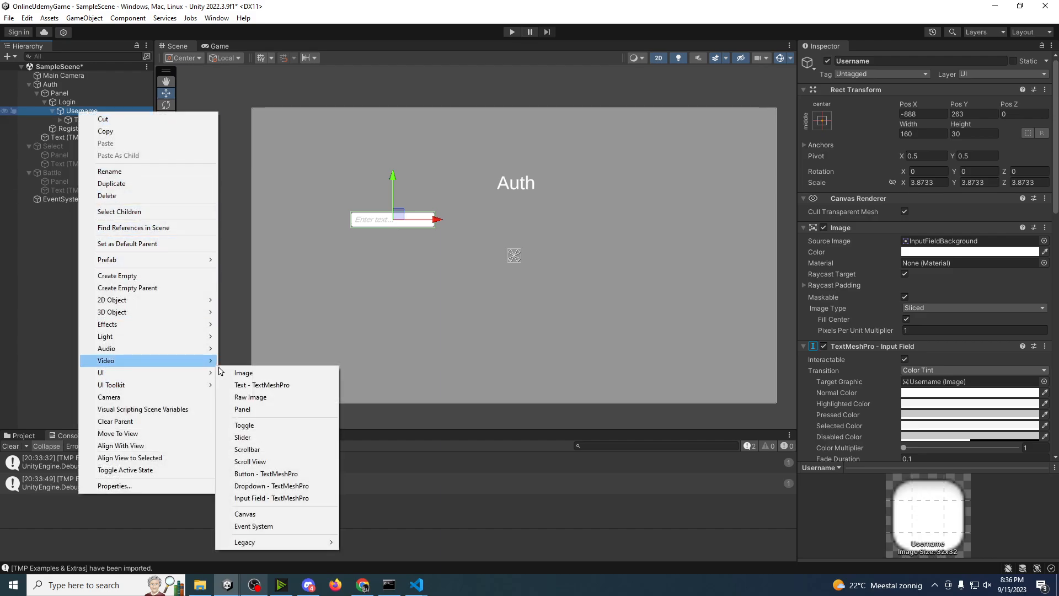
click(272, 386)
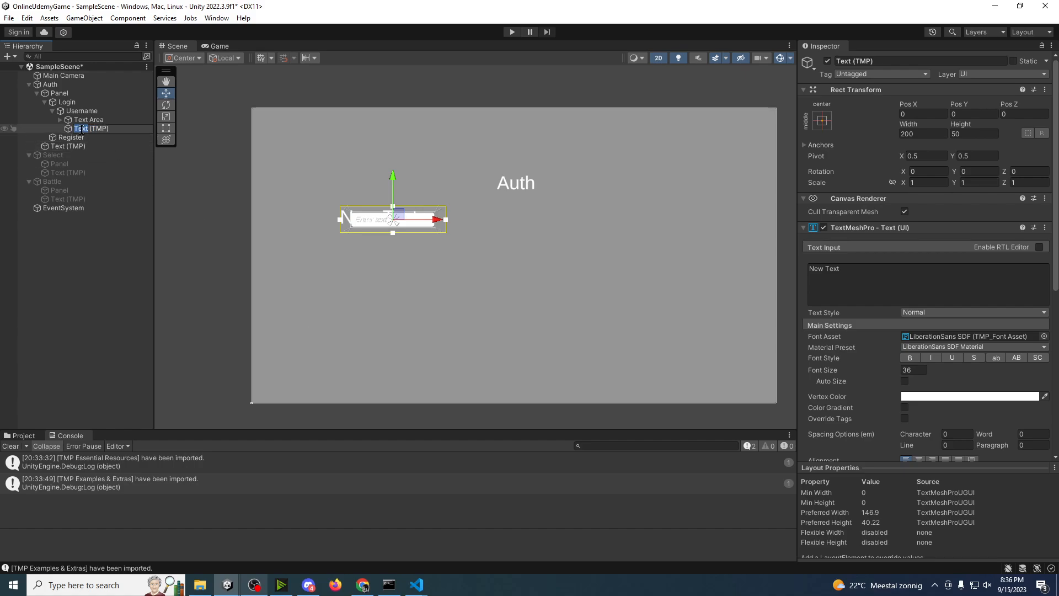
text(Ui)
text(ernameTitle)
click(903, 281)
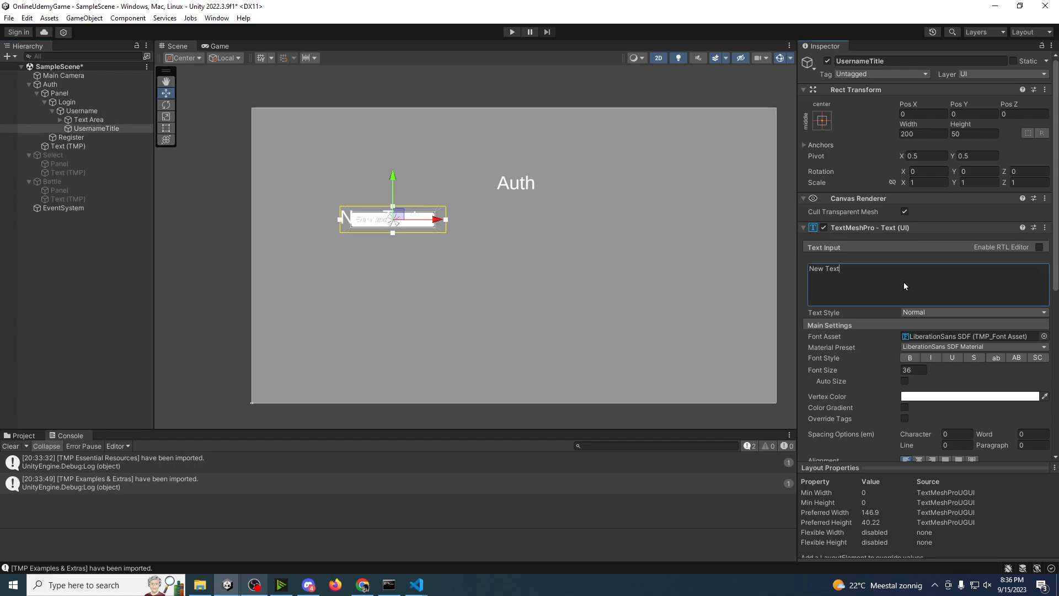
text(Username)
Step: Move UsernameTitle to just above the Username input field, at about Pos X 9, Pos Y 26
drag(394, 181, 396, 163)
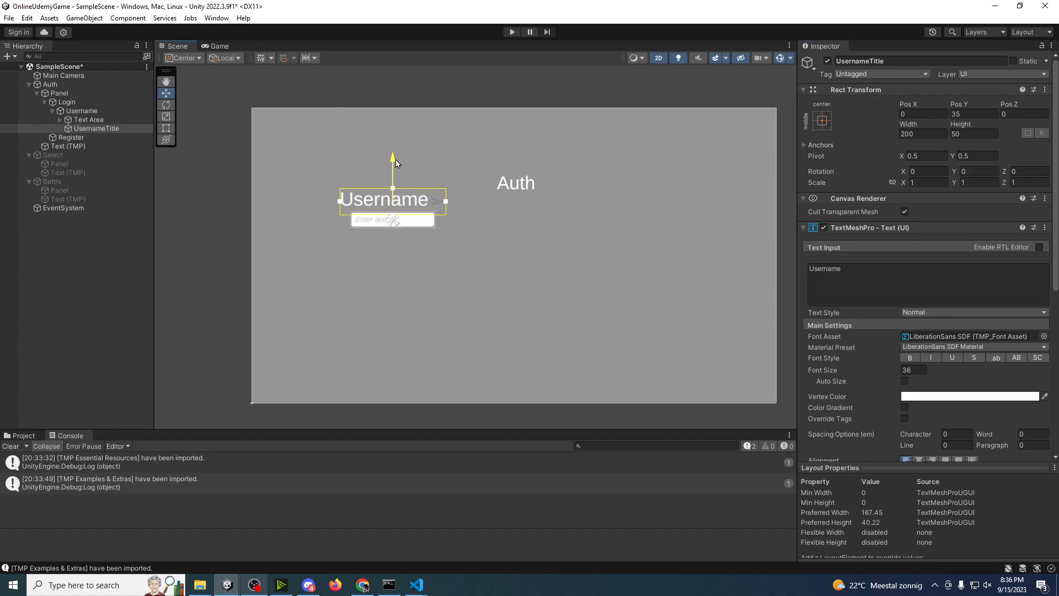
click(214, 47)
click(188, 44)
drag(437, 203, 442, 203)
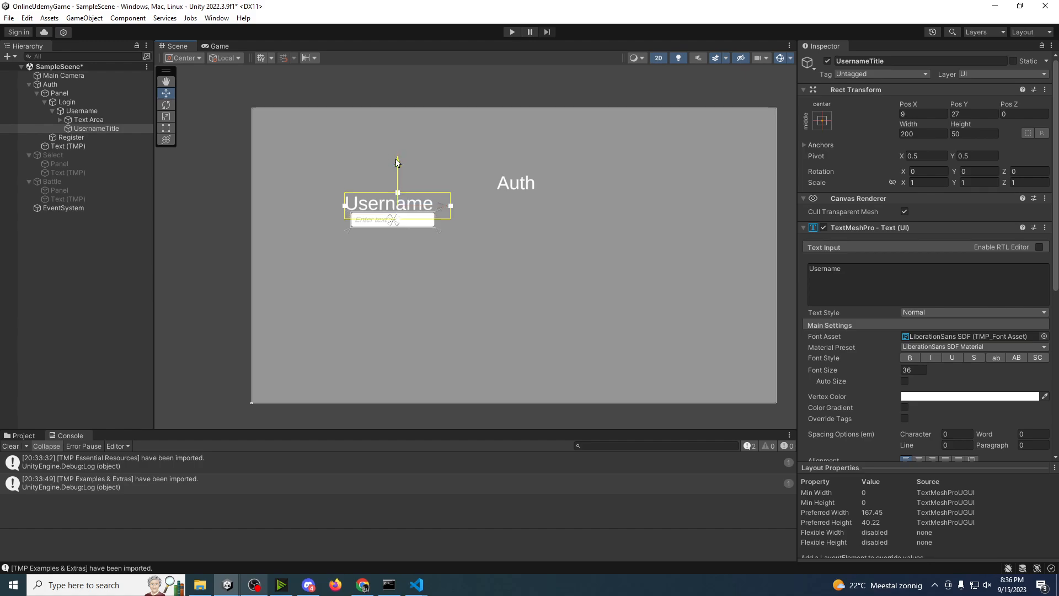
Step: Duplicate the Username input field and move the copy straight down to about Pos Y -141
click(77, 112)
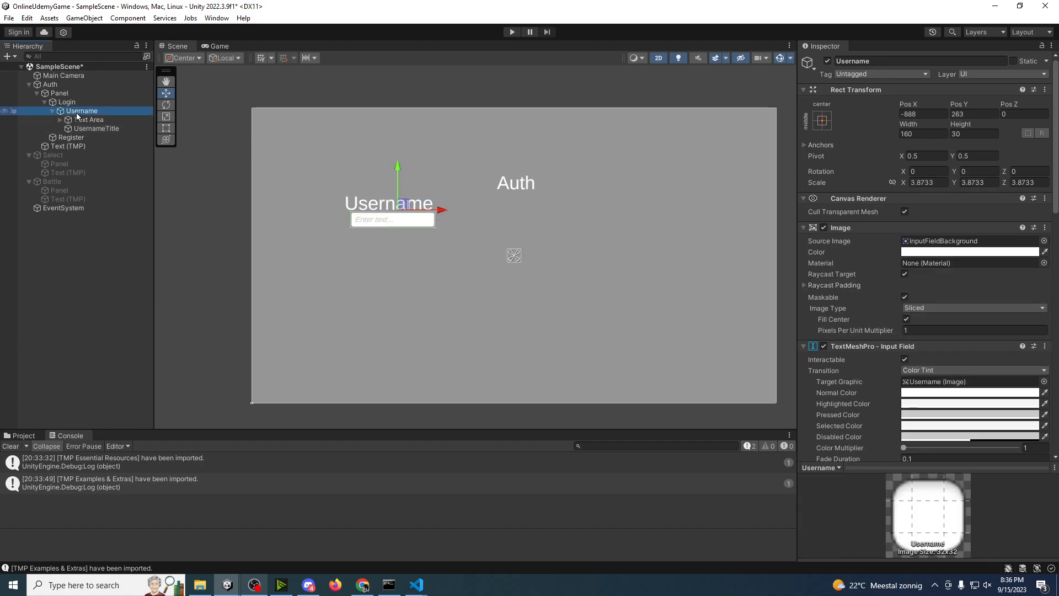
key(ctrl+d)
drag(398, 170, 404, 223)
Step: Rename the duplicated input field under Login as Password
click(62, 141)
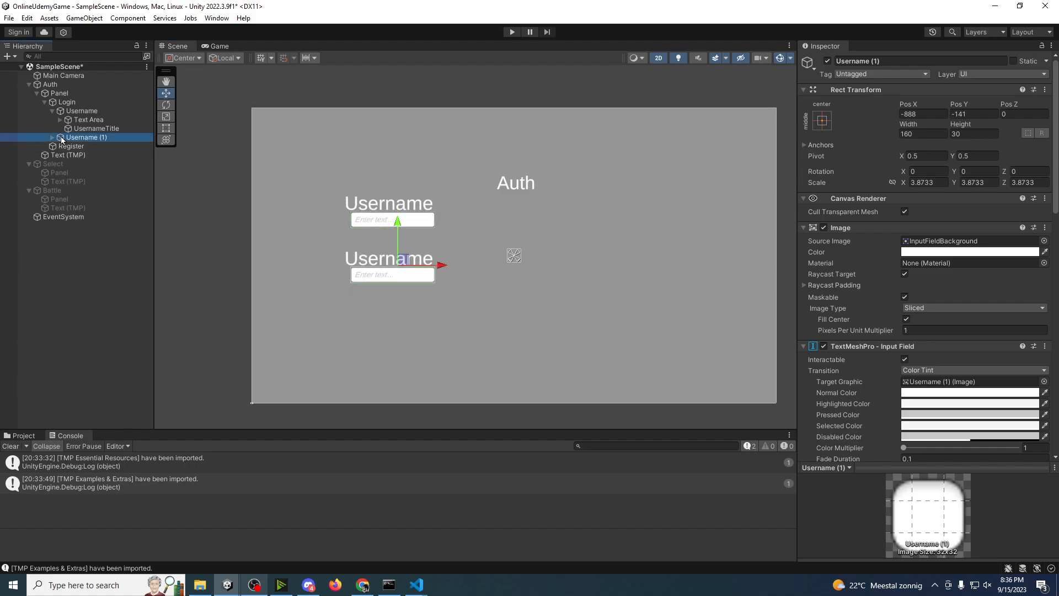
key(F2)
text(Passowrd)
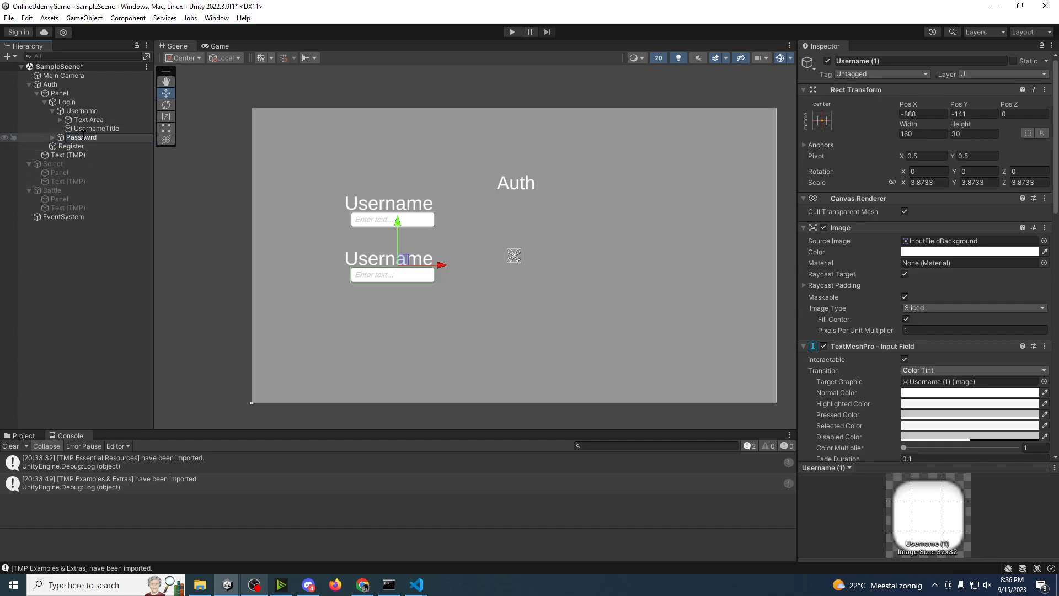
key(BackSpace)
key(BackSpace)
key(BackSpace)
key(BackSpace)
text(w)
Step: Rename the Password field's title child as PasswordTitle and change its displayed text to Password
click(67, 138)
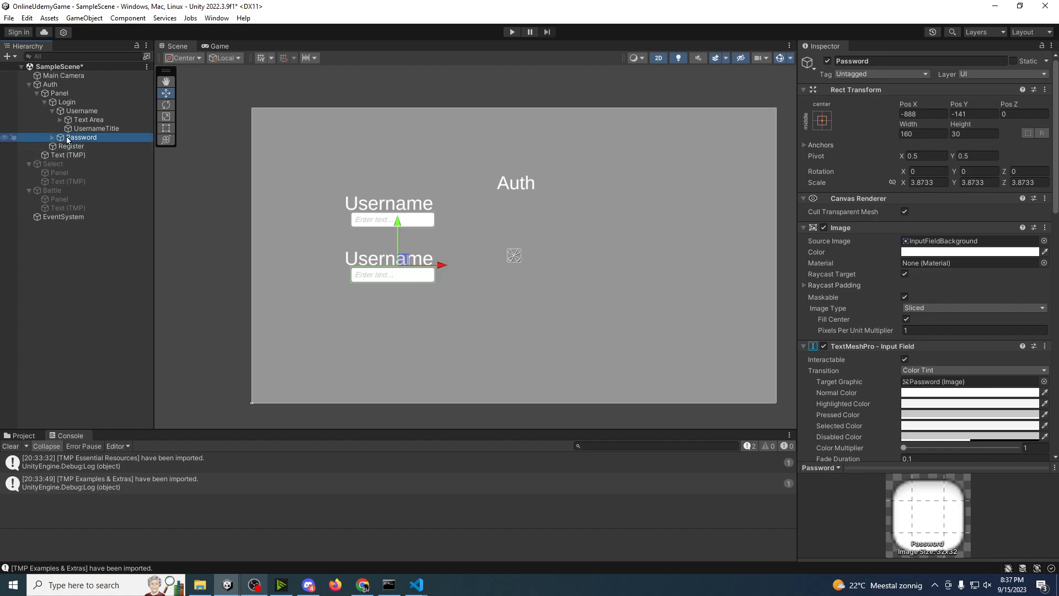
click(52, 138)
click(105, 155)
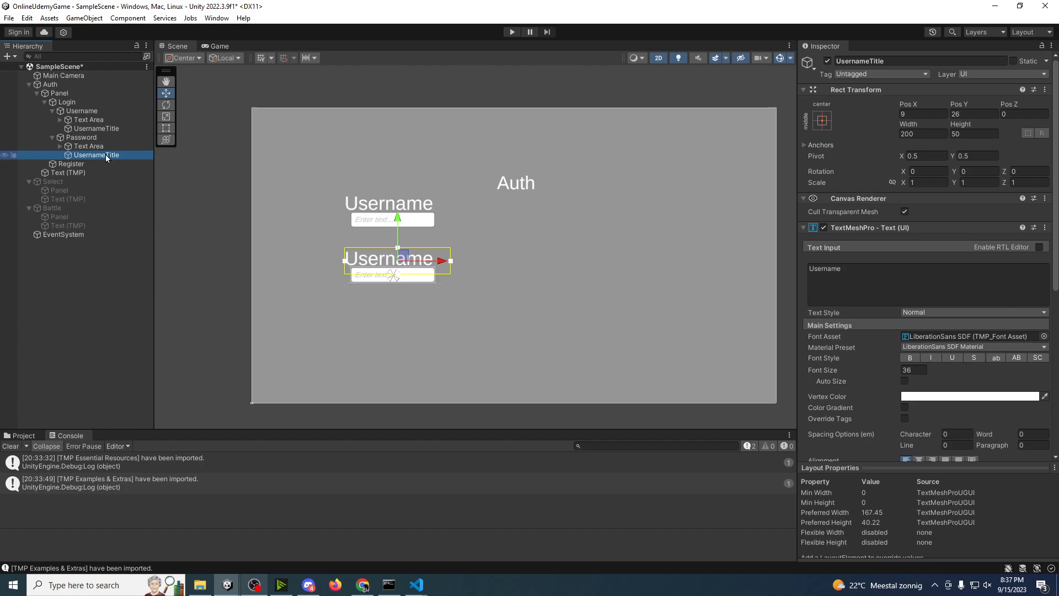
key(F2)
text(Passwor)
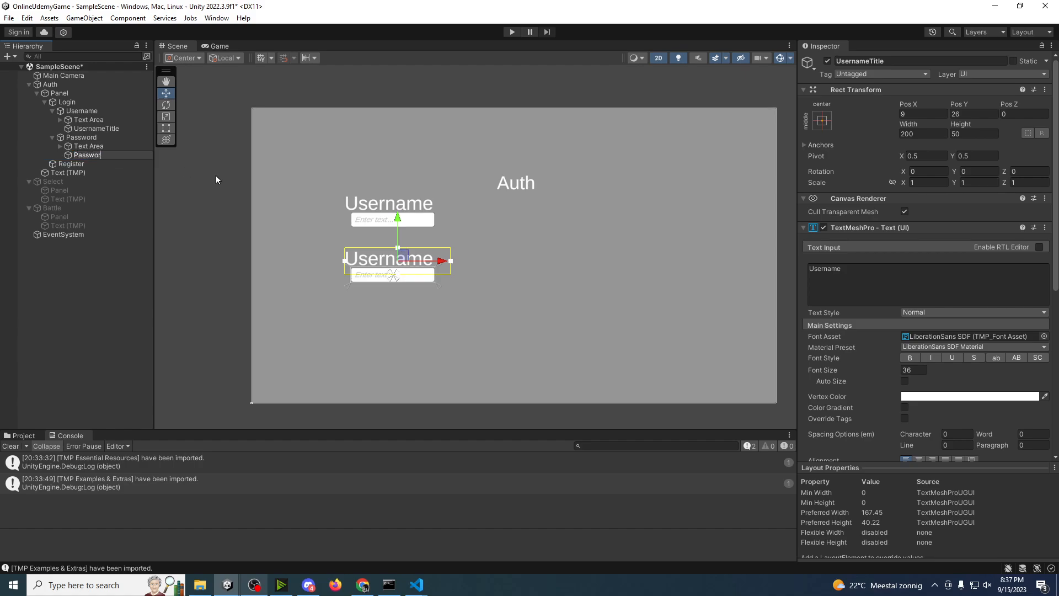
text(dTitle)
click(971, 269)
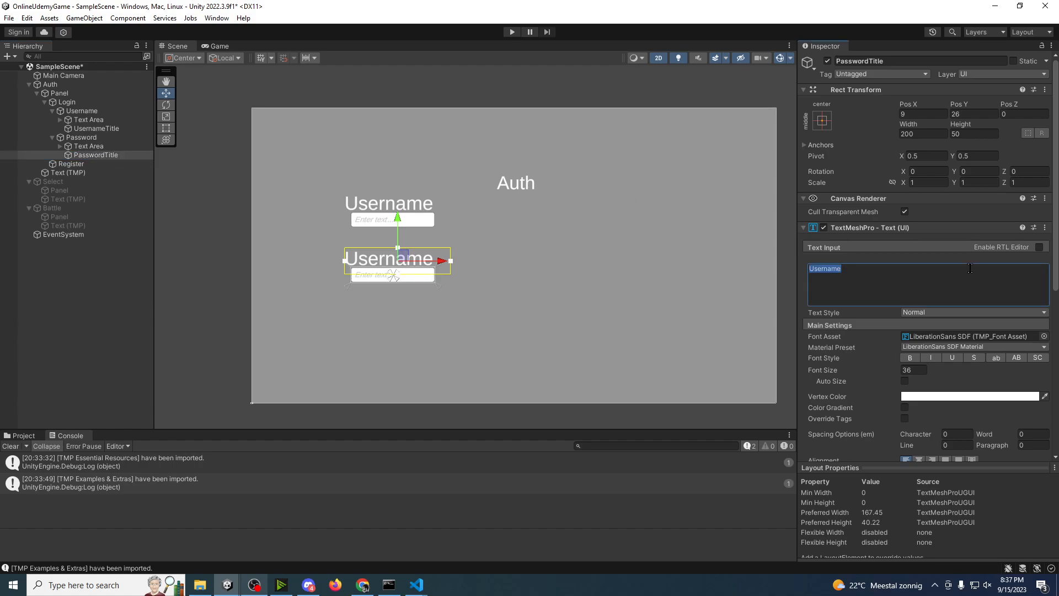
text(Password)
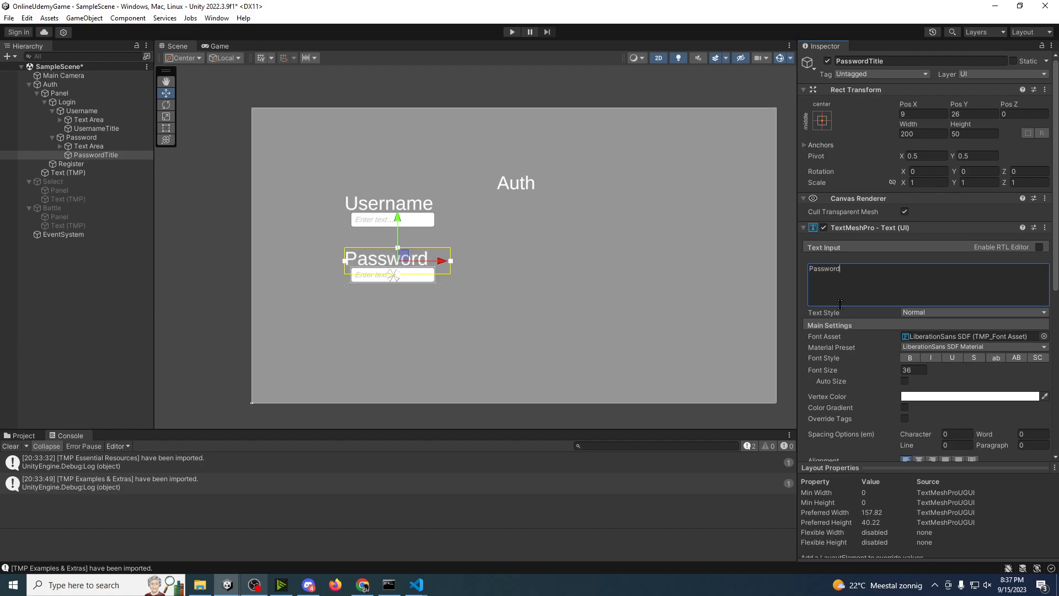
Step: Examine the Password field's Text Area children and its input field settings for a content option
click(98, 148)
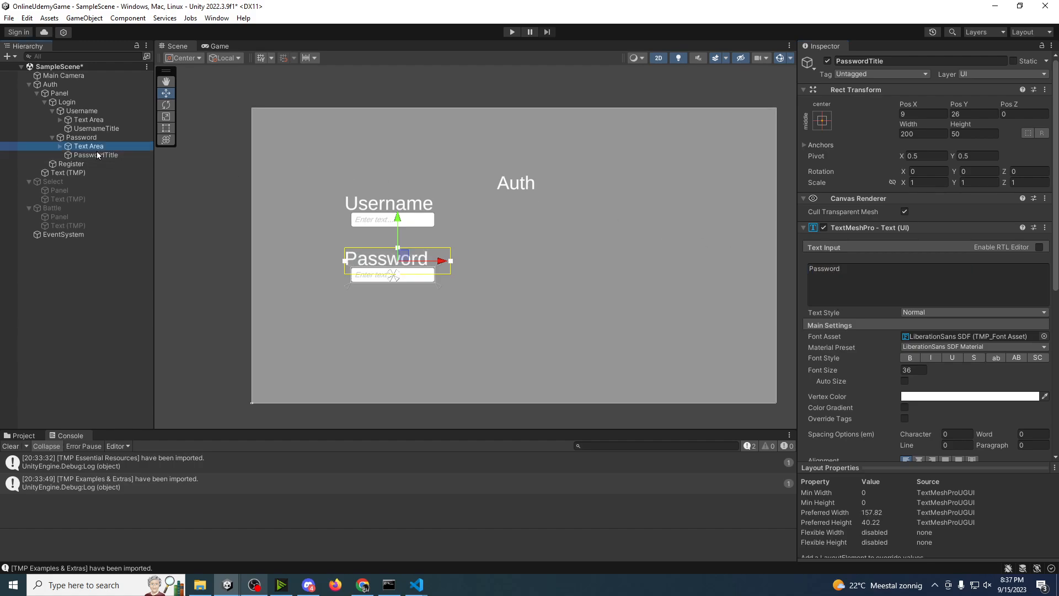
click(60, 146)
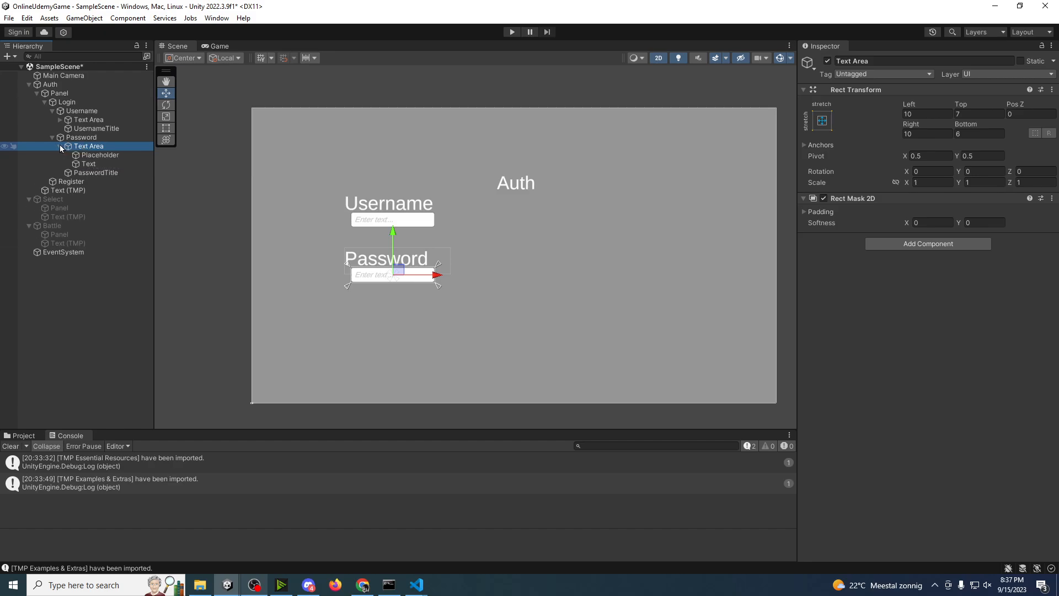
click(86, 157)
click(89, 165)
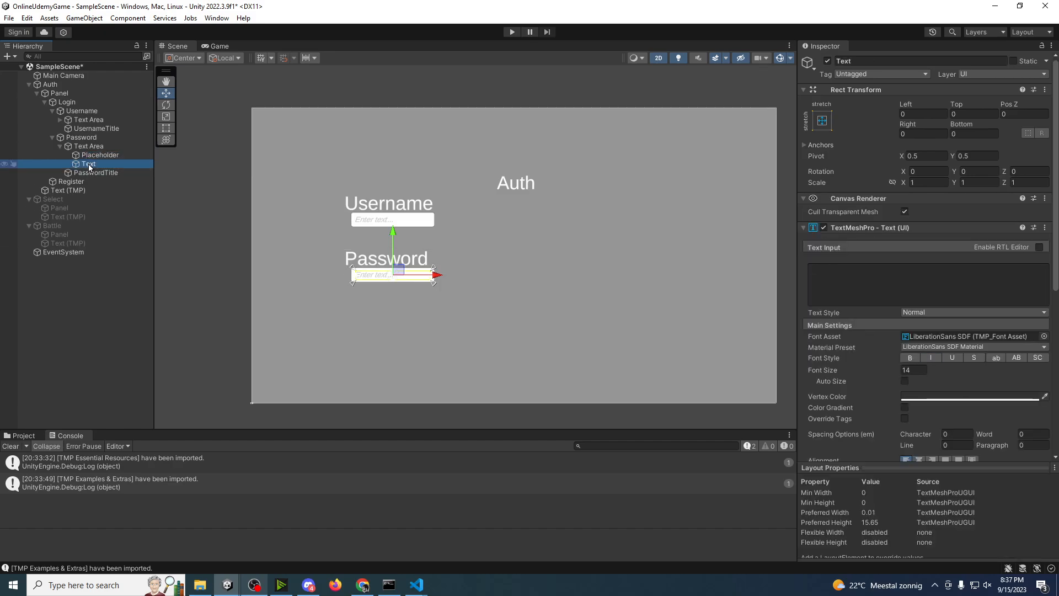
click(81, 138)
scroll(866, 335, down, 10)
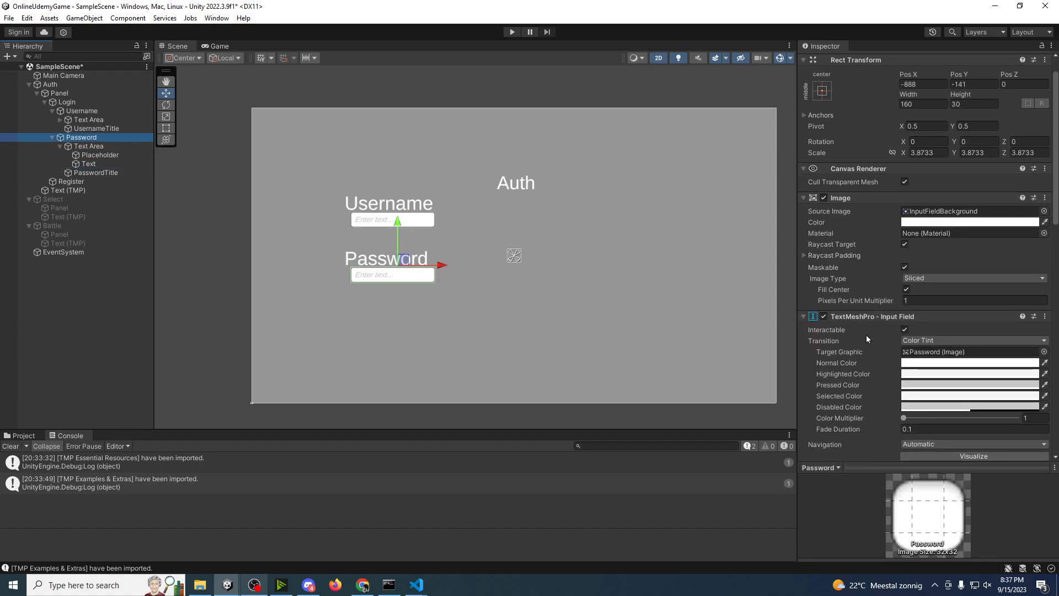
scroll(865, 333, down, 2)
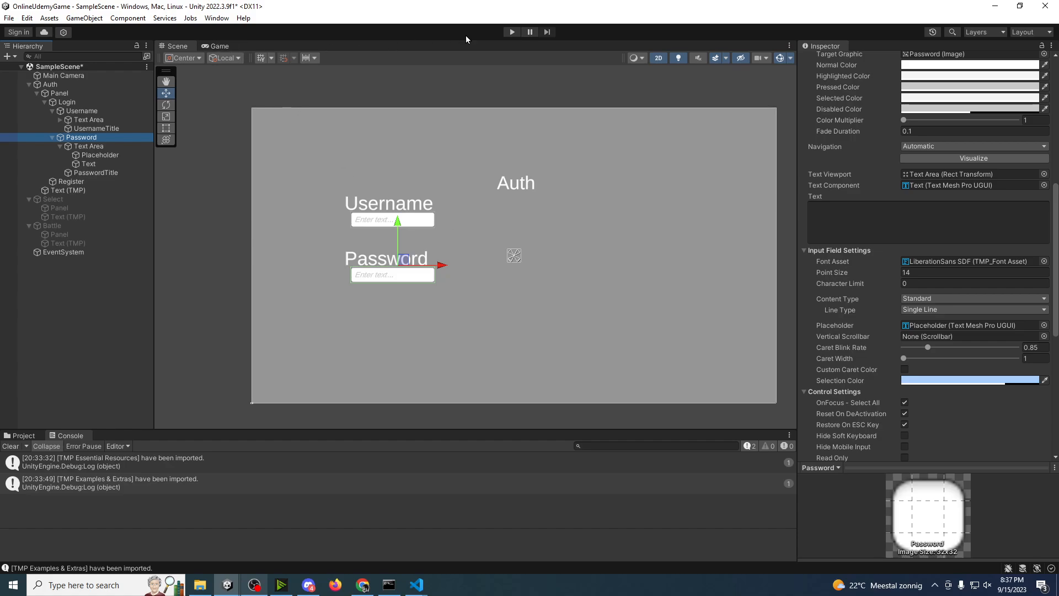
Step: Run the scene, enter a test password in the Password field to check how it displays, and stop playing
click(512, 31)
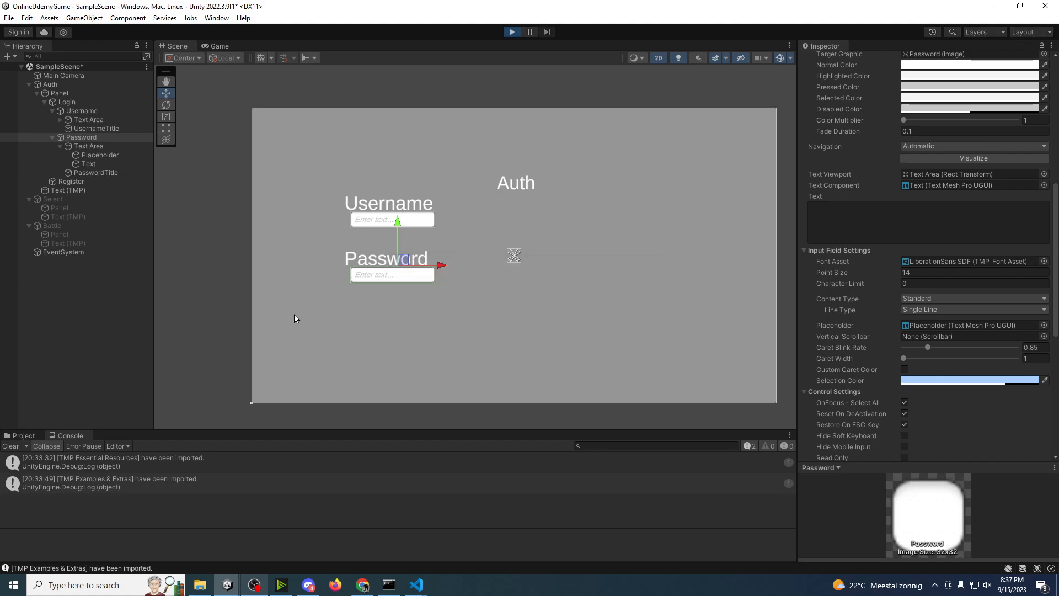
click(317, 274)
text(asdasdsd)
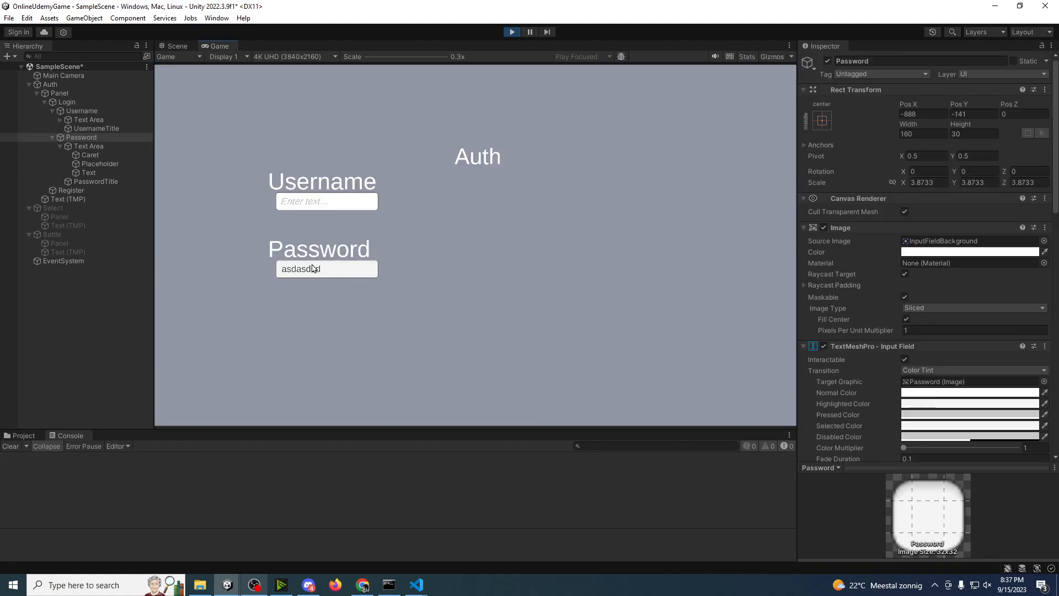
click(509, 32)
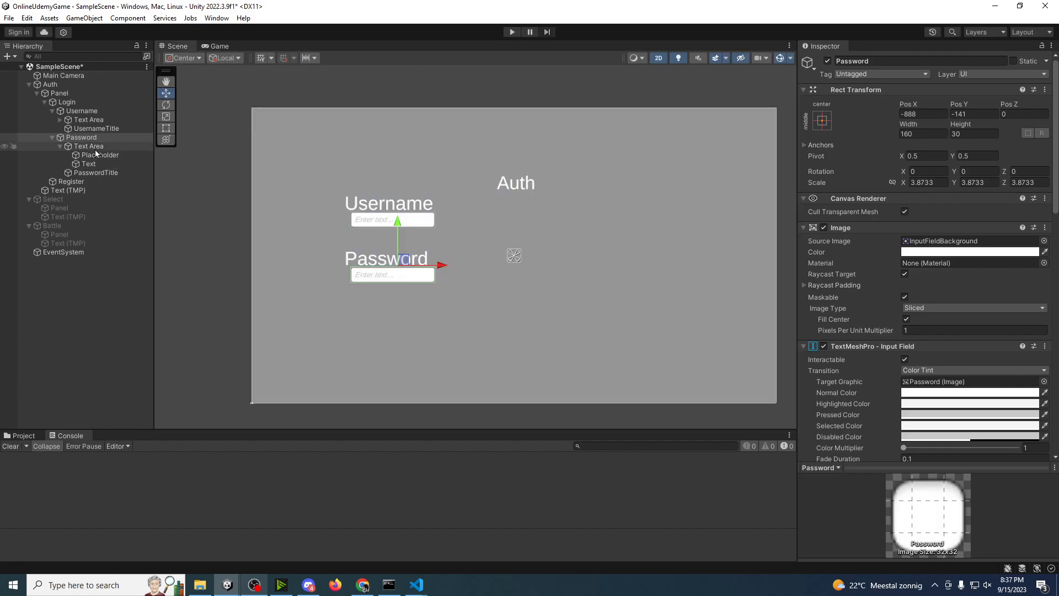
Step: Set the Password input field's content type to Password and save the scene
scroll(835, 322, down, 10)
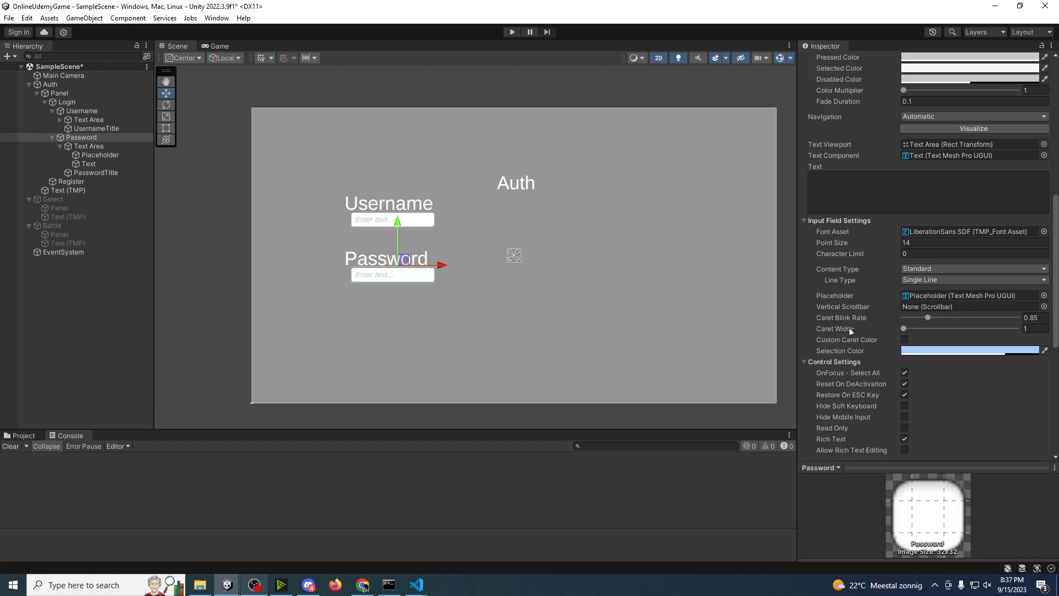
click(933, 269)
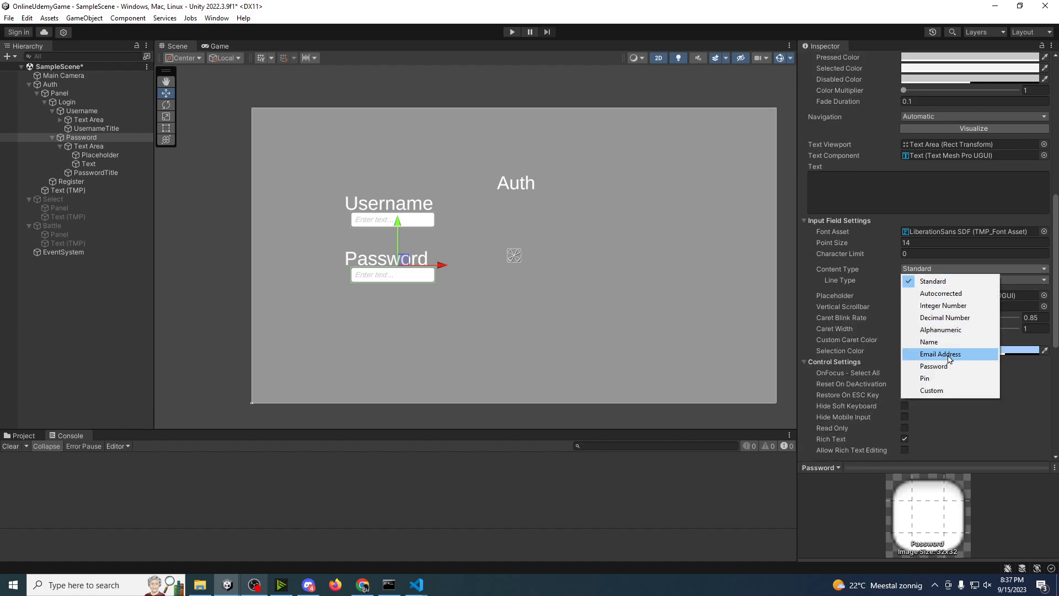
click(934, 366)
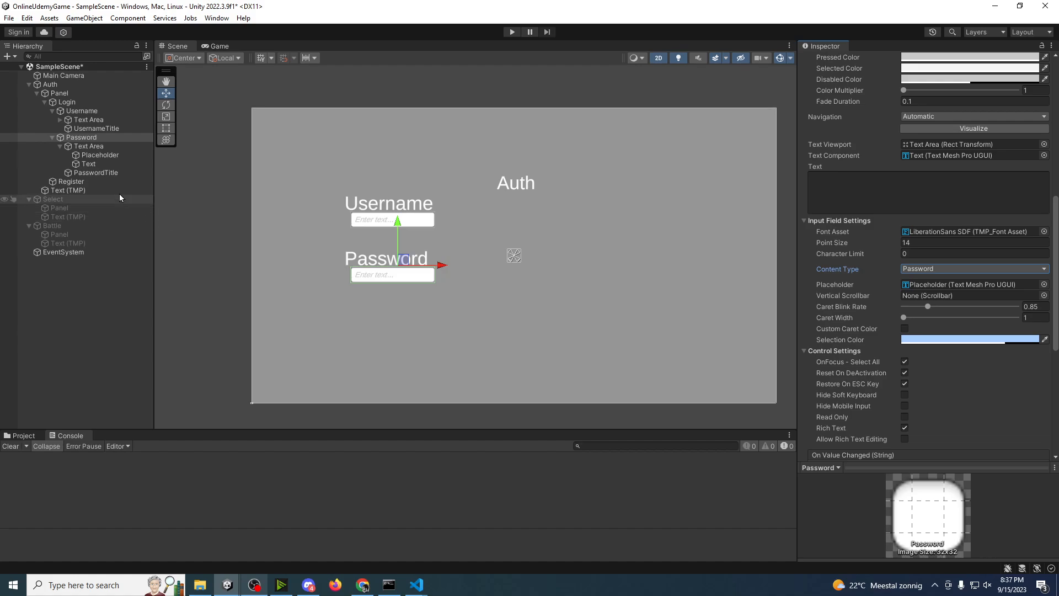
click(91, 298)
key(ctrl+s)
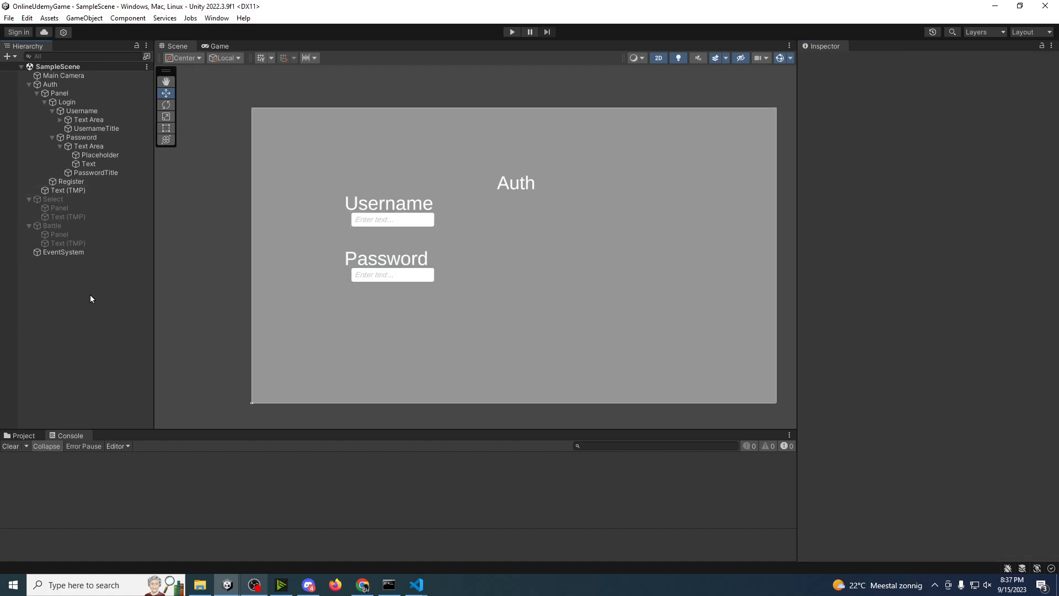
Step: Add a TextMeshPro button under the Login object and name it Login
click(80, 104)
right_click(79, 104)
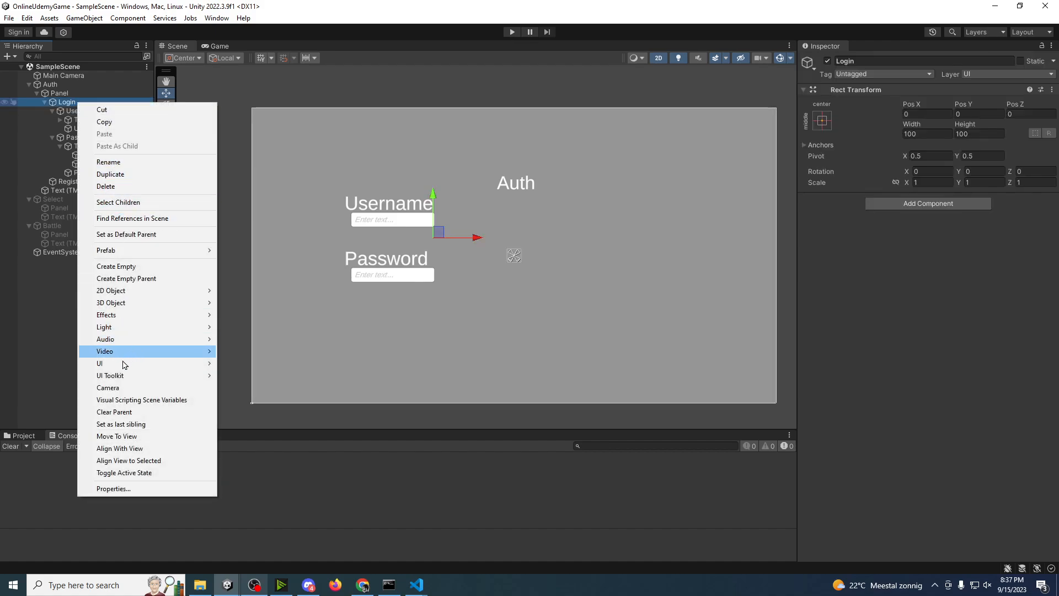
mouse_move(125, 363)
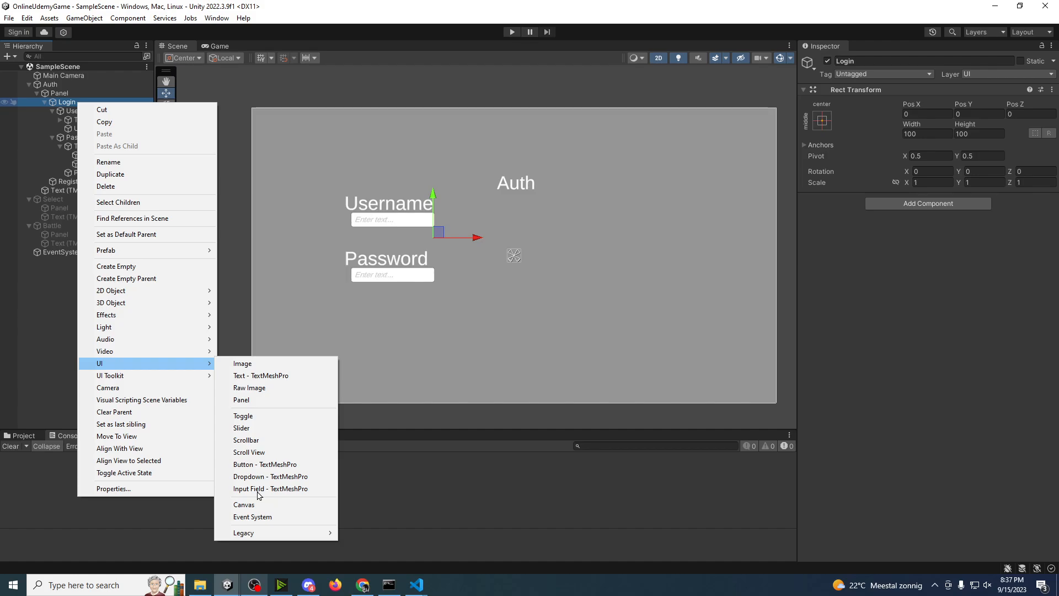
click(262, 464)
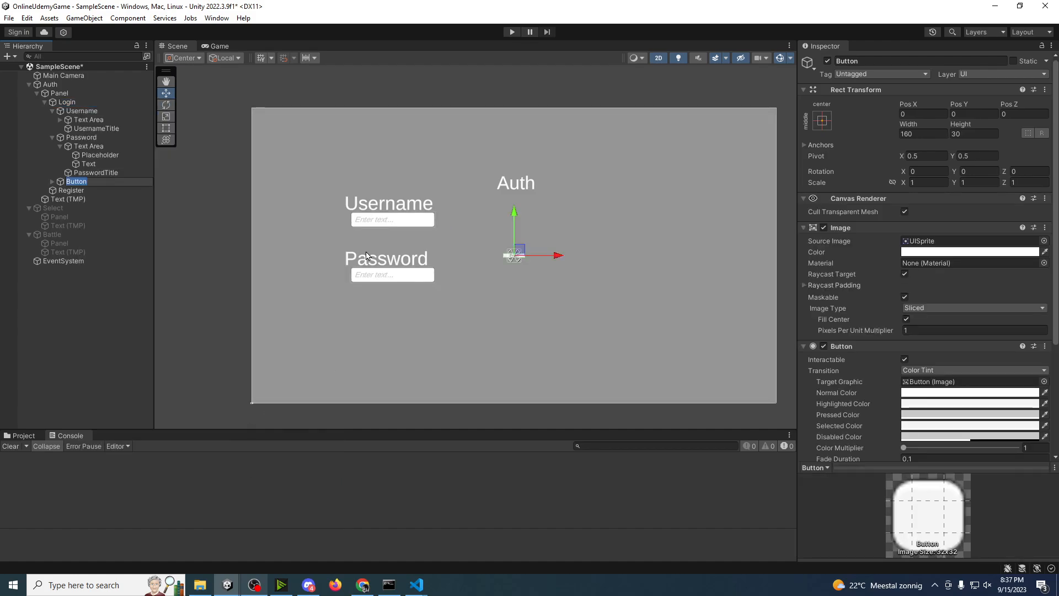
text(Login)
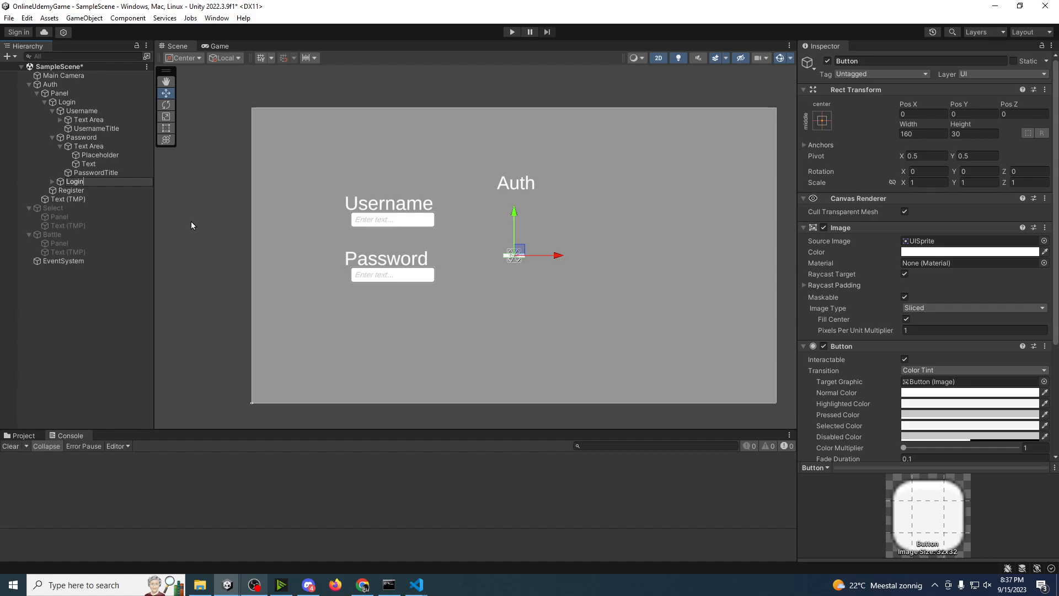
Step: Set the text of the Login button's label to Login
click(59, 183)
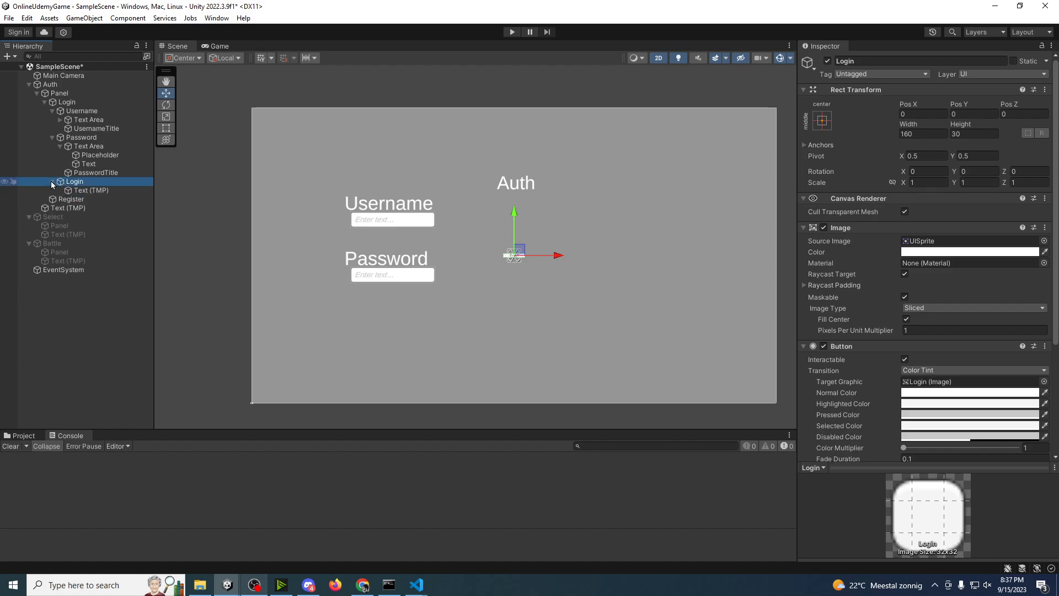
click(52, 181)
click(88, 190)
click(868, 286)
text(Login)
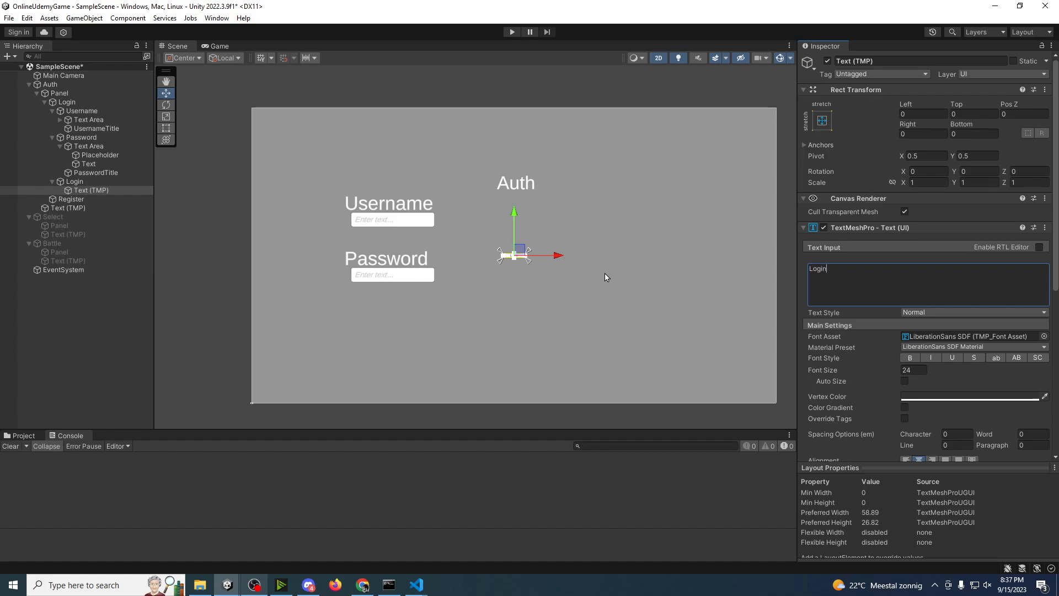
middle_drag(605, 275, 615, 276)
key(r)
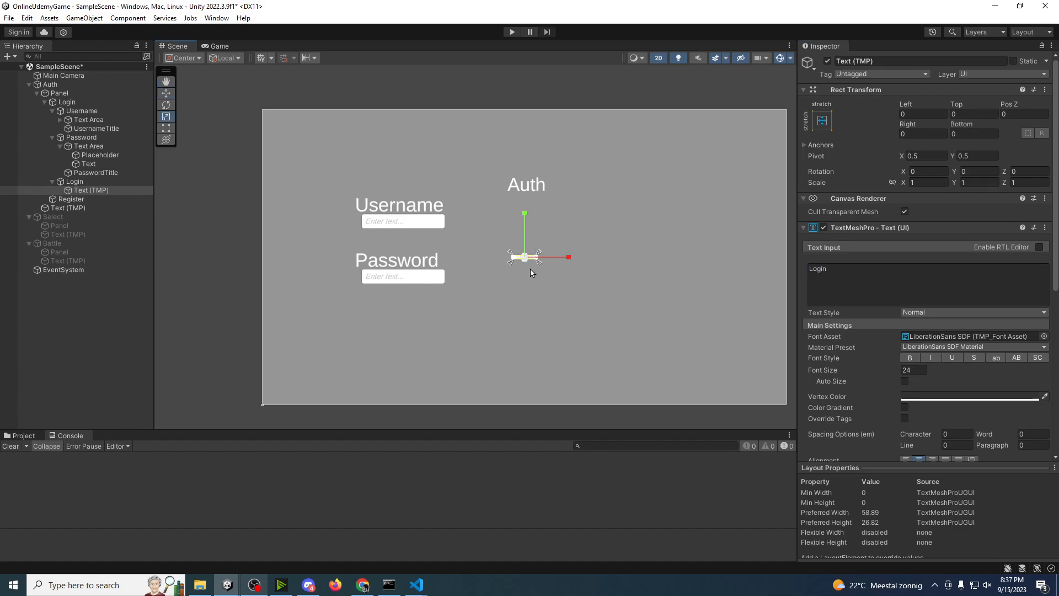
drag(526, 258, 779, 204)
key(ctrl+z)
Step: Scale the Login button uniformly to about 3.84 and move it below the Password field, to about Pos X -905, Pos Y -525
click(101, 184)
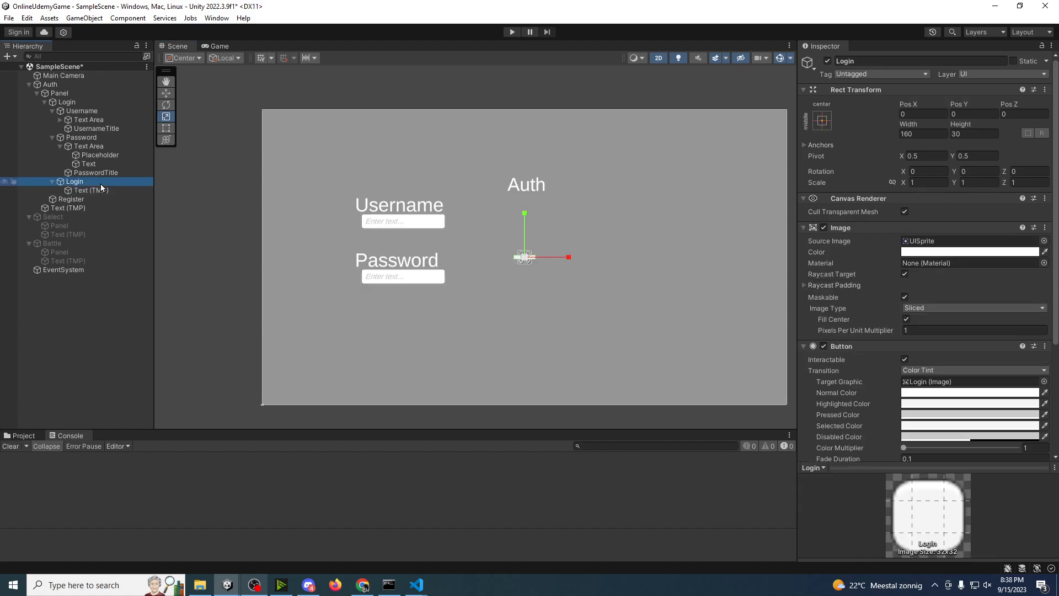
drag(525, 257, 410, 328)
key(w)
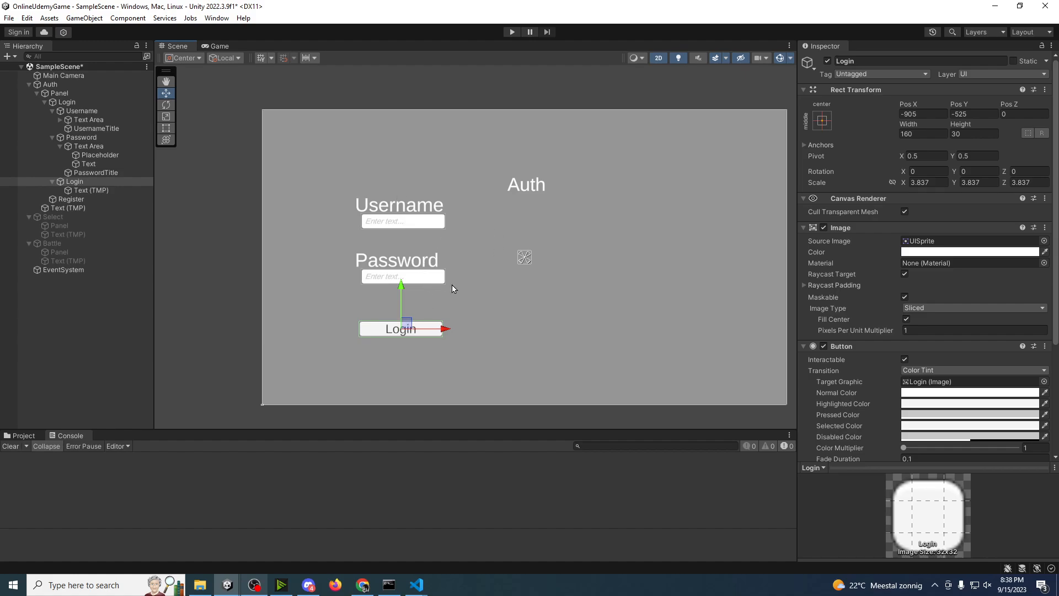
middle_drag(549, 291, 463, 293)
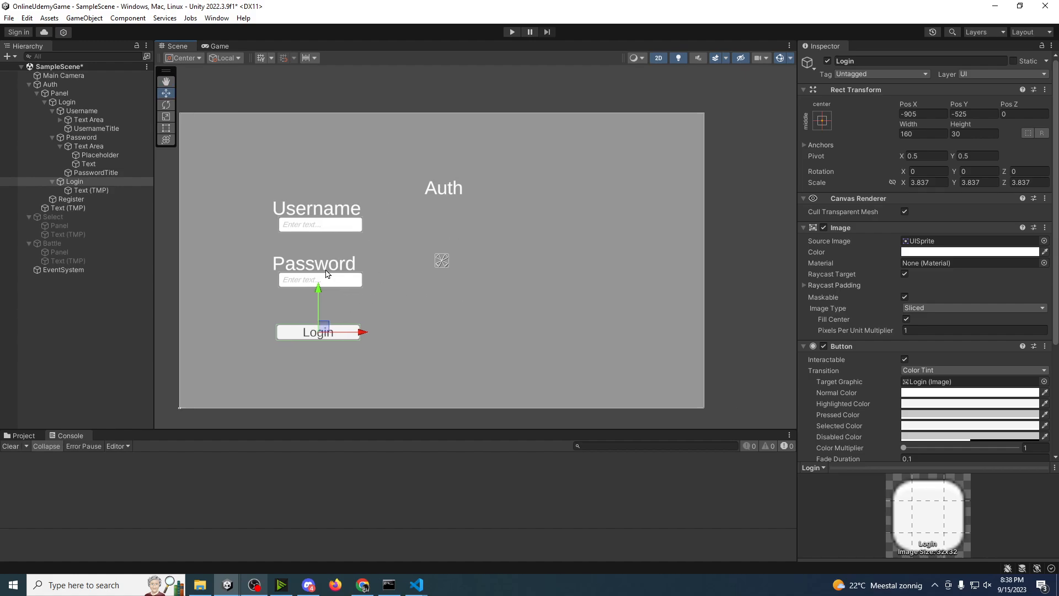
Step: Delete the empty Register object, then duplicate the Login group and shift the copy right to about Pos X 1712
click(64, 203)
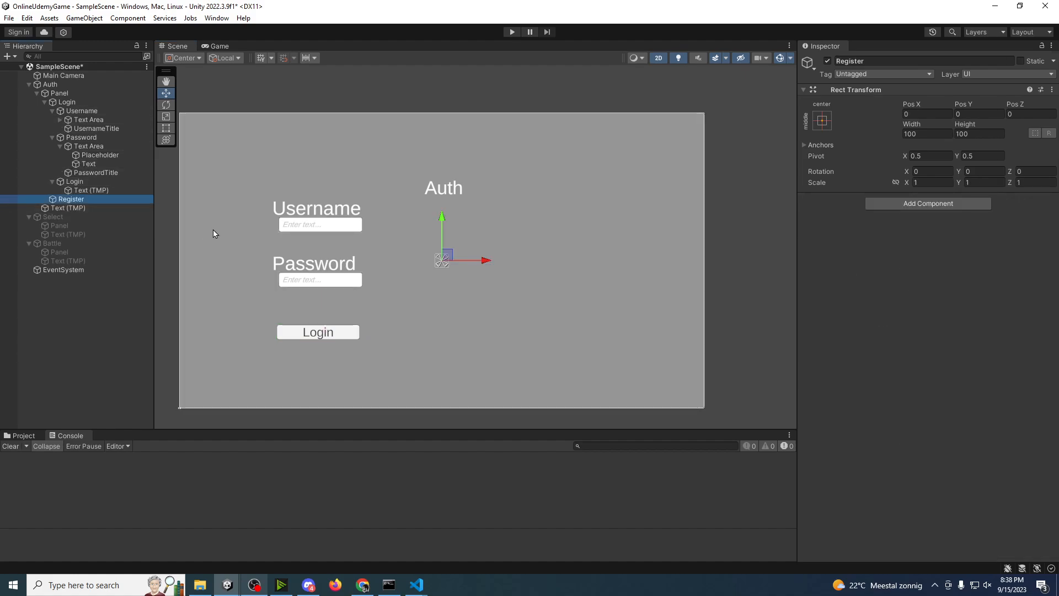
key(Delete)
click(64, 103)
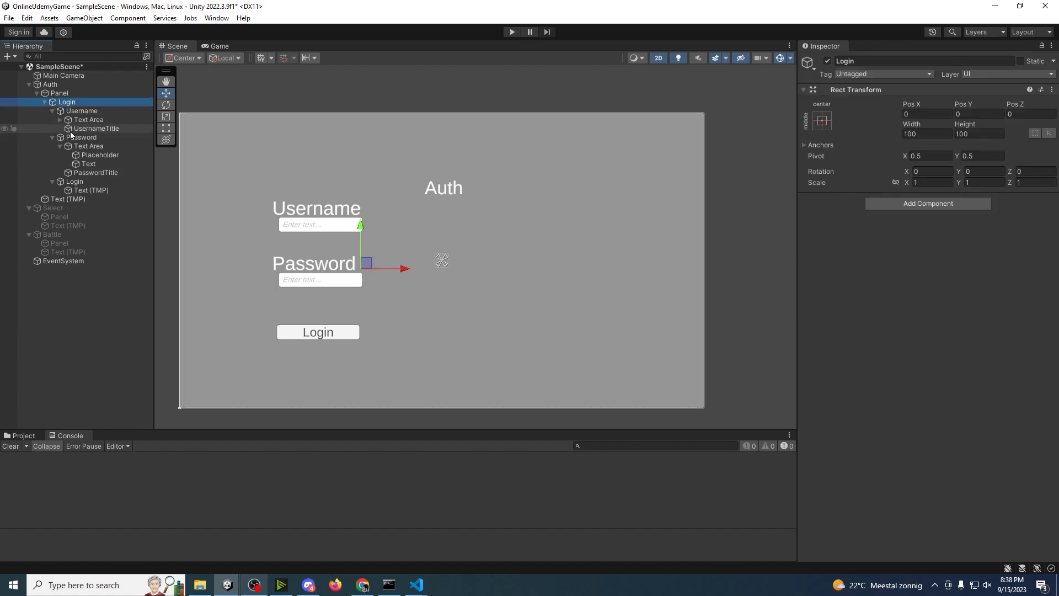
key(ctrl+d)
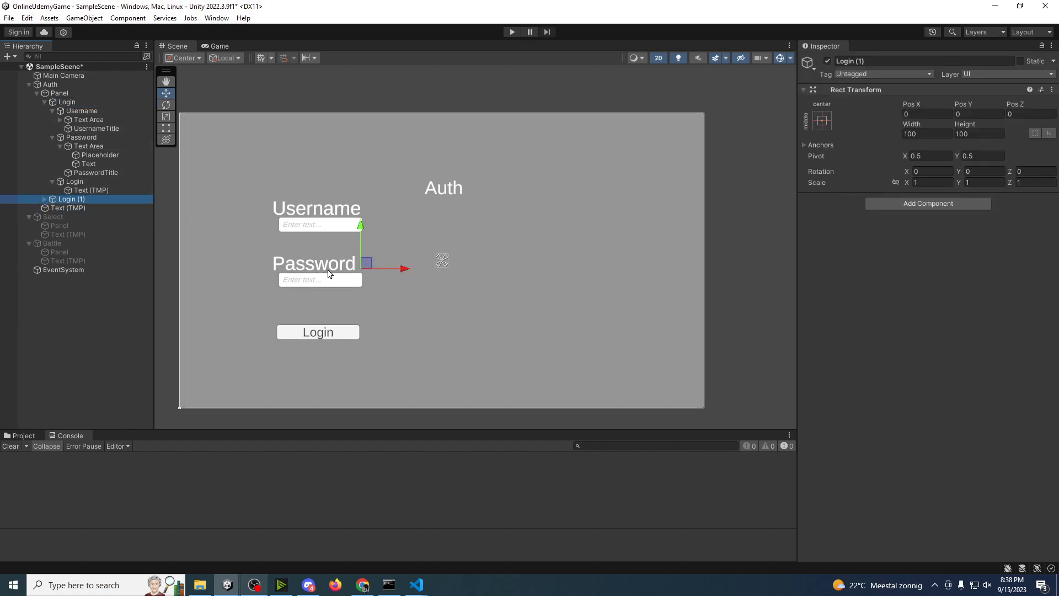
drag(402, 269, 636, 271)
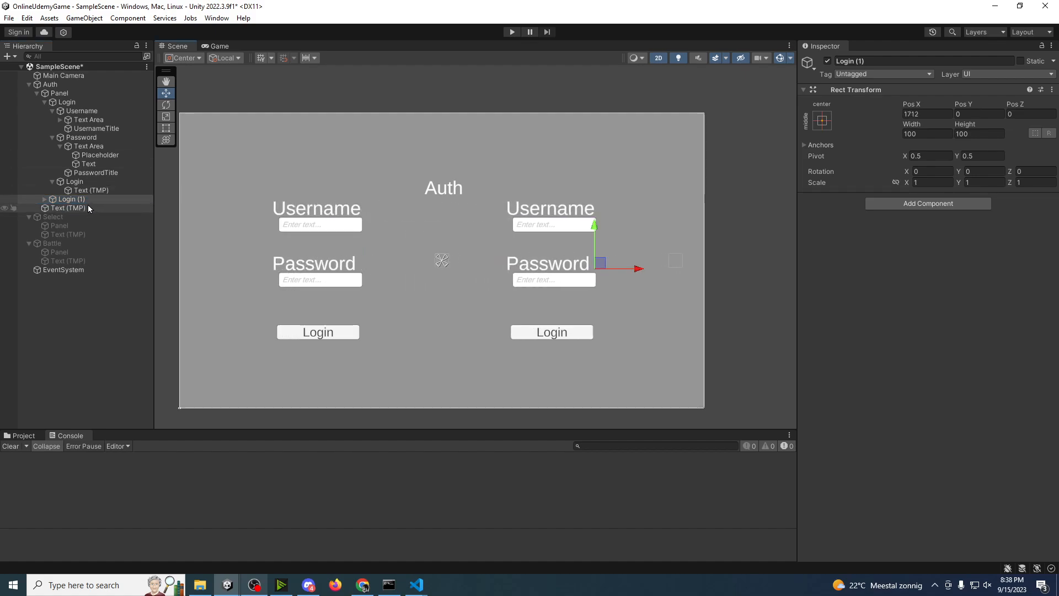
Step: Rename the duplicated Login group to Register
click(73, 200)
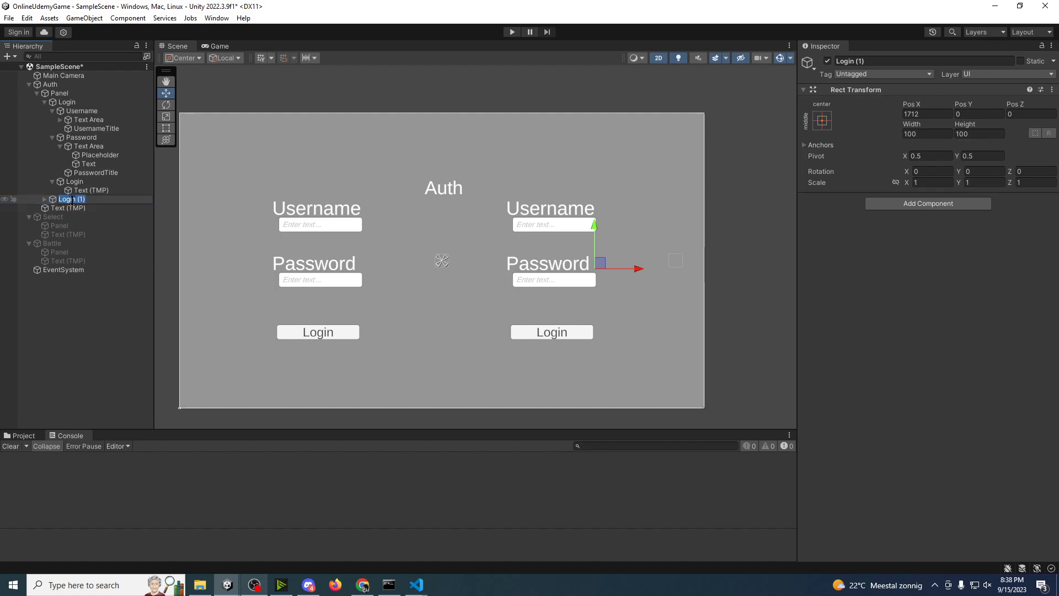
text(Register)
key(Return)
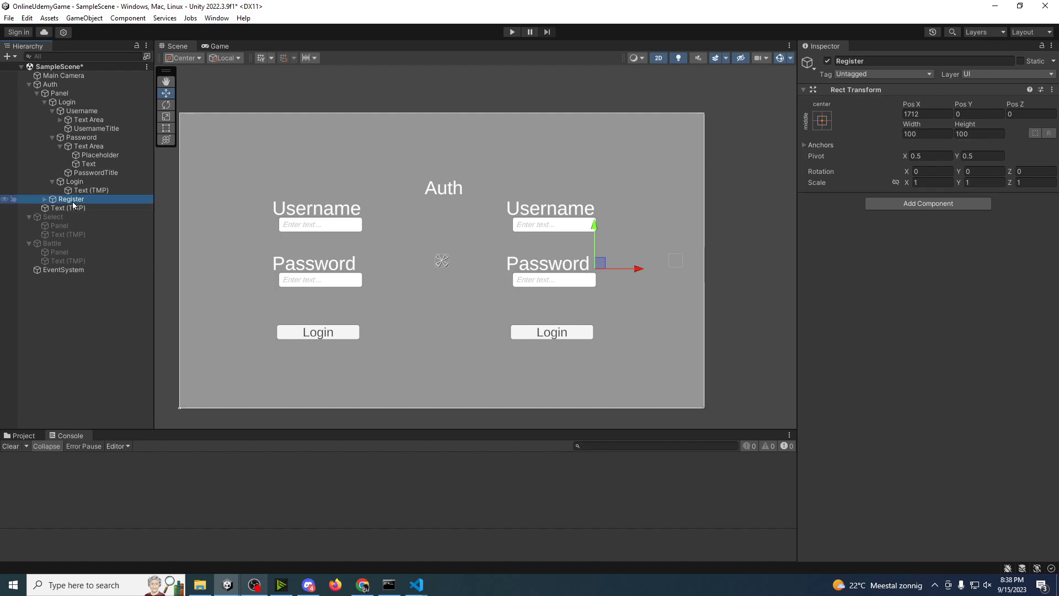
Step: Move the Register group's Password field up beneath its Username field, to about Pos Y 16
click(45, 199)
key(Down)
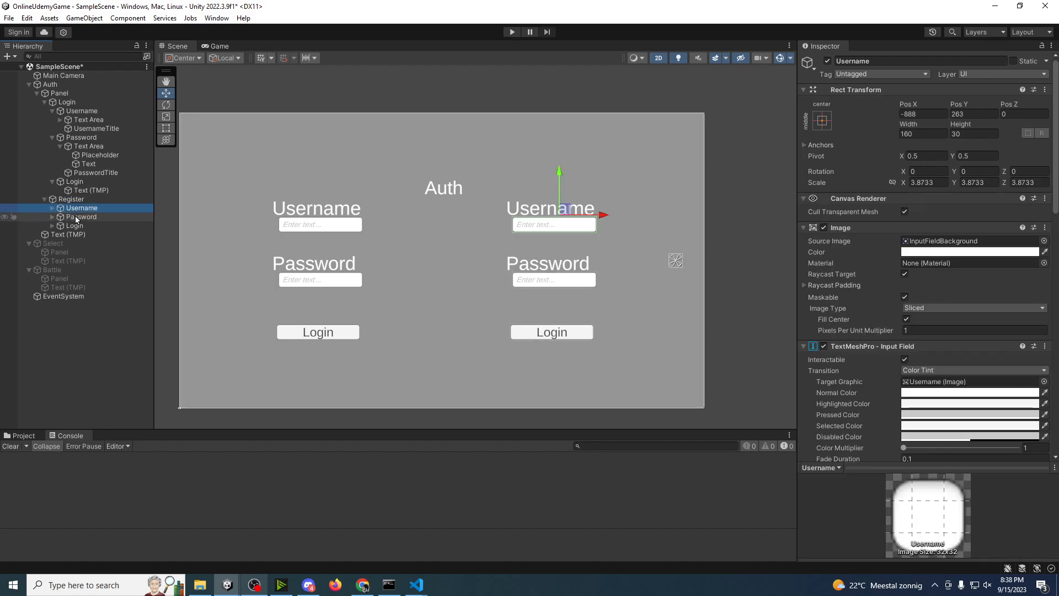
click(75, 216)
drag(560, 227, 559, 206)
Step: Duplicate the Register group's Password field as Email and move the copy below it, to about Pos Y -251
click(84, 217)
key(ctrl+d)
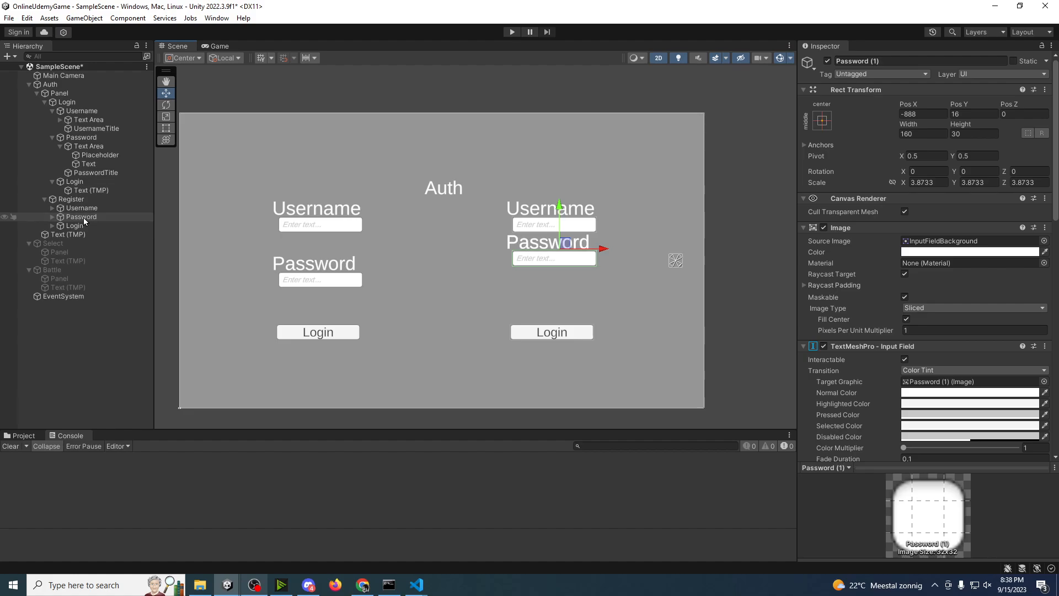
click(89, 225)
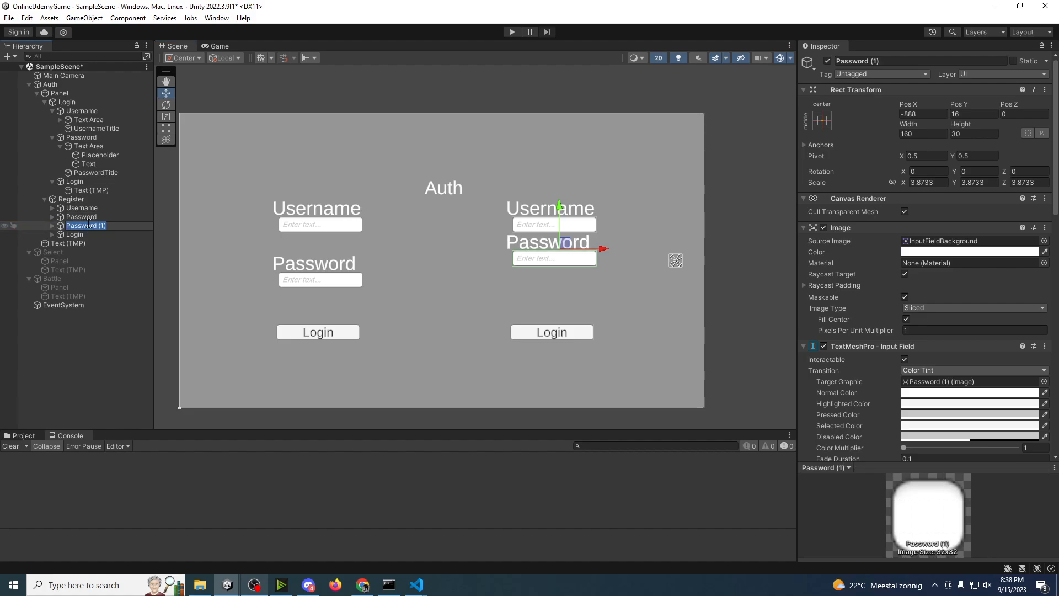
text(Email)
click(59, 330)
click(95, 227)
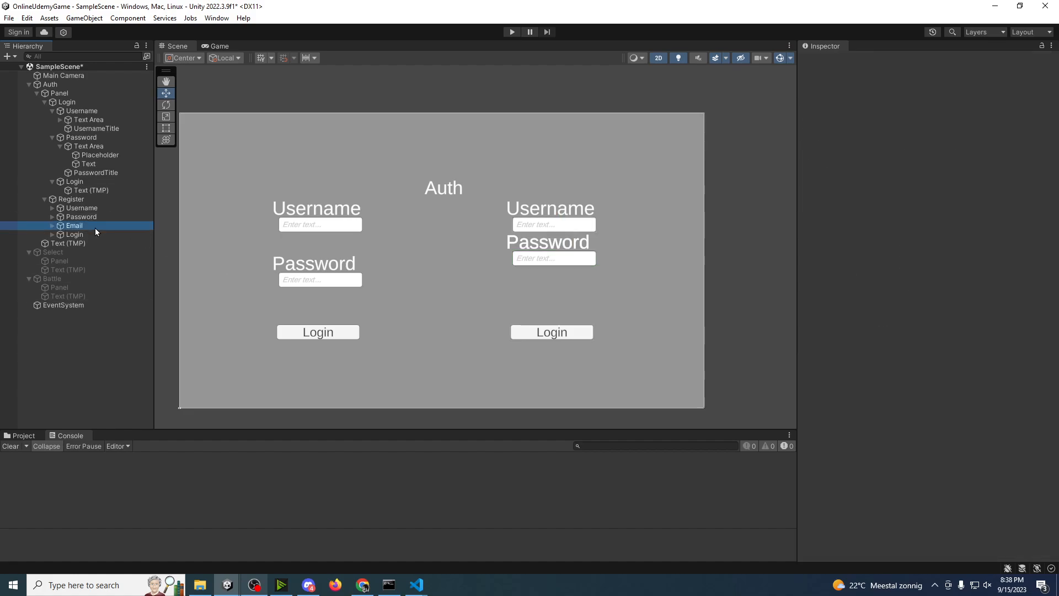
drag(563, 215, 564, 249)
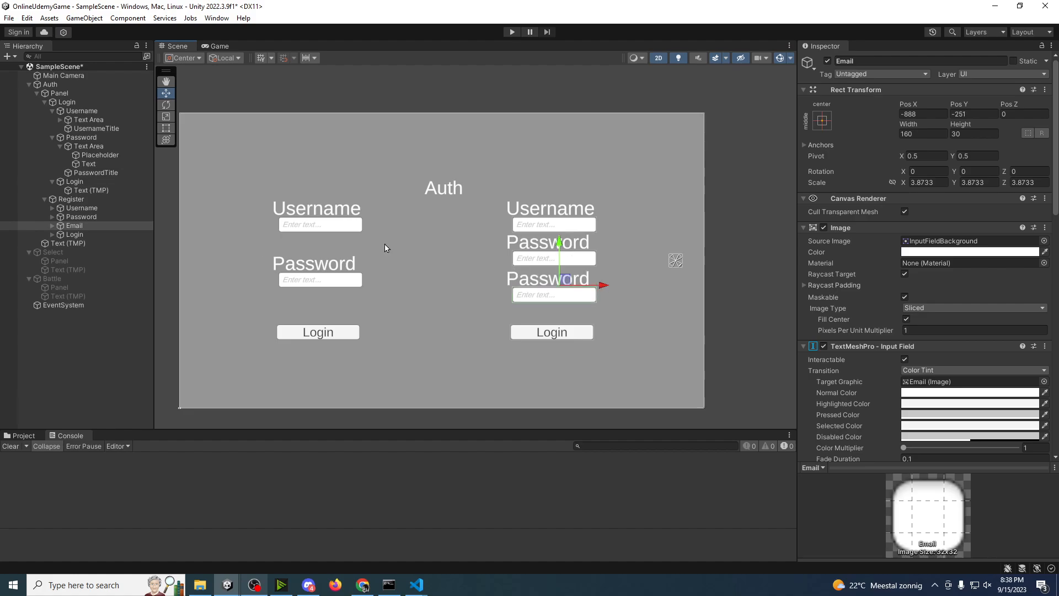
Step: Rename the Email field's title object to EmailTitle and set its text to Email
click(52, 226)
click(94, 243)
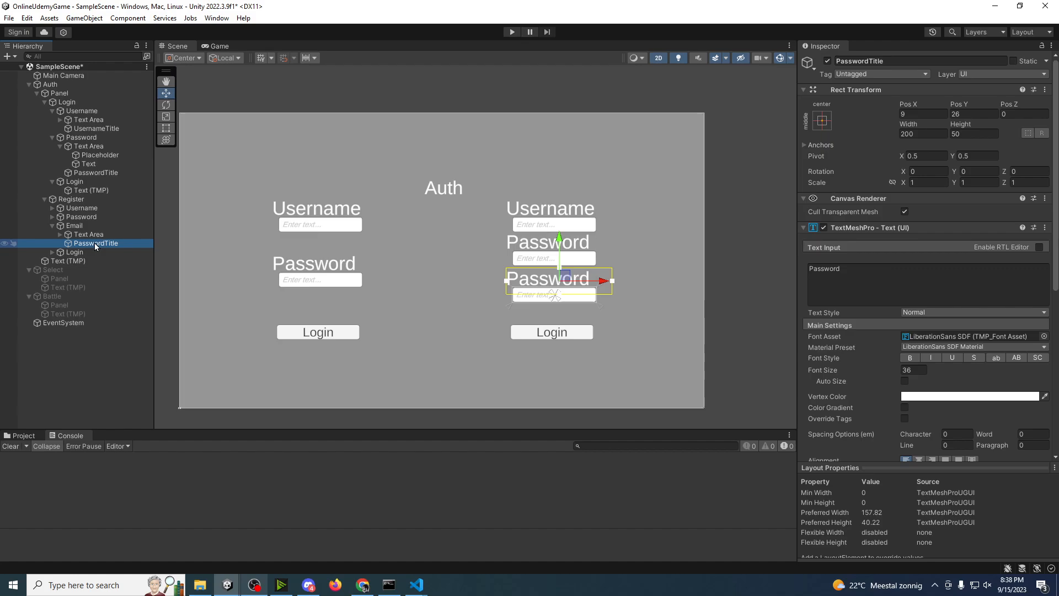
click(95, 243)
text(EmailT)
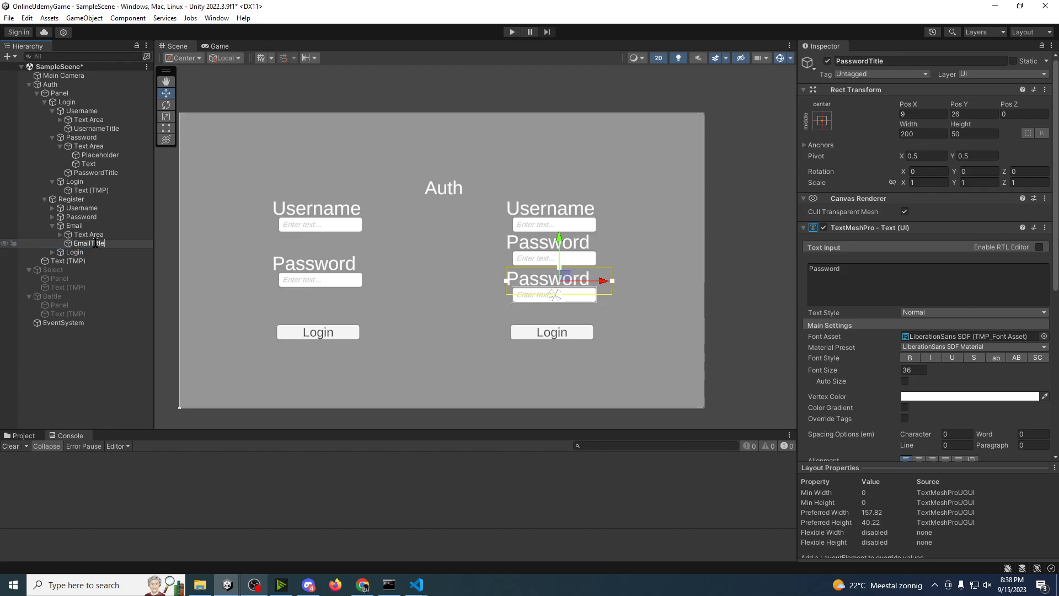
click(918, 274)
key(ctrl+a)
text(Email)
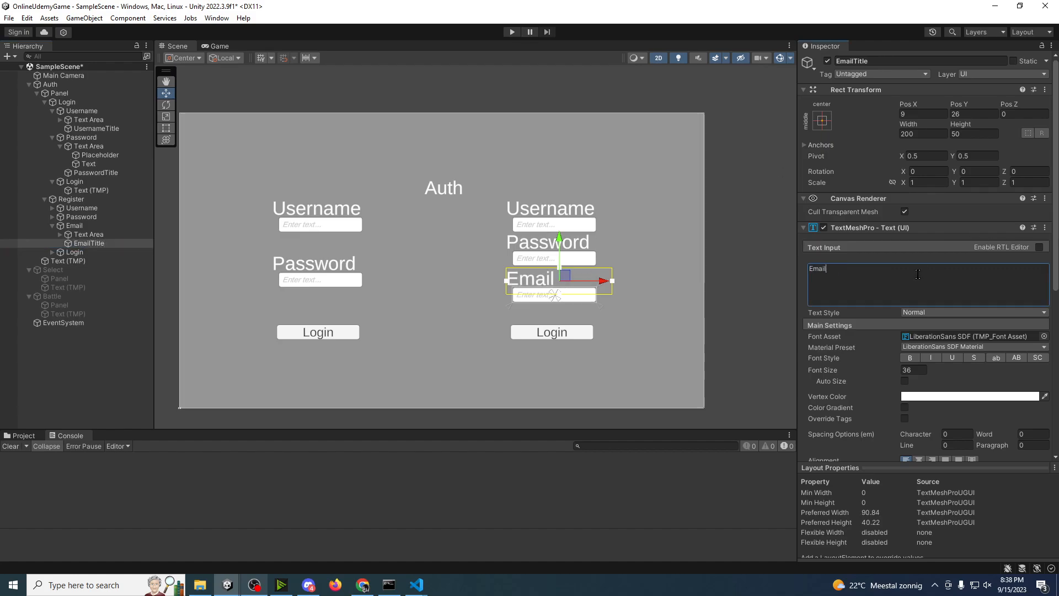
Step: Rename the Login button inside the Register group to Register
click(67, 254)
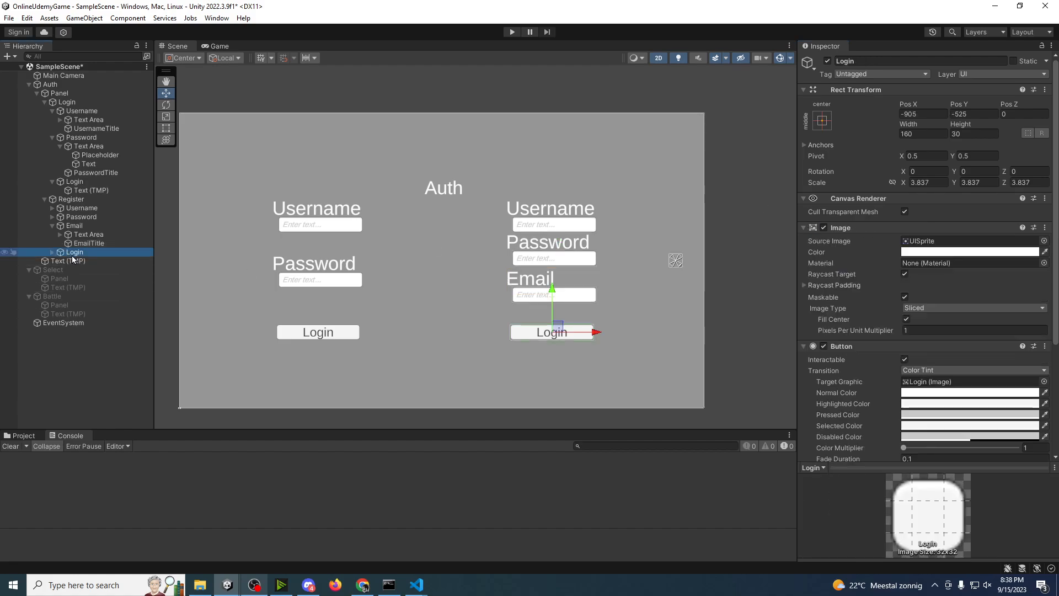
click(72, 256)
text(Register)
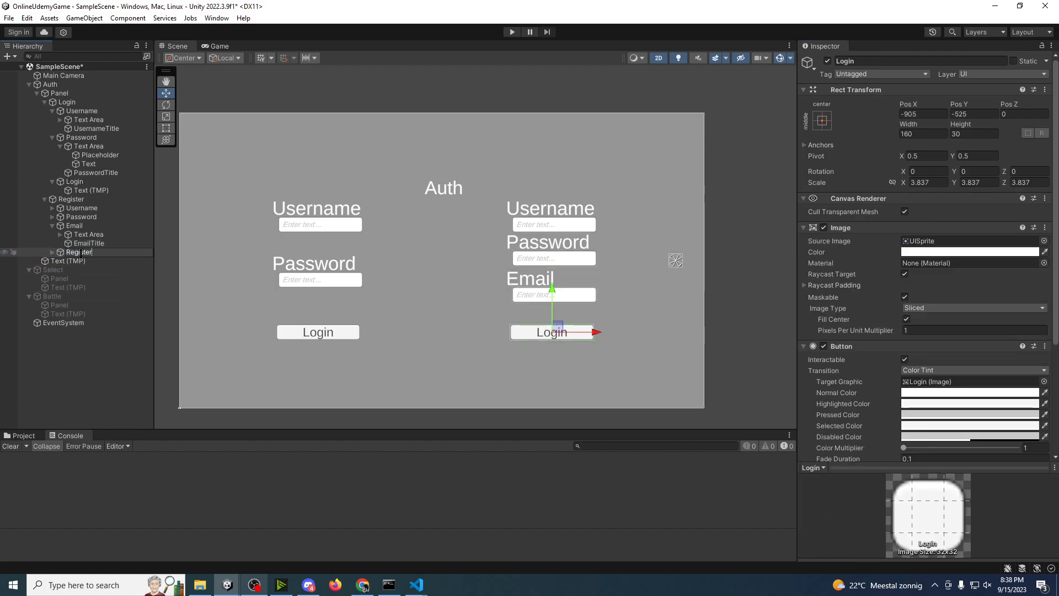
key(Return)
Step: Set the text of the Register button's label to Register
click(52, 252)
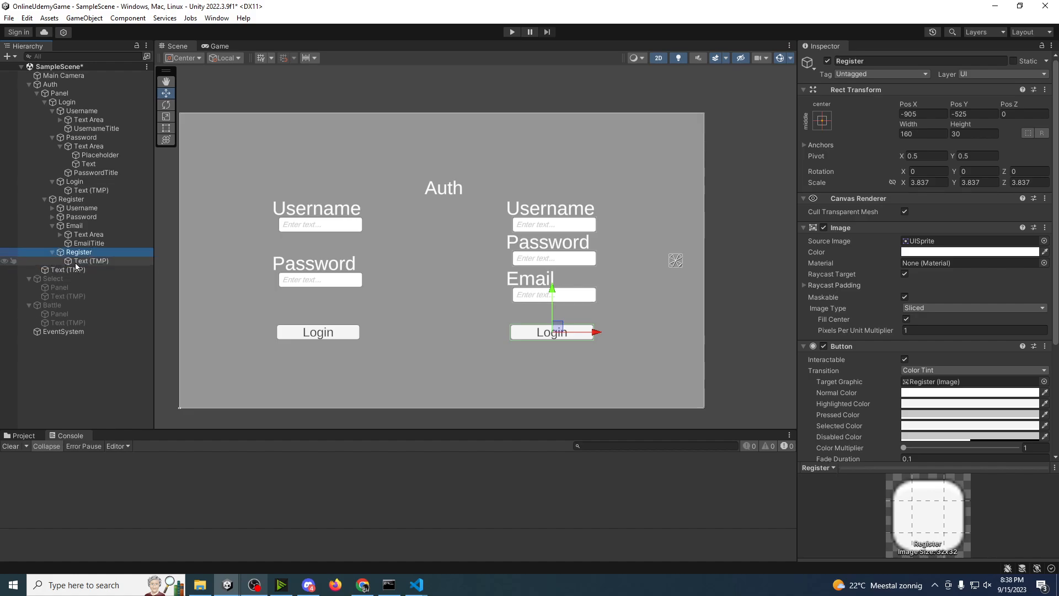
click(82, 261)
click(892, 299)
text(Register)
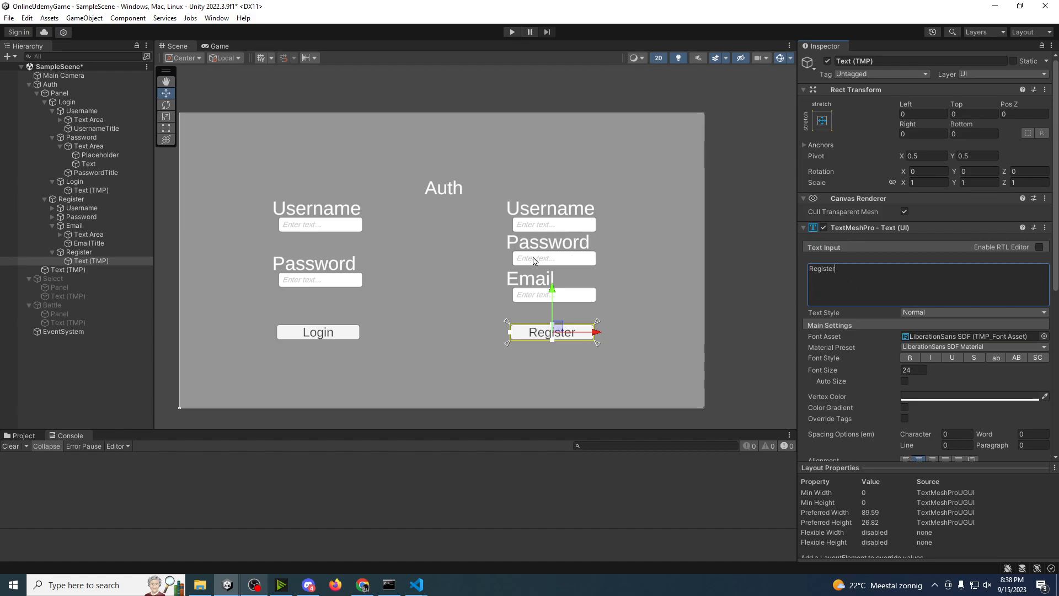
Step: Save the scene and preview the finished Auth screen in the Game view
click(418, 264)
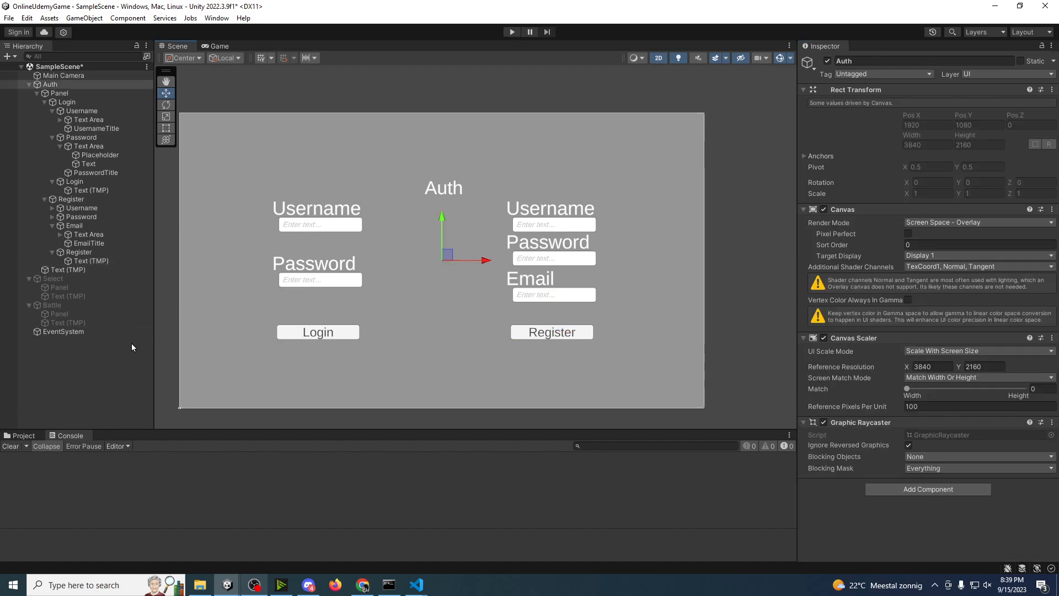
click(110, 370)
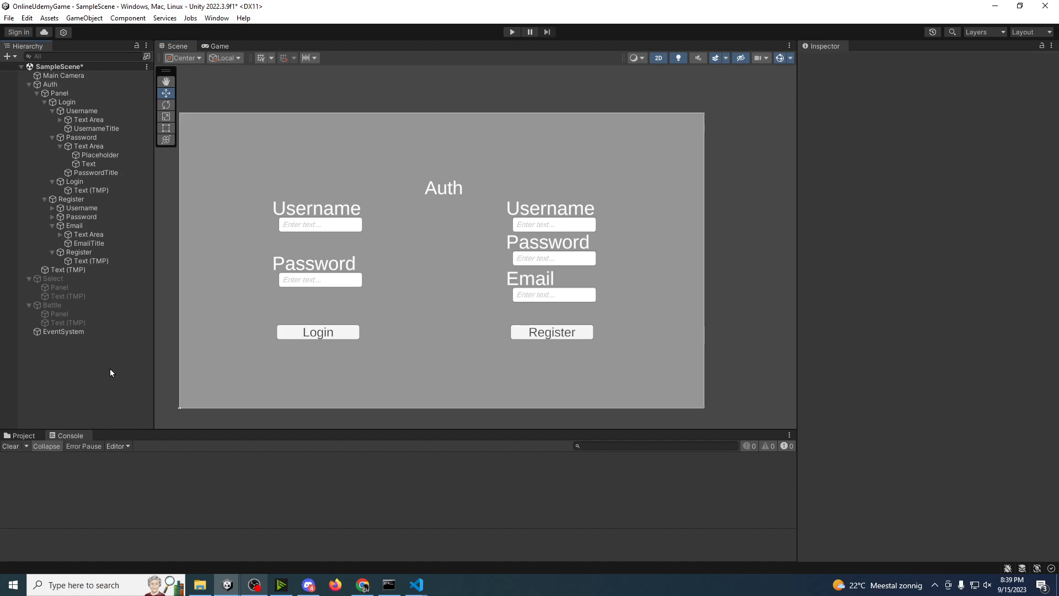
key(ctrl+s)
click(229, 46)
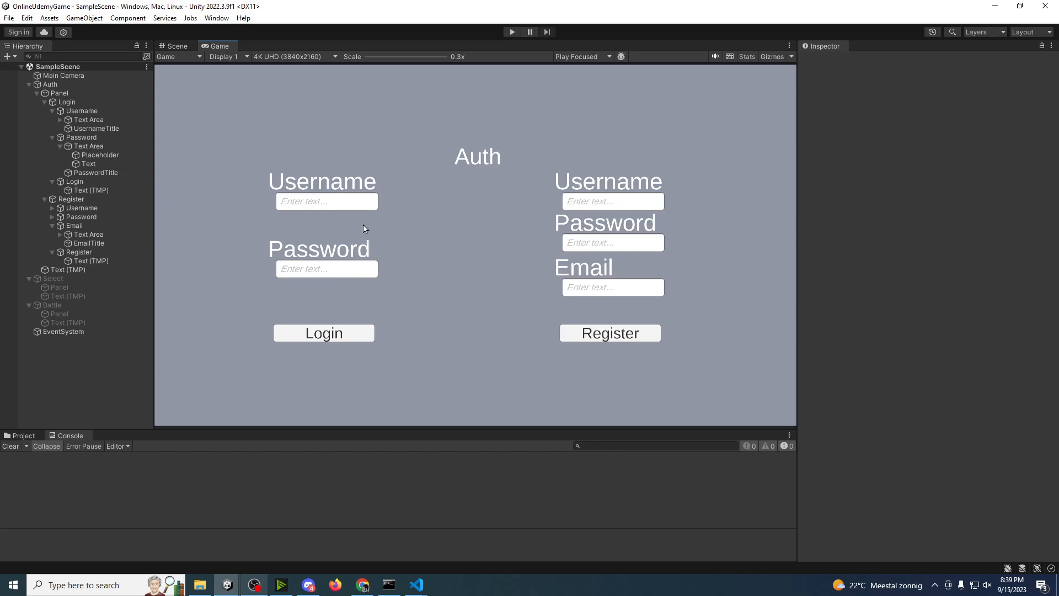
Step: Collapse the Auth canvas in the hierarchy and deactivate it
click(139, 372)
click(28, 85)
click(55, 84)
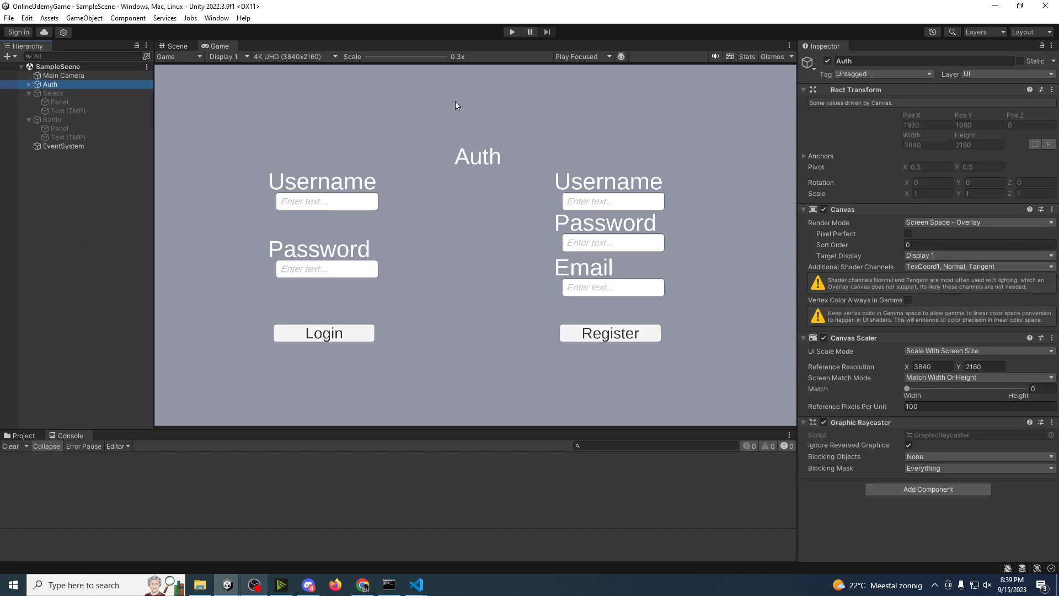
click(827, 61)
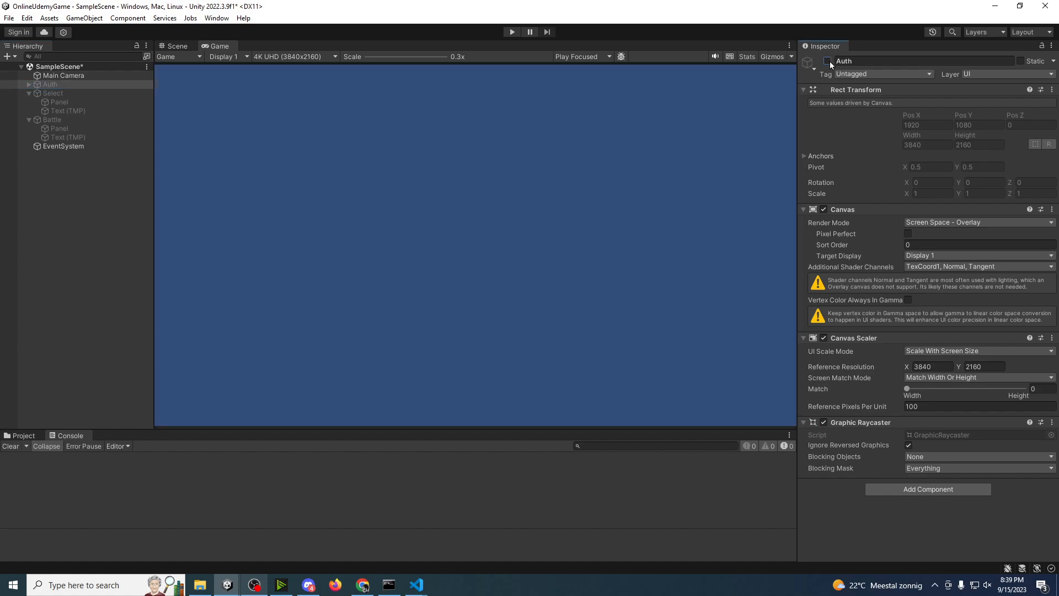
Step: Activate the Select canvas and delete its Panel
click(55, 94)
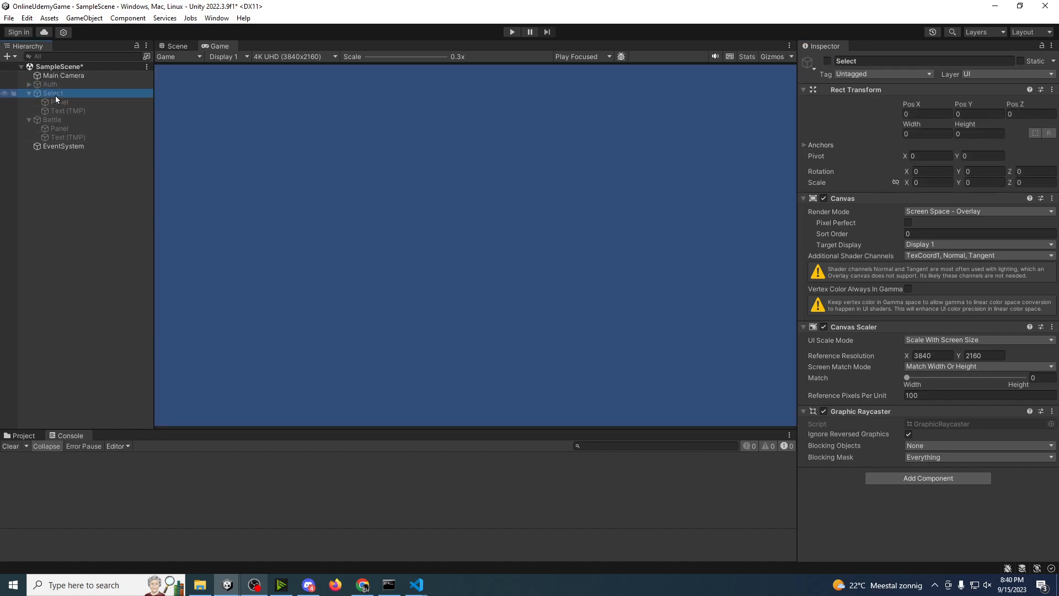
click(828, 61)
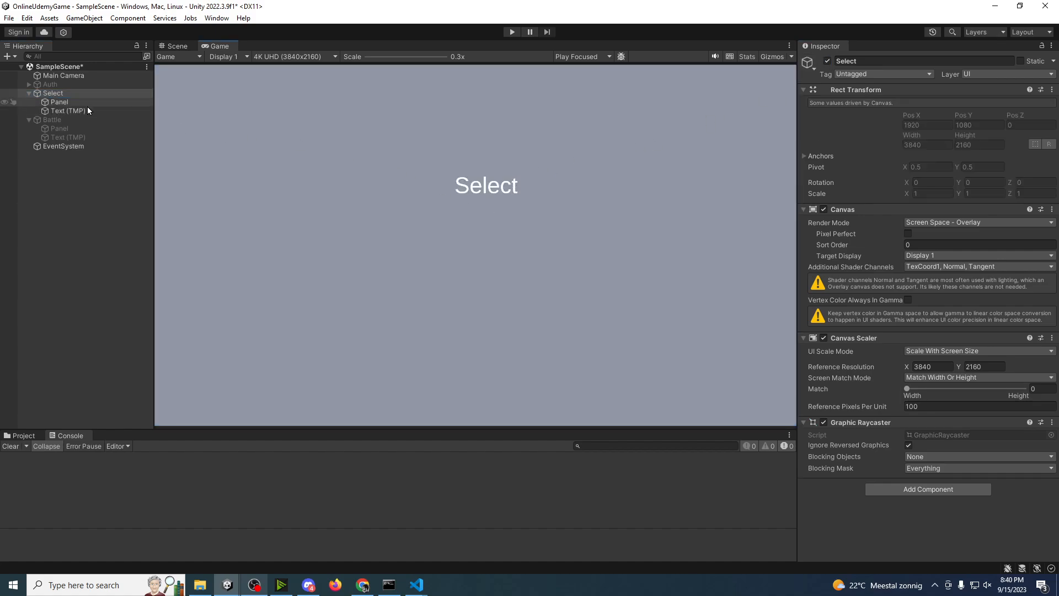
click(72, 105)
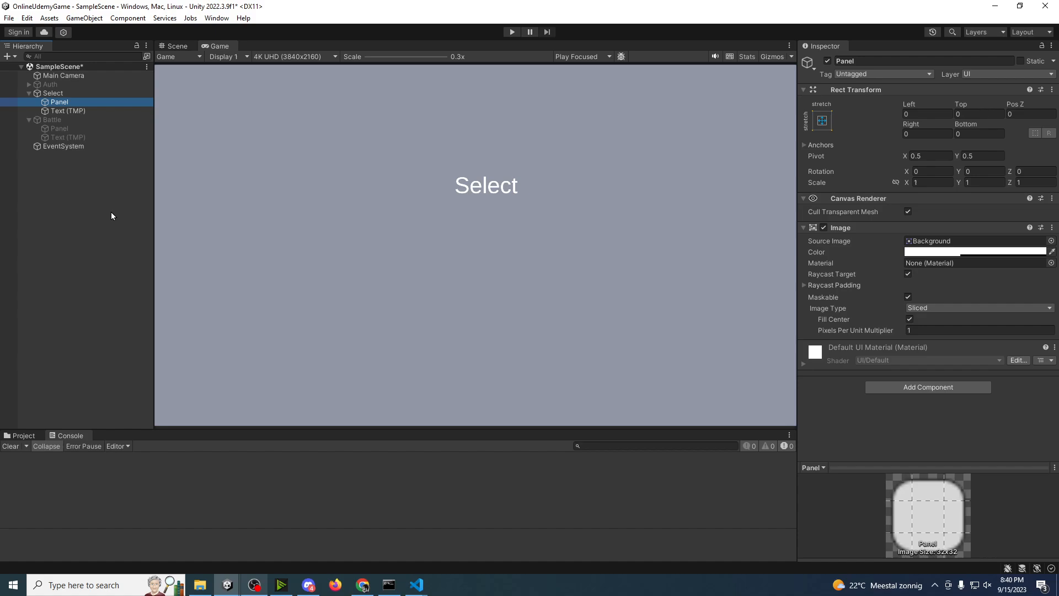
key(Delete)
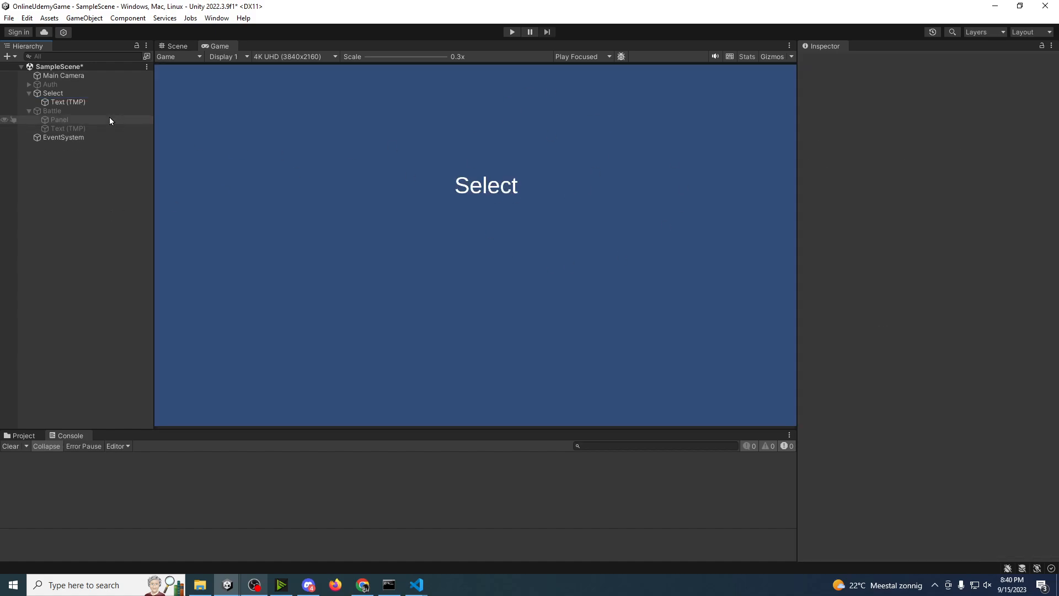
Step: Change the Main Camera's background color to a brighter cyan-blue
click(55, 76)
click(975, 165)
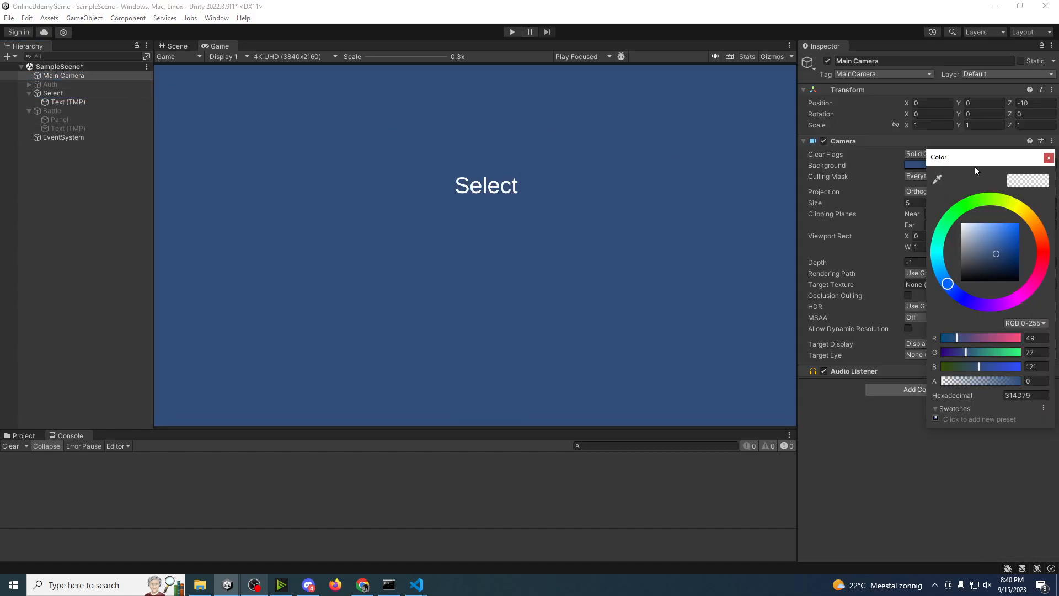
drag(948, 284, 943, 258)
mouse_move(1006, 244)
mouse_down()
mouse_move(1021, 246)
mouse_move(1008, 236)
mouse_up()
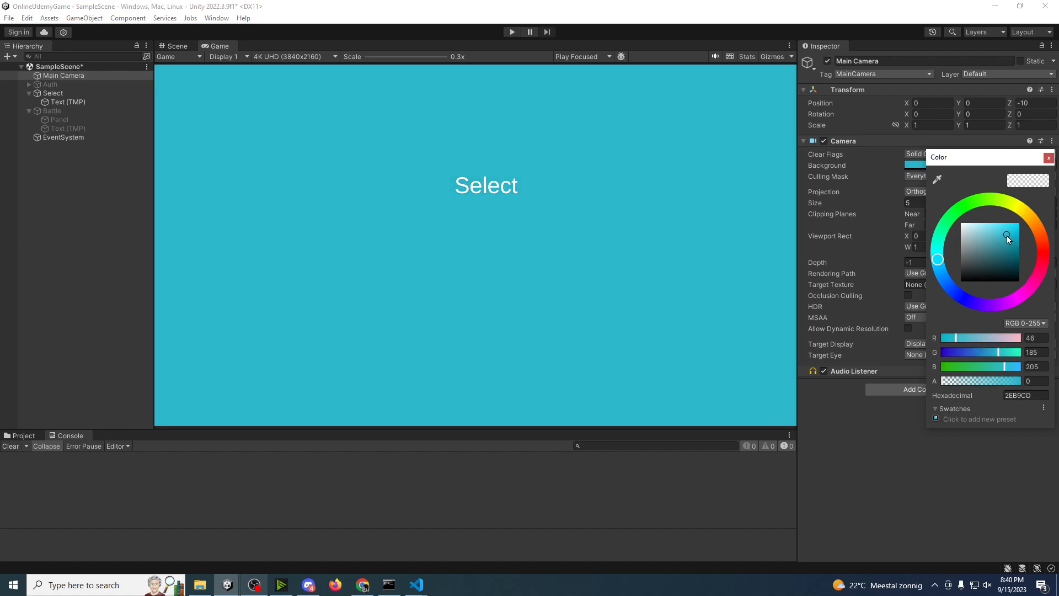
drag(946, 297, 940, 268)
drag(1016, 234, 1015, 238)
click(142, 235)
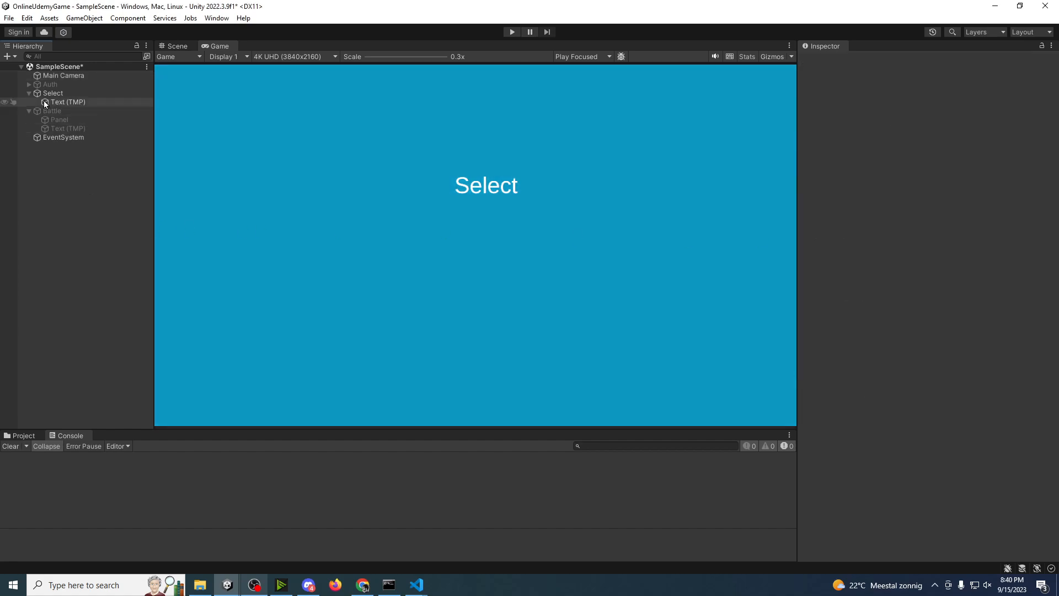
Step: Move the Select canvas's title text up in the Scene view to about Pos Y 743
click(44, 94)
click(58, 102)
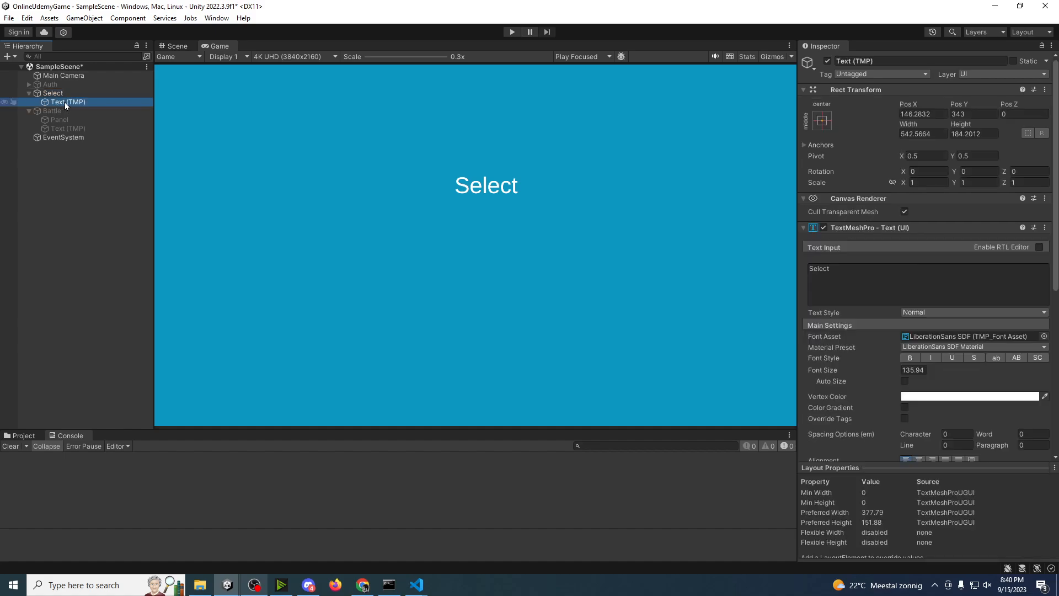
click(61, 101)
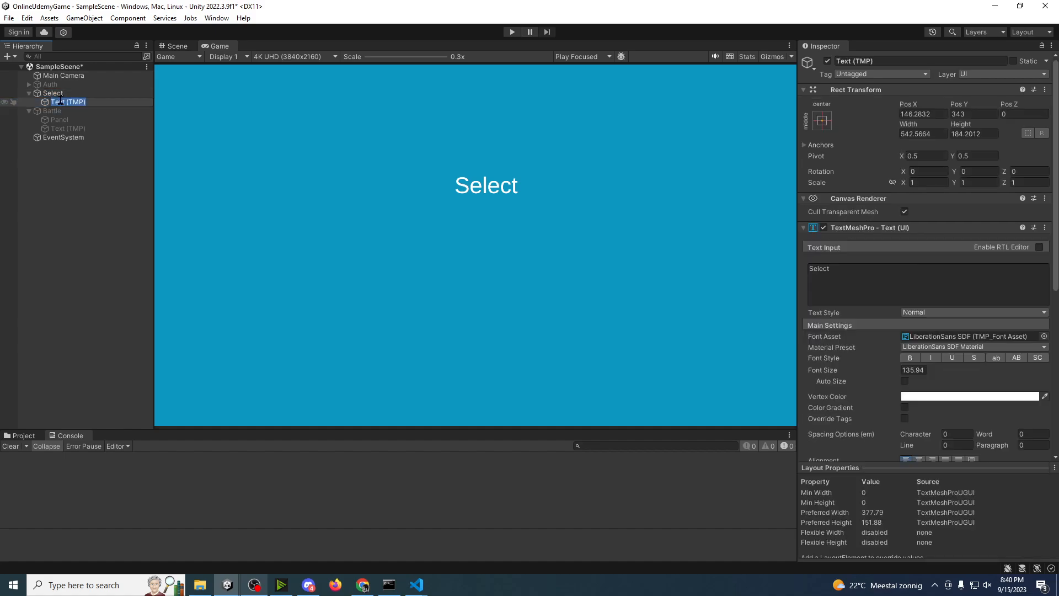
click(72, 111)
click(71, 104)
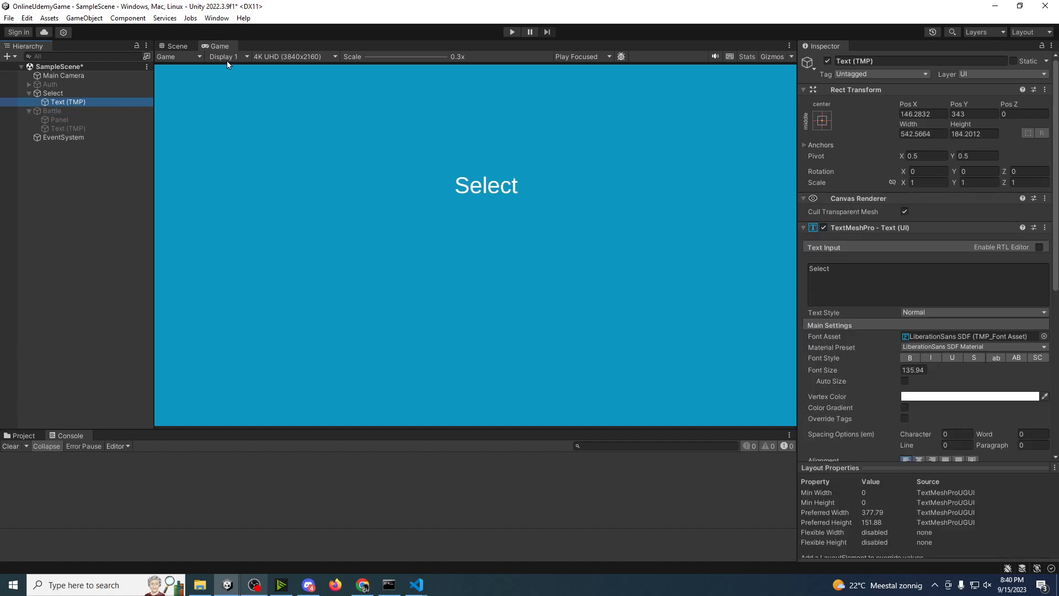
click(181, 47)
drag(463, 171, 348, 105)
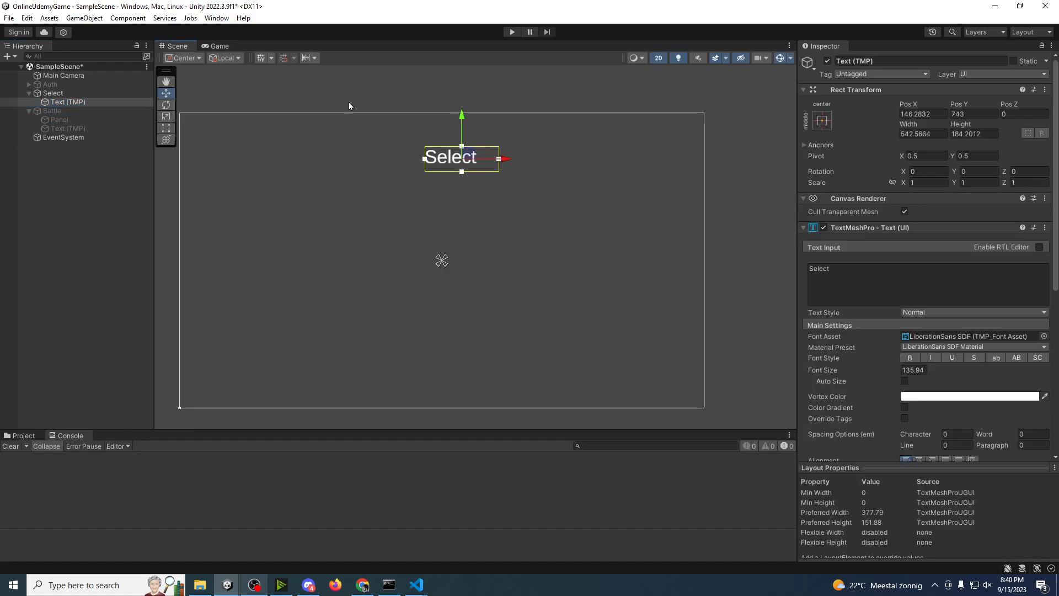
Step: Dock the Game view beside the Scene view so both are shown together
drag(225, 47, 739, 269)
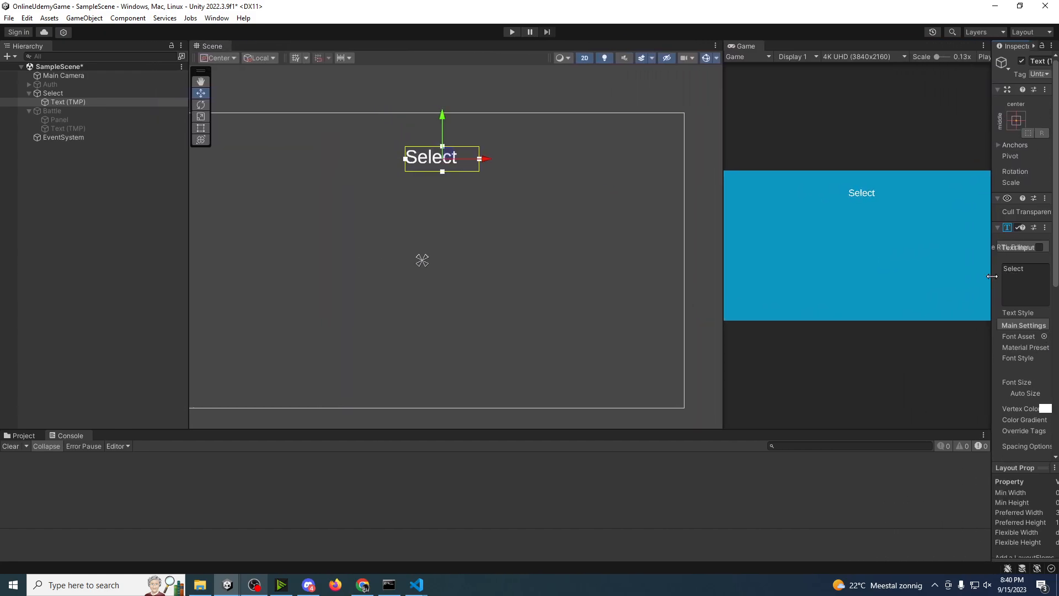
middle_drag(435, 227, 493, 241)
scroll(492, 241, down, 1)
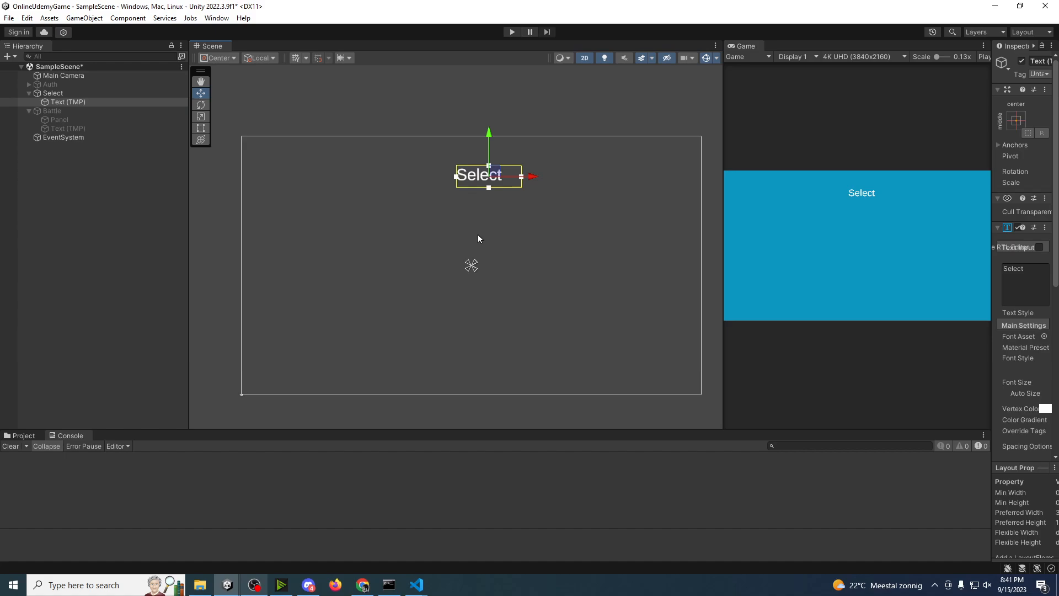
middle_drag(375, 151, 362, 158)
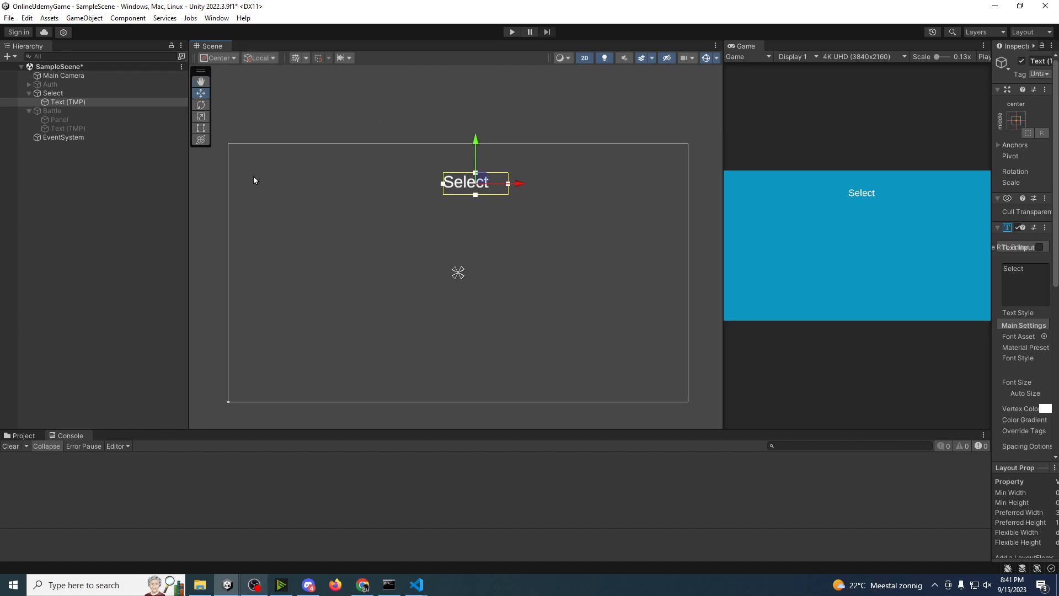
Step: Add a UI Panel to the Select canvas and shrink it to cover roughly the lower half of the canvas
click(77, 96)
right_click(76, 98)
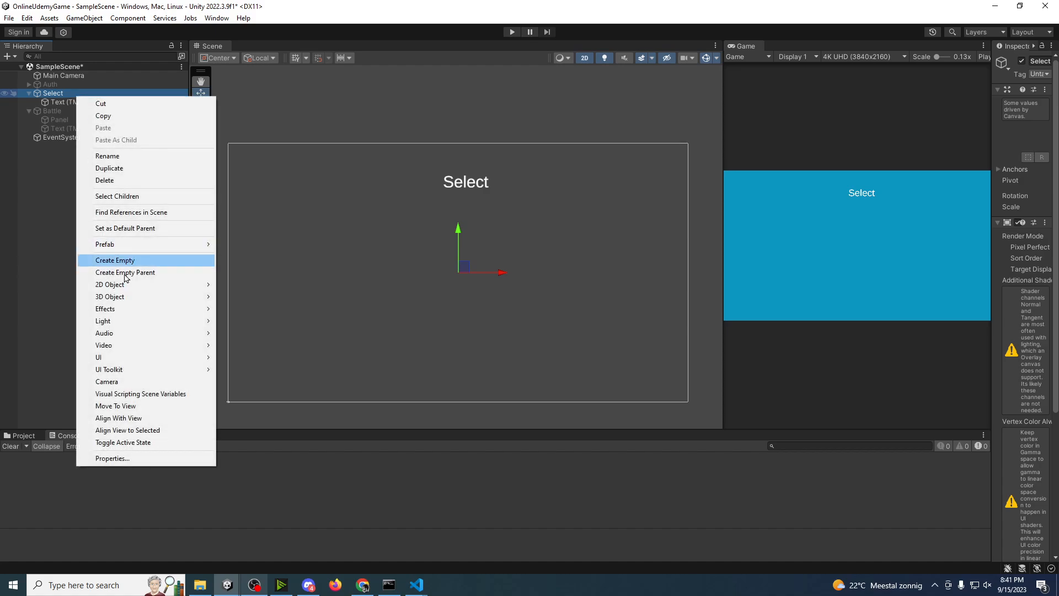
mouse_move(125, 359)
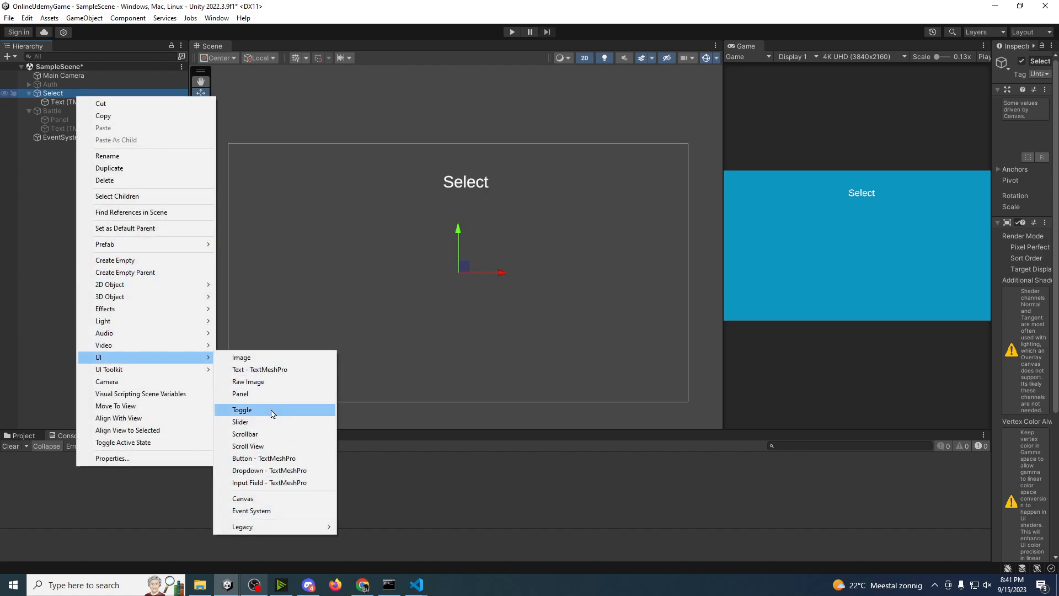
click(267, 394)
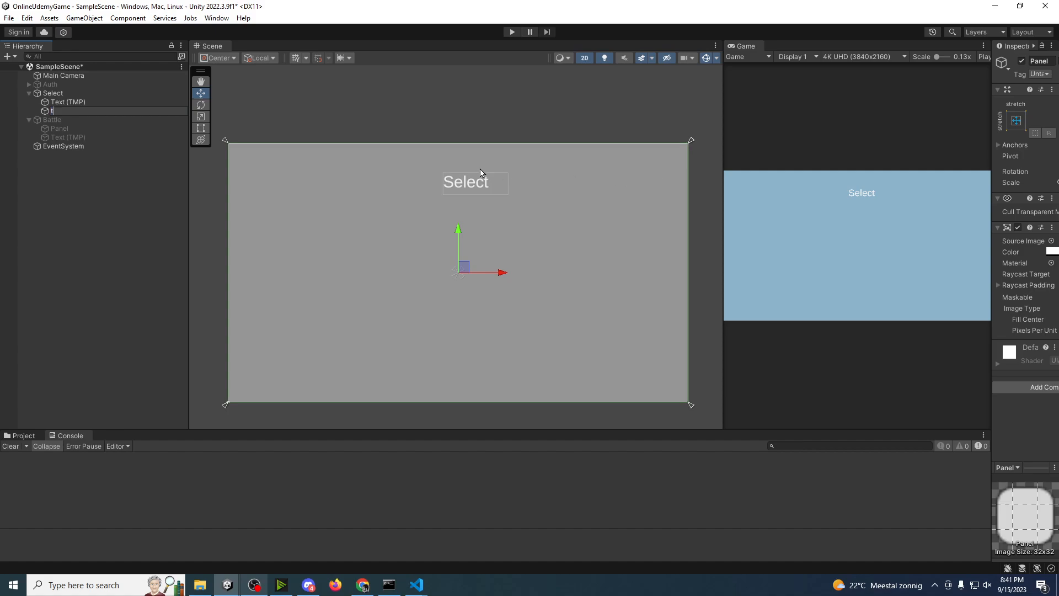
key(Return)
drag(430, 202, 424, 203)
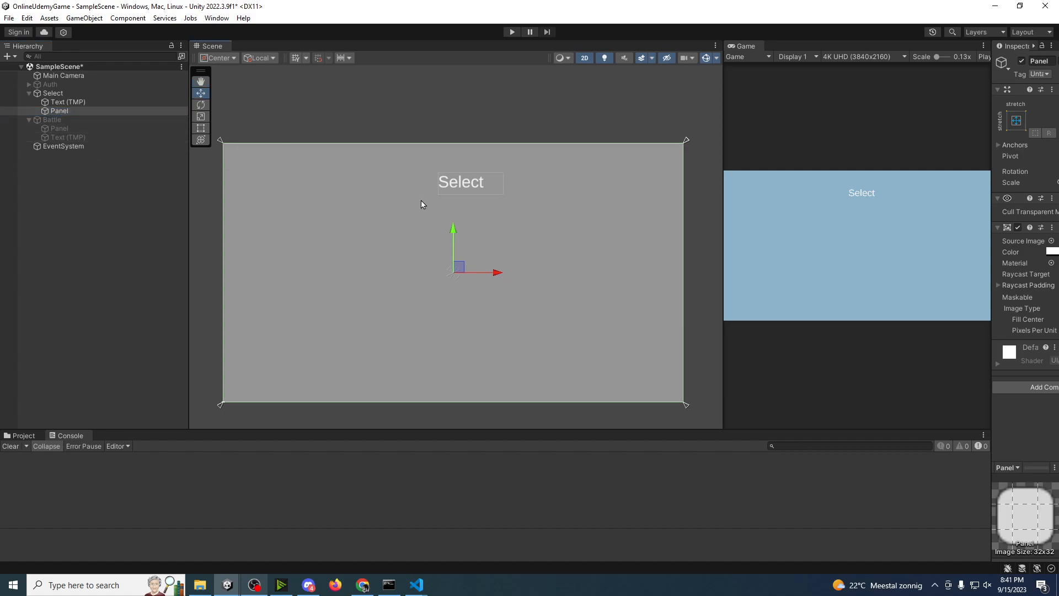
key(t)
drag(685, 143, 683, 282)
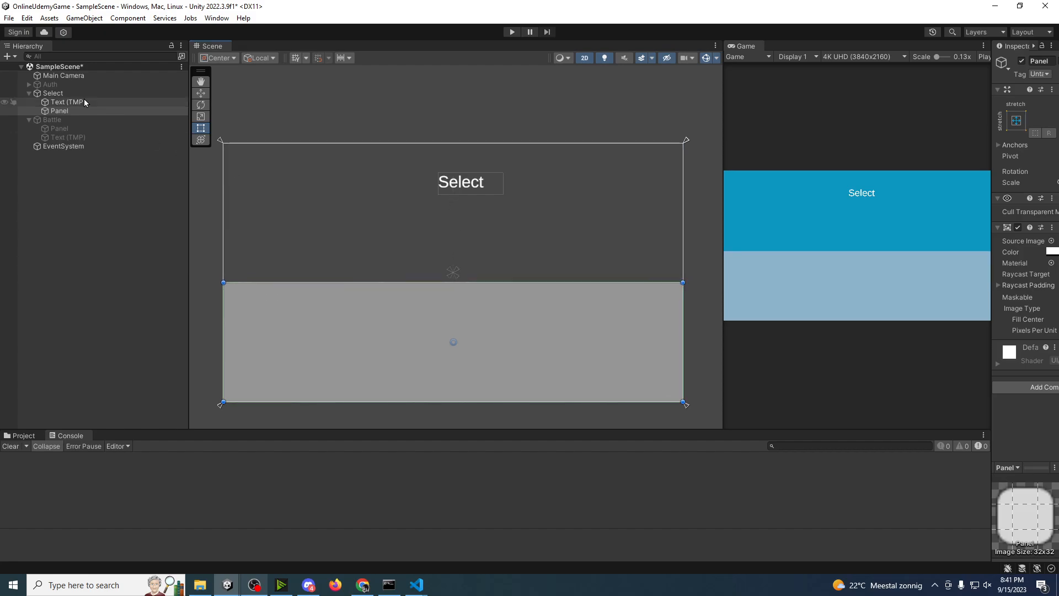
Step: Add a TextMeshPro button to the Select canvas and widen the Game view and the Inspector
right_click(65, 96)
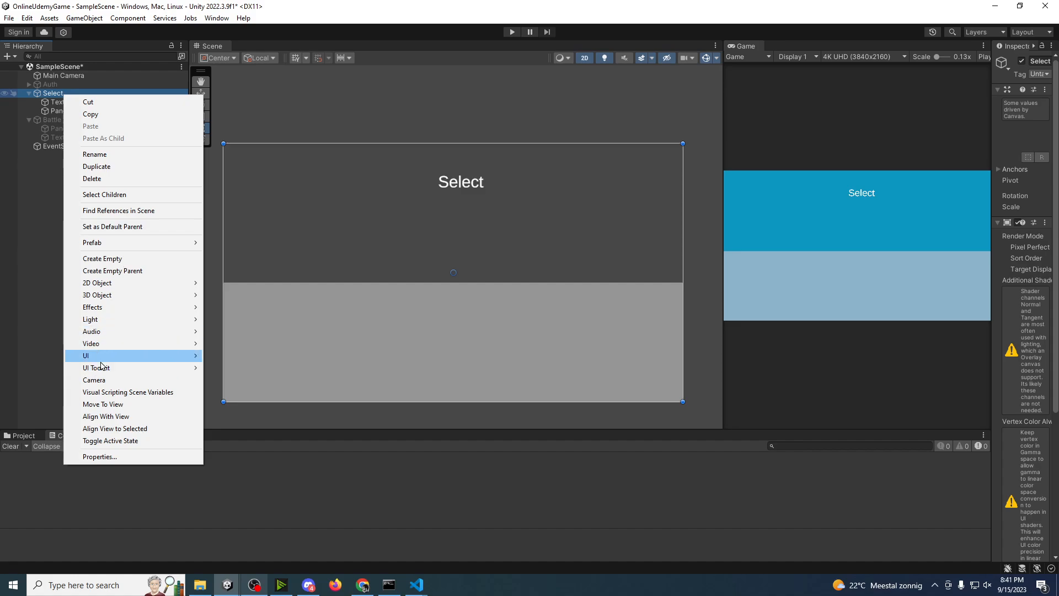
mouse_move(102, 356)
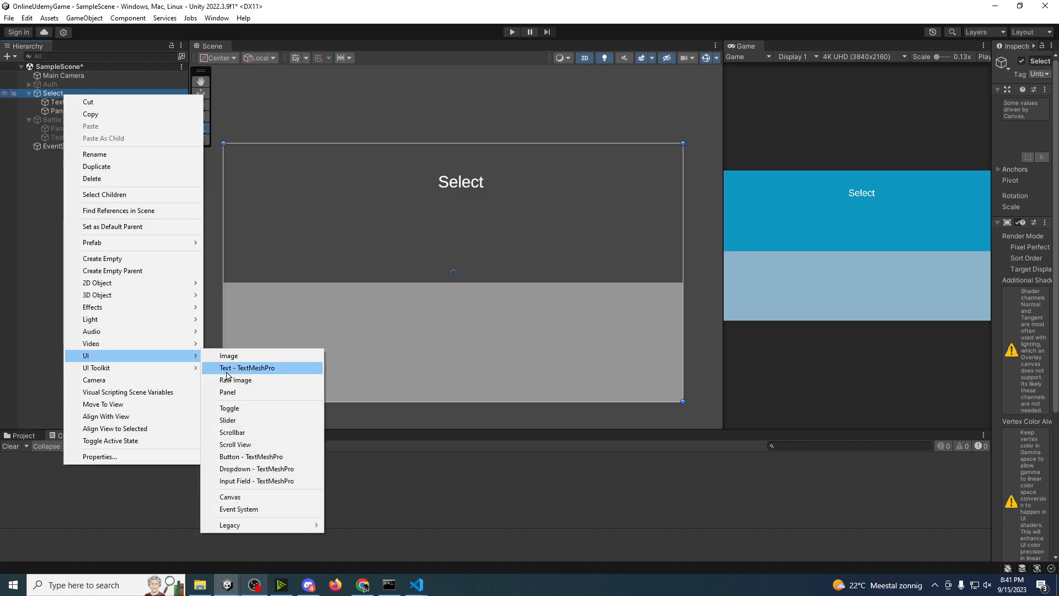
click(246, 457)
middle_drag(611, 245, 584, 241)
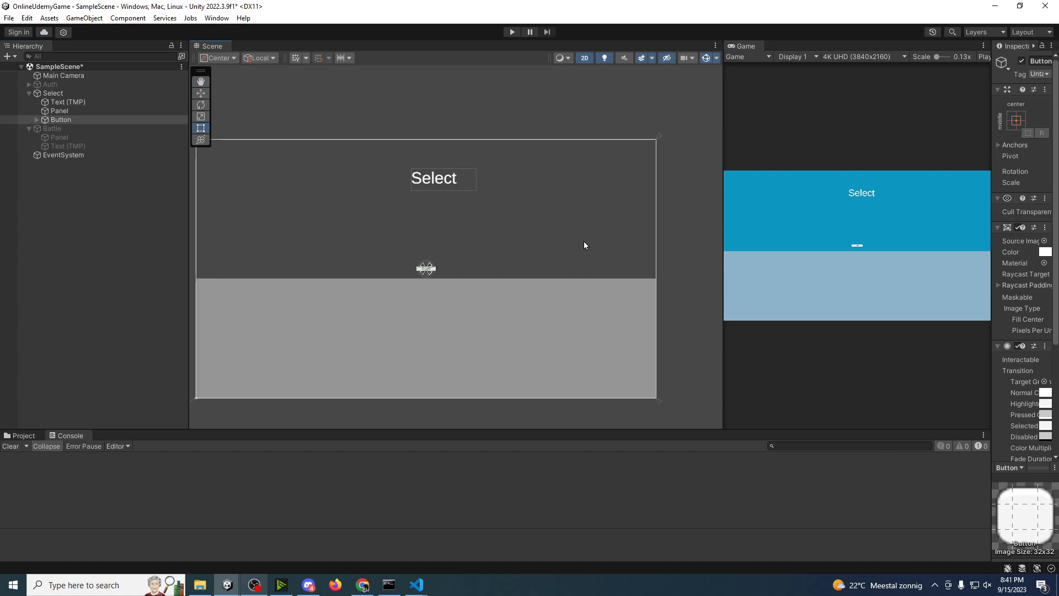
drag(721, 214, 613, 209)
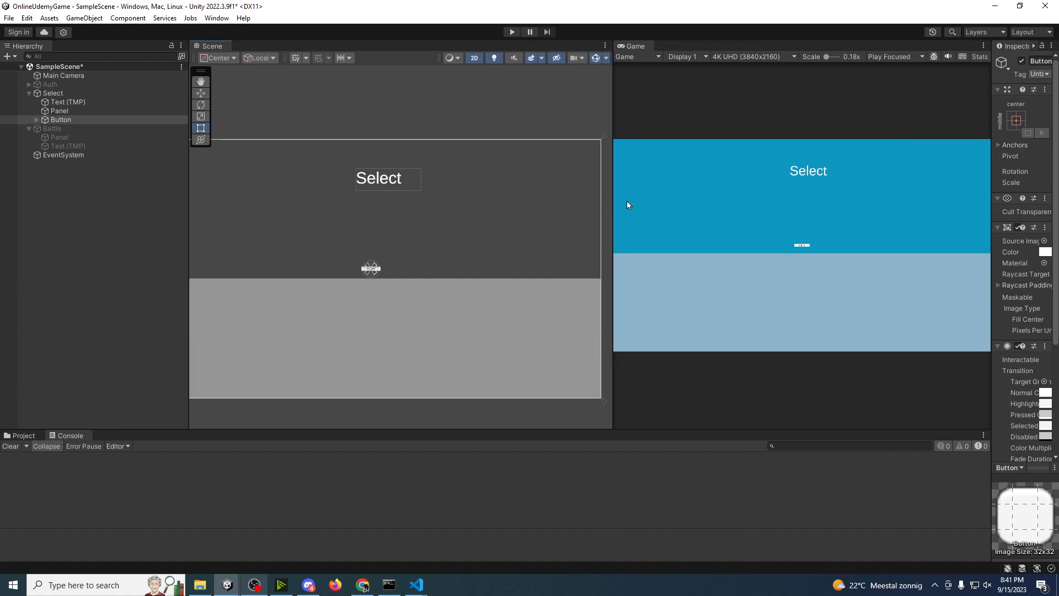
drag(991, 217, 860, 217)
Step: Rename the new button as Search and set its label text to "Search Game!"
click(61, 120)
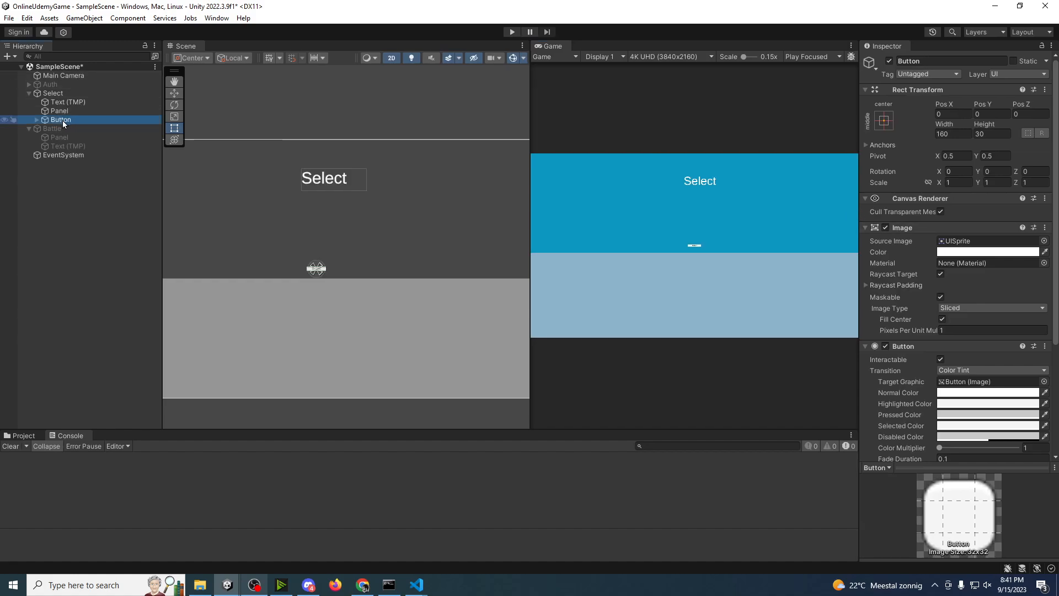
key(F2)
text(Search)
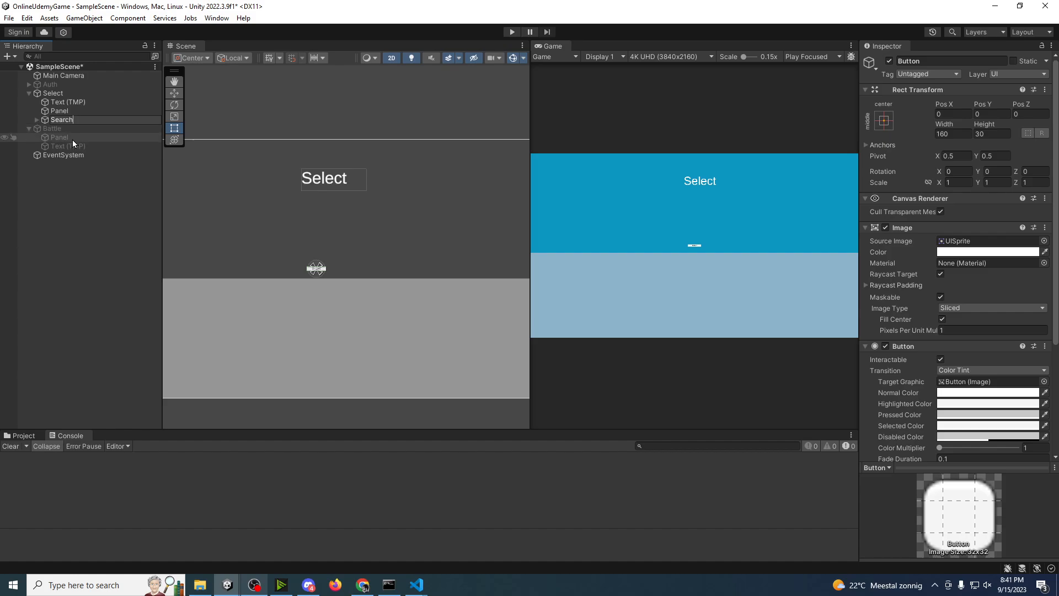
key(Return)
click(37, 120)
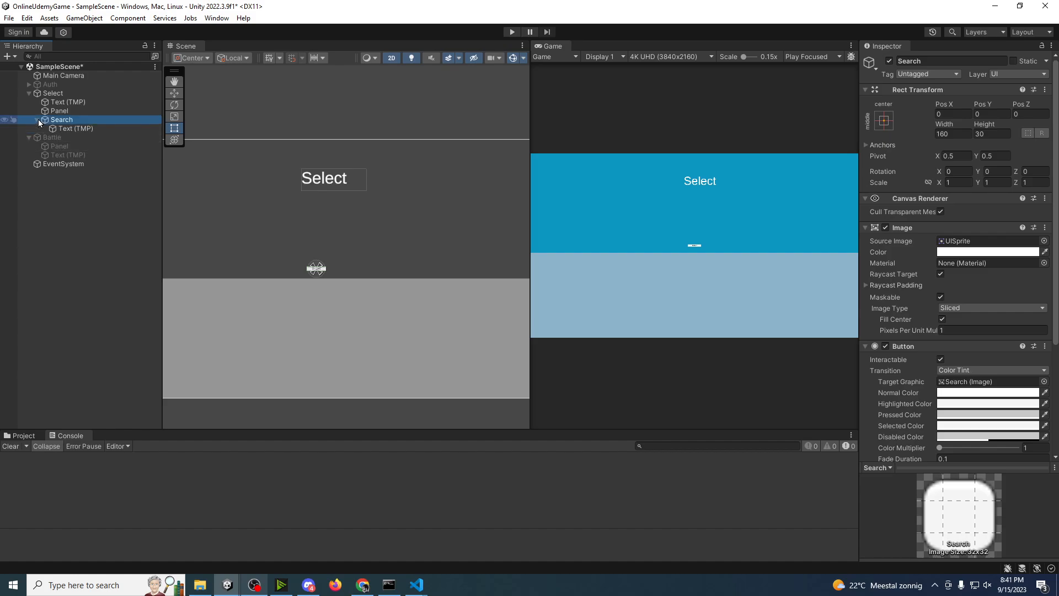
click(65, 128)
click(949, 287)
text(Sear)
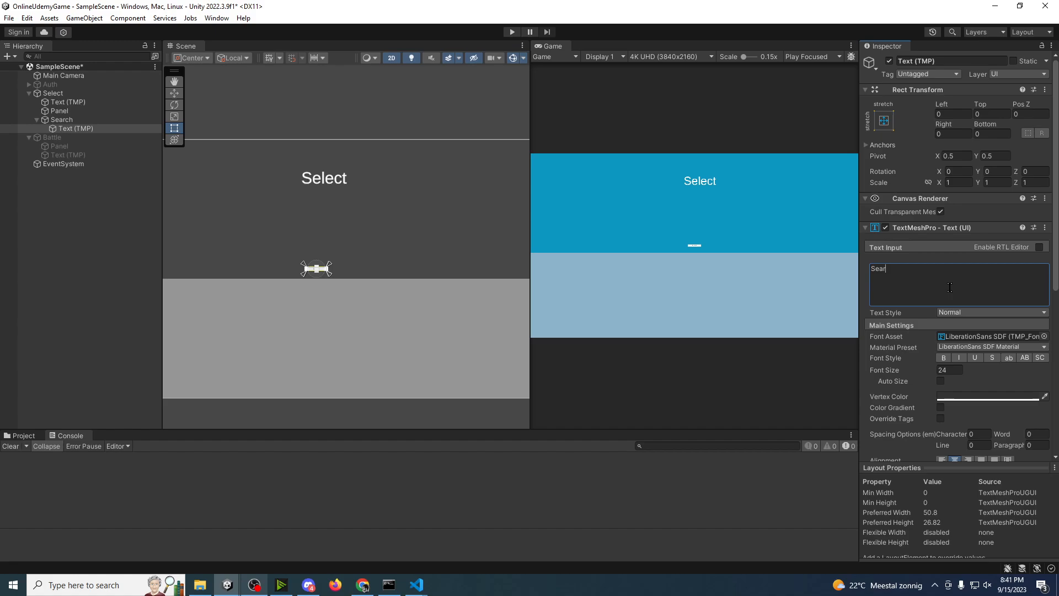
text(ch Ganme!)
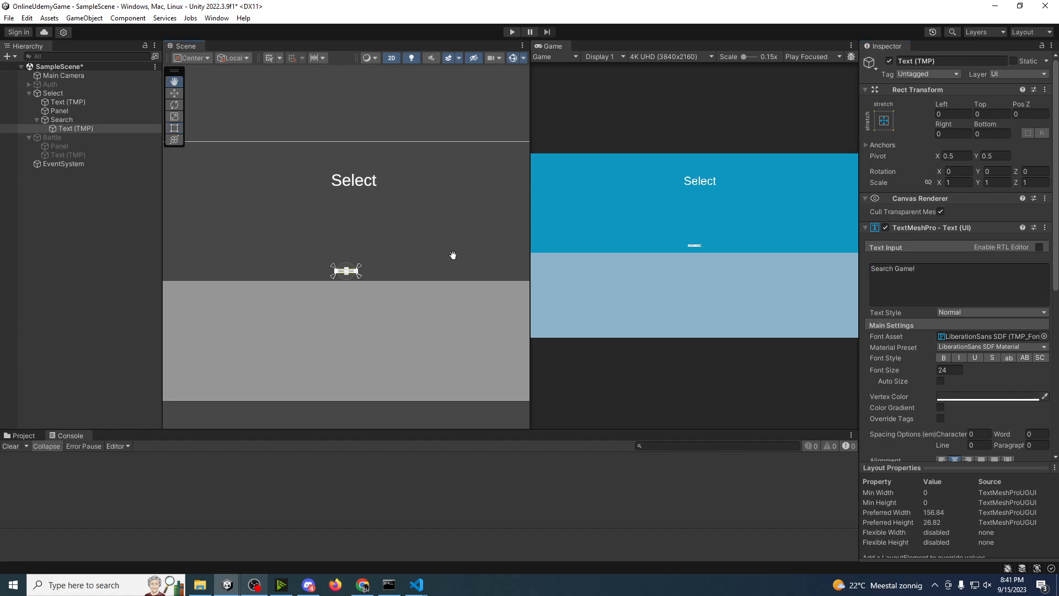
scroll(448, 255, down, 2)
scroll(299, 264, up, 3)
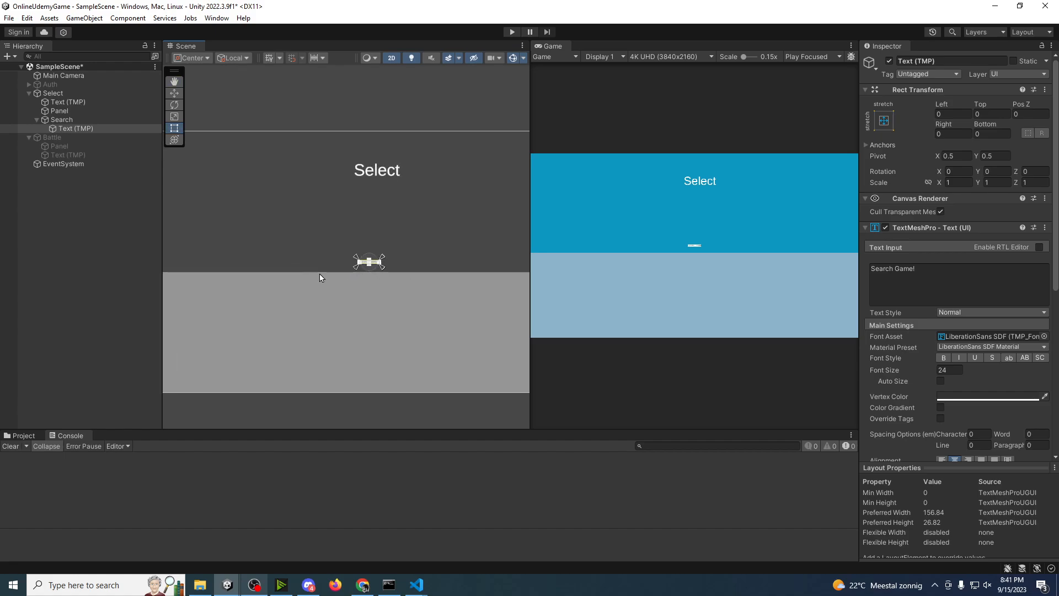
scroll(315, 305, up, 2)
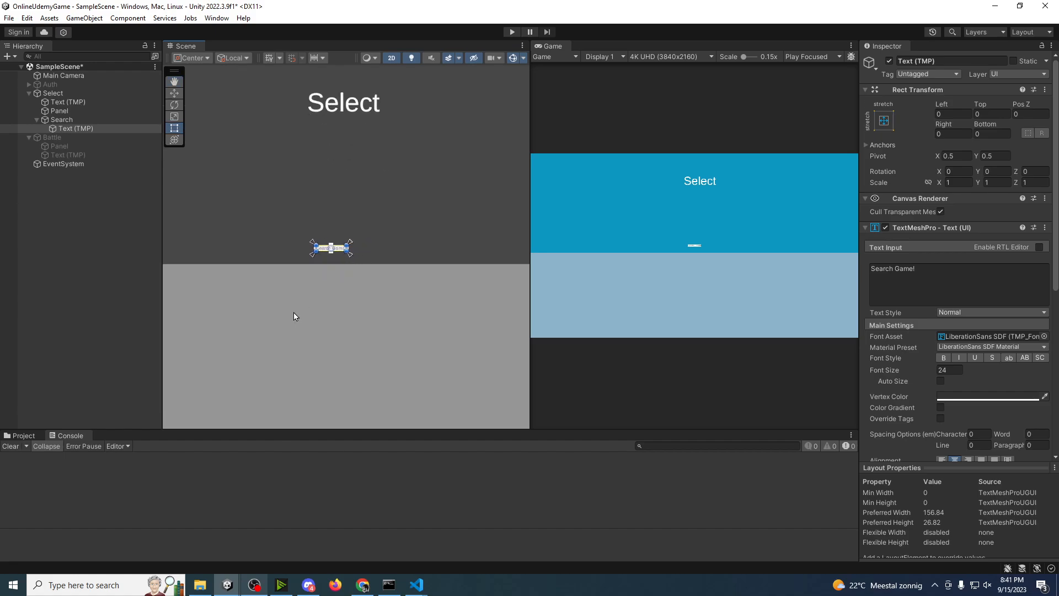
key(r)
drag(332, 249, 580, 178)
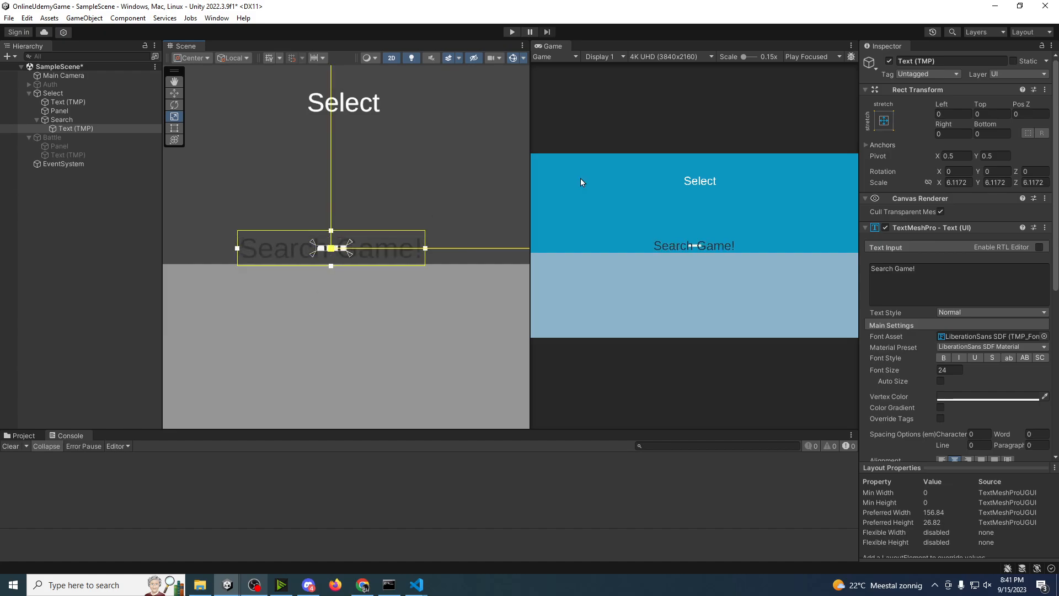
key(ctrl+z)
Step: Scale the Search button uniformly to about 5.66 and place it above the lower panel at about Pos X 34, Pos Y 83
click(62, 120)
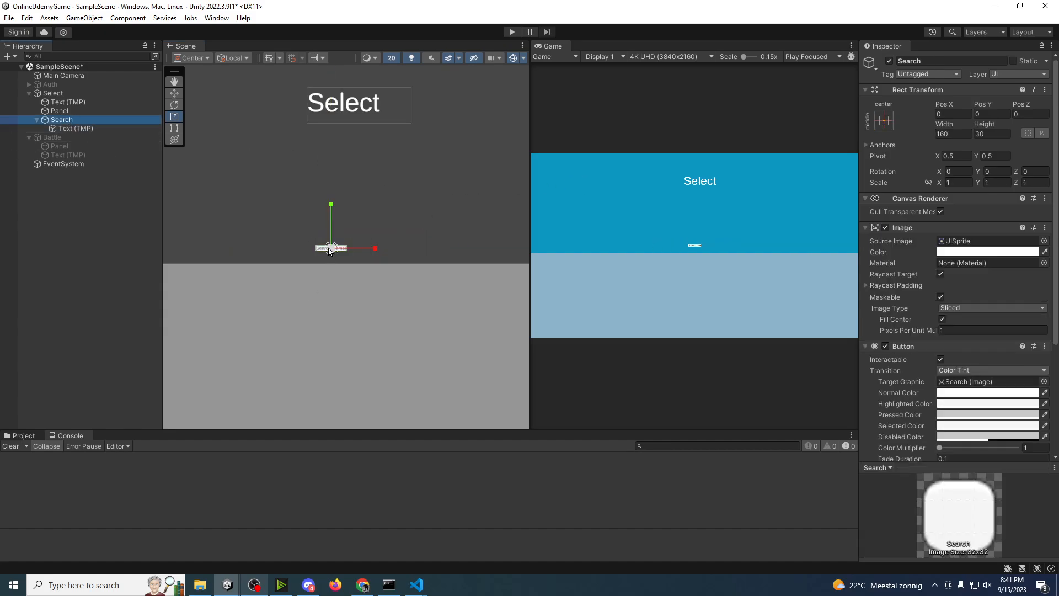
drag(331, 248, 344, 227)
key(w)
middle_drag(303, 296, 392, 304)
scroll(391, 303, down, 4)
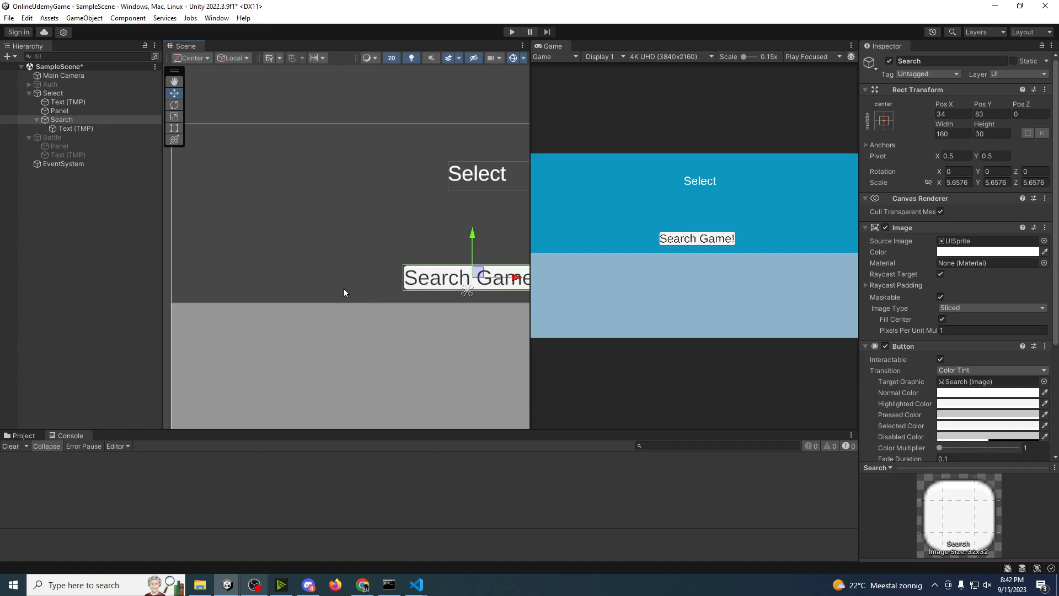
Step: Add a second Panel to the Select canvas and shrink it into the canvas's upper-left corner, with Right about 2392 and Bottom about 1643
click(57, 95)
right_click(58, 98)
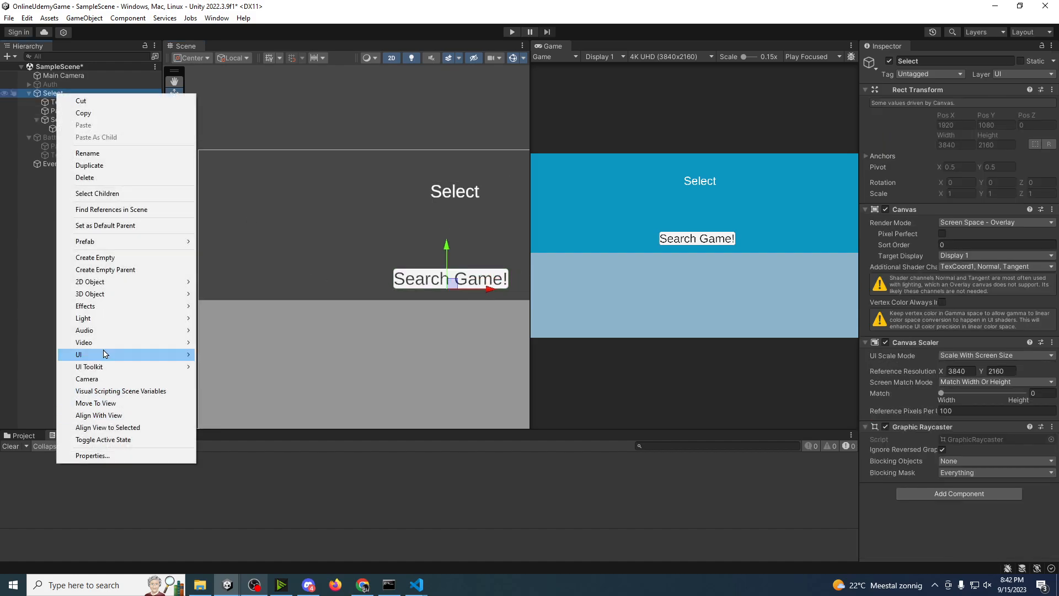
mouse_move(105, 354)
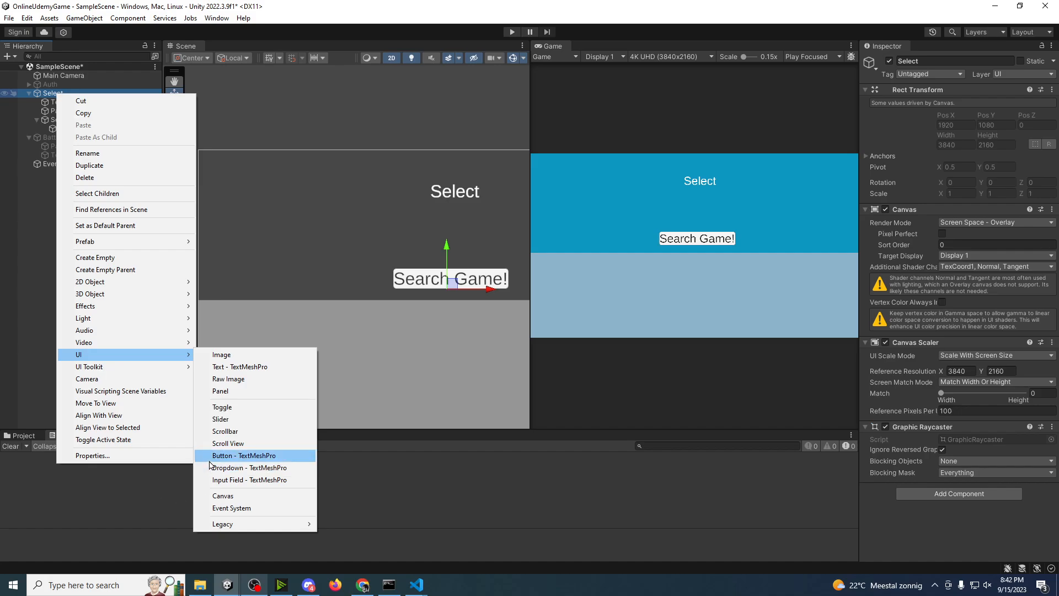
click(233, 393)
middle_drag(424, 281, 325, 264)
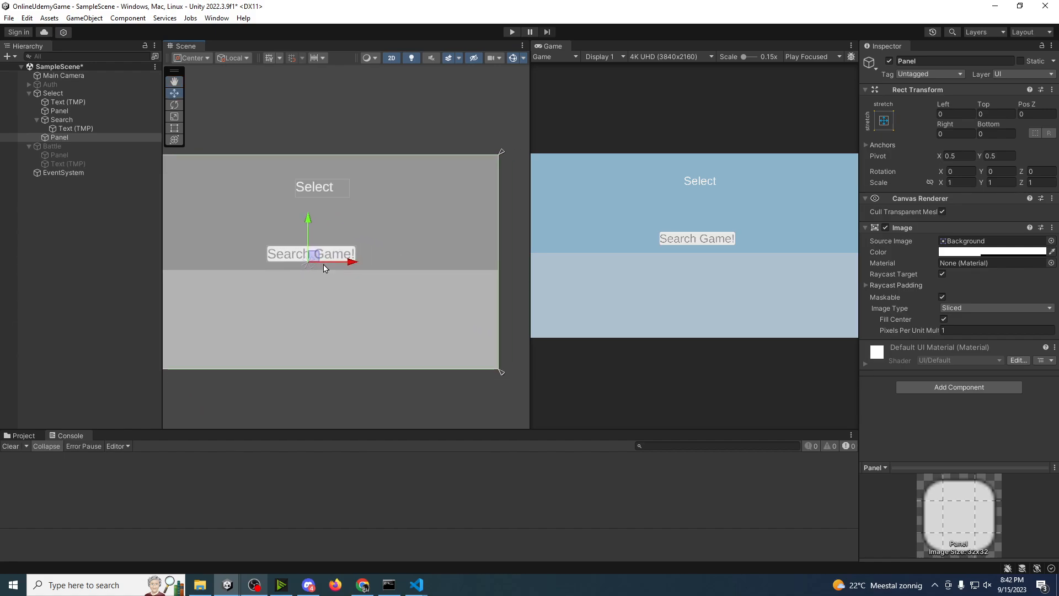
key(t)
scroll(343, 276, down, 3)
drag(479, 355, 271, 214)
middle_drag(256, 211, 368, 227)
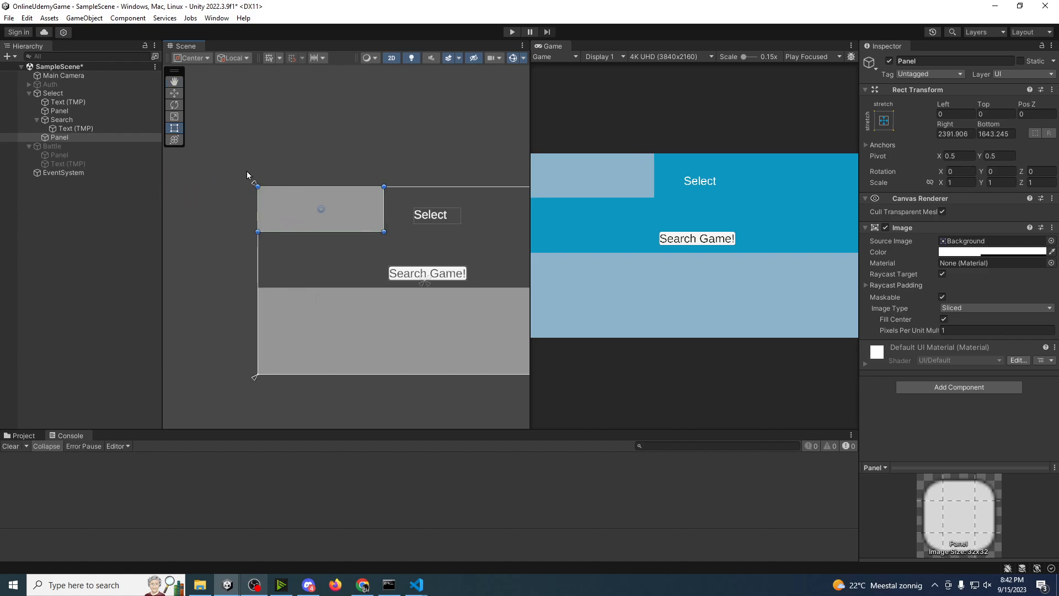
Step: Add a TextMeshPro text to the corner panel, name it Username and set its text to "Username"
right_click(66, 137)
mouse_move(110, 407)
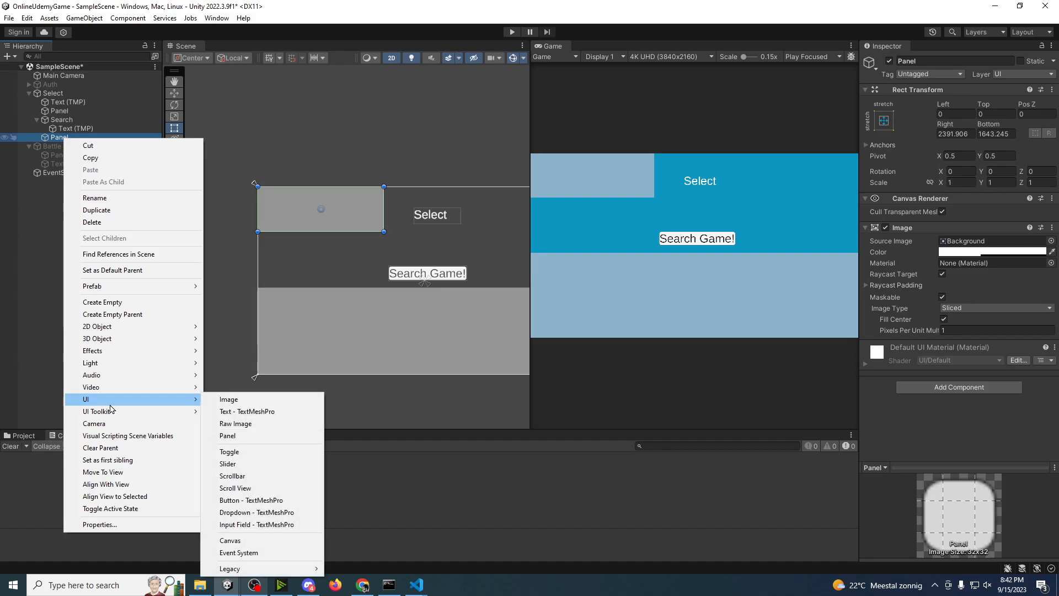
click(222, 412)
scroll(311, 229, up, 5)
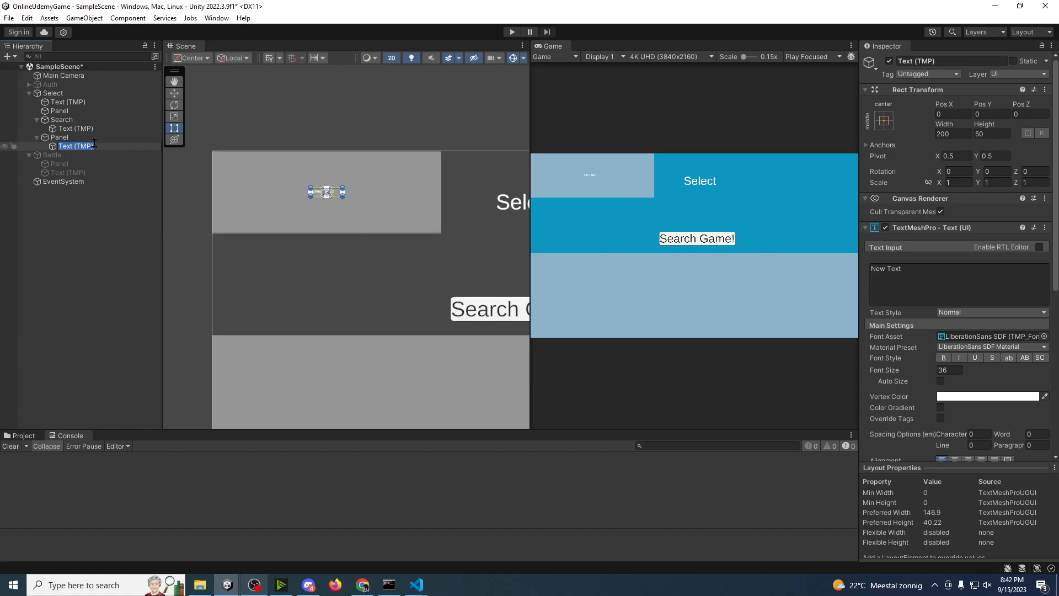
text(Username)
key(Return)
click(920, 274)
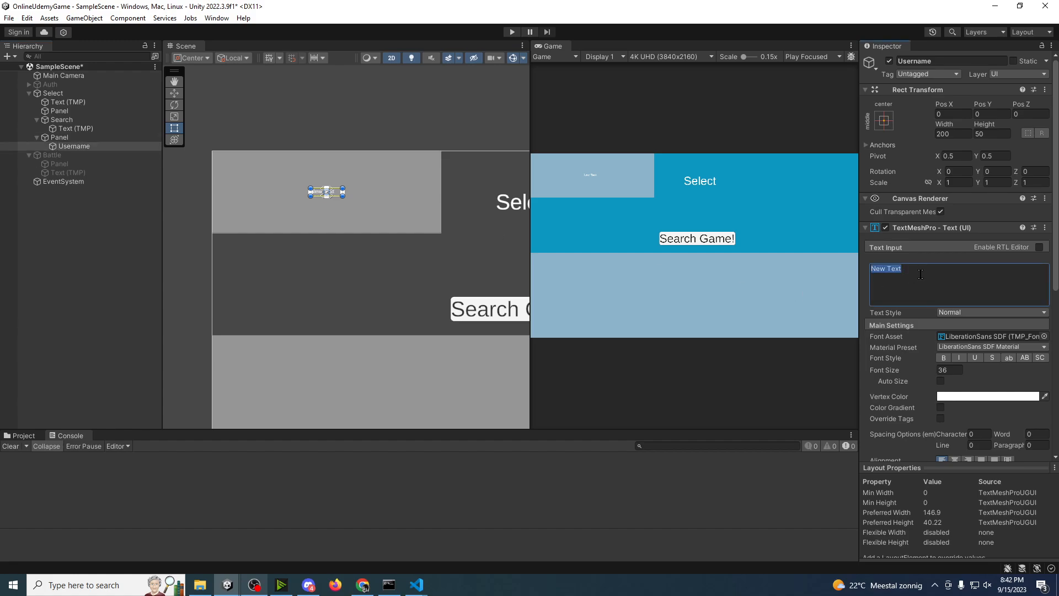
text(Username)
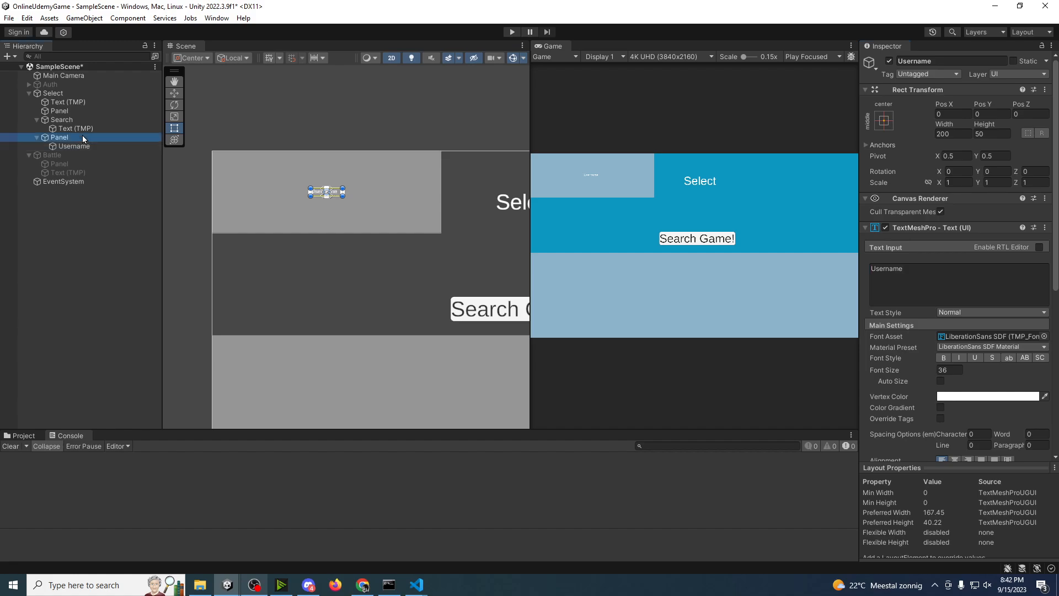
Step: Move the Username text to the corner panel's upper-left area, at about Pos X -523, Pos Y 153
click(87, 147)
key(w)
drag(332, 188, 251, 167)
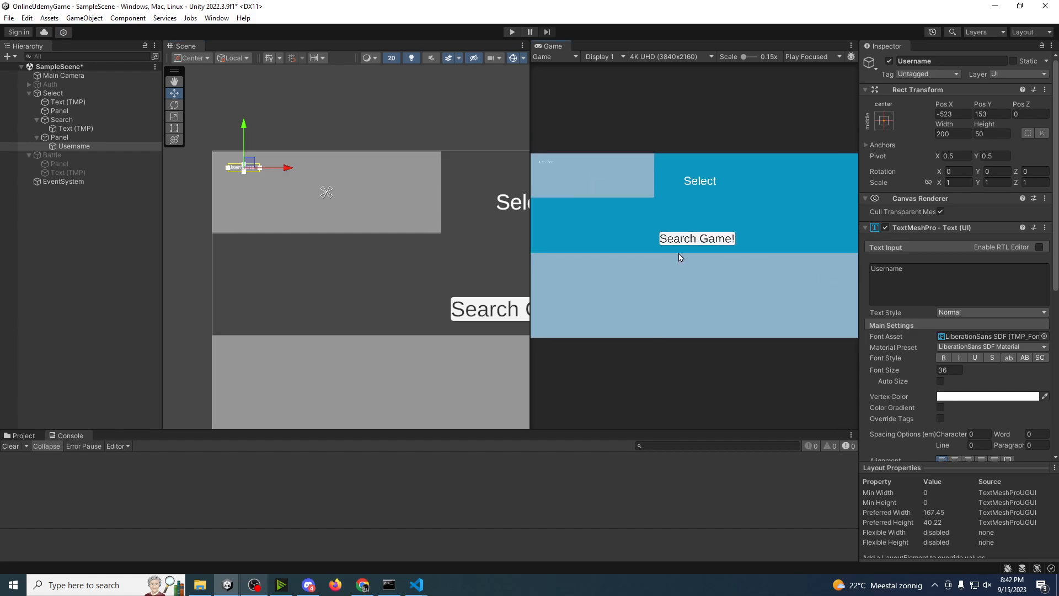
Step: Increase the Username text's font size to 73.9 and enlarge its text box to about 475 by 85
scroll(893, 359, down, 3)
click(895, 340)
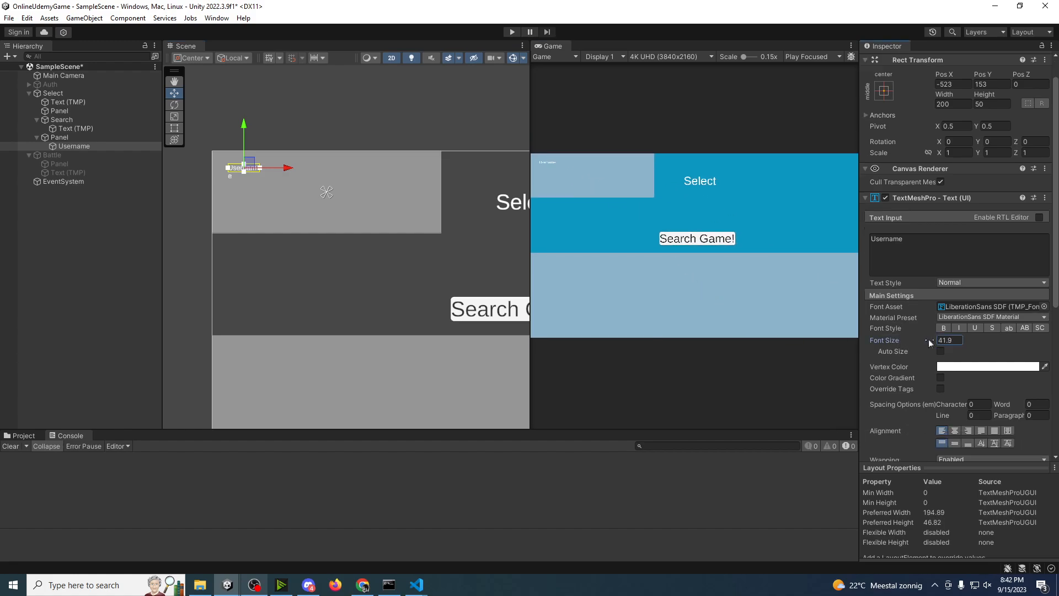
drag(929, 339, 1015, 341)
middle_drag(429, 229, 438, 228)
key(t)
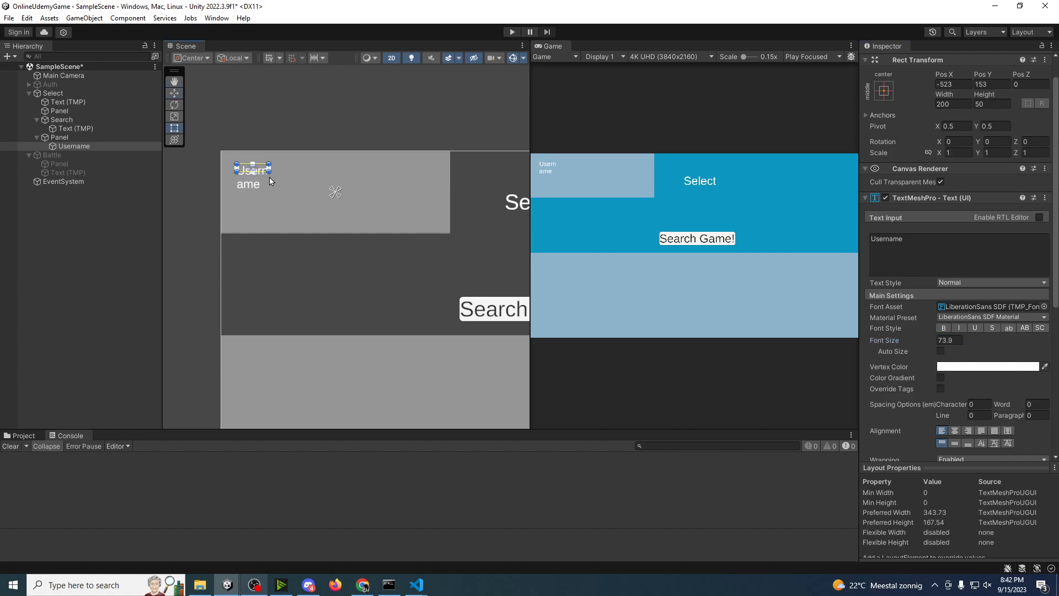
drag(270, 174, 312, 176)
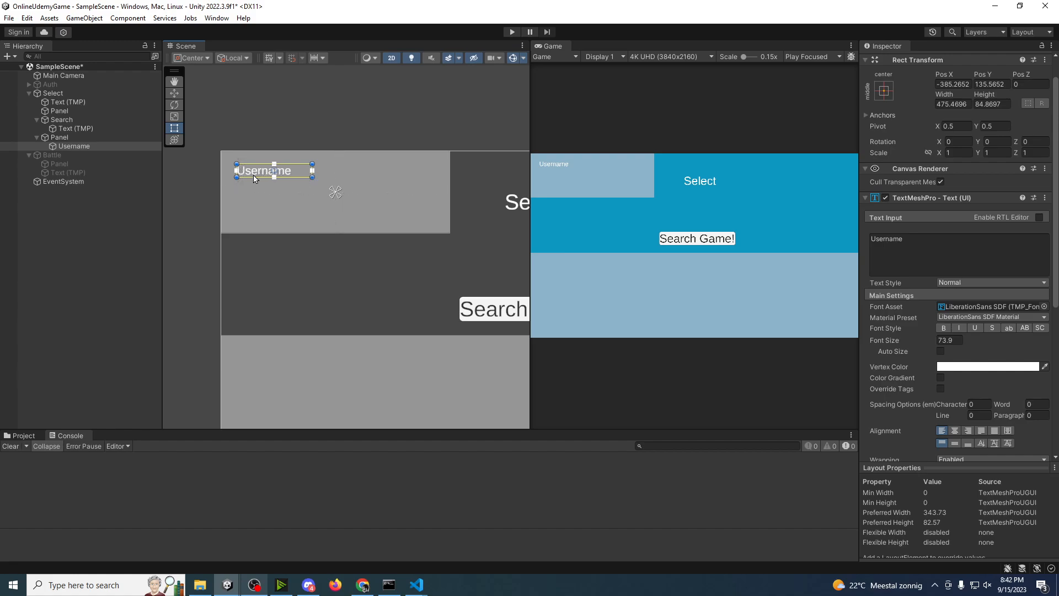
Step: Add another TextMeshPro text to the corner panel that holds Username and name it XPval
click(61, 138)
right_click(66, 142)
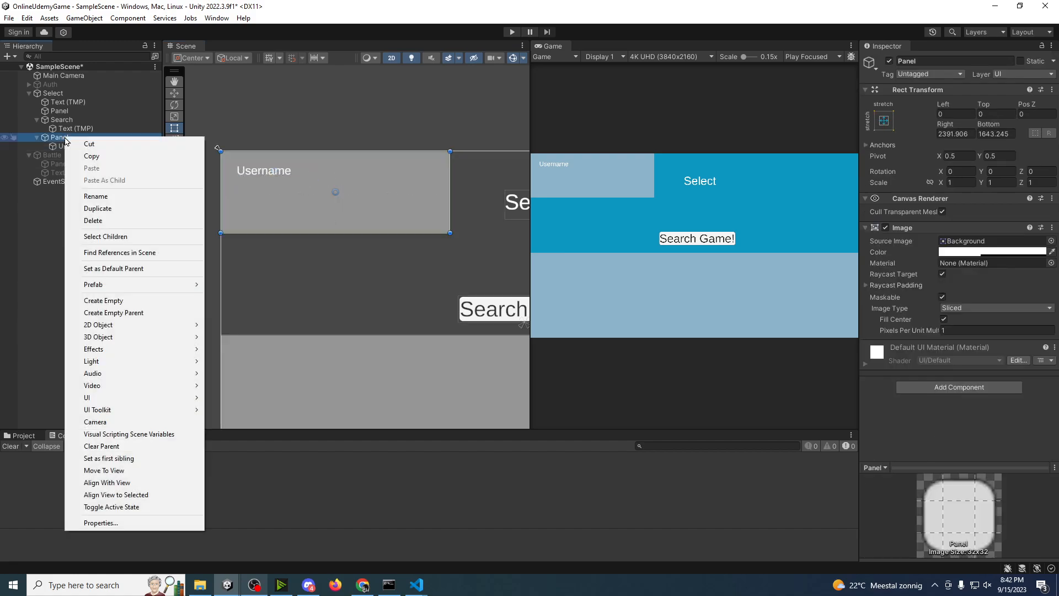
mouse_move(105, 398)
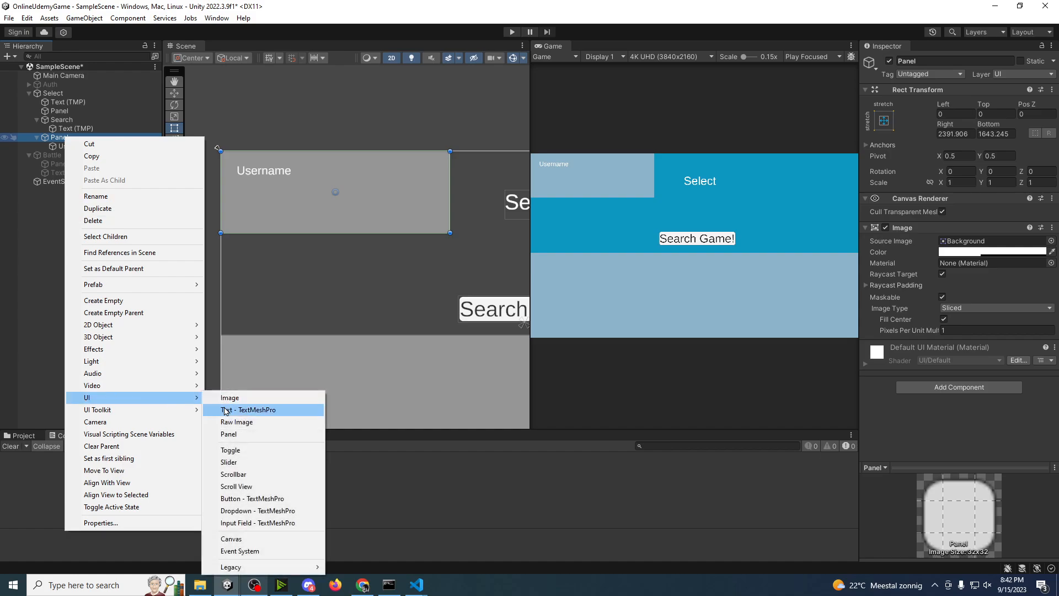
click(226, 410)
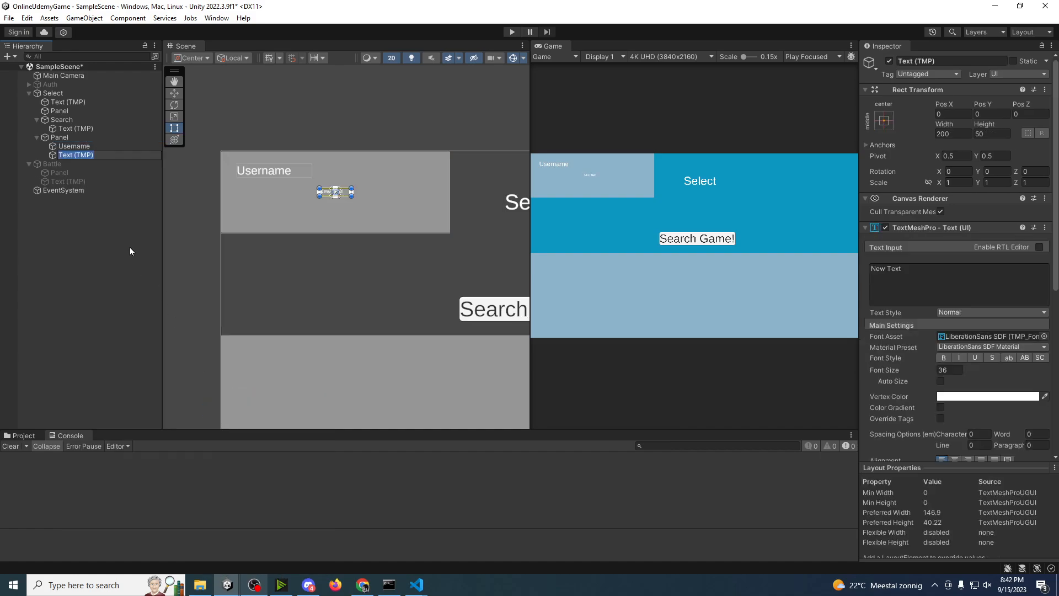
text(XPval)
key(Return)
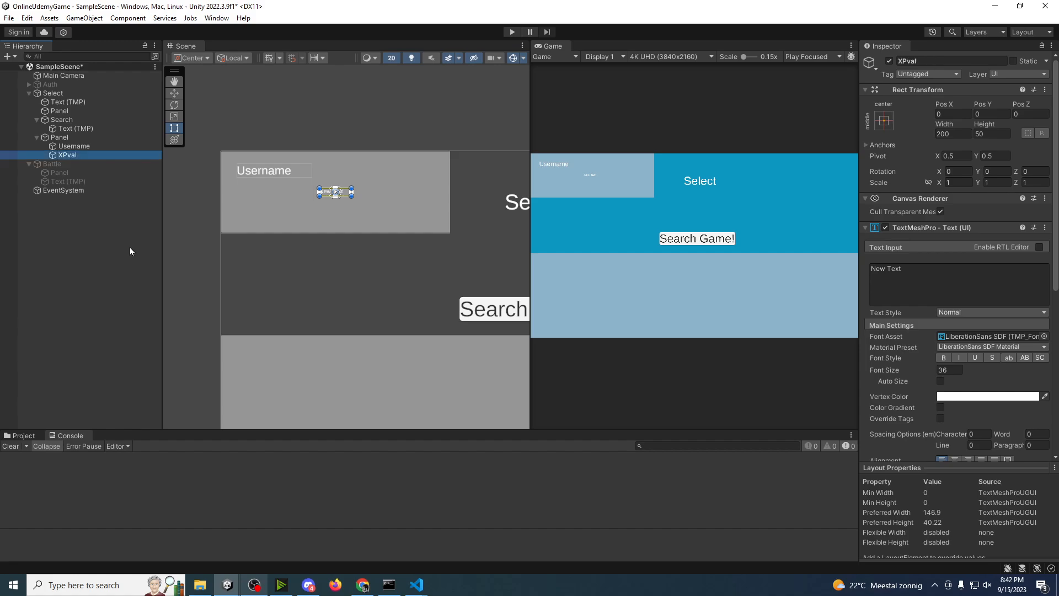
Step: Move XPval beneath the Username text to Pos X -530 and set its text to "123"
key(w)
drag(372, 192, 290, 191)
click(902, 276)
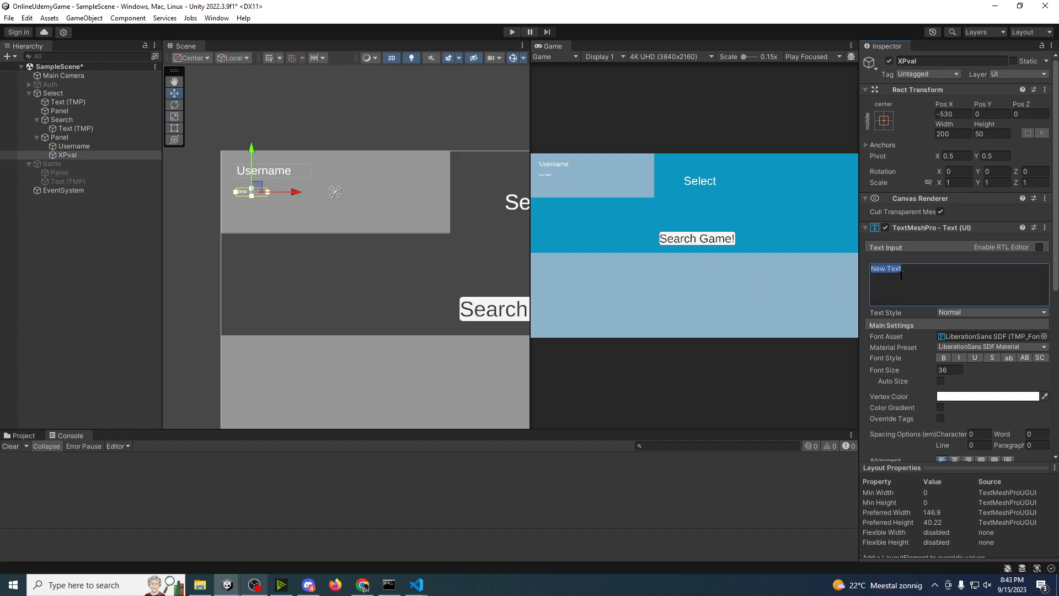
text(123)
Step: Duplicate XPval, place the copy beside it at Pos X -411, name it XP and set its text to "XP"
click(59, 156)
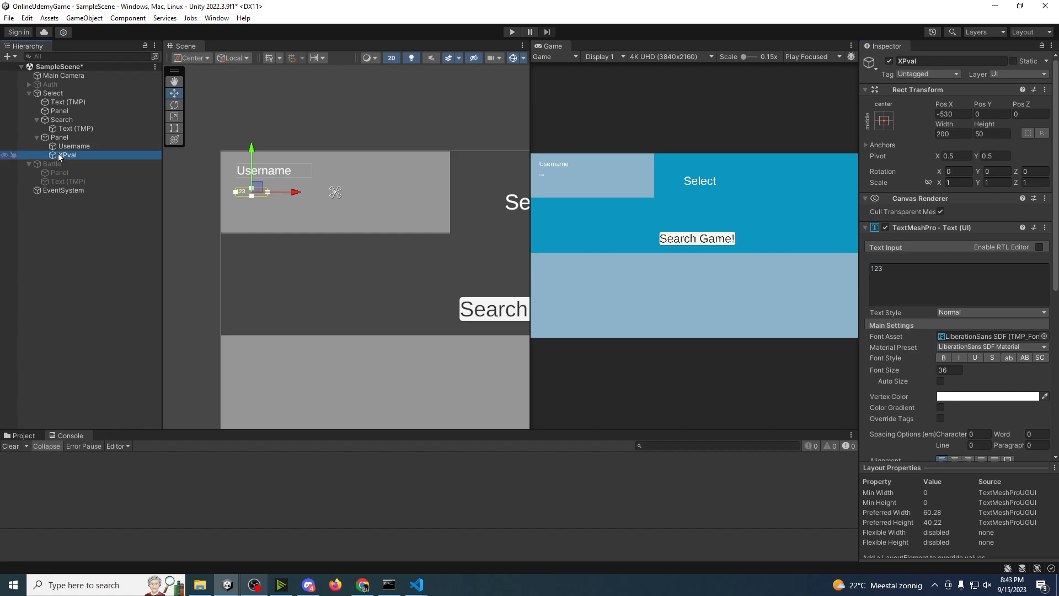
key(ctrl+d)
mouse_move(296, 192)
mouse_down()
mouse_move(324, 193)
mouse_move(313, 193)
mouse_up()
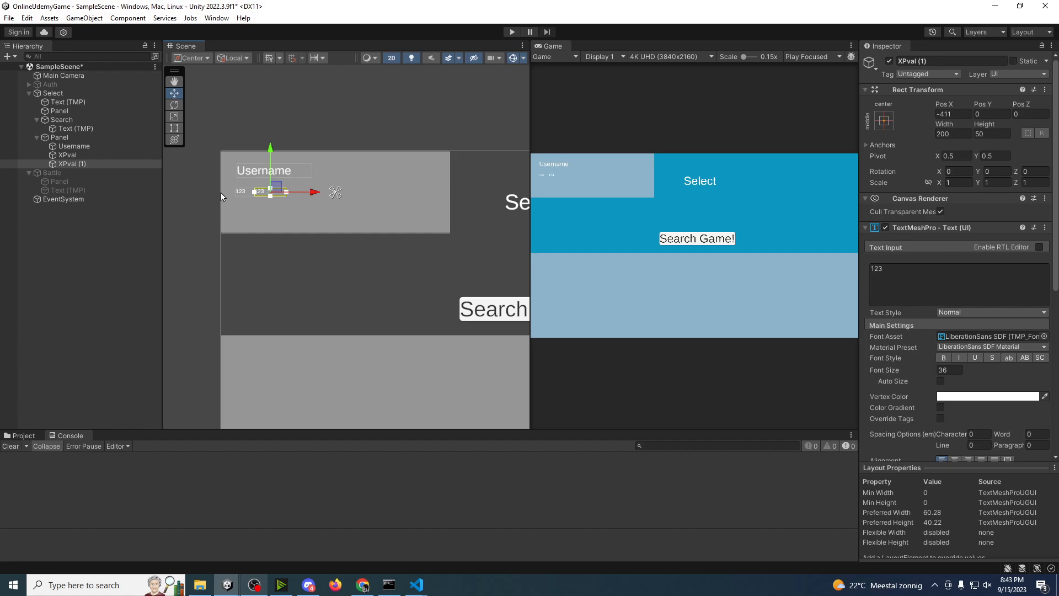
click(81, 163)
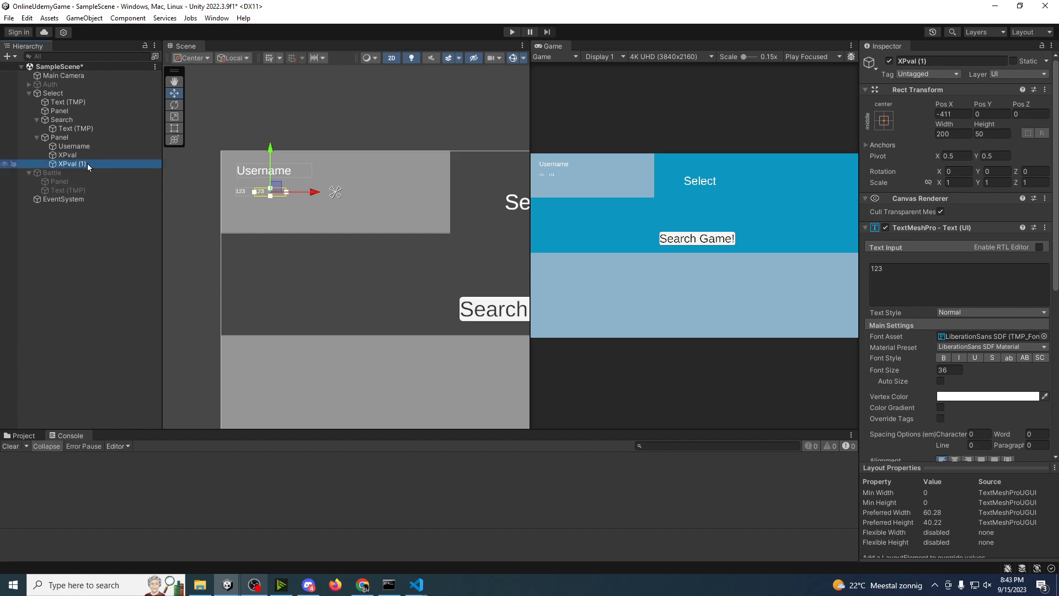
key(F2)
text(XP)
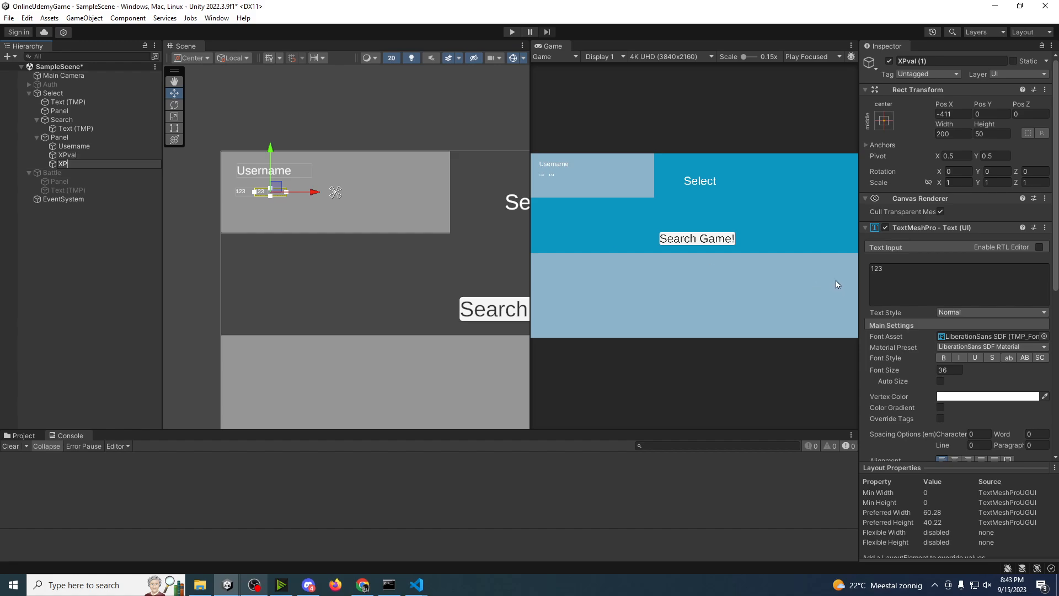
drag(902, 281, 826, 284)
text(XP)
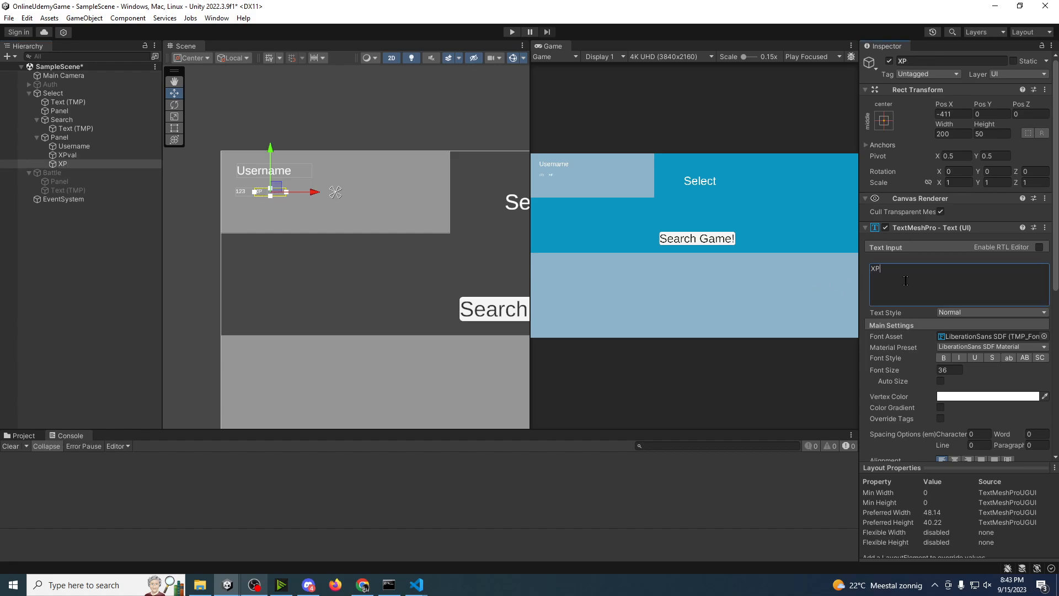
Step: Duplicate the XP text and move the copy down near the corner panel's lower edge, at about Pos Y -194
click(390, 248)
scroll(271, 194, up, 10)
middle_drag(262, 192, 346, 213)
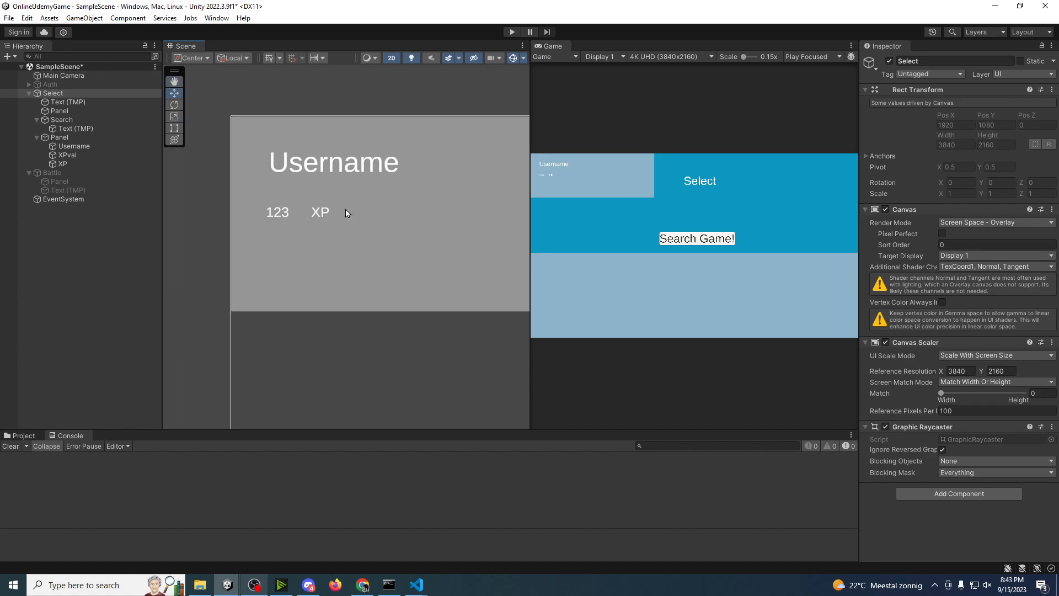
scroll(346, 212, down, 4)
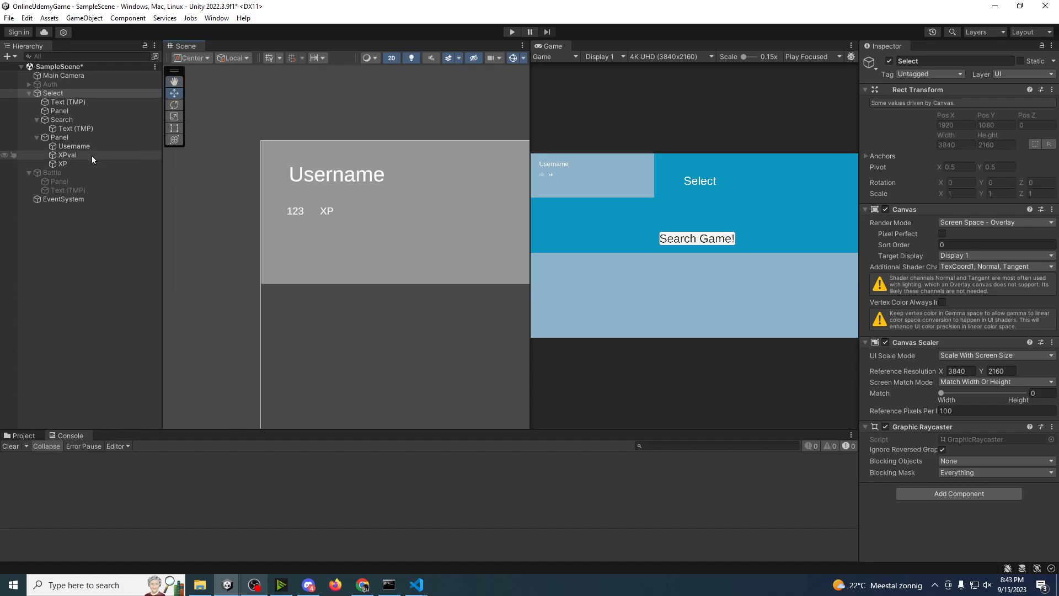
click(71, 163)
key(ctrl+d)
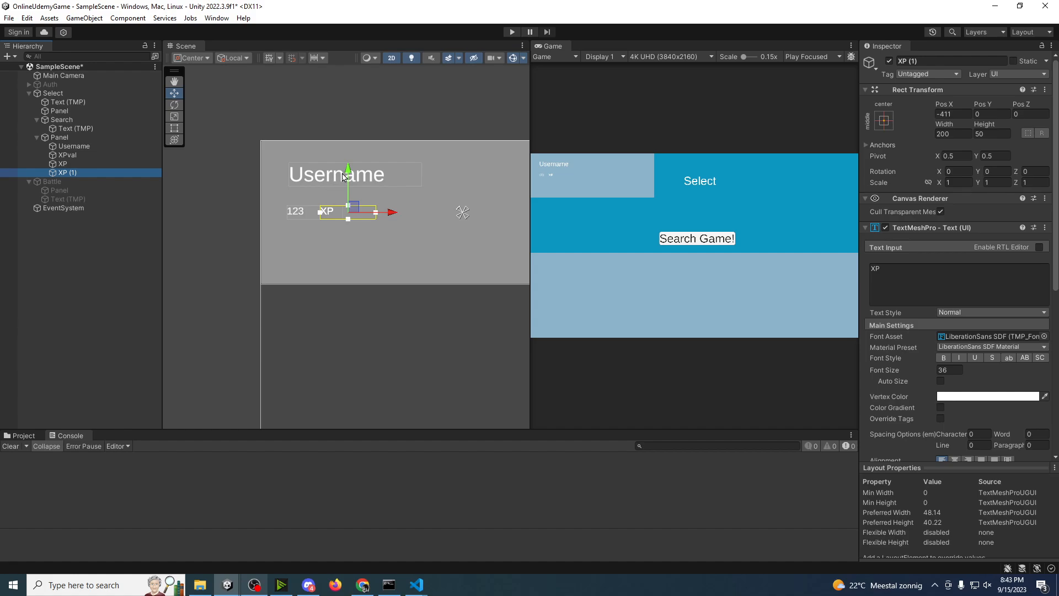
drag(343, 176, 343, 230)
click(938, 287)
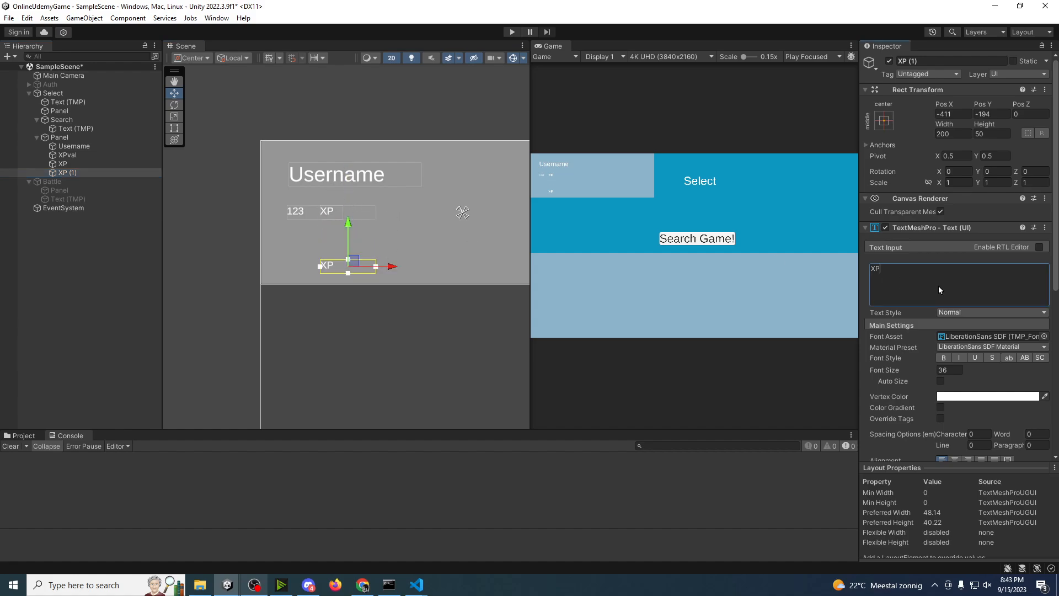
Step: Duplicate the lower XP text twice and spread the copies along the same row, at about Pos X -500 and -324
click(91, 174)
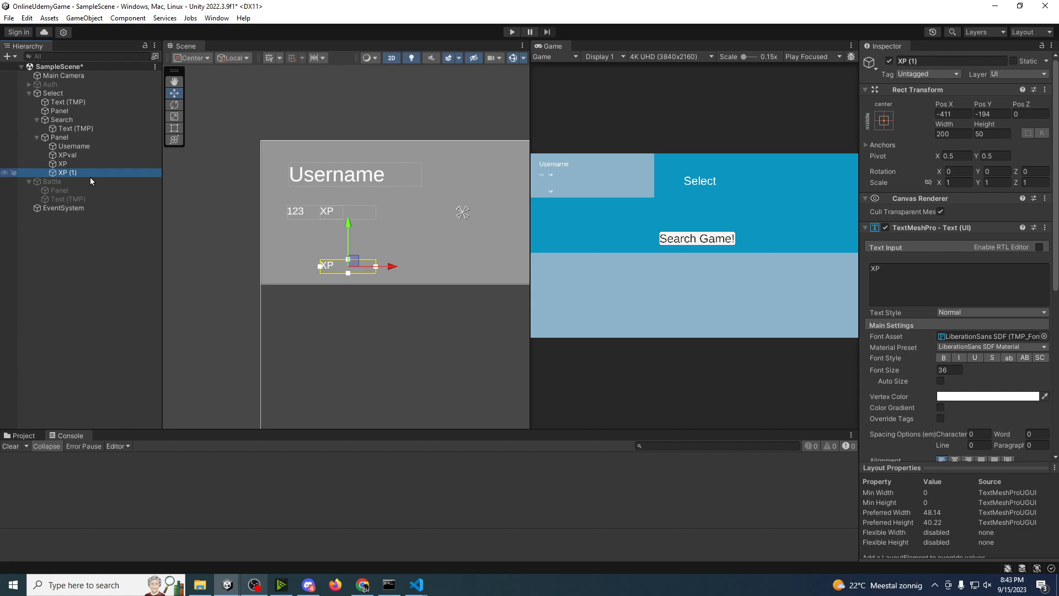
key(ctrl+d)
drag(393, 266, 420, 272)
click(95, 185)
key(ctrl+d)
Step: Rename the three lower-row texts: the middle one Wins, the rightmost one Losses and the leftmost one ":"
click(87, 172)
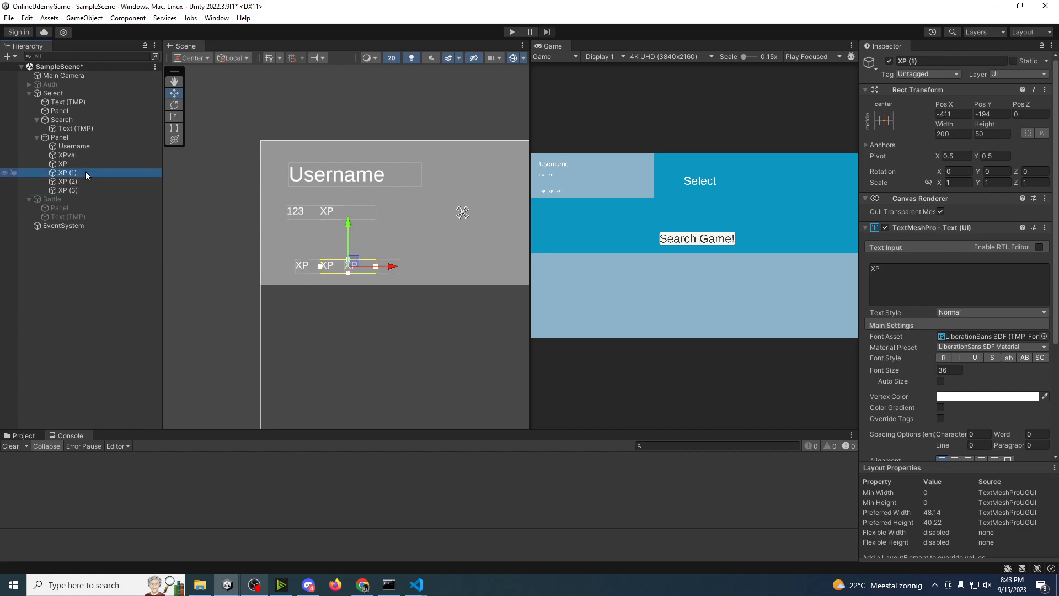
click(90, 173)
text(Win)
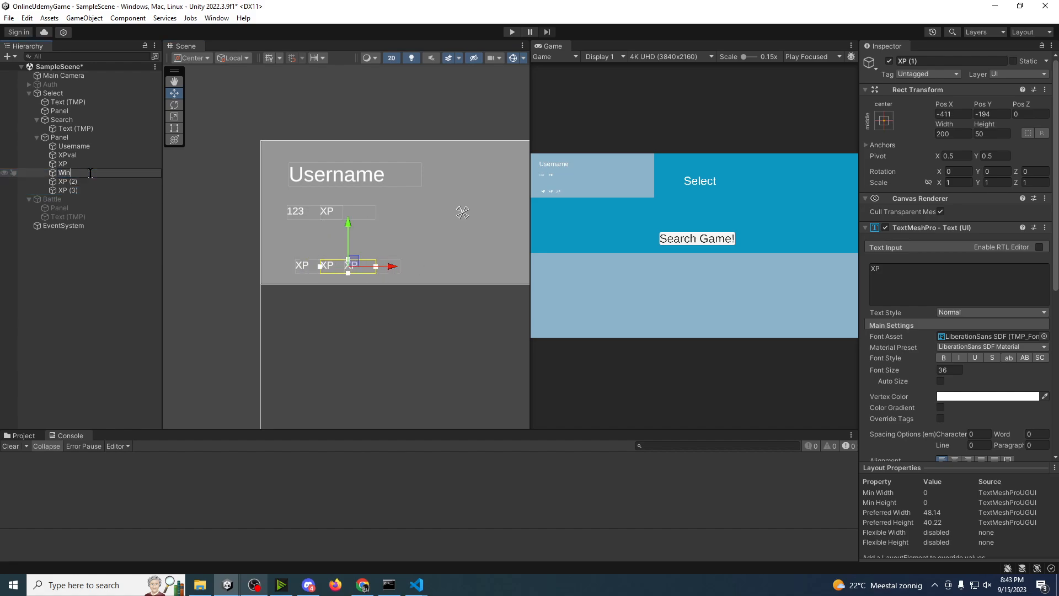
text(s)
click(79, 188)
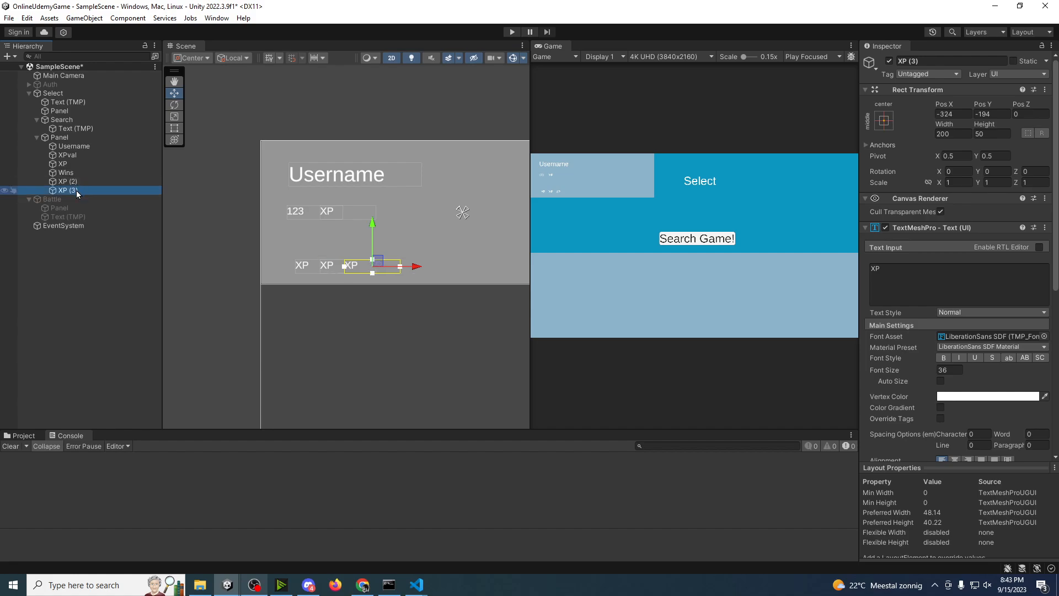
click(76, 190)
text(Losses)
click(69, 182)
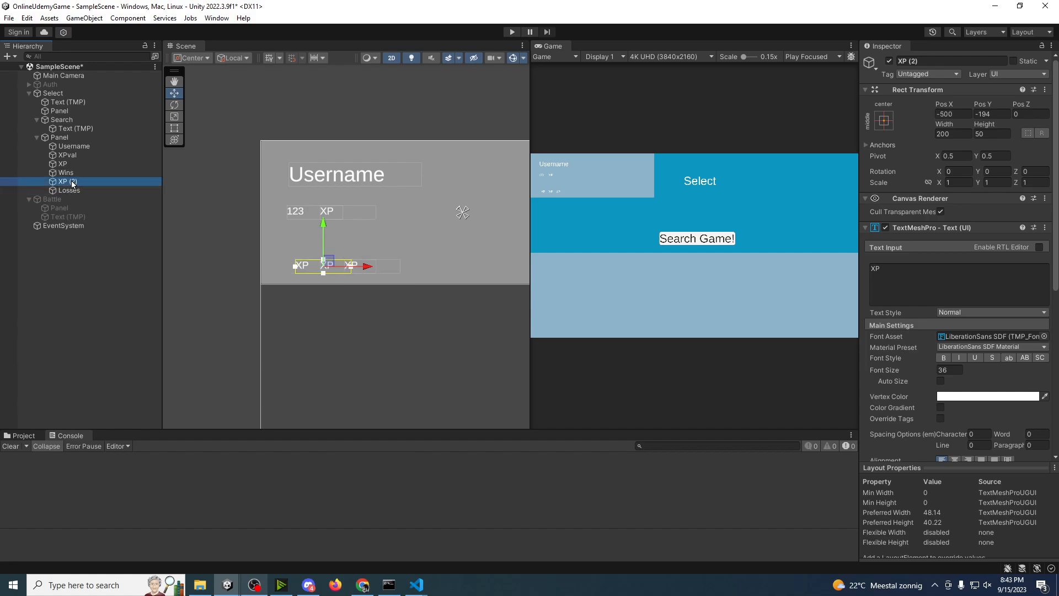
click(72, 182)
text(:)
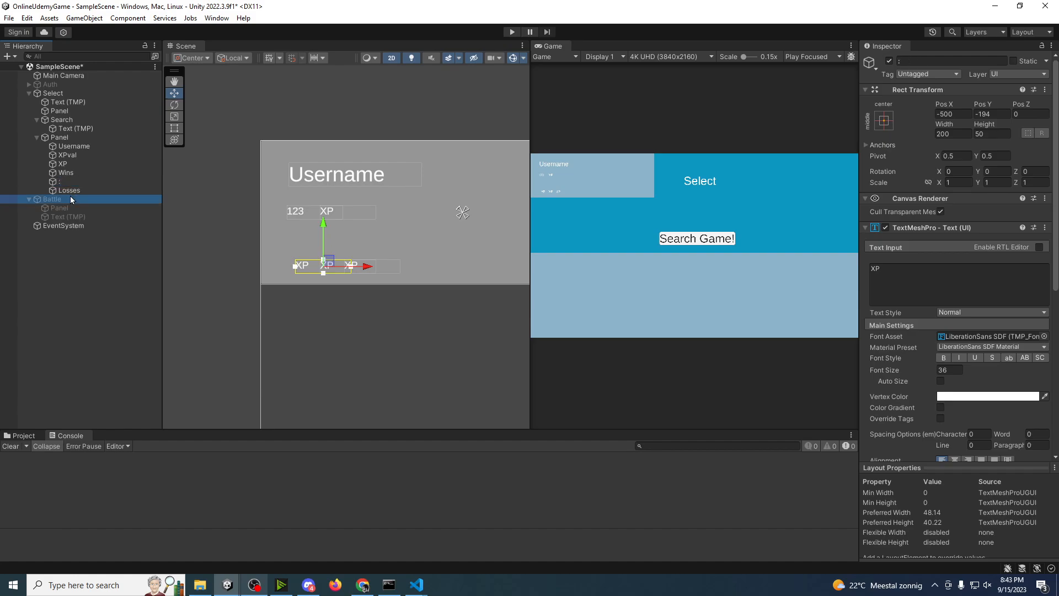
click(77, 175)
click(950, 293)
text(Wims)
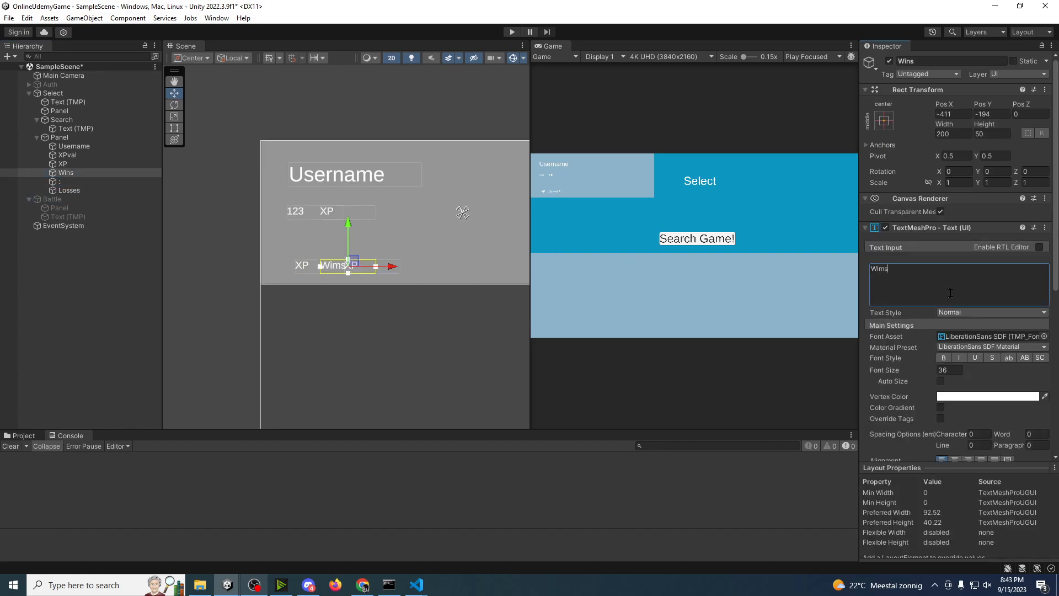
key(BackSpace)
key(BackSpace)
key(BackSpace)
Step: Reorder Wins to sit just above Losses in the hierarchy and set the ":" object's text to ":"
drag(81, 174, 78, 190)
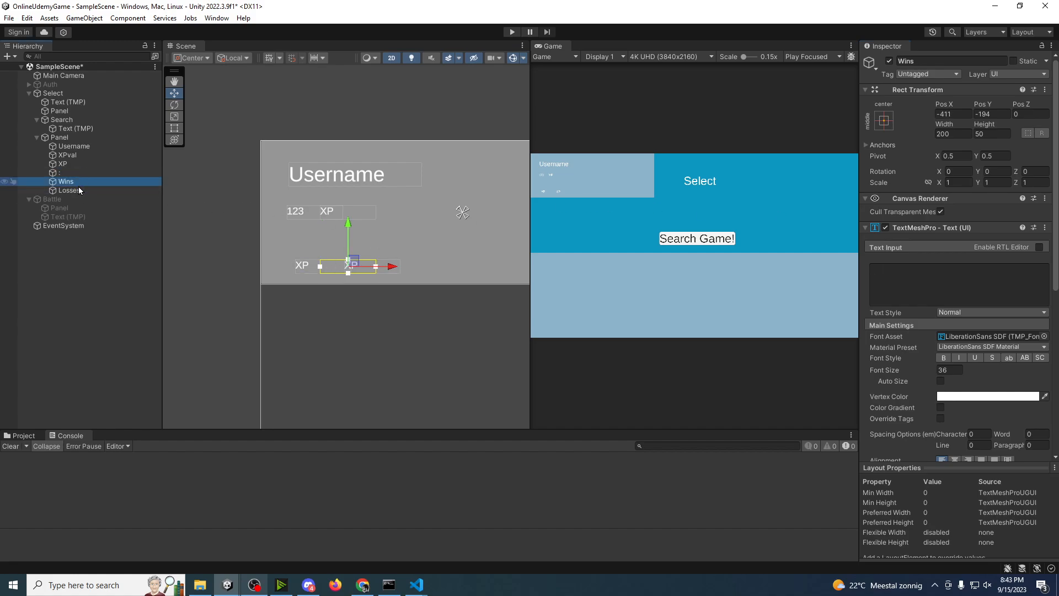
click(71, 172)
click(905, 284)
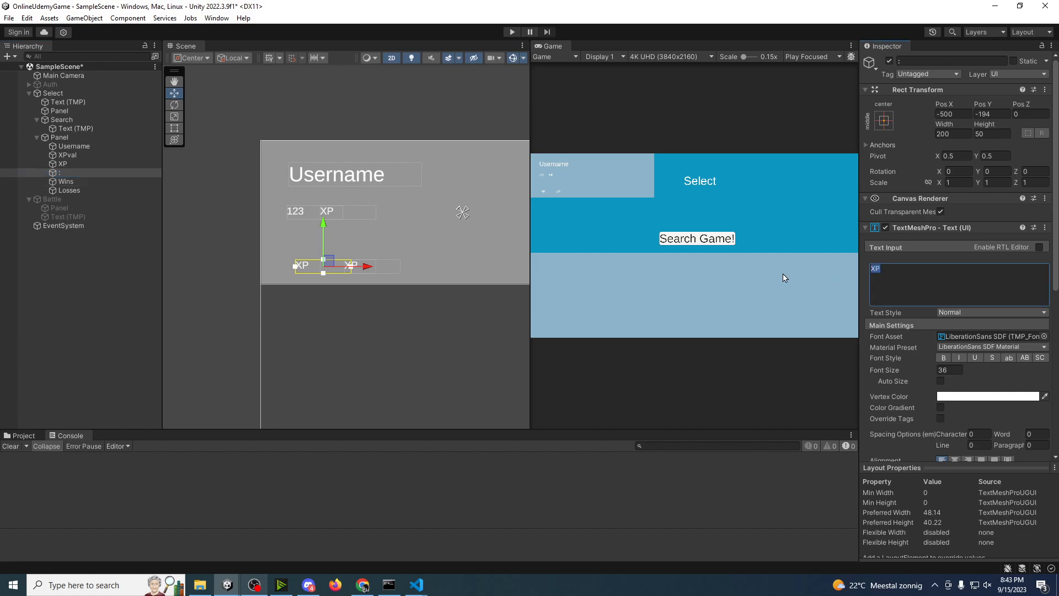
text(:)
Step: Set the Wins object's text to "Wins", move it to the row's left end, and shift the colon after it to about Pos X -441
click(104, 182)
click(919, 282)
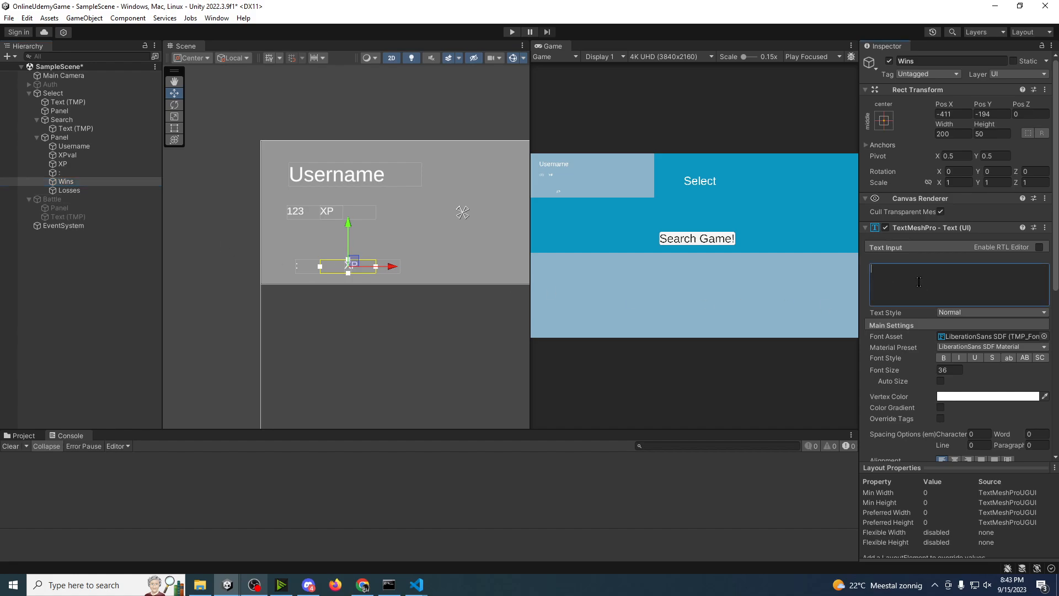
text(Wins)
mouse_move(391, 266)
mouse_down()
mouse_move(337, 267)
mouse_move(381, 269)
mouse_up()
click(59, 172)
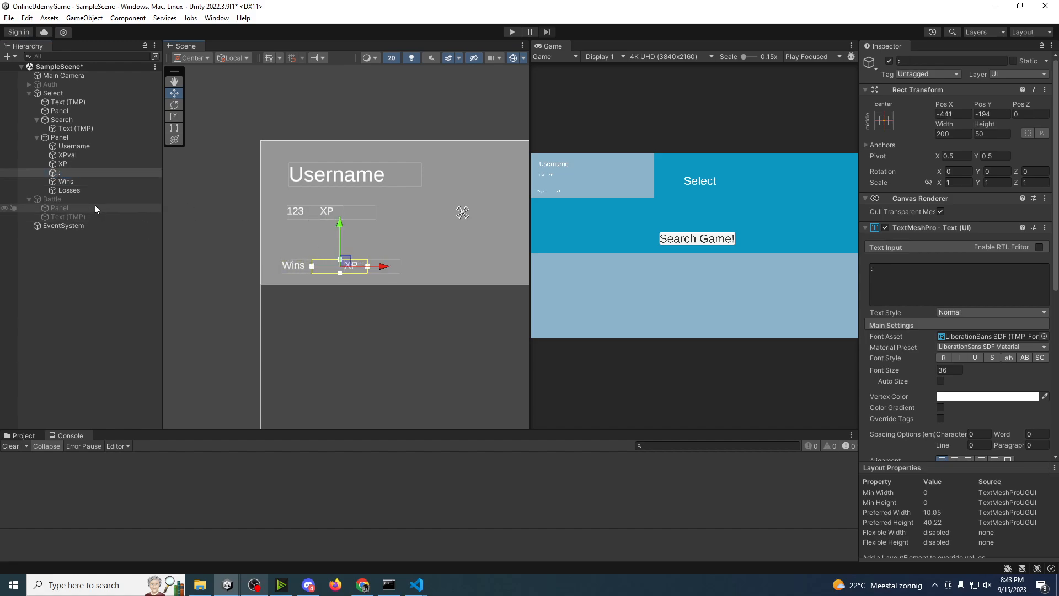
Step: Set the Losses object's text to "Losses" and move it closer to the colon, at about Pos X -379
click(71, 190)
click(890, 291)
text(Losses)
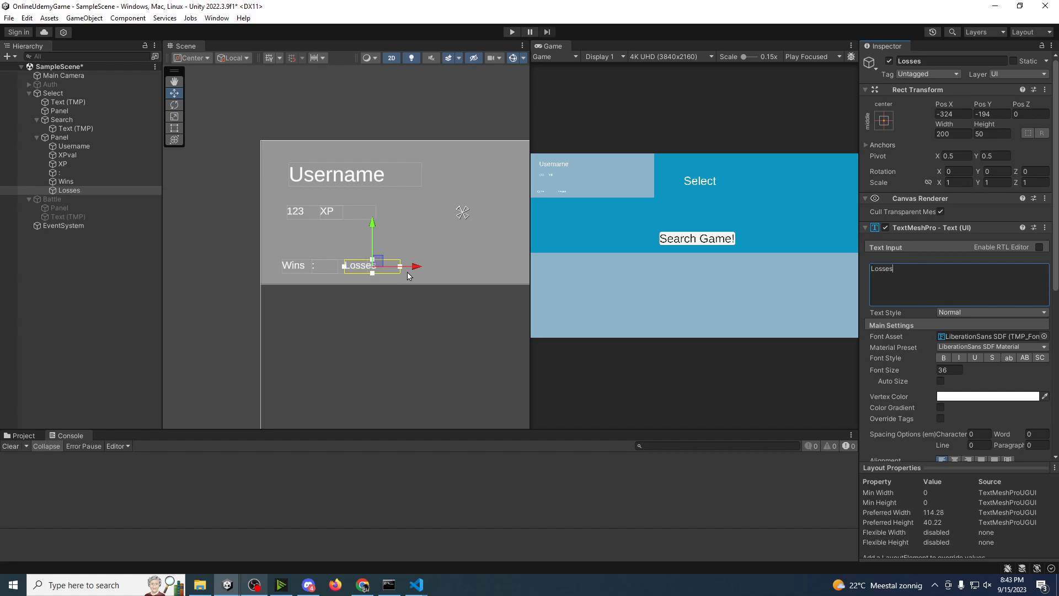
drag(408, 272, 393, 271)
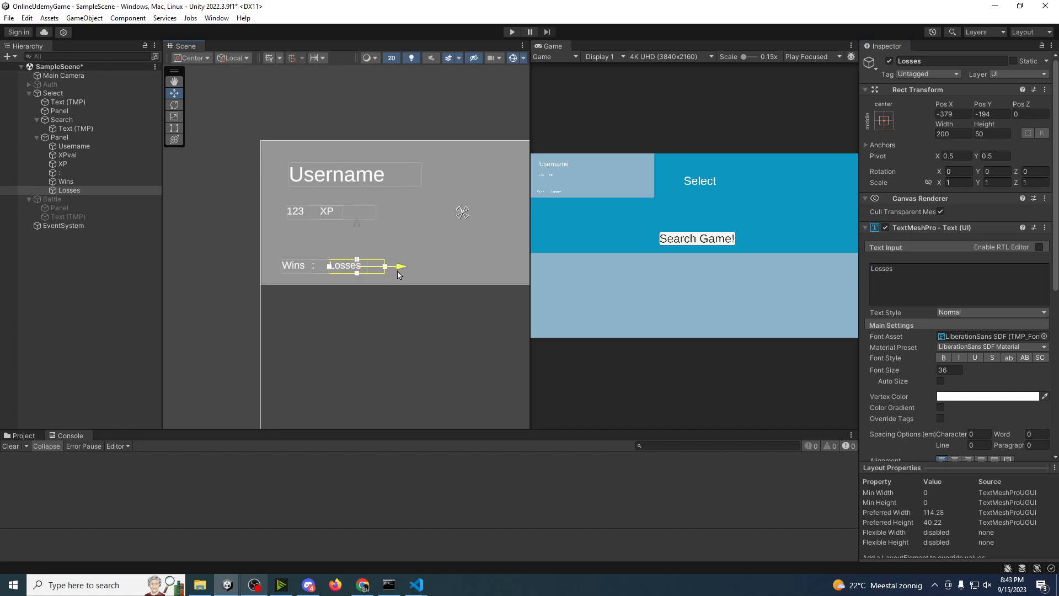
Step: Widen the Game view, duplicate the XP text and move the copy to the corner panel's upper-right area, at about Pos X 275, Pos Y 156
drag(532, 189, 344, 231)
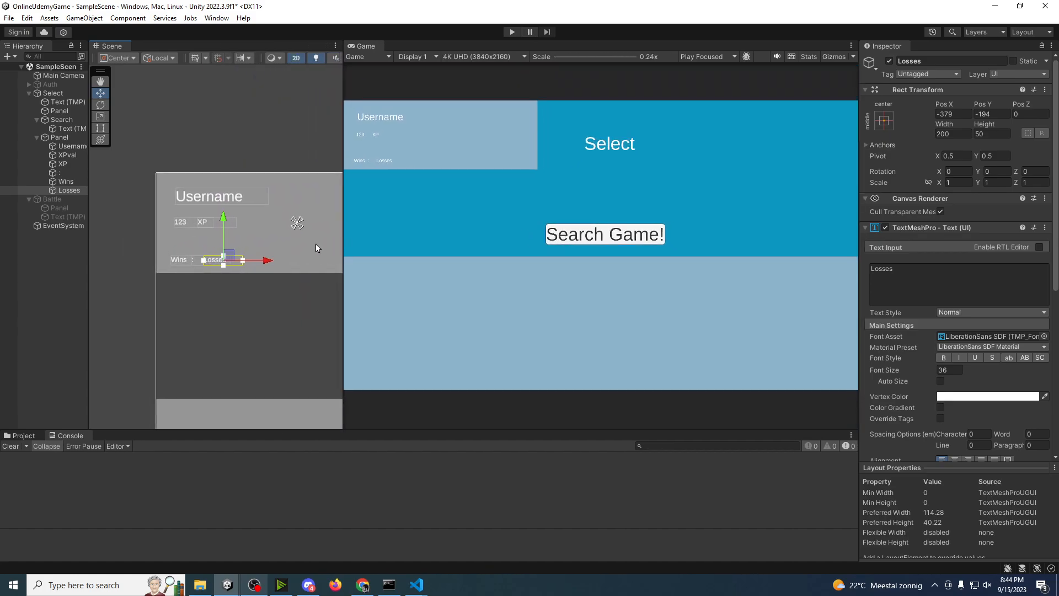
click(478, 272)
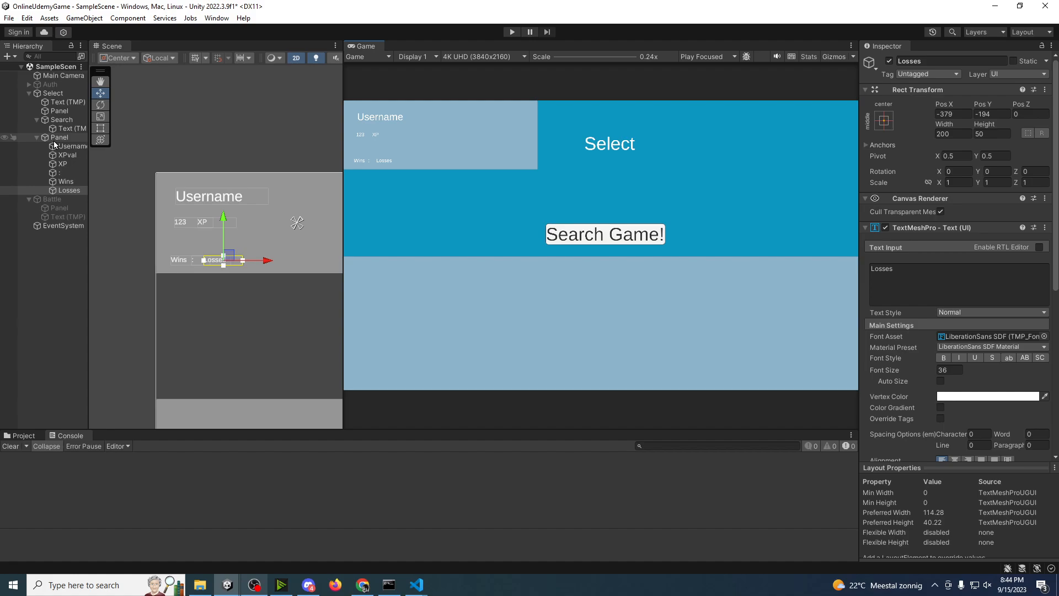
click(64, 164)
key(ctrl+d)
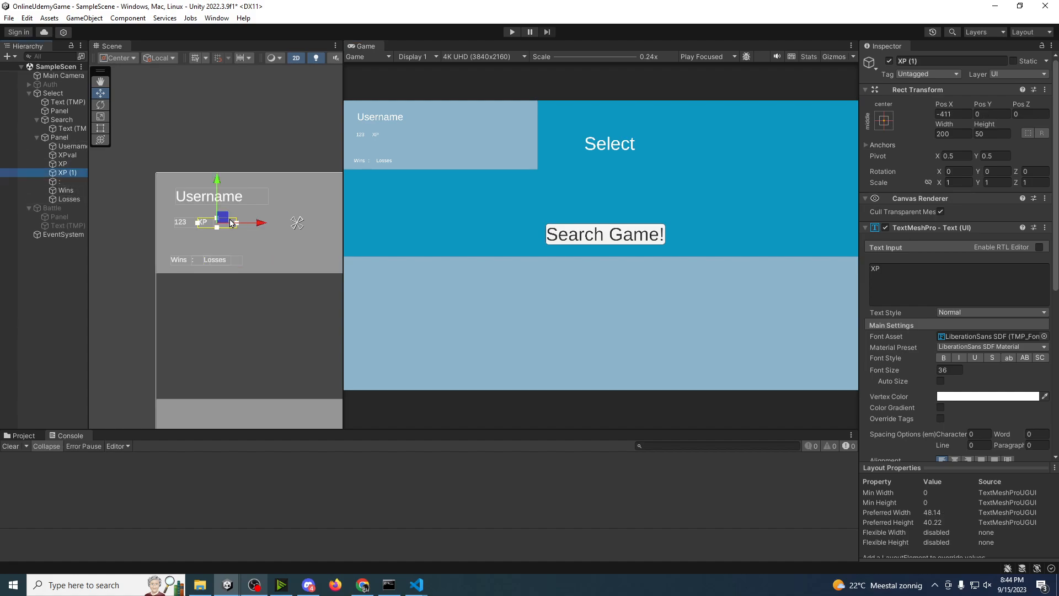
drag(241, 222, 360, 192)
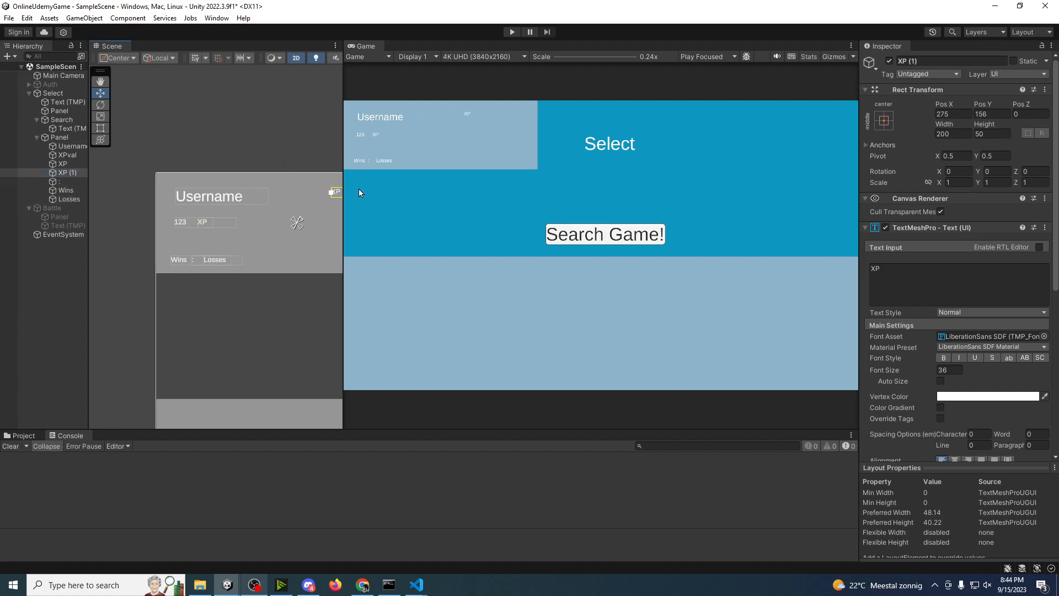
Step: Increase the upper-right XP copy's font size to 112.6 and set its text to "2"
drag(914, 369, 83, 345)
click(920, 277)
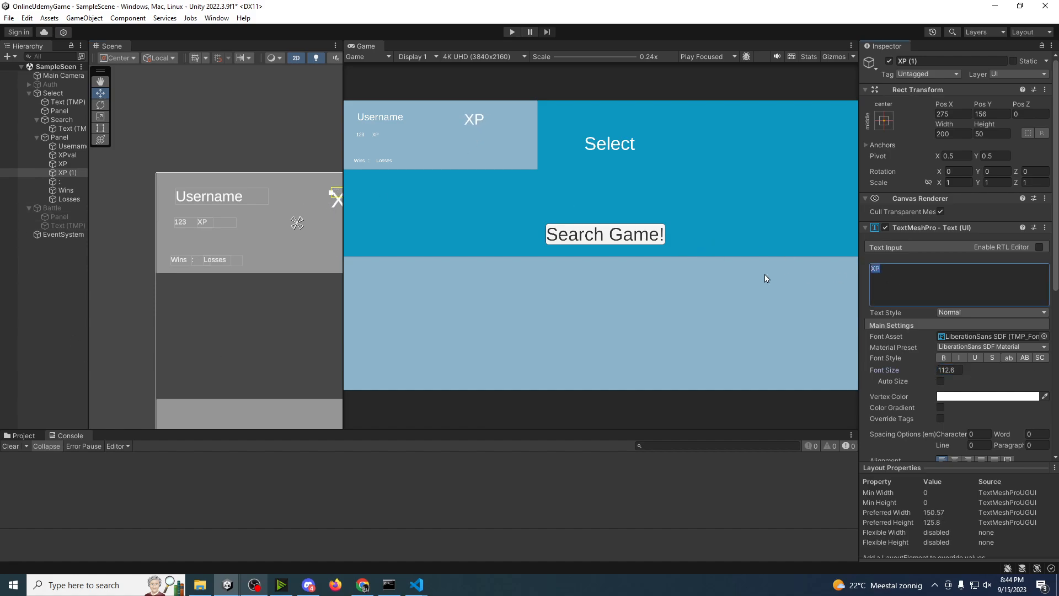
text(2)
Step: Duplicate the "2" text, move the copy to its left at about Pos X 181 and set its text to "ID:"
click(61, 172)
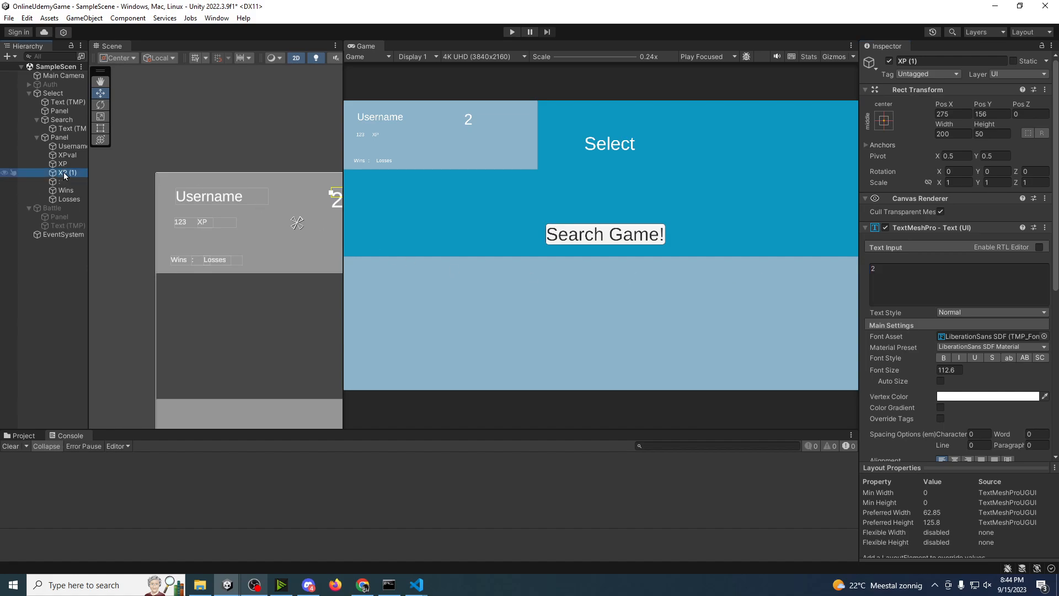
key(ctrl+d)
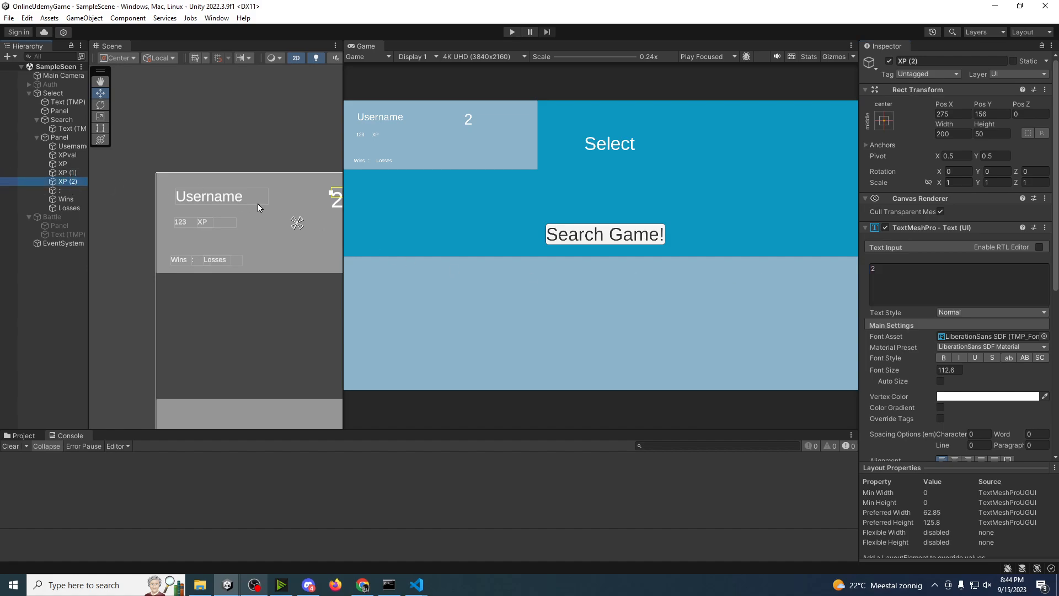
key(f)
drag(249, 202, 232, 202)
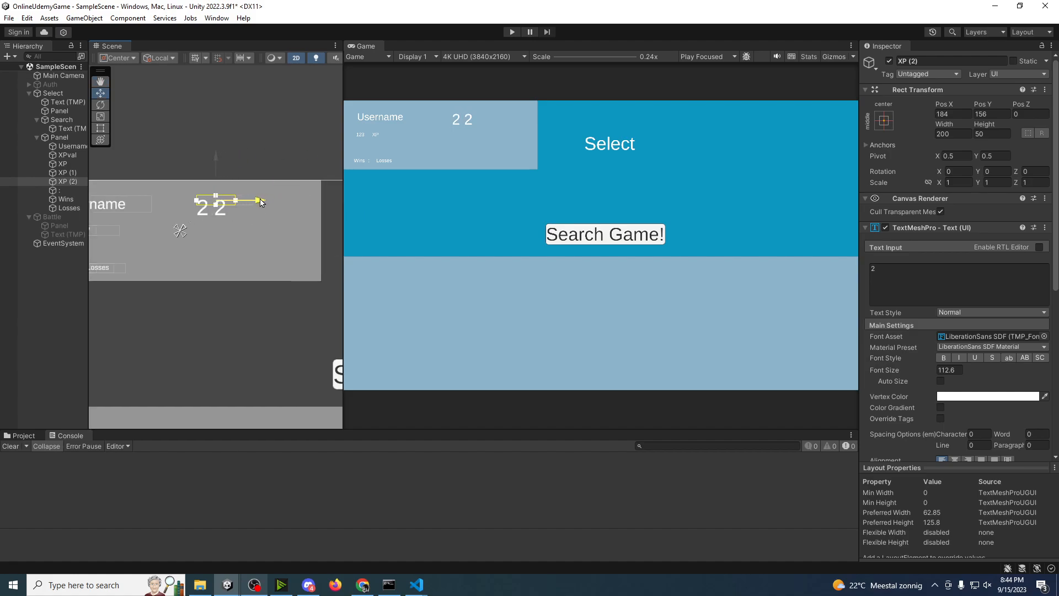
text(ID:)
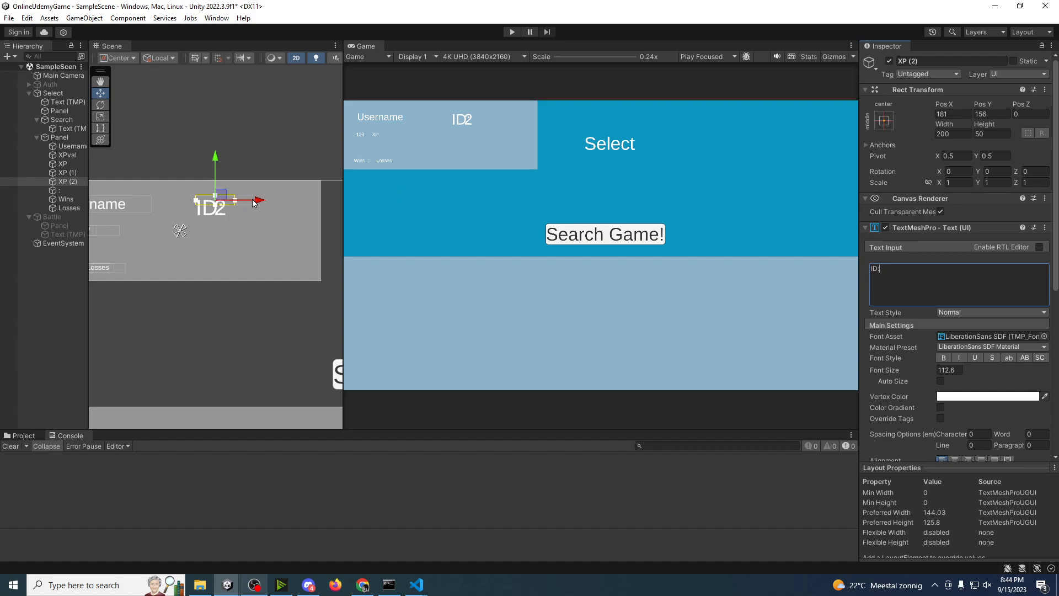
Step: Move the "ID:" text further left to about Pos X 121 and rename the "2" text object IDIndicator
drag(250, 200, 238, 200)
click(72, 174)
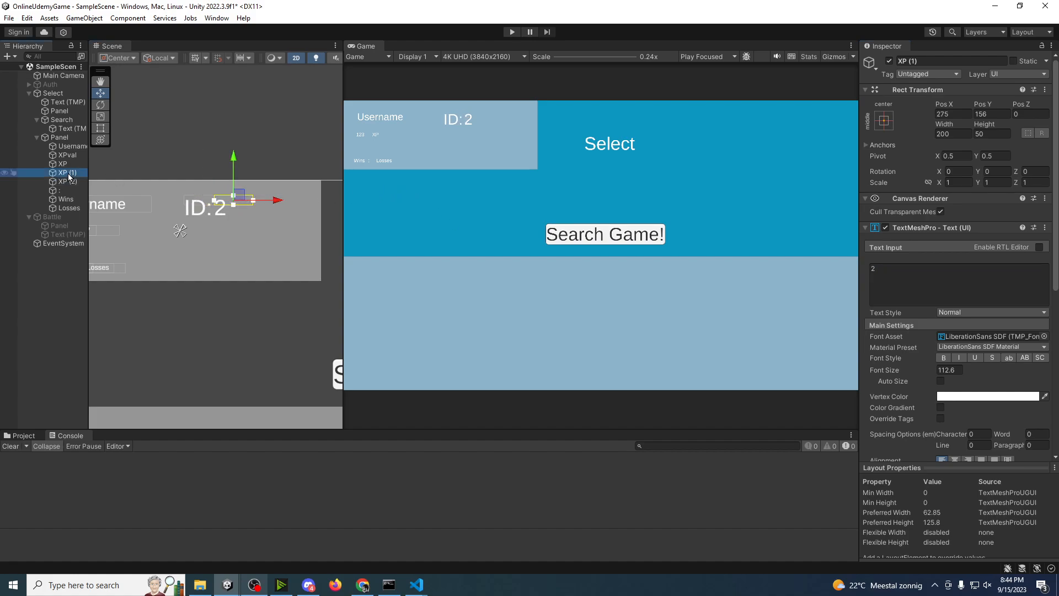
click(66, 175)
text(ID)
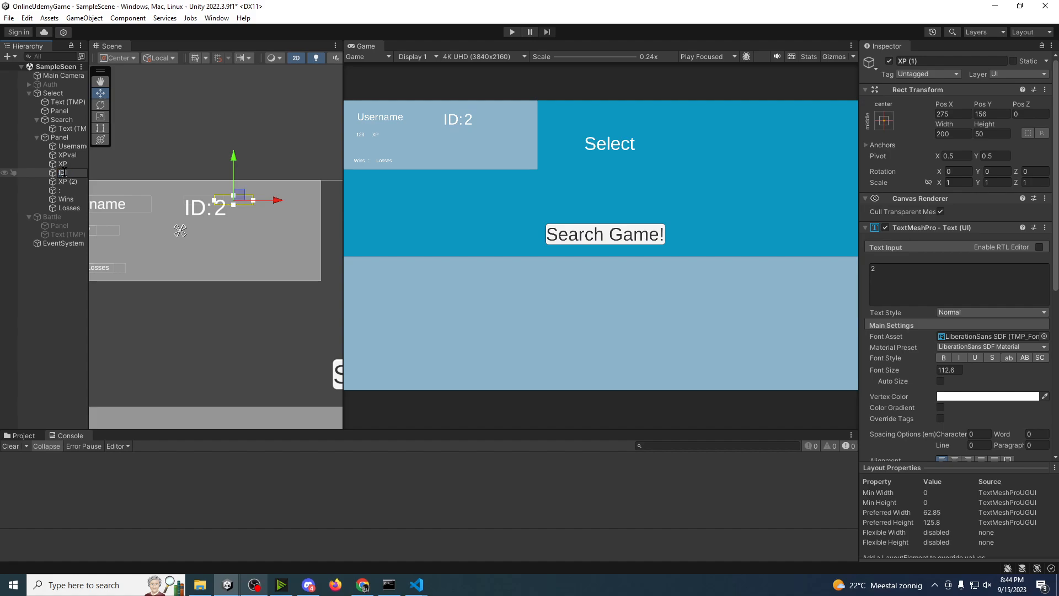
text(Indicator)
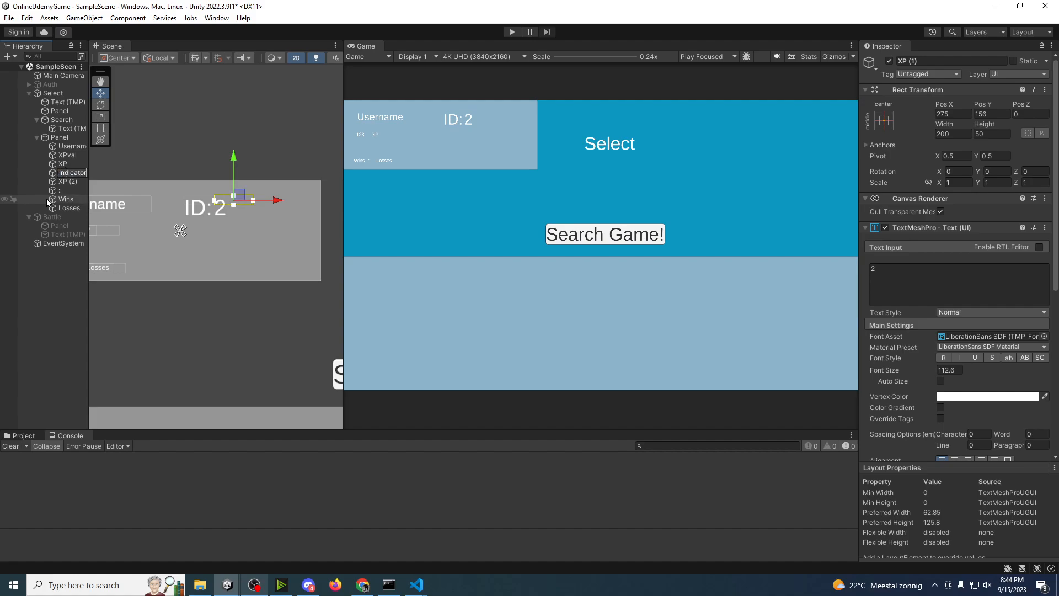
Step: Rename the XP (2) object holding the "ID:" text as "ID:" and clear the selection
click(61, 183)
click(65, 182)
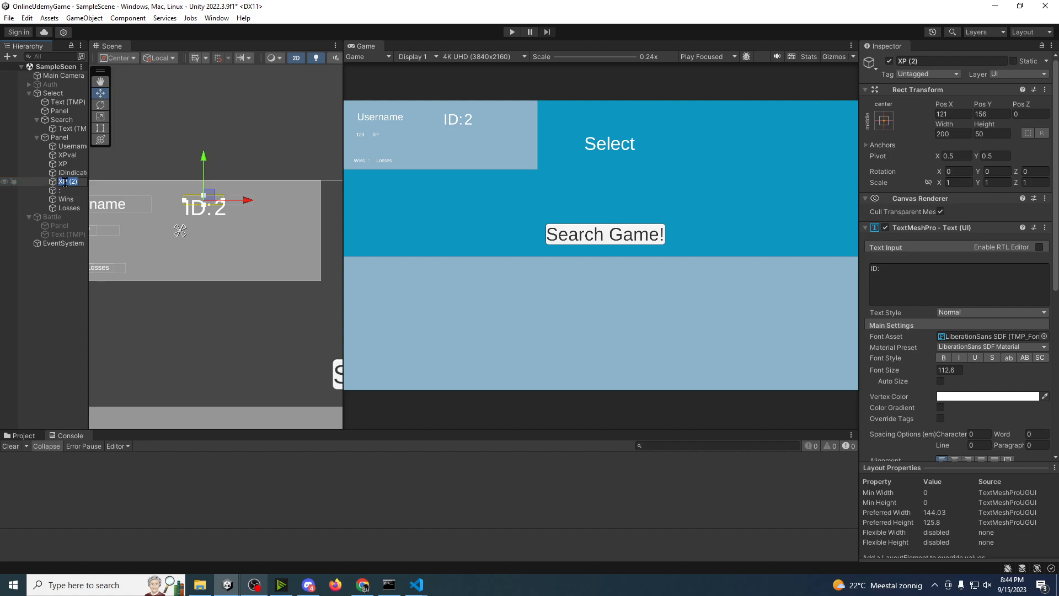
text(ID:)
key(Return)
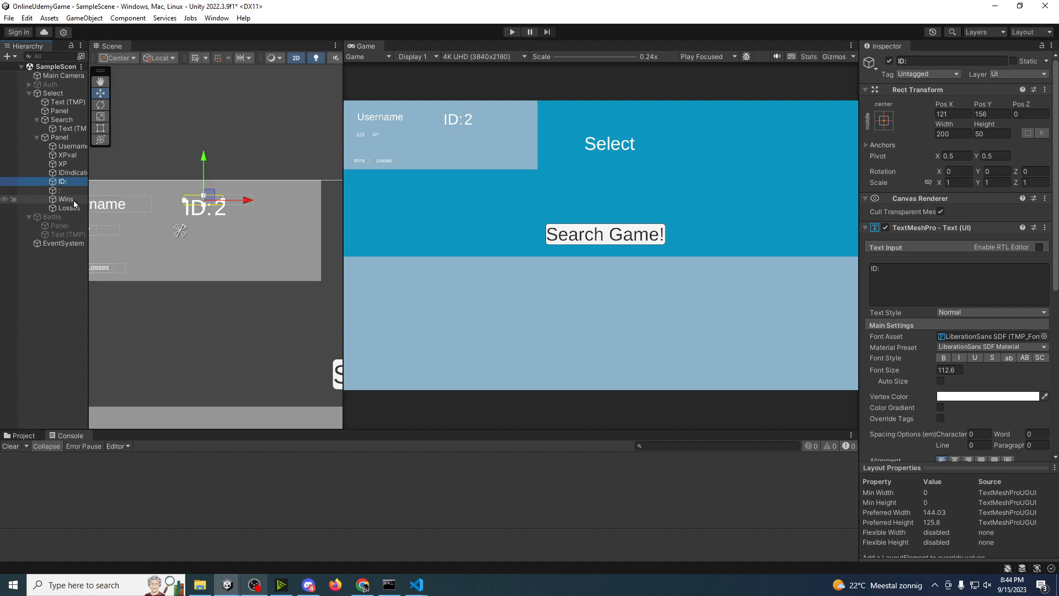
click(71, 324)
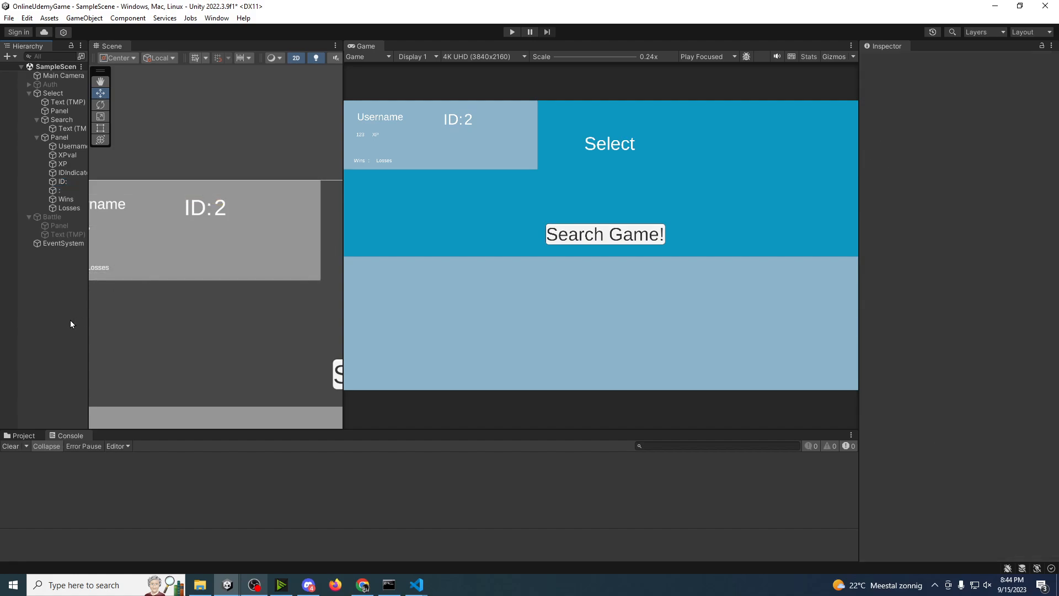
Step: Widen the Scene view and the Hierarchy so the player panel and the full object names fit
drag(342, 280, 395, 276)
middle_drag(316, 257, 269, 220)
scroll(339, 229, down, 6)
scroll(269, 221, down, 2)
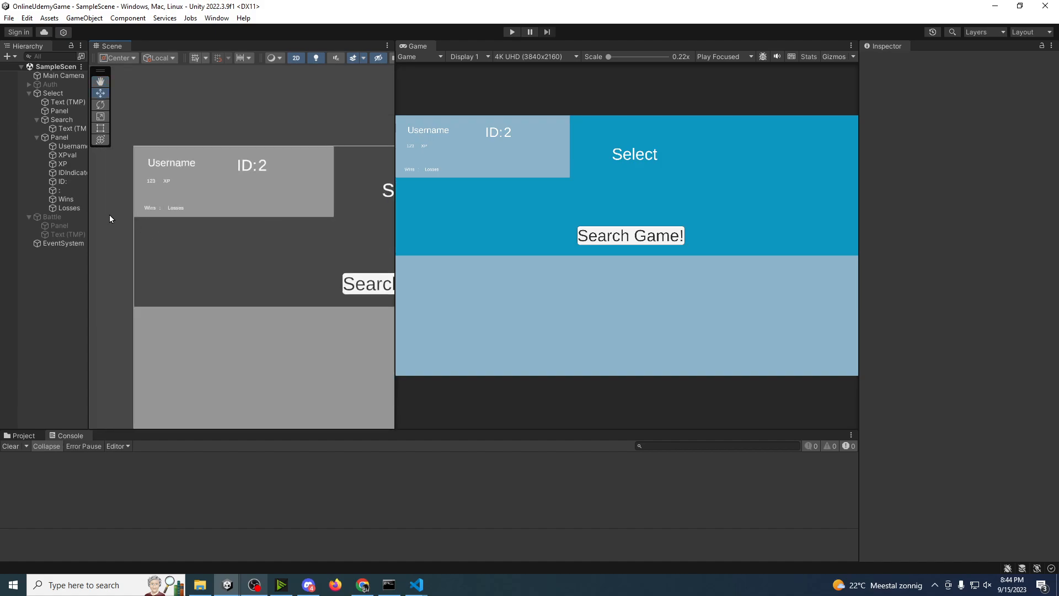
drag(92, 218, 107, 208)
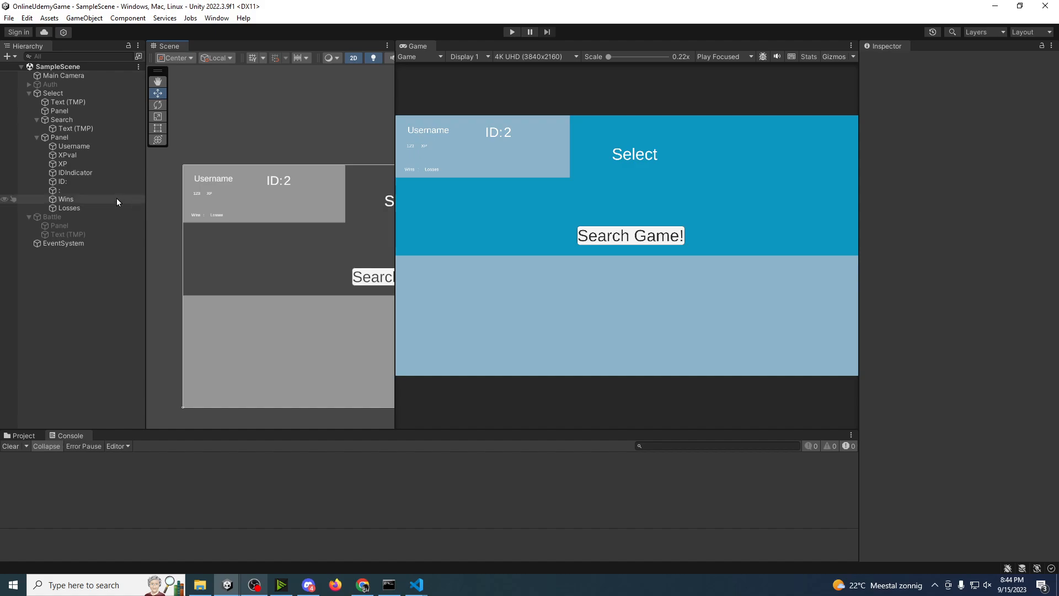
Step: Collapse the player panel's children and rename the Select canvas's large lower panel CharacterRoster
click(64, 140)
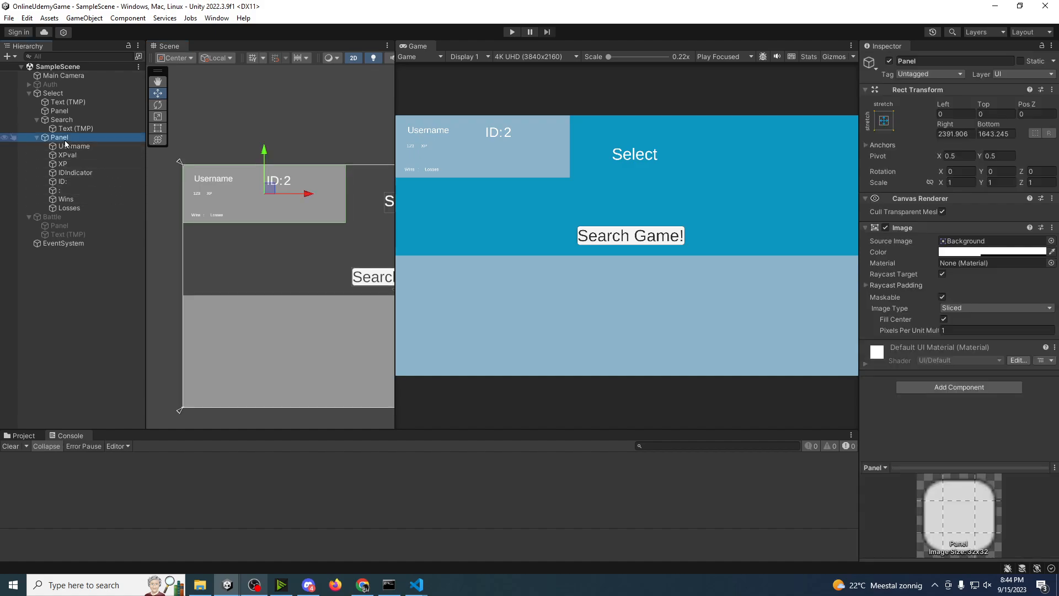
click(37, 138)
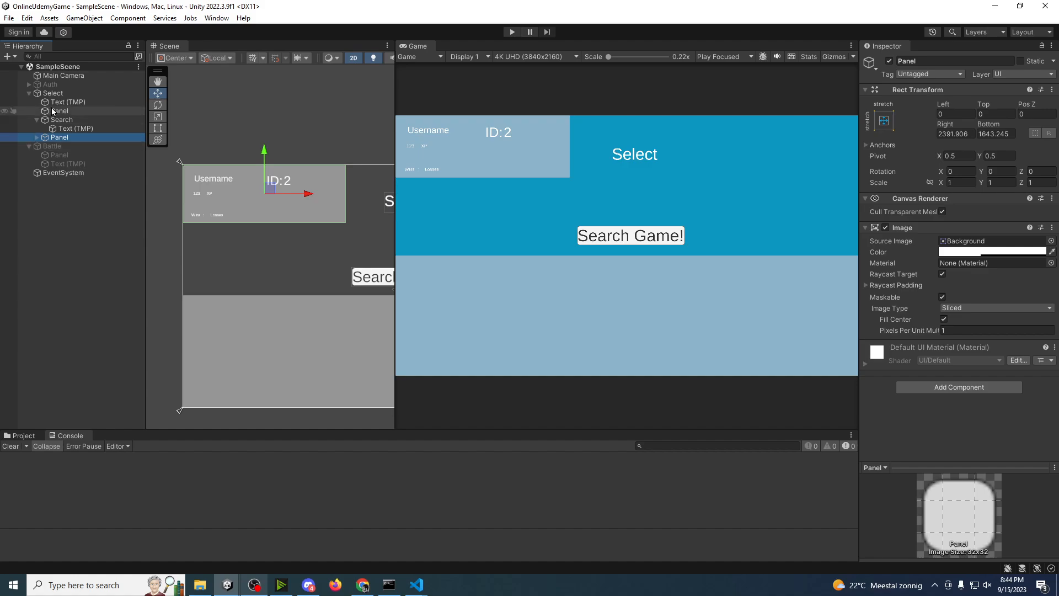
click(75, 111)
click(71, 108)
text(C)
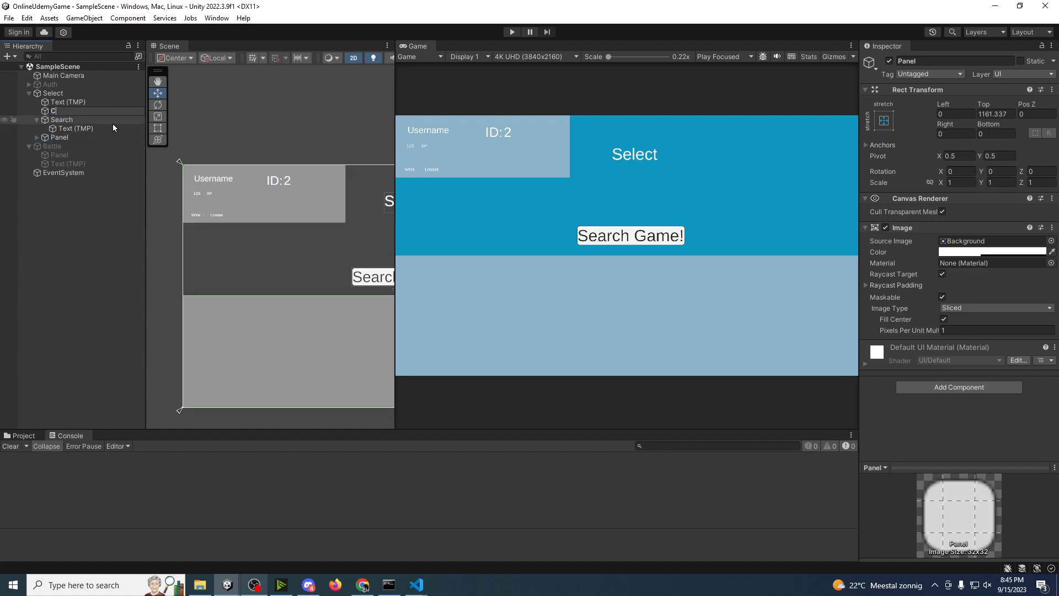
text(haracterRoster)
key(Return)
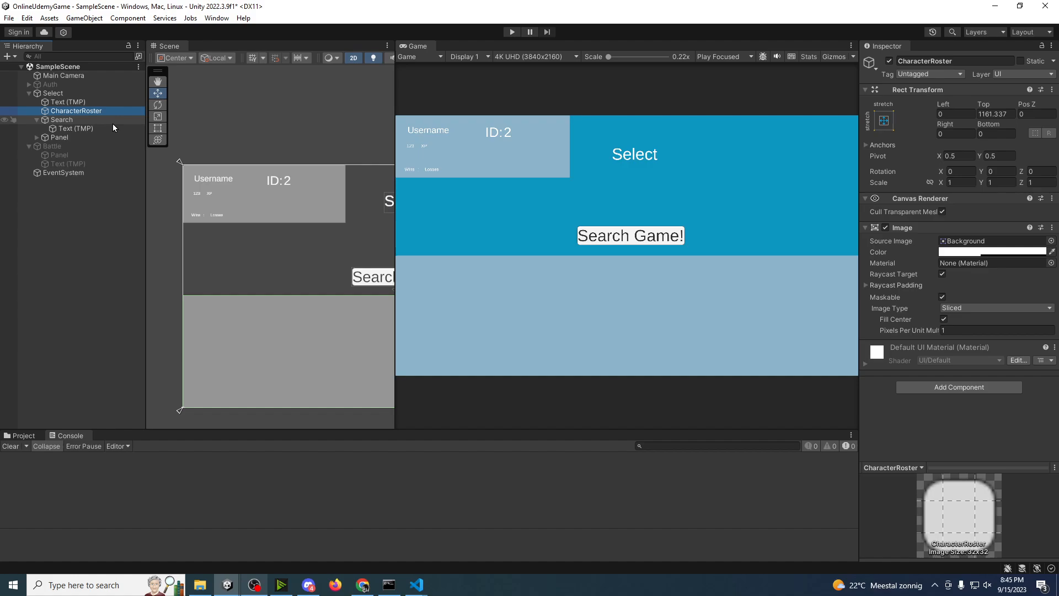
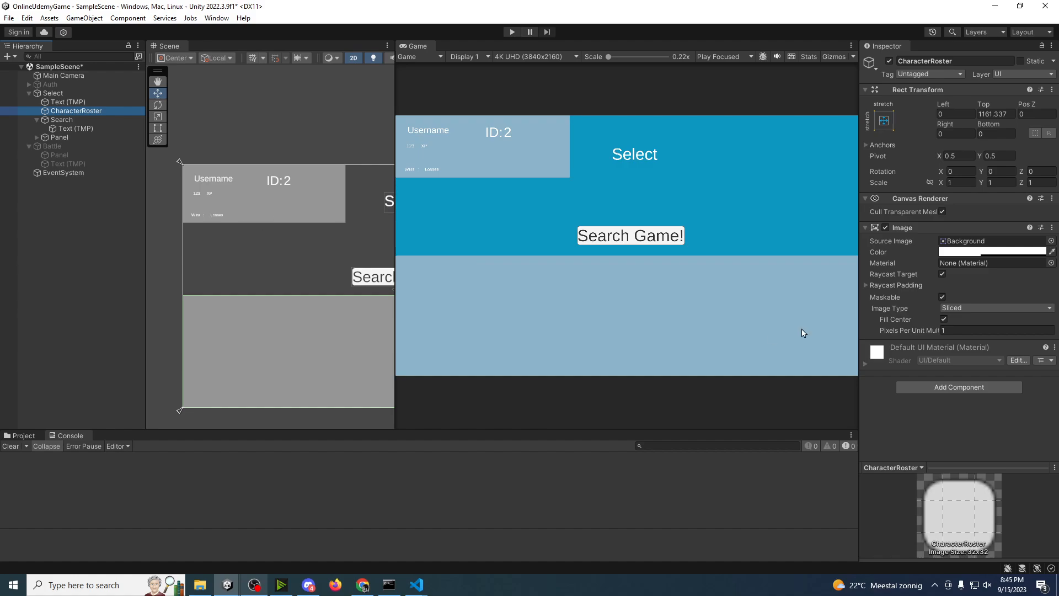
Step: Add a Grid Layout Group component to the CharacterRoster panel
click(116, 365)
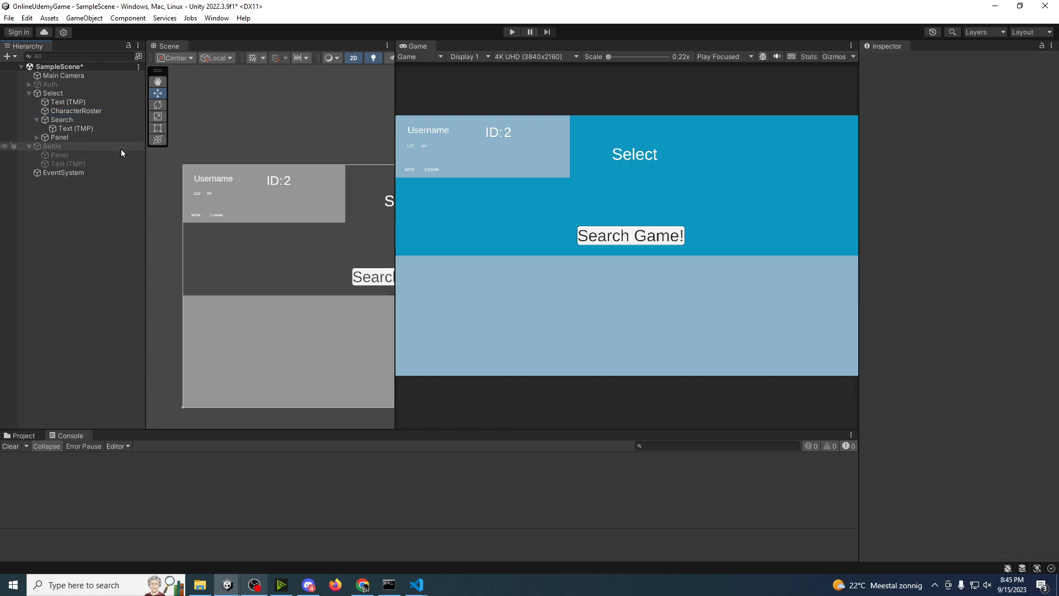
click(61, 110)
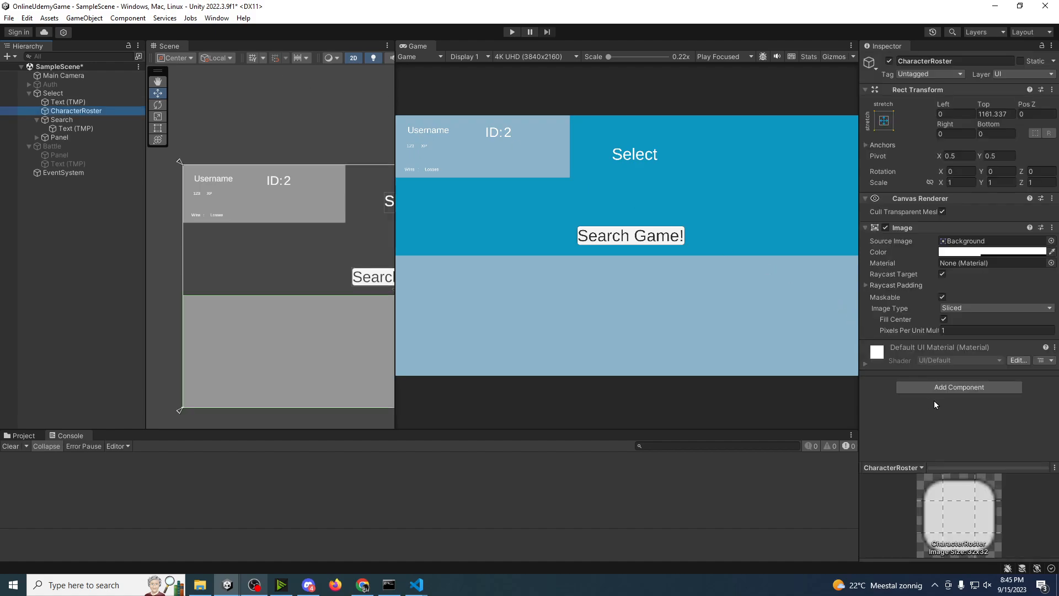
middle_drag(314, 321, 304, 319)
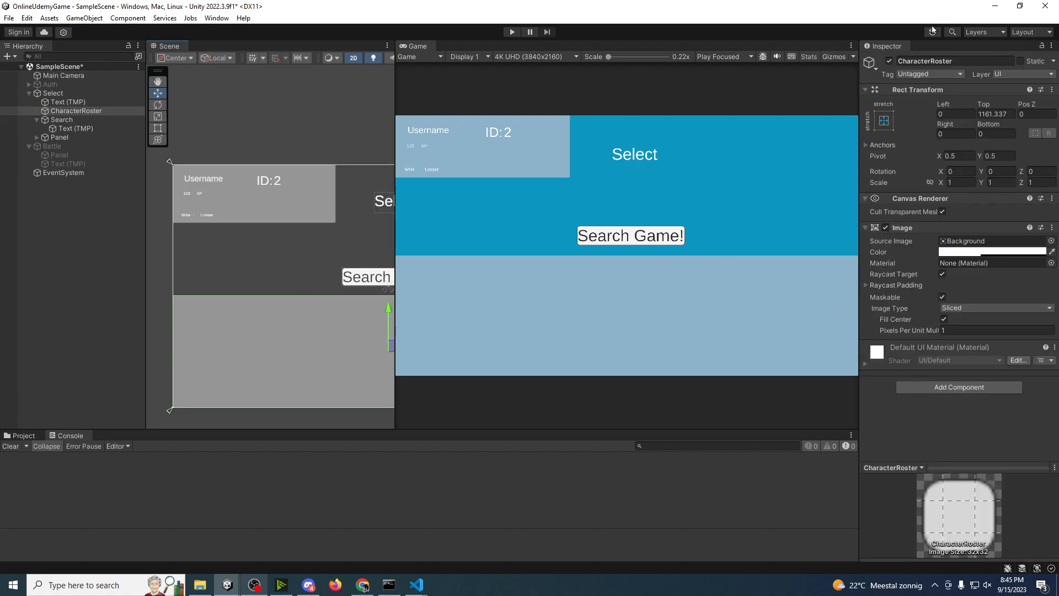
click(889, 61)
click(889, 61)
click(940, 390)
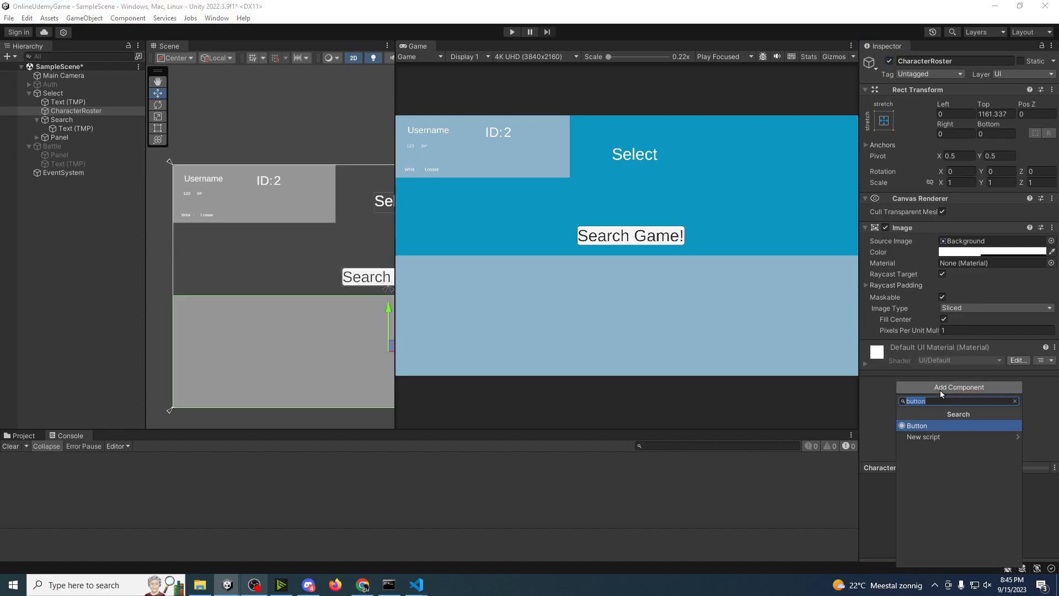
text(Grid La)
key(Return)
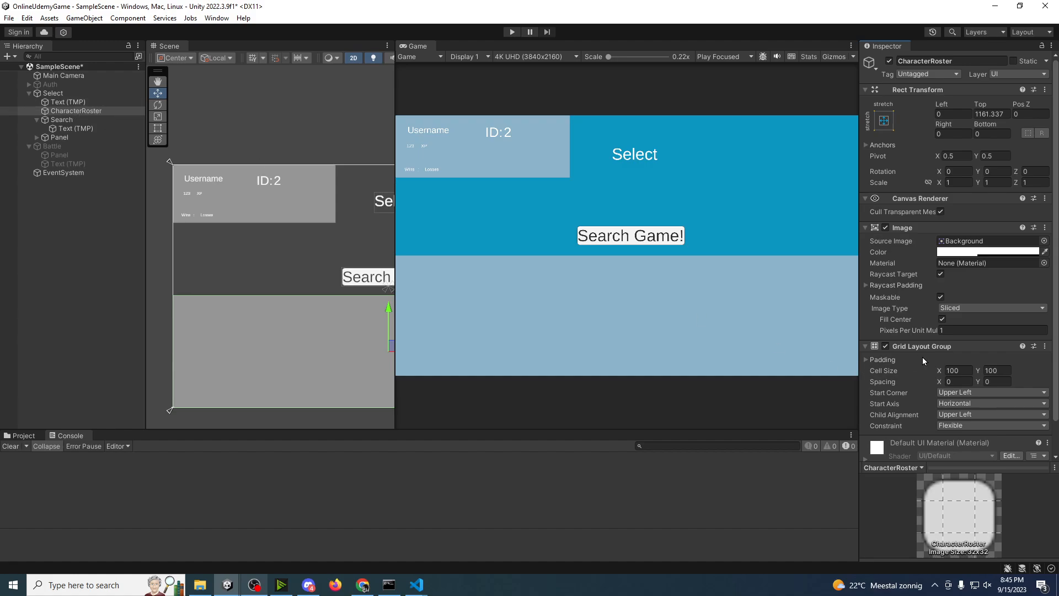
scroll(923, 356, down, 3)
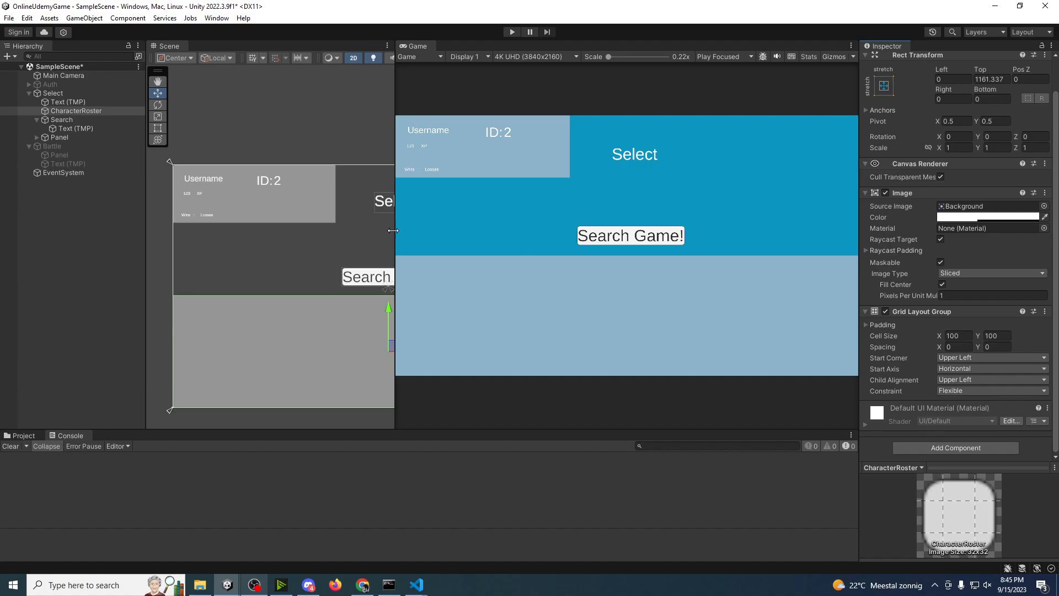
Step: Create a UI Image as a child of CharacterRoster and name it Test
right_click(62, 112)
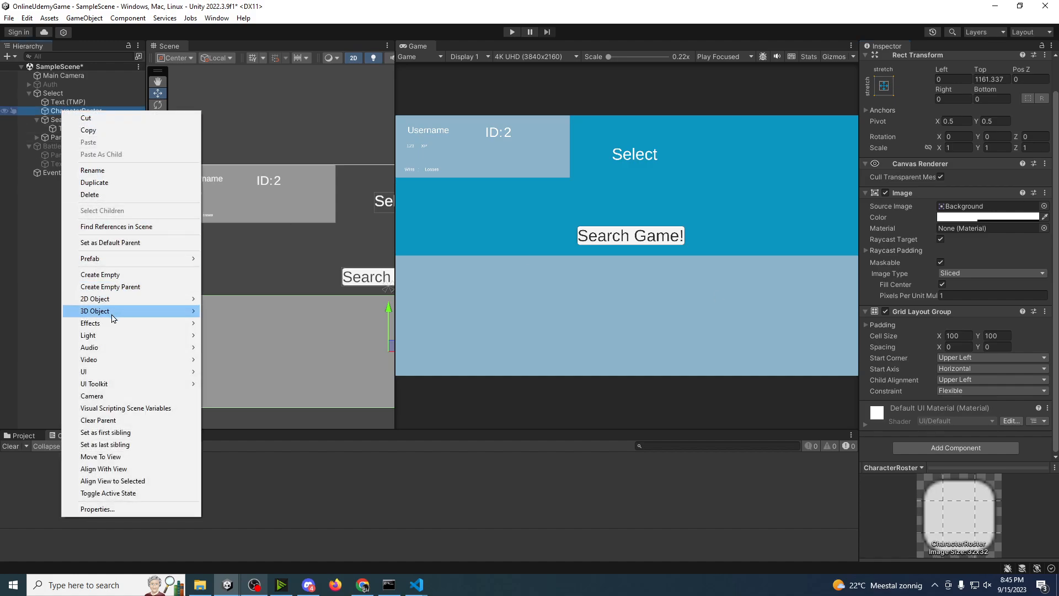
mouse_move(138, 372)
click(226, 372)
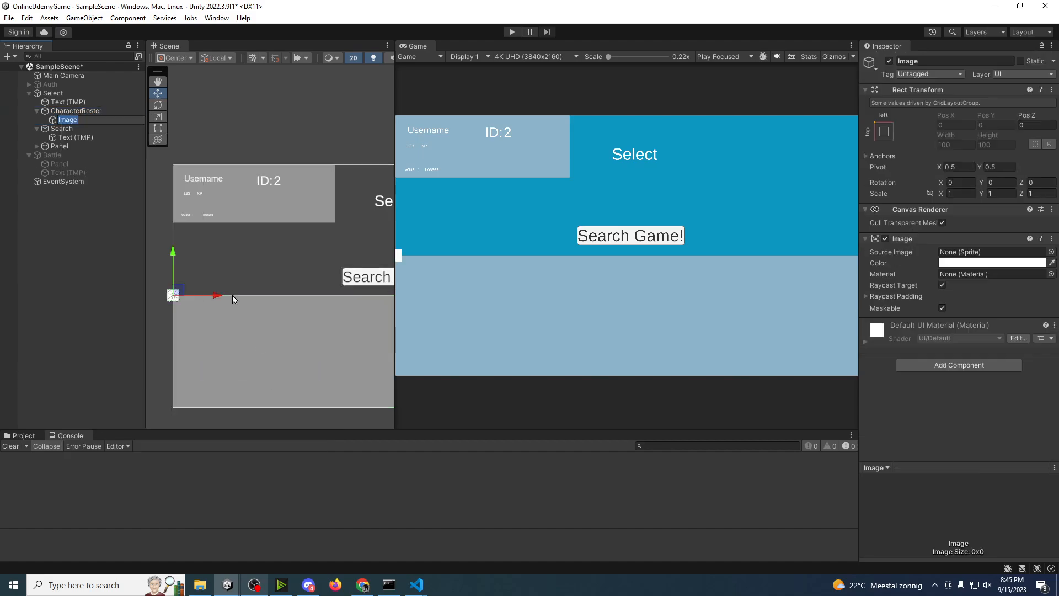
text(Test)
key(Return)
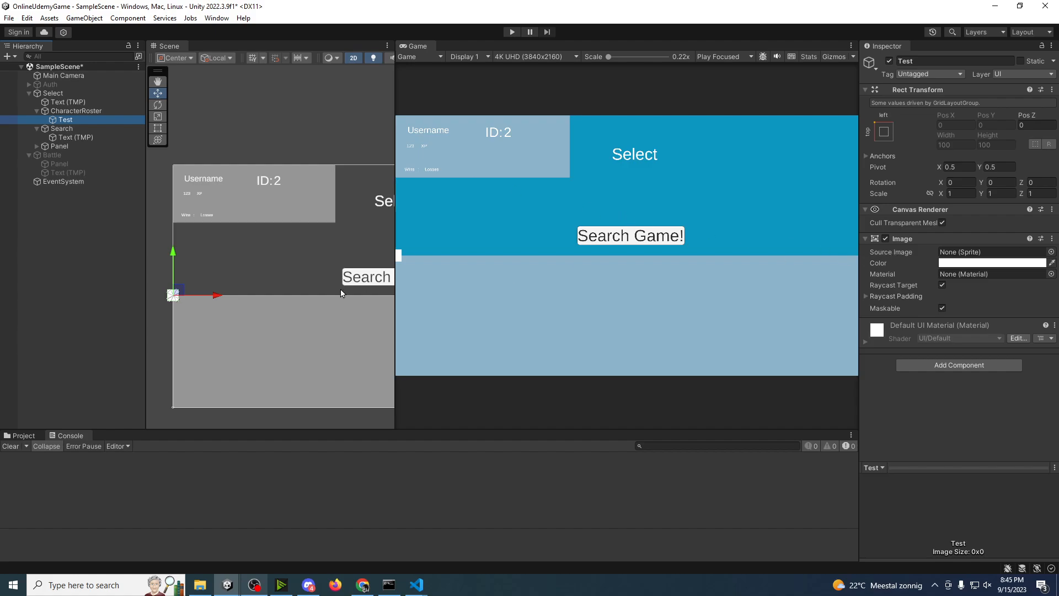
Step: Duplicate the Test image inside CharacterRoster until the copies run up to Test (12)
click(72, 111)
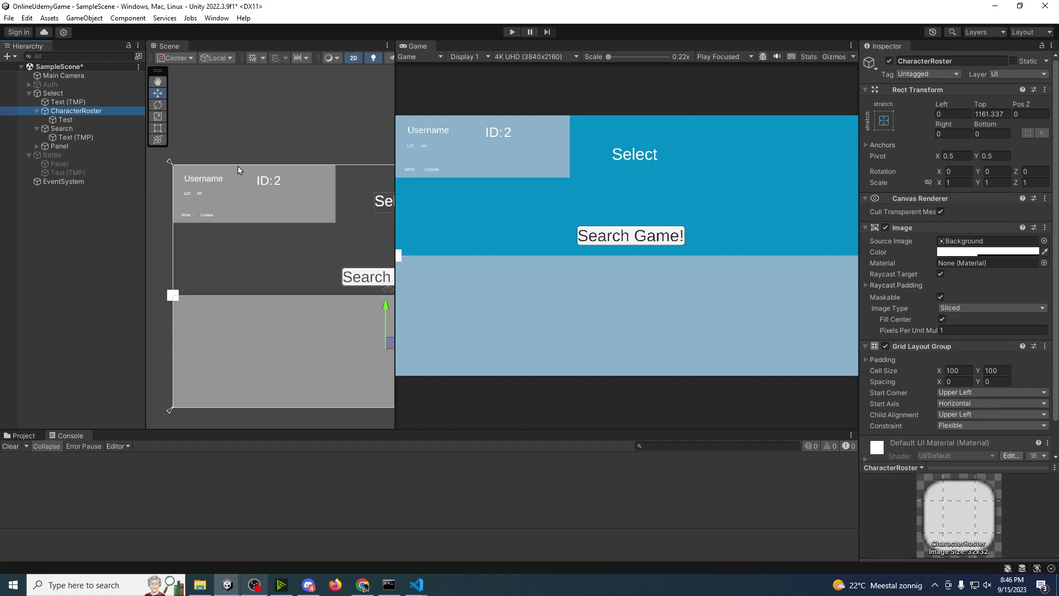
click(67, 120)
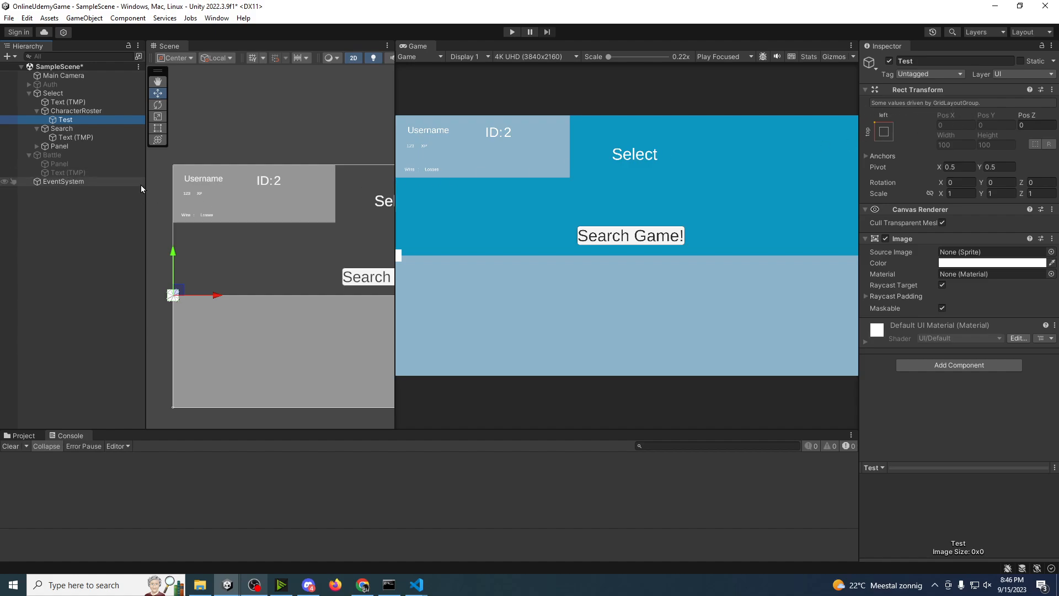
scroll(186, 319, up, 1)
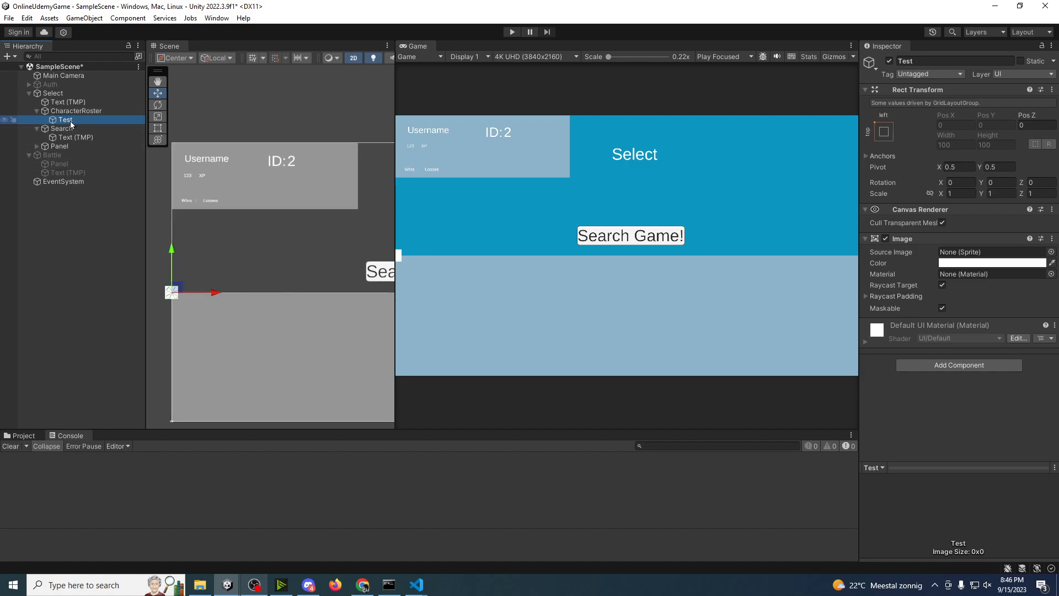
key(ctrl+d)
key(ctrl+d)
key(ctrl+d)
key(ctrl+d)
key(ctrl+d)
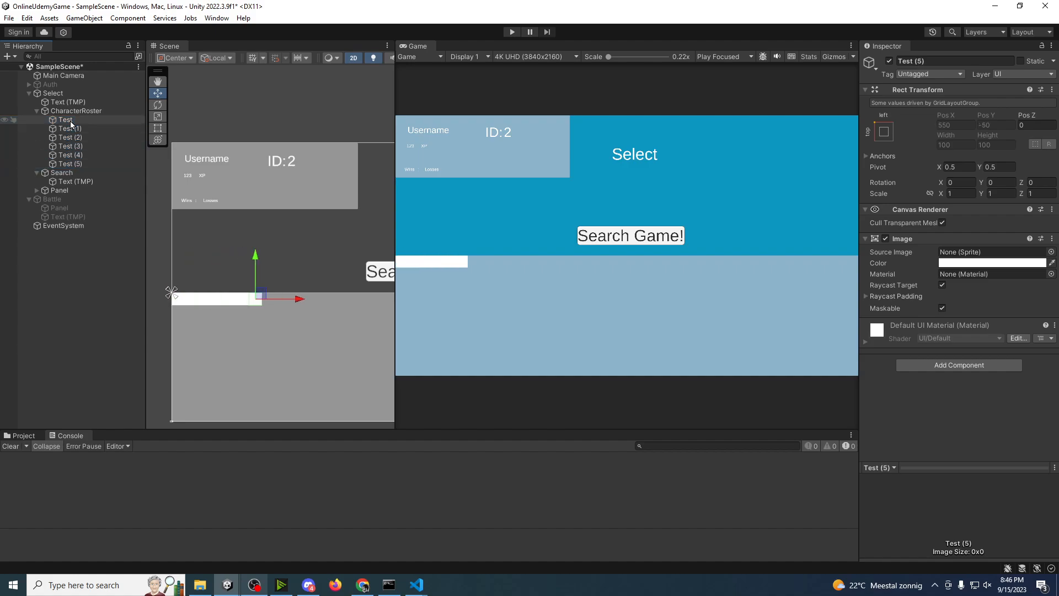
key(ctrl+d)
key(ctrl+d)
key(ctrl+d)
key(ctrl+d)
key(ctrl+d)
key(ctrl+d)
key(ctrl+d)
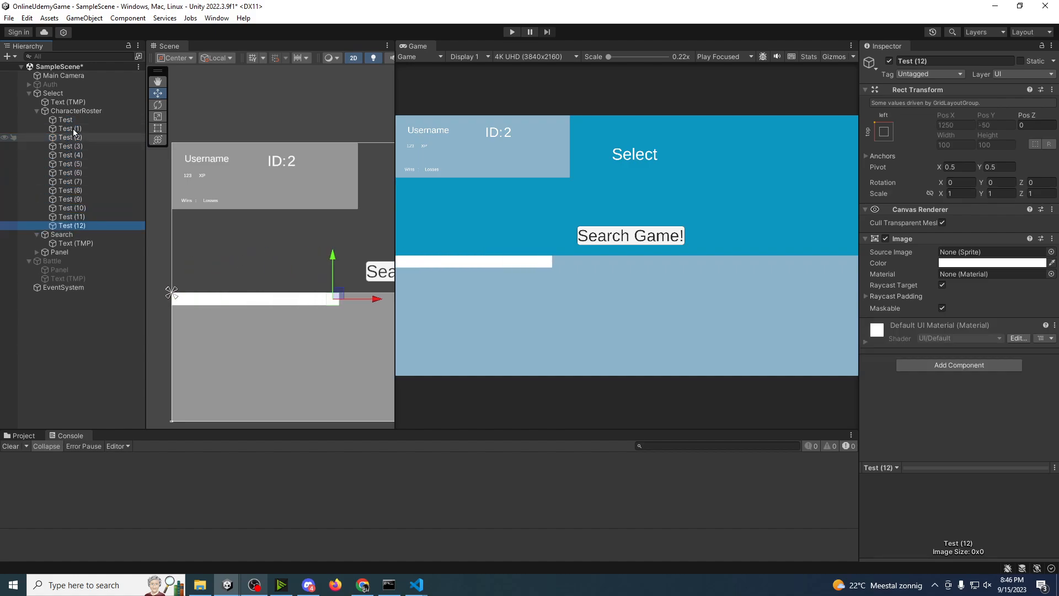
Step: Set CharacterRoster's Grid Layout Group to a horizontal spacing of about 69.6 and a cell size of 500 by 500
click(71, 111)
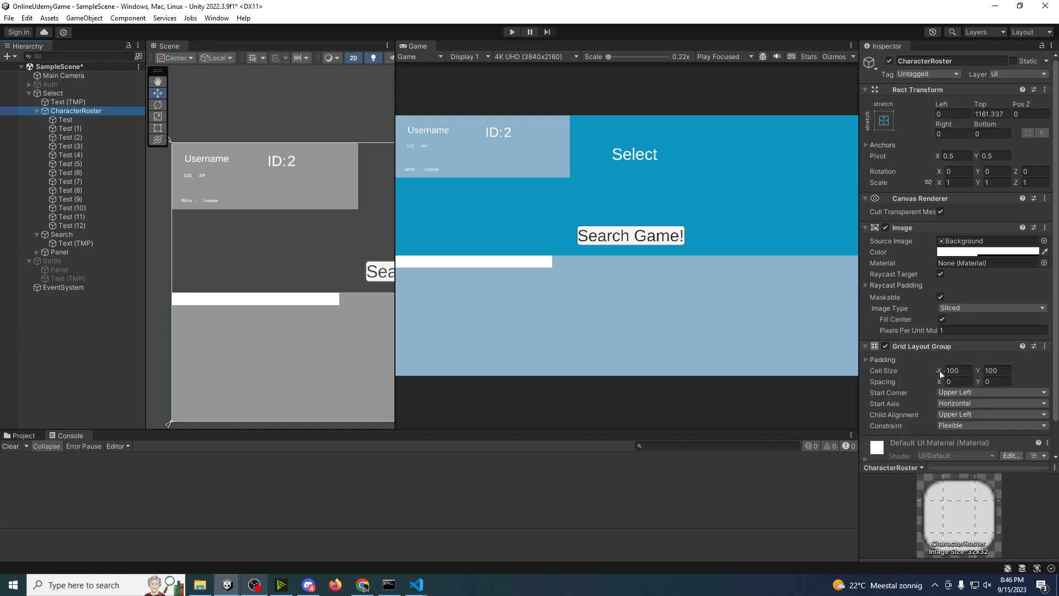
drag(940, 380, 99, 391)
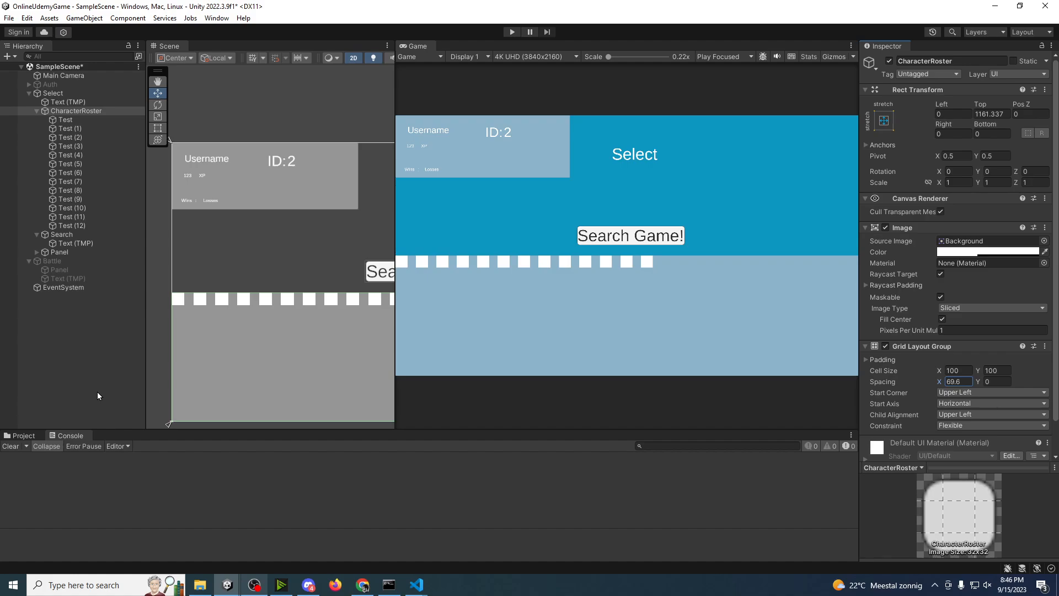
click(960, 371)
text(500)
key(Tab)
text(500)
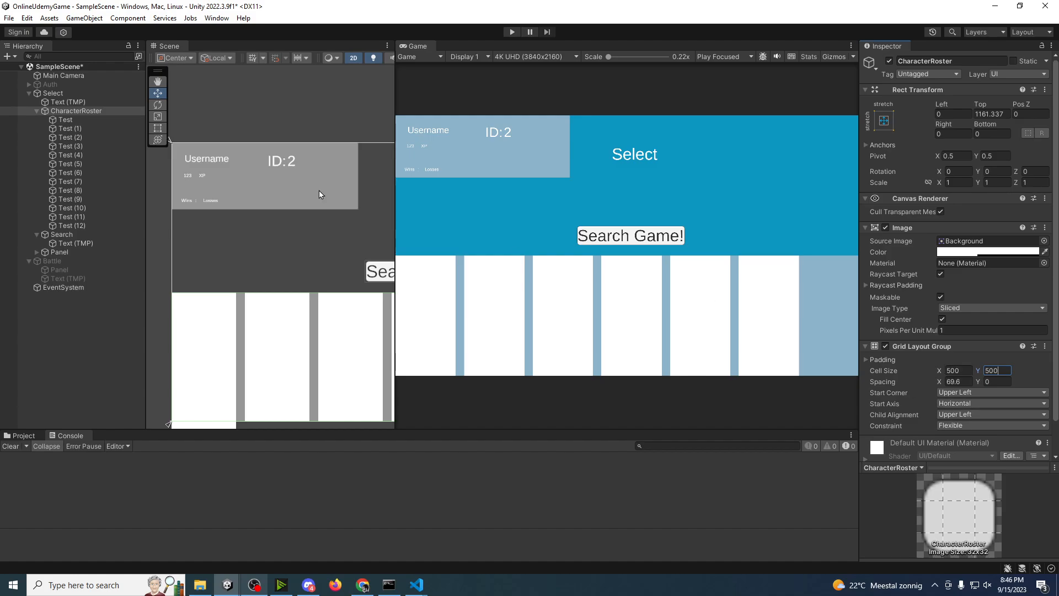
Step: Delete the Test (3) through Test (12) images from CharacterRoster
click(83, 146)
shift+click(91, 227)
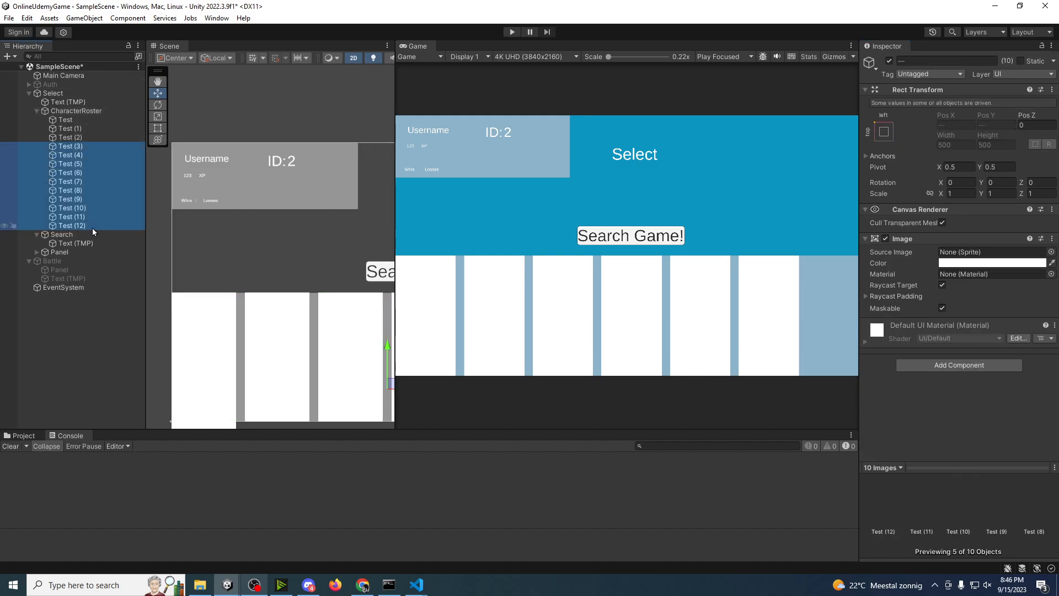
key(Delete)
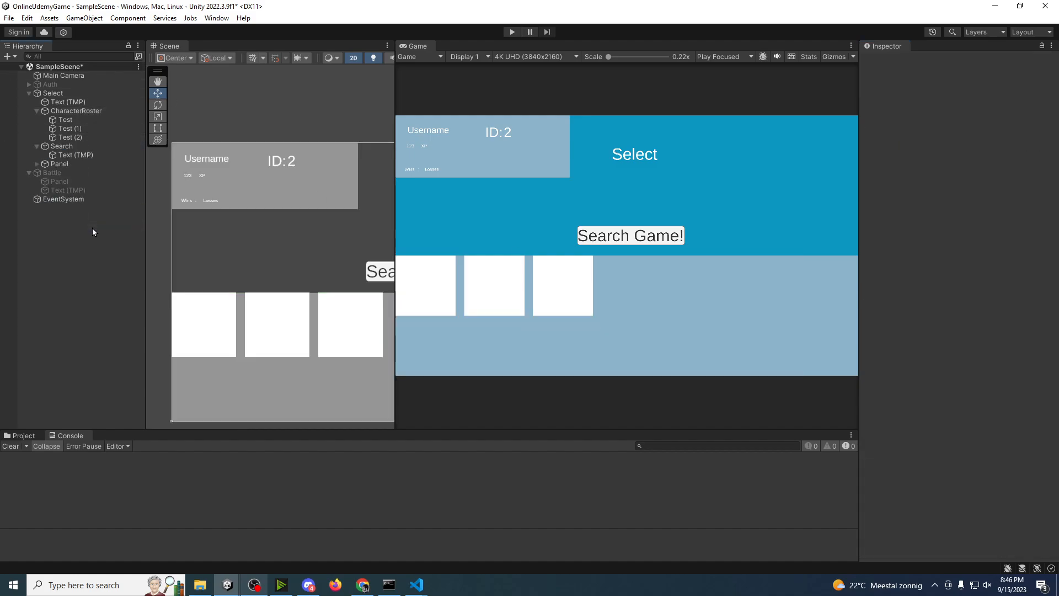
Step: Check the remaining Test images in CharacterRoster one by one, clear the selection and save the scene
click(61, 113)
click(65, 121)
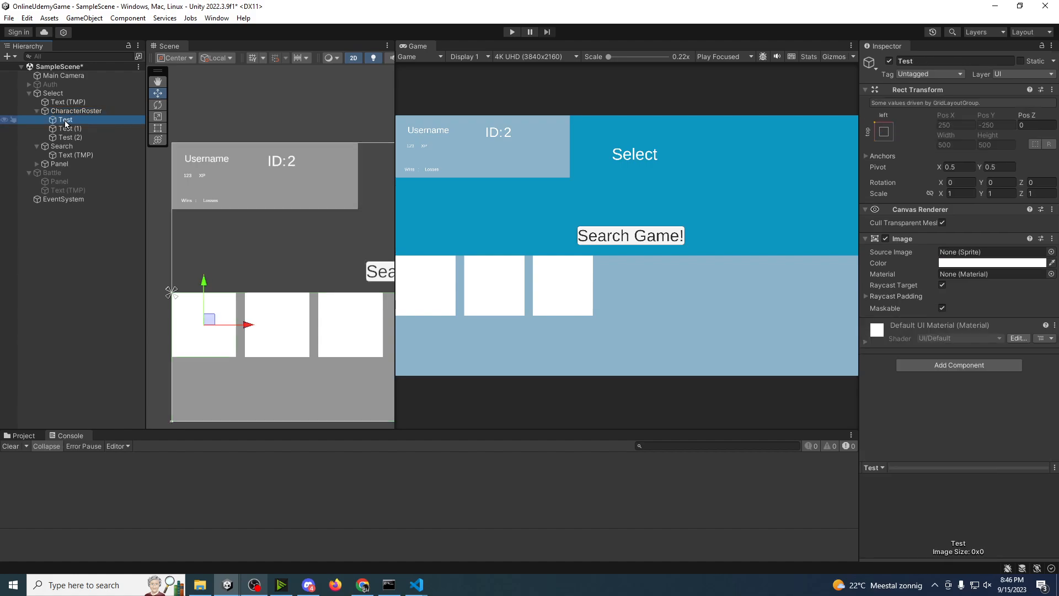
click(72, 137)
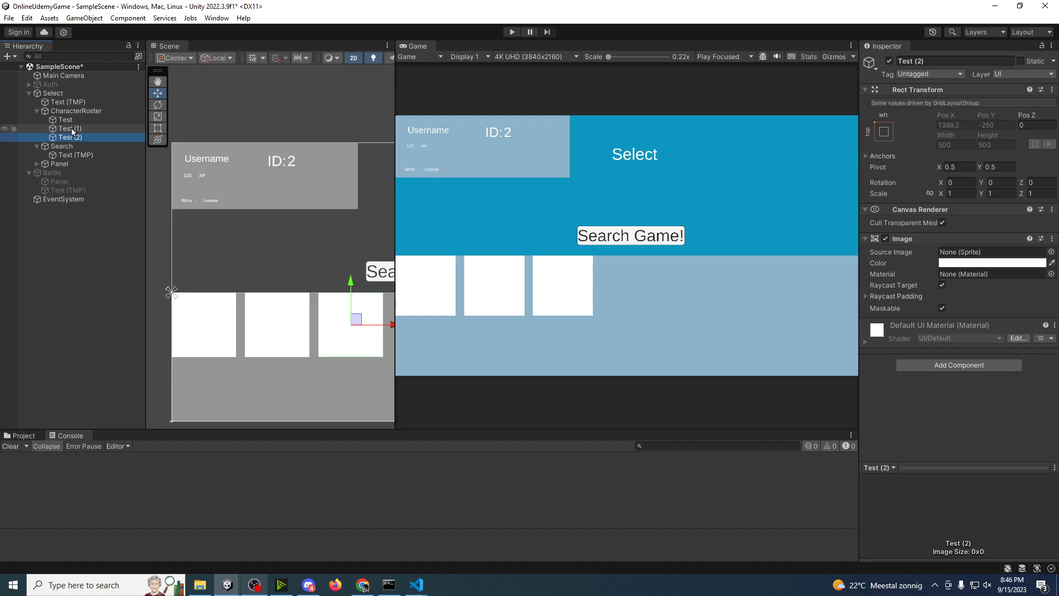
click(72, 129)
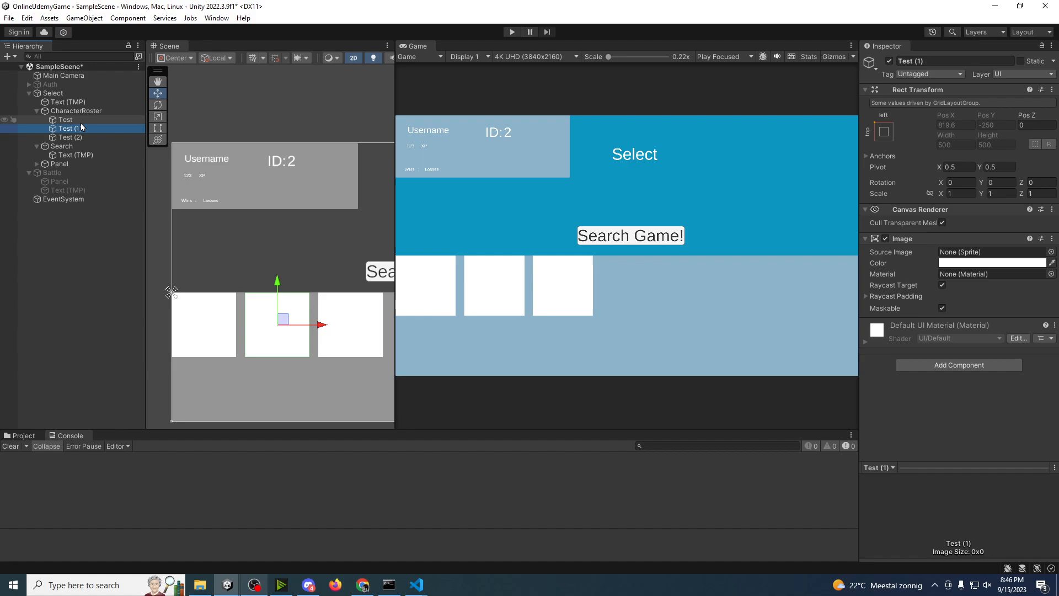
click(64, 315)
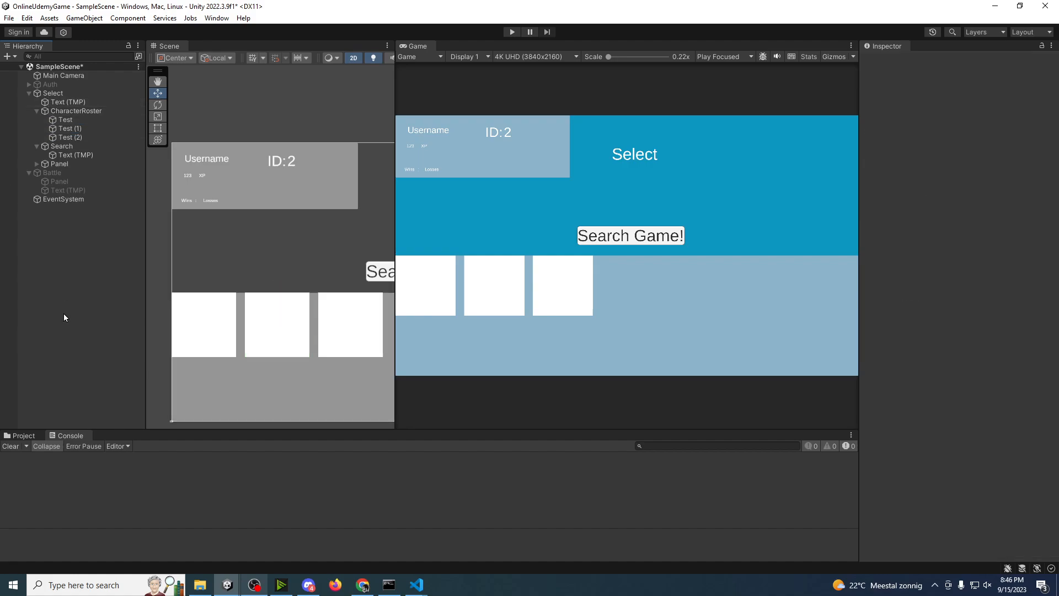
key(ctrl+s)
Step: Deactivate the Select canvas and activate the Battle canvas
click(52, 93)
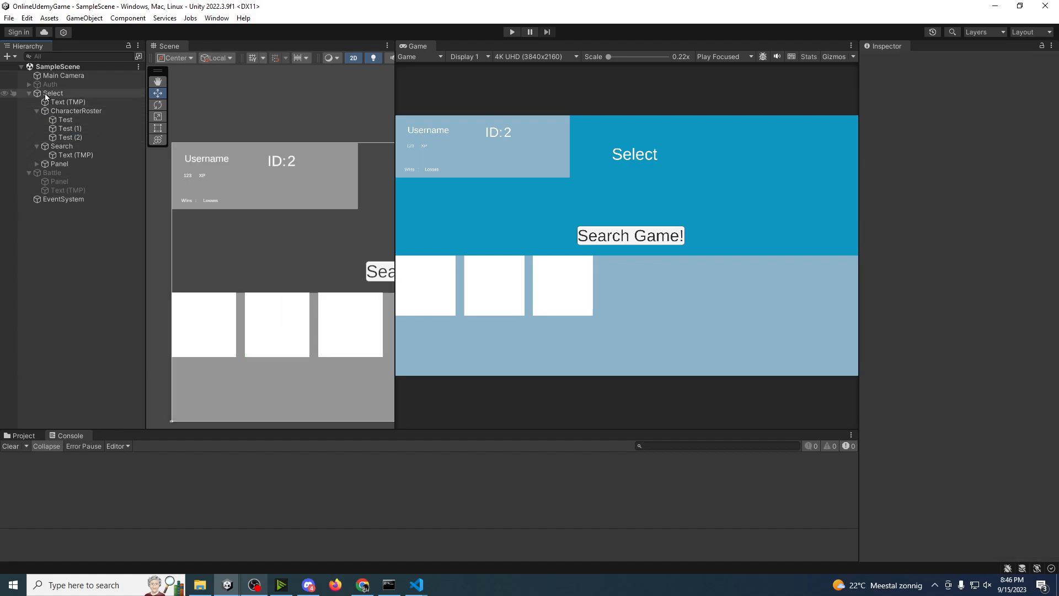
click(889, 61)
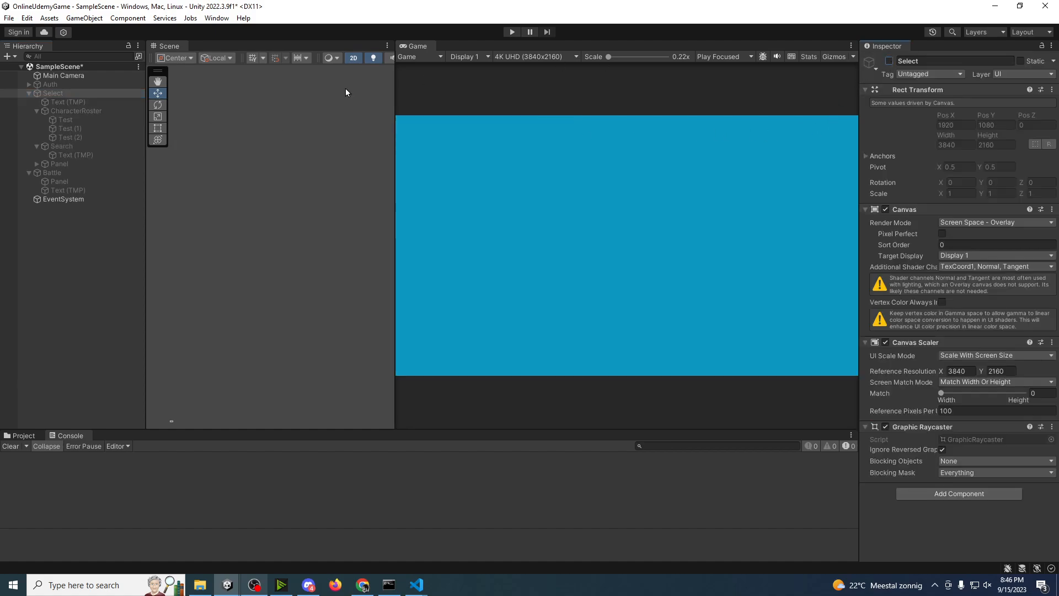
click(52, 173)
click(889, 61)
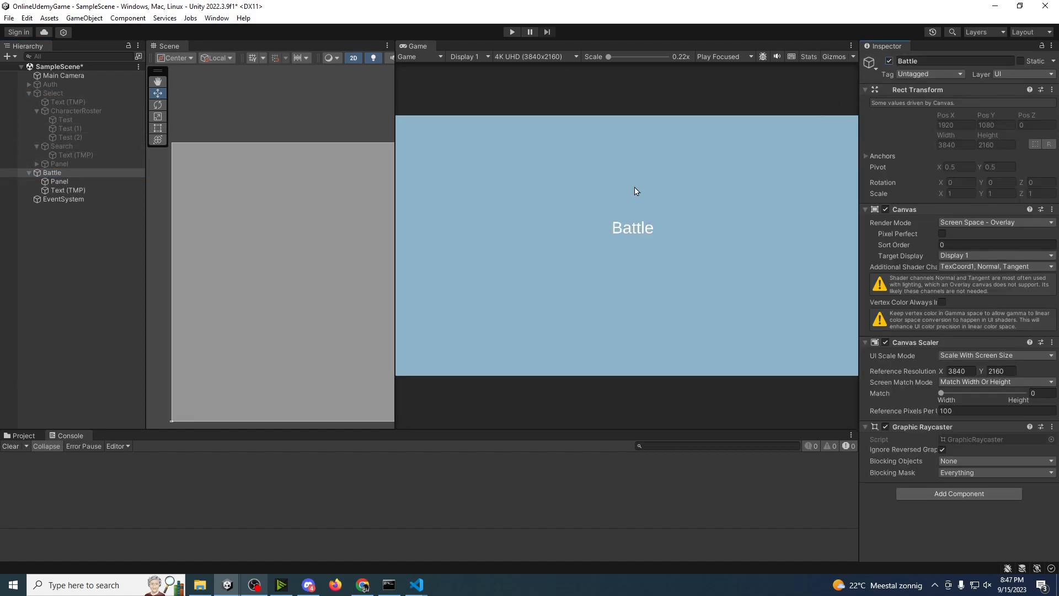
Step: Change the Battle canvas's text to "My Turn" and move it up to about Pos Y 638
click(64, 192)
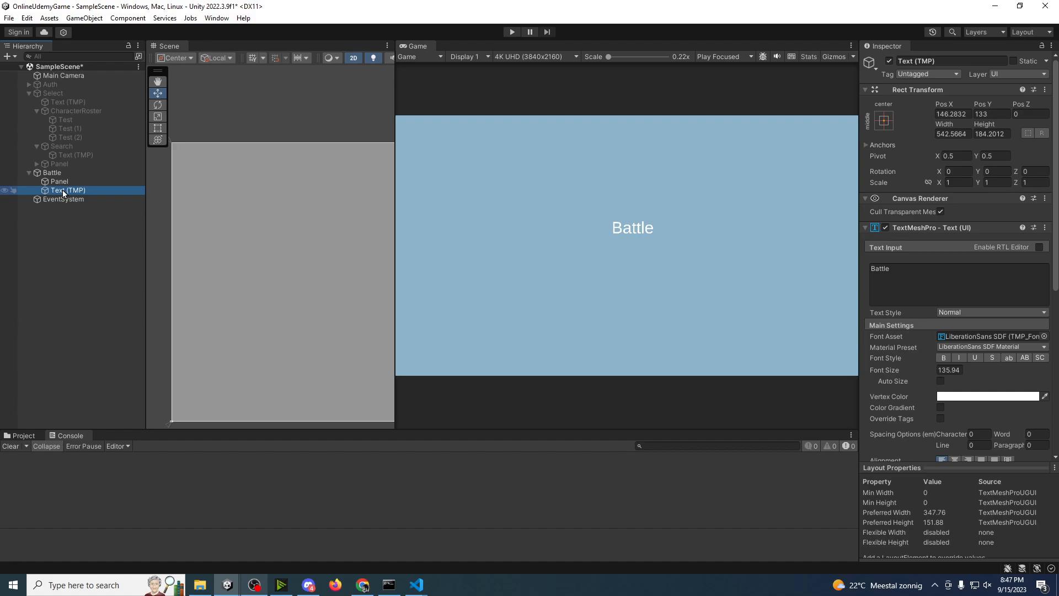
middle_drag(327, 220, 195, 211)
click(946, 280)
key(ctrl+a)
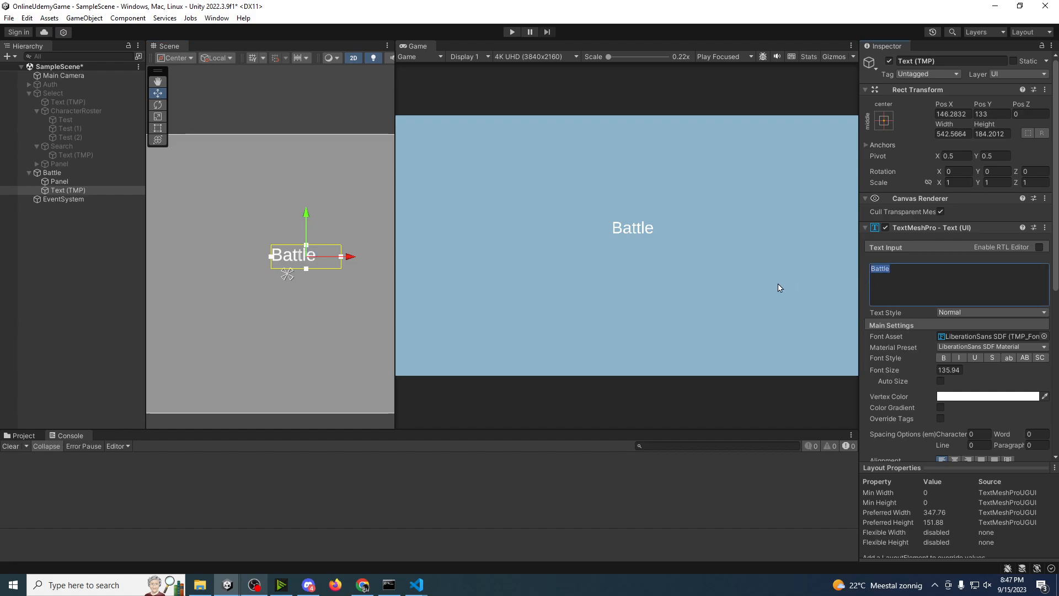
text(My Turn)
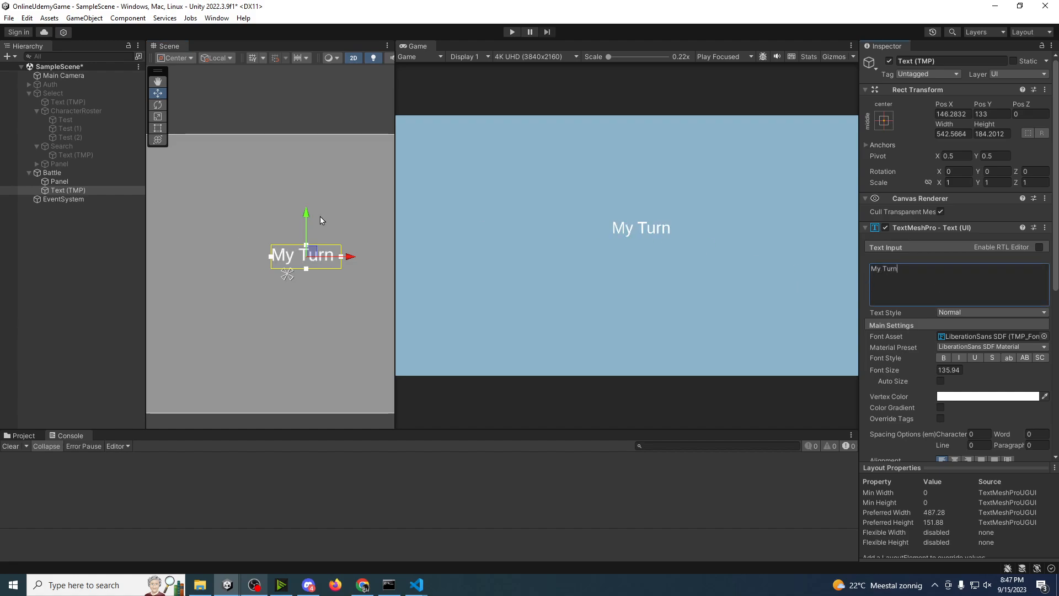
drag(307, 217, 307, 151)
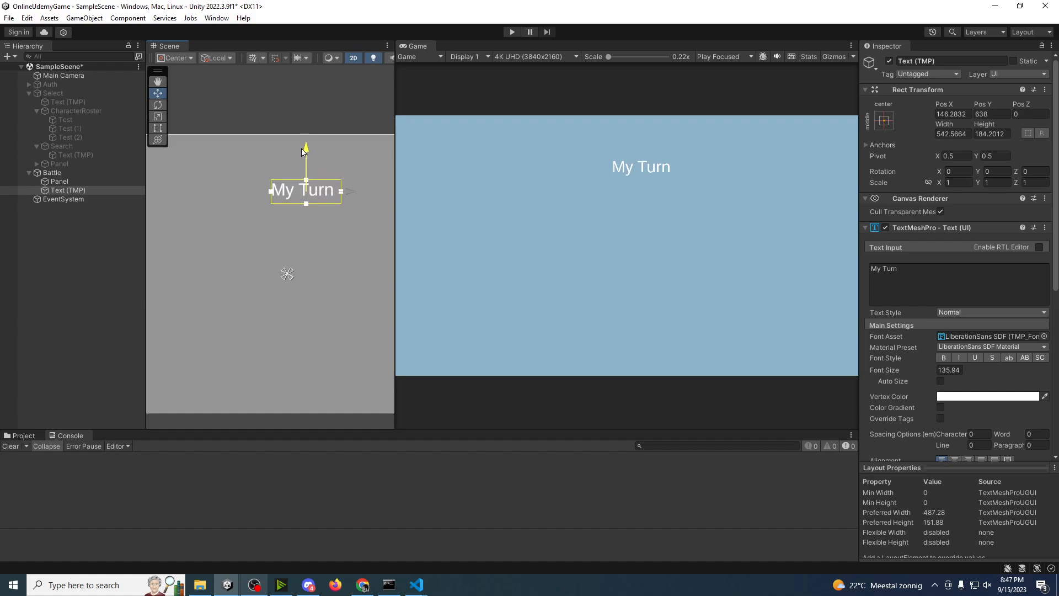
Step: Shrink the Battle canvas's panel from above to its lower part, with a Top offset of about 1298
click(84, 182)
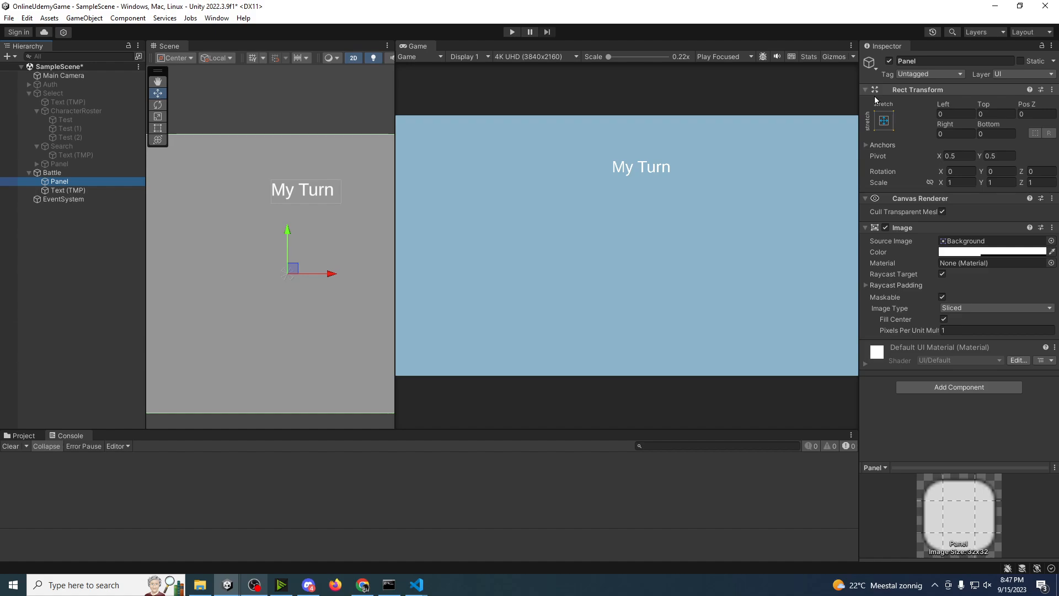
scroll(279, 253, down, 10)
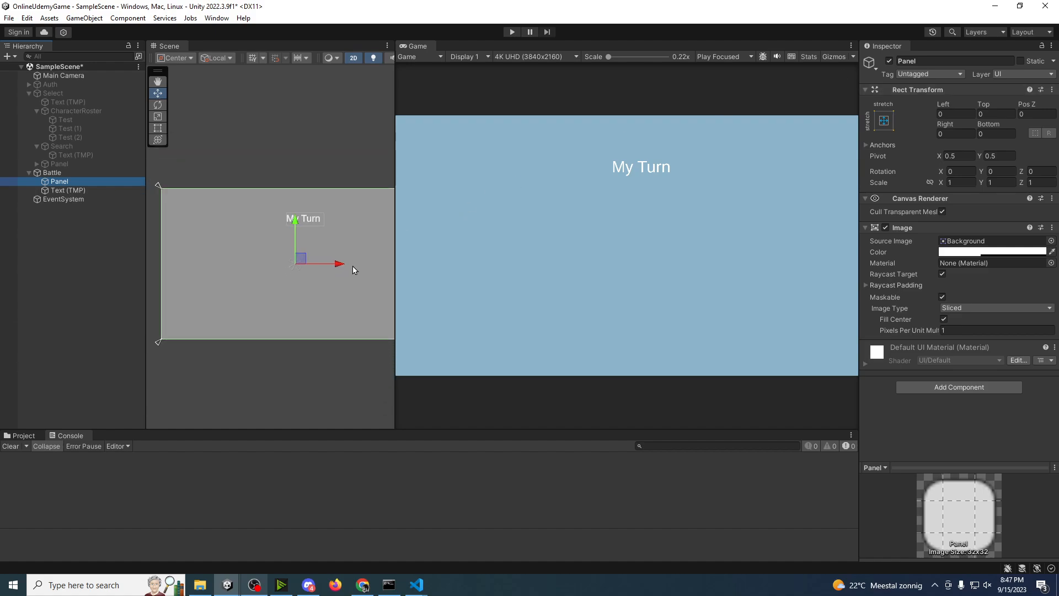
middle_drag(355, 268, 272, 295)
scroll(276, 293, up, 3)
key(t)
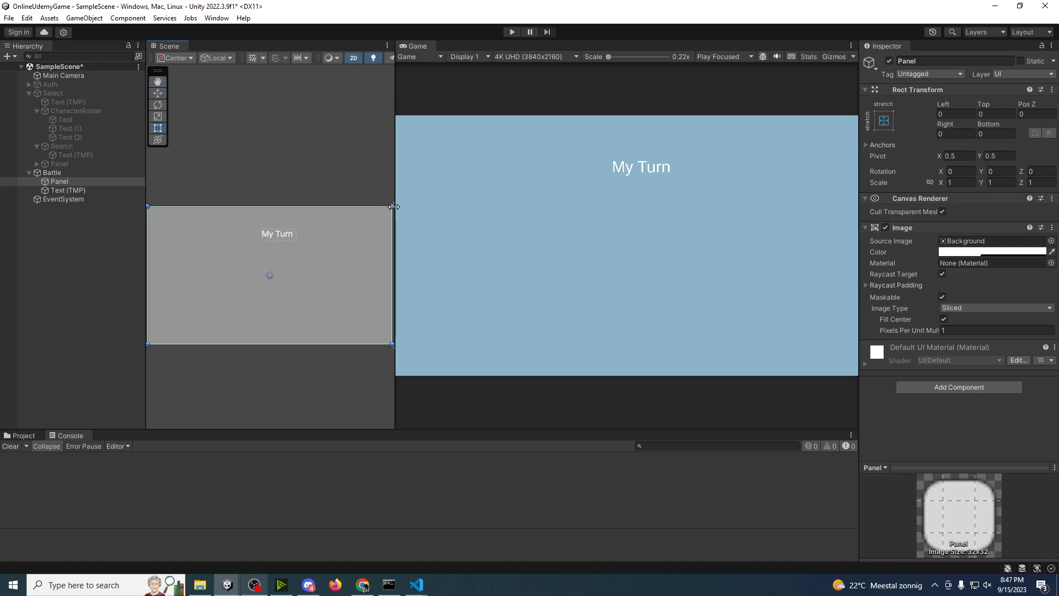
drag(389, 206, 389, 288)
middle_drag(316, 292, 363, 271)
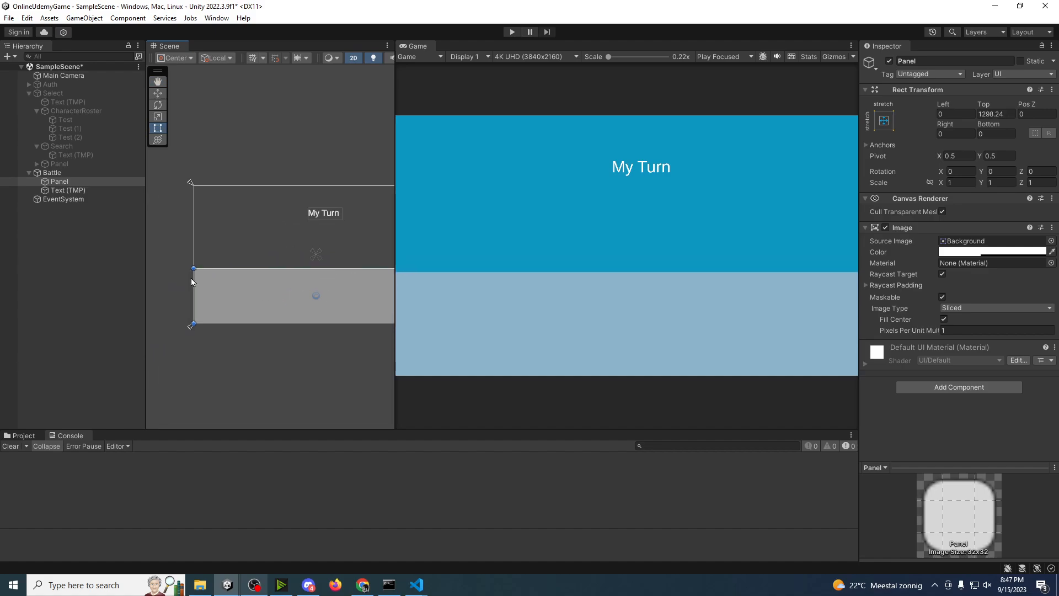
Step: Rename the Battle canvas's panel to SkillsRoster
click(70, 181)
click(62, 182)
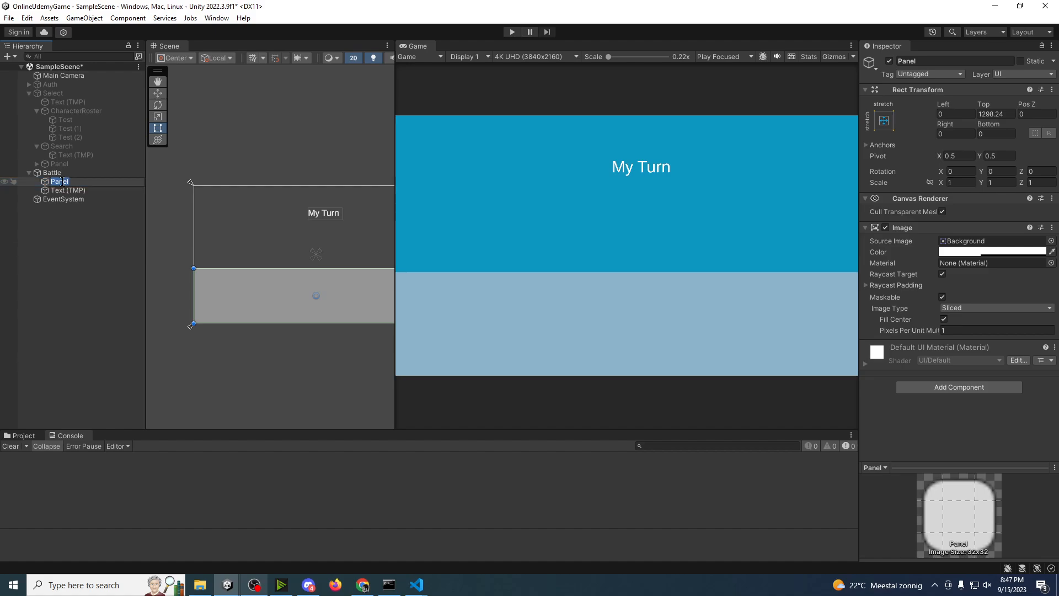
text(Skill)
key(BackSpace)
text(sRoster)
click(66, 190)
Step: Add a UI image to the Battle canvas and set its width and height to 500
click(59, 176)
right_click(60, 176)
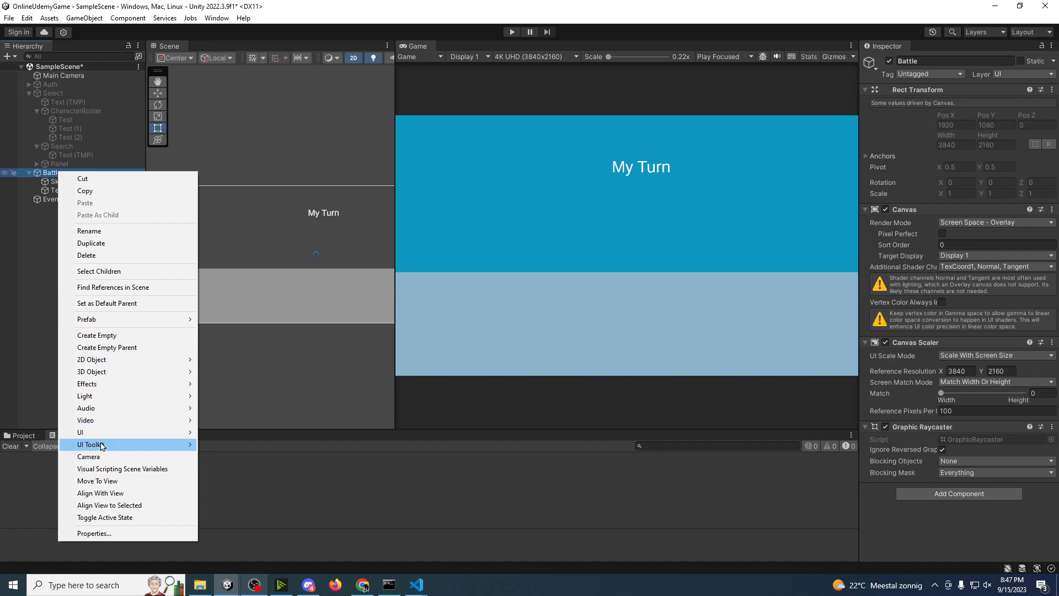
mouse_move(94, 436)
click(232, 263)
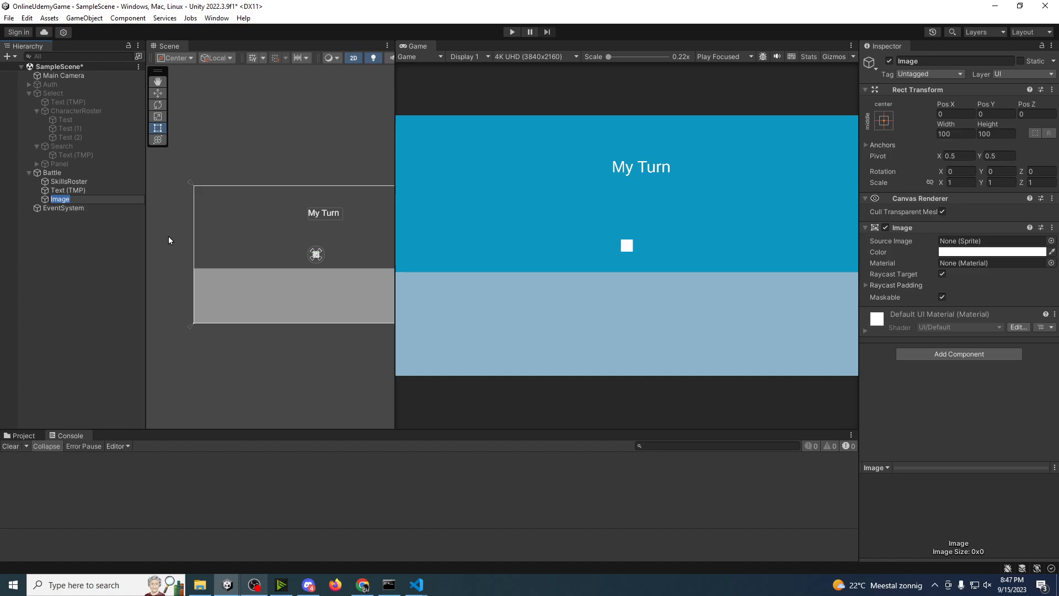
click(59, 192)
click(60, 197)
click(952, 113)
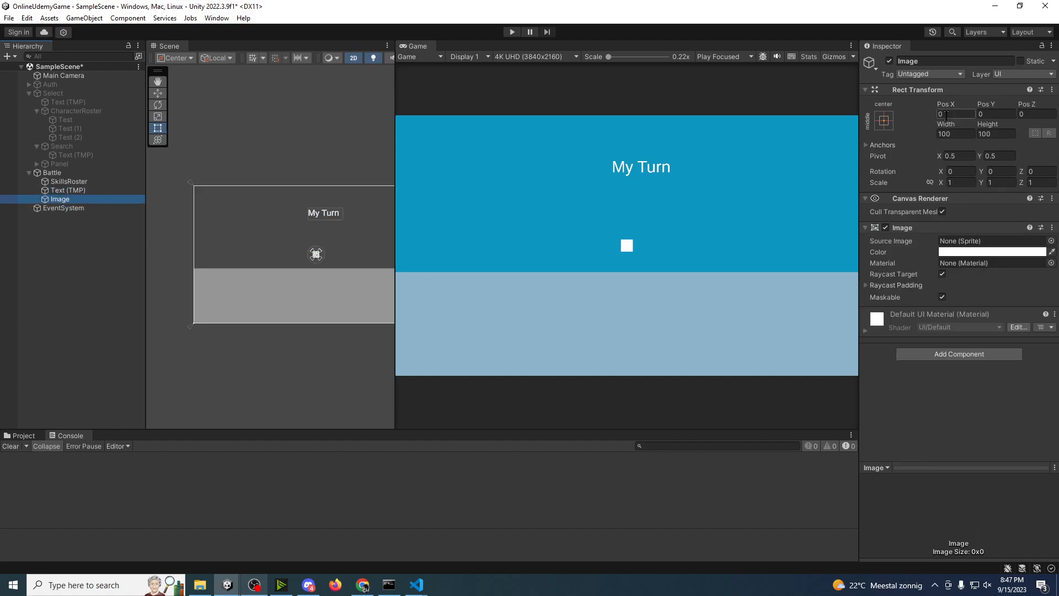
click(966, 132)
text(500)
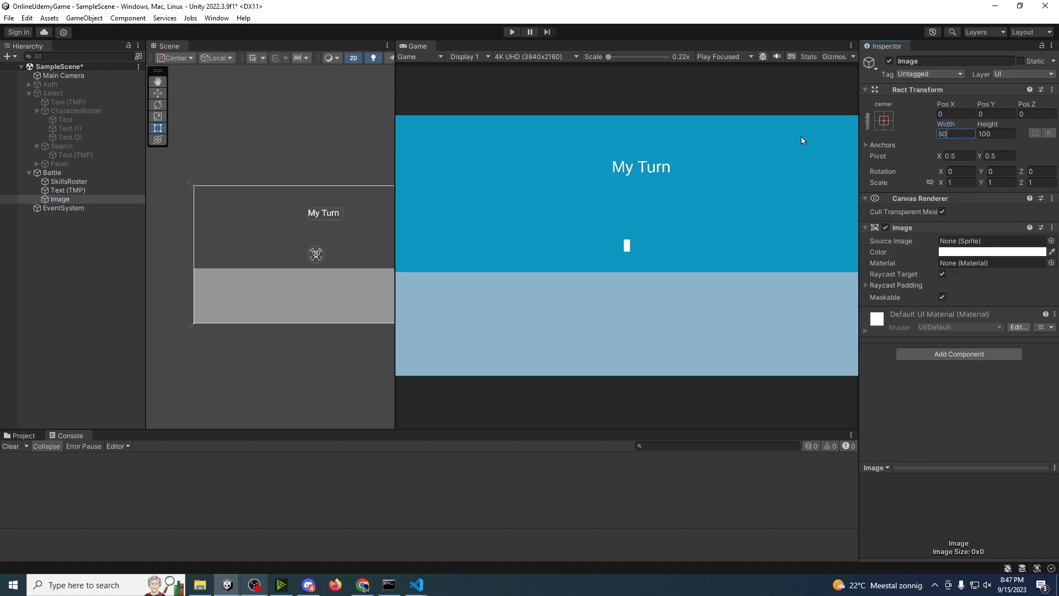
key(Tab)
text(500)
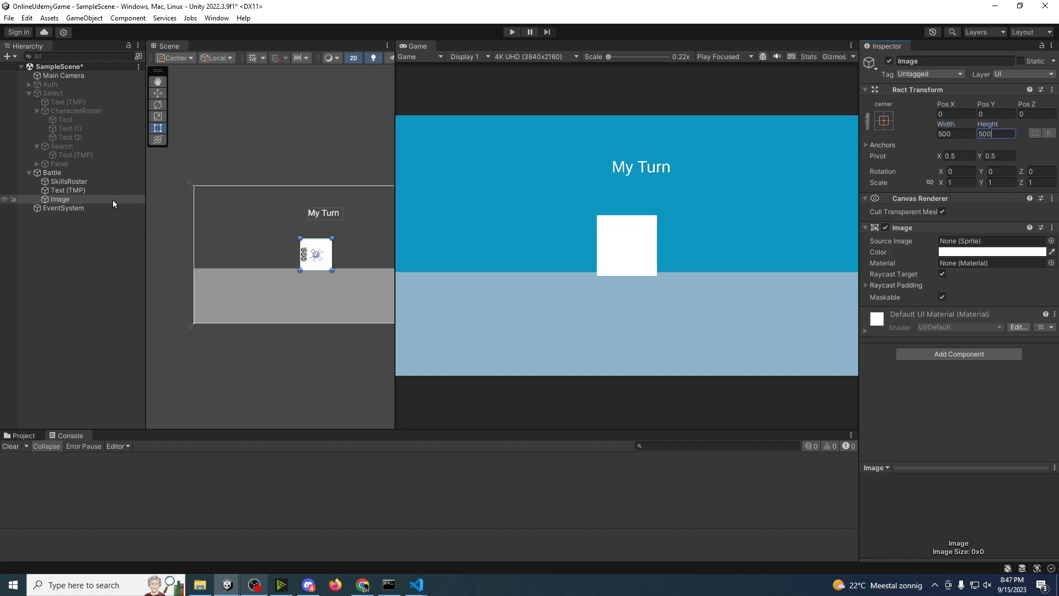
Step: Move the new image to about Pos X -1523, Pos Y 225 and rename it CharacterLeft
middle_drag(174, 227, 186, 230)
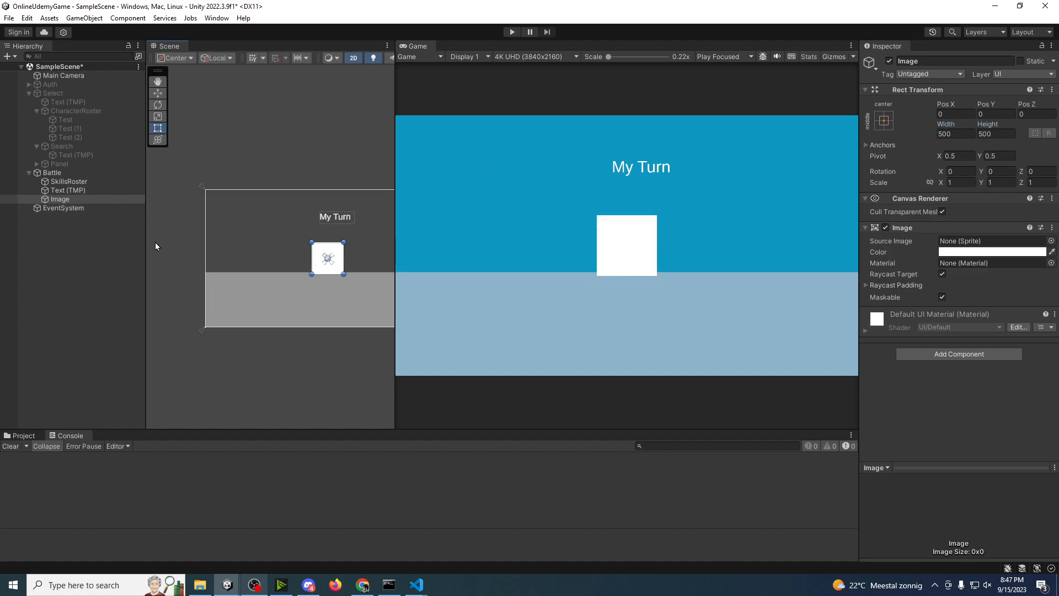
key(w)
drag(337, 259, 241, 248)
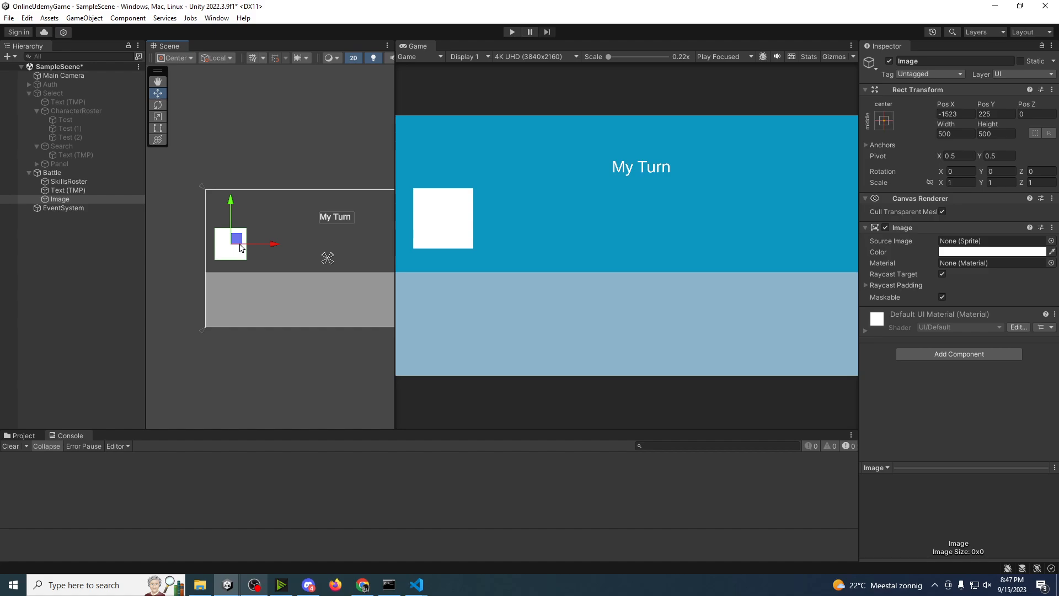
click(73, 200)
click(70, 200)
text(CharacterLeft)
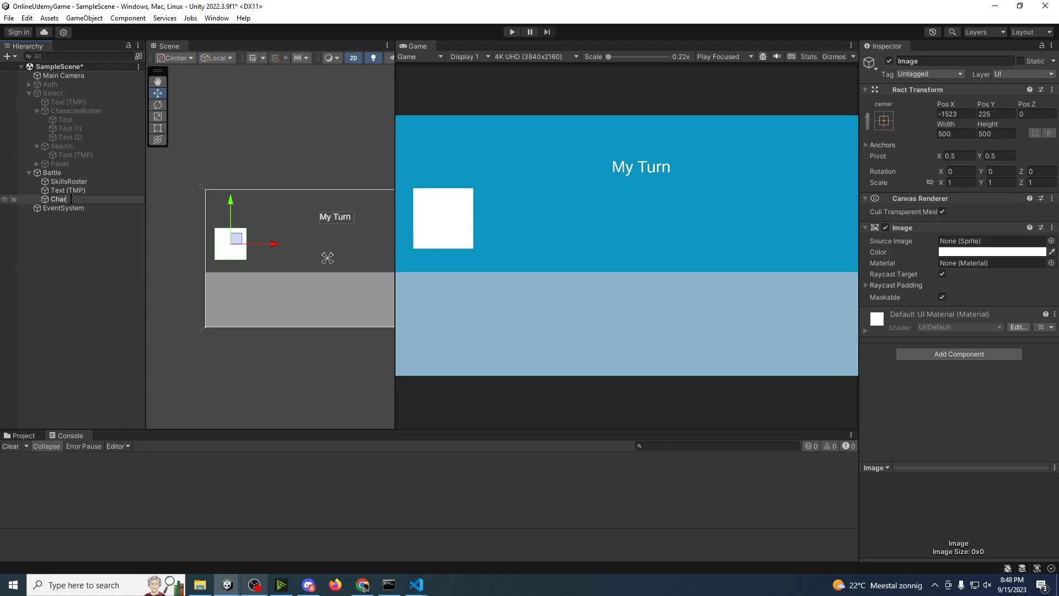
key(Return)
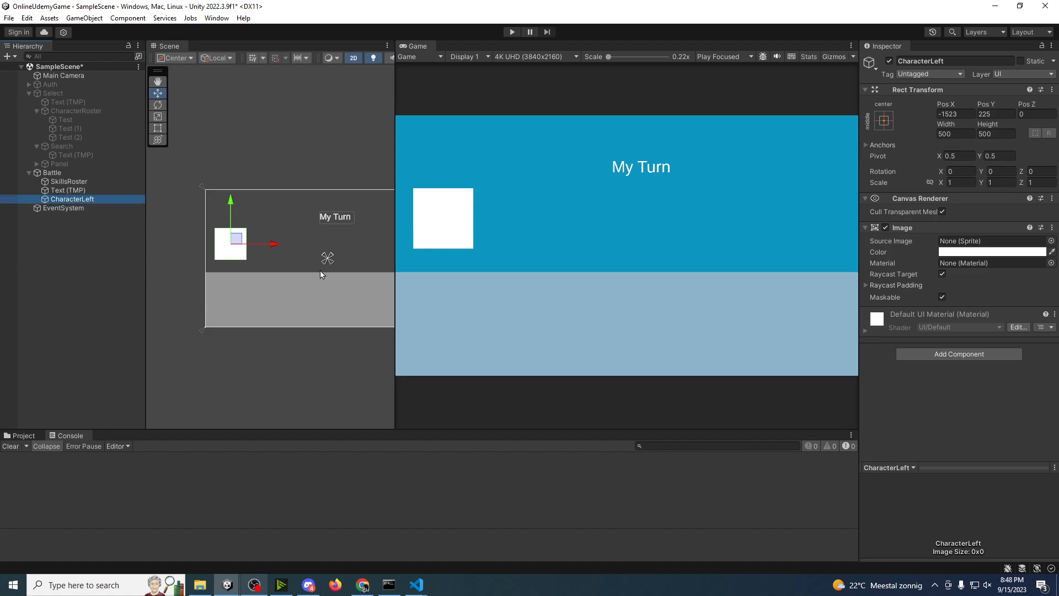
Step: Duplicate CharacterLeft, move the copy across the canvas to about Pos X 1541, and rename it CharacterRight
key(ctrl+d)
drag(272, 243, 464, 247)
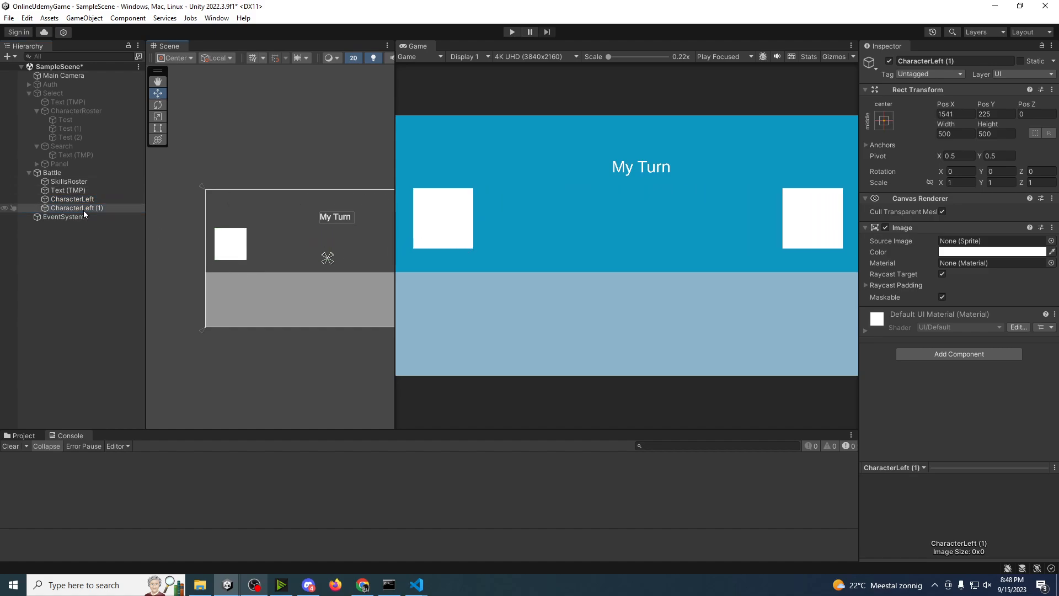
click(104, 208)
key(F2)
text(Char)
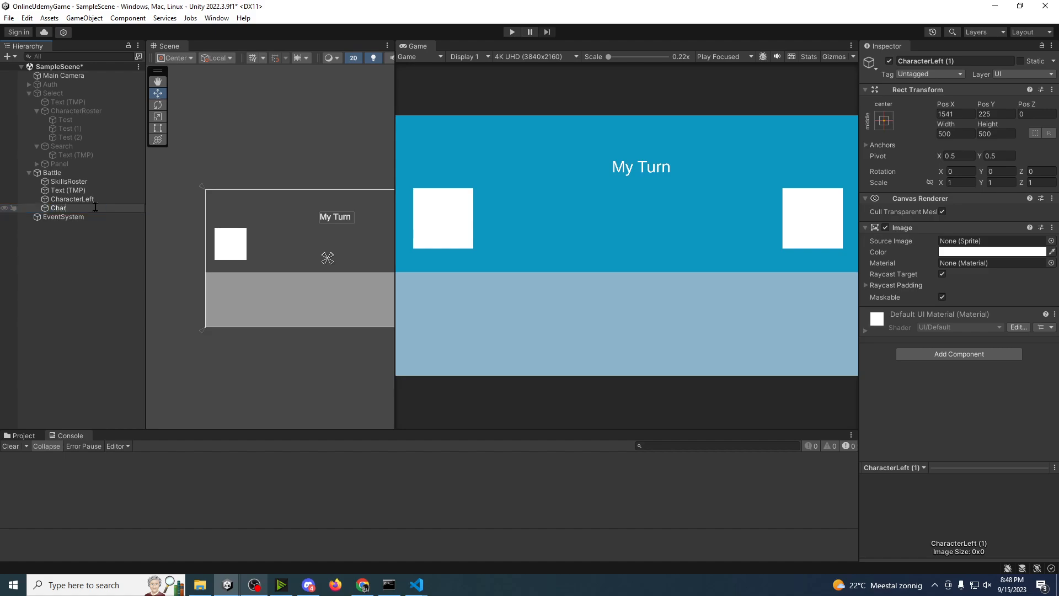
text(acterRight)
key(Return)
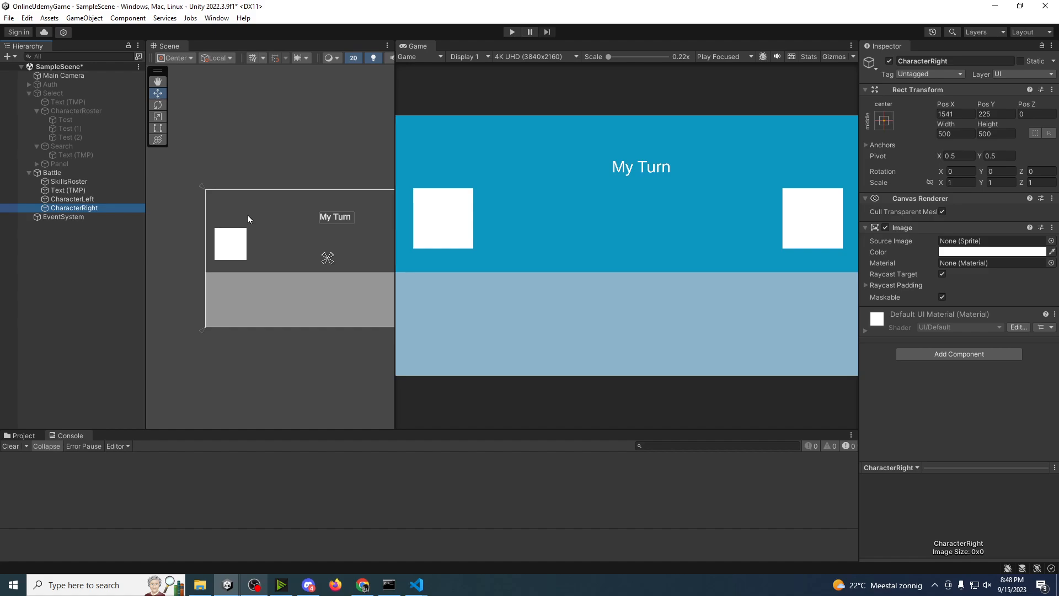
Step: Add a UI image named Health to the Battle canvas and move it to about Pos X -1186, Pos Y 926
middle_drag(241, 221, 184, 223)
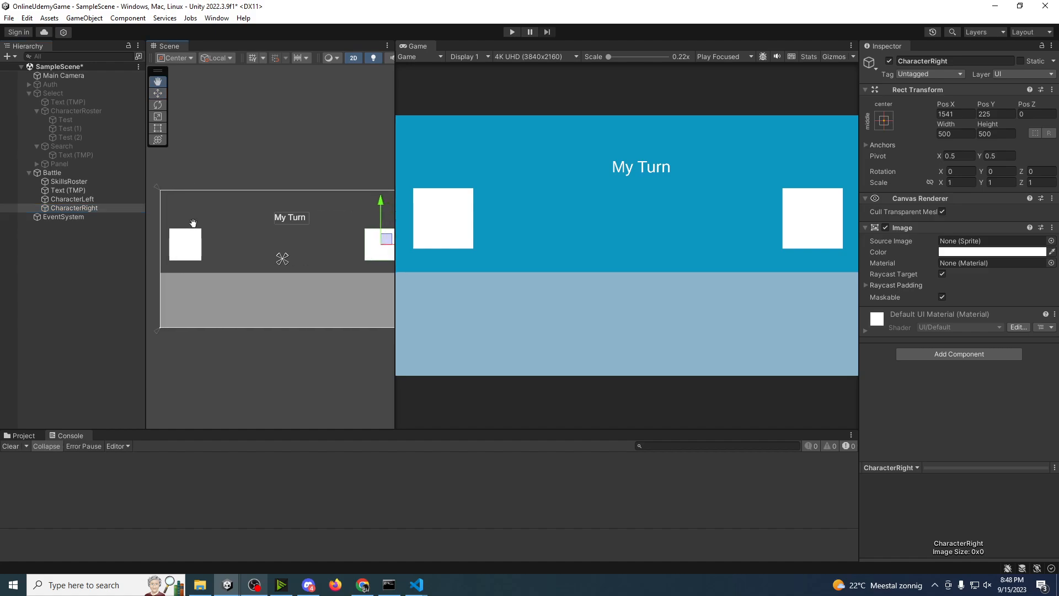
click(80, 173)
right_click(79, 173)
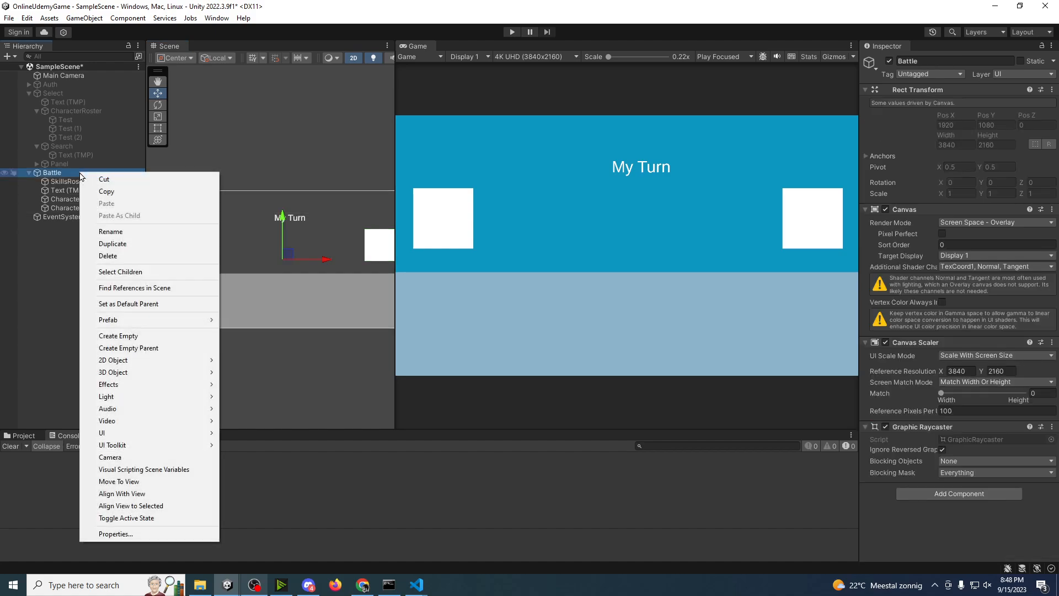
mouse_move(127, 433)
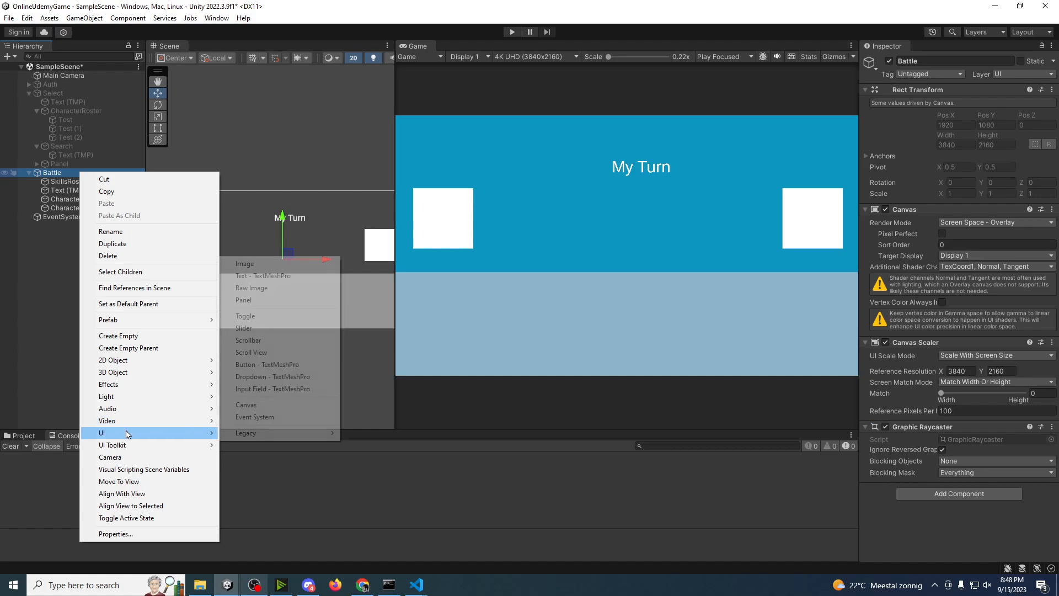
click(257, 268)
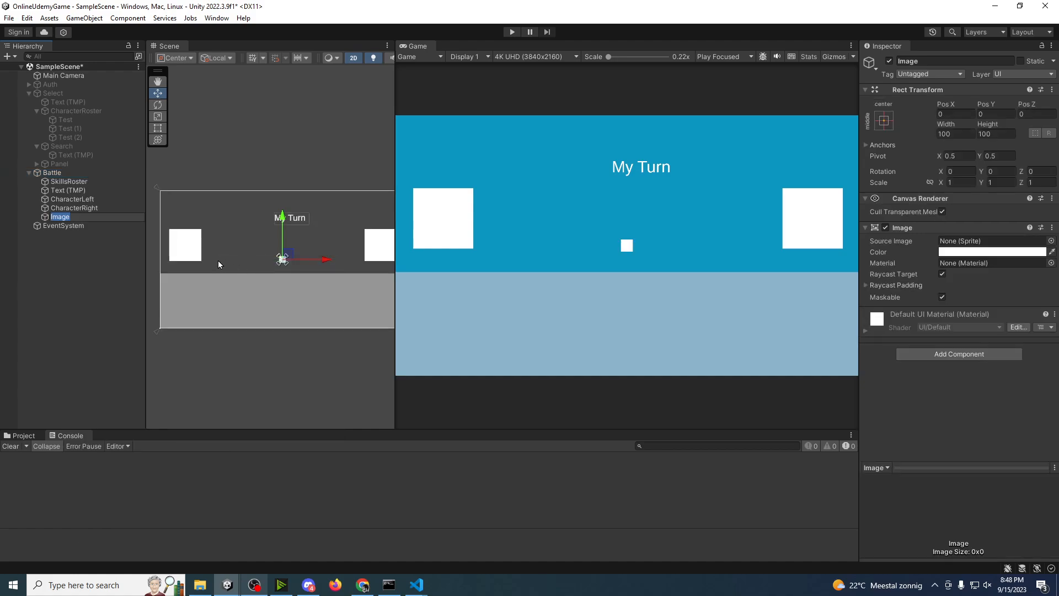
text(Health)
key(Return)
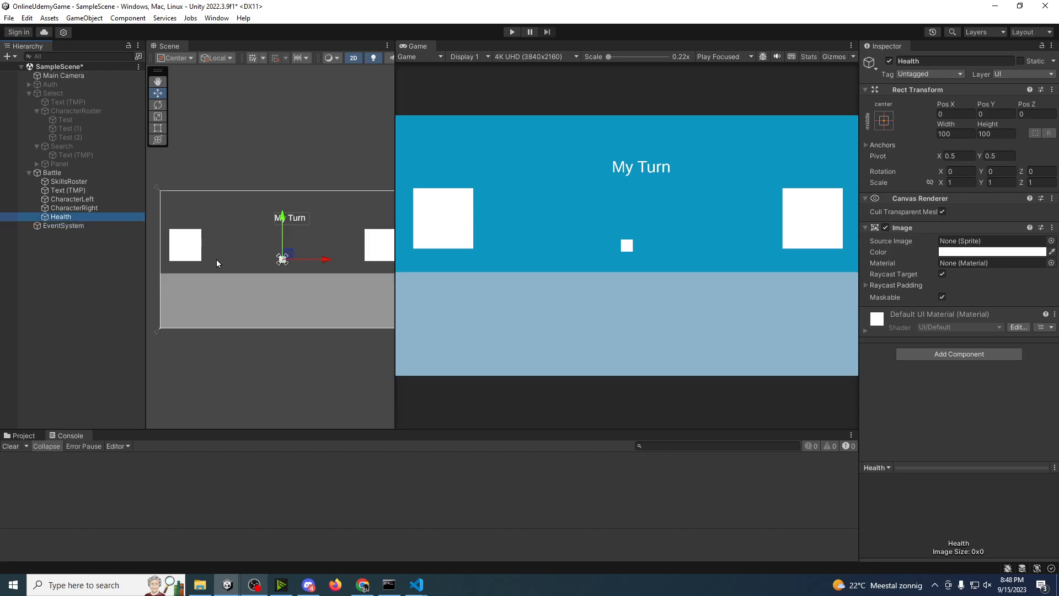
mouse_move(284, 257)
mouse_down()
mouse_move(254, 198)
mouse_move(212, 197)
mouse_up()
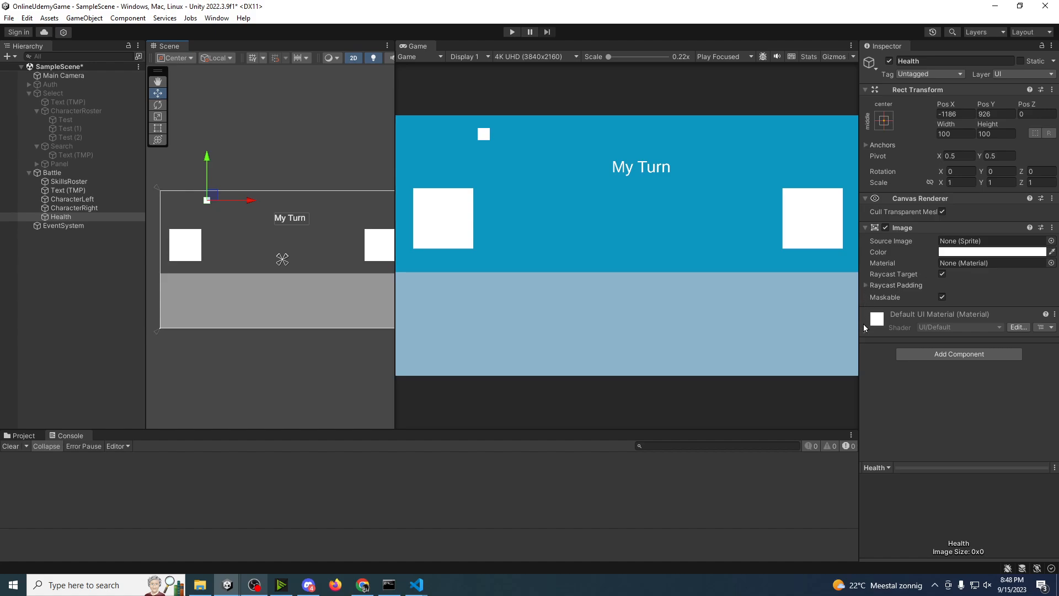
Step: Assign UISprite as the Health image's source image
click(866, 285)
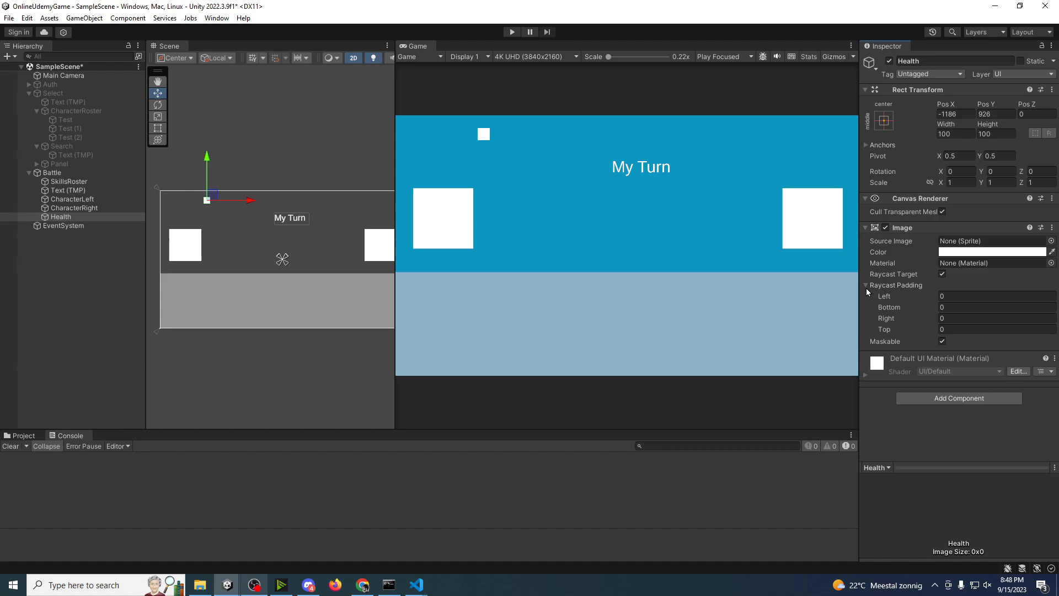
click(867, 286)
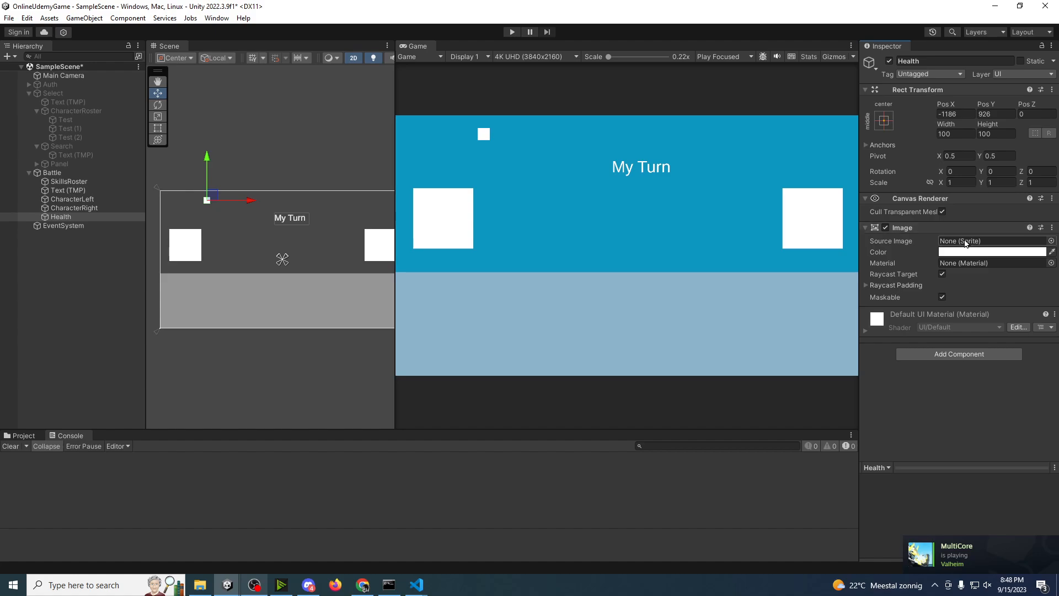
click(1052, 241)
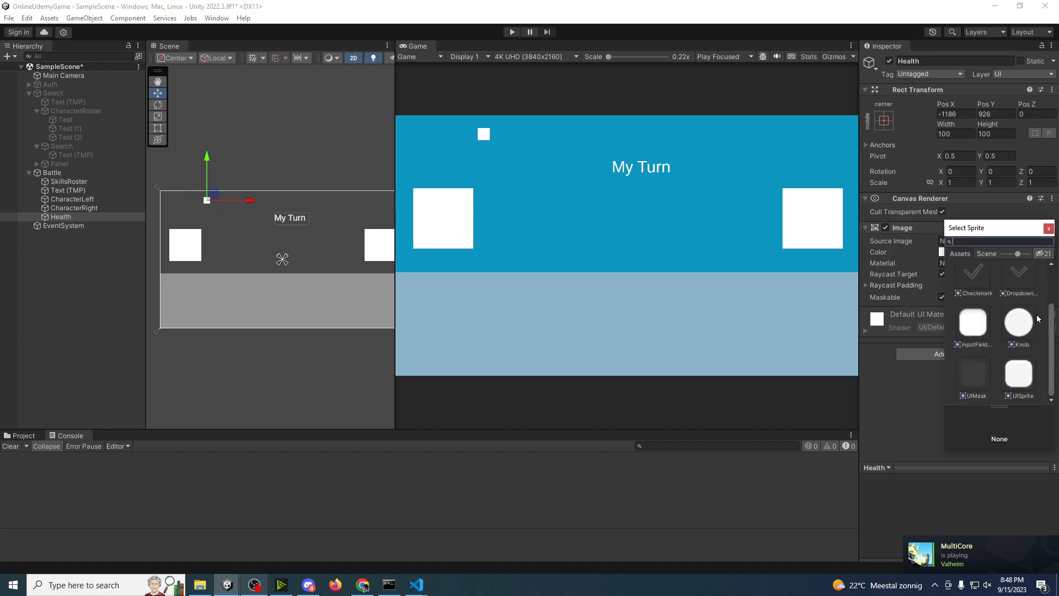
click(1018, 373)
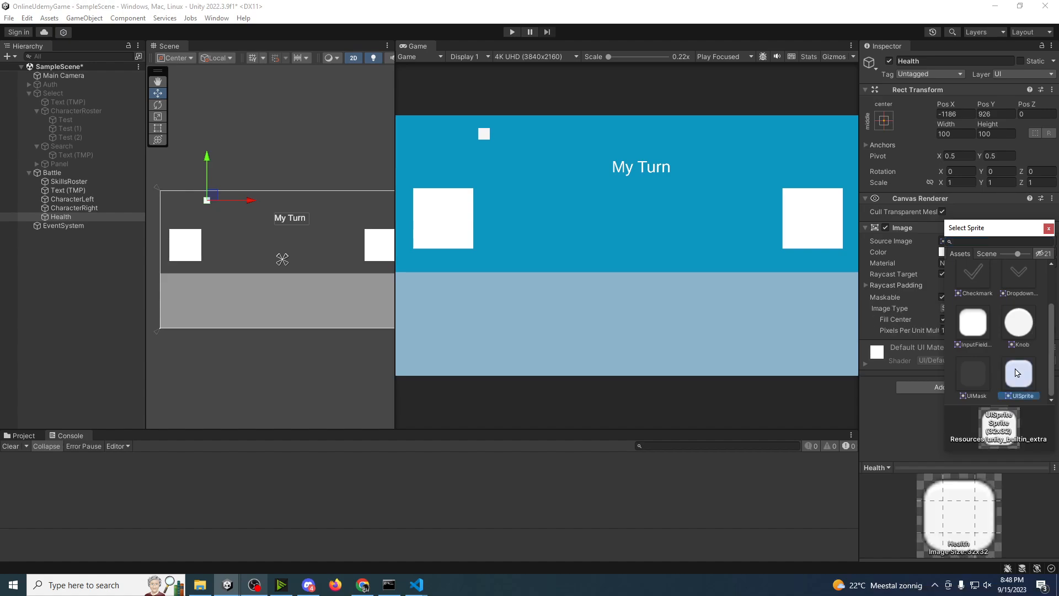
click(1049, 228)
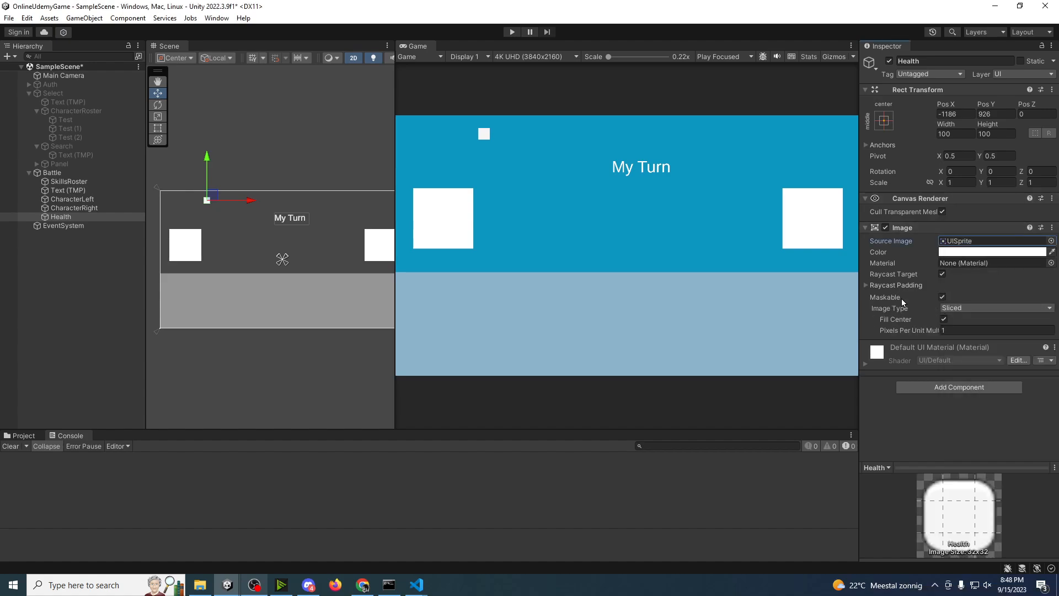
Step: Set the Health image's type to Filled with a Horizontal fill method and Left fill origin
click(970, 307)
click(977, 358)
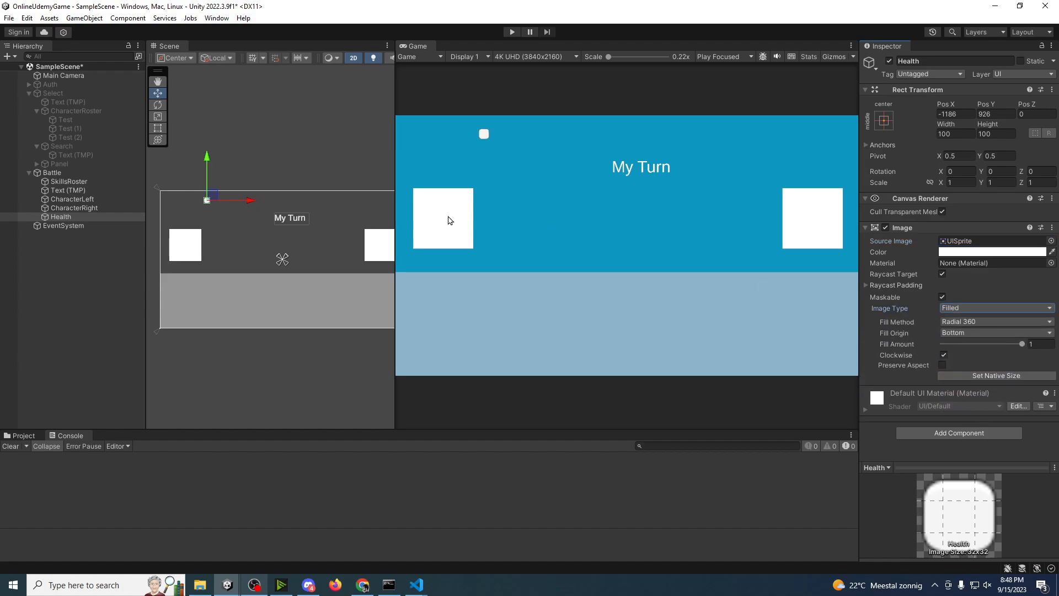
middle_drag(270, 218, 281, 221)
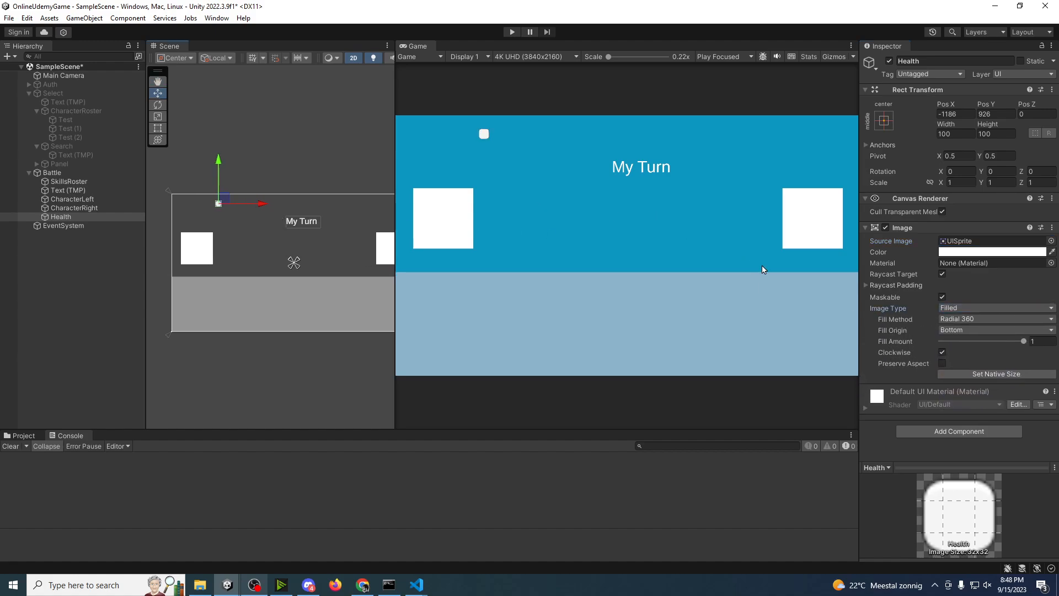
click(958, 323)
click(981, 331)
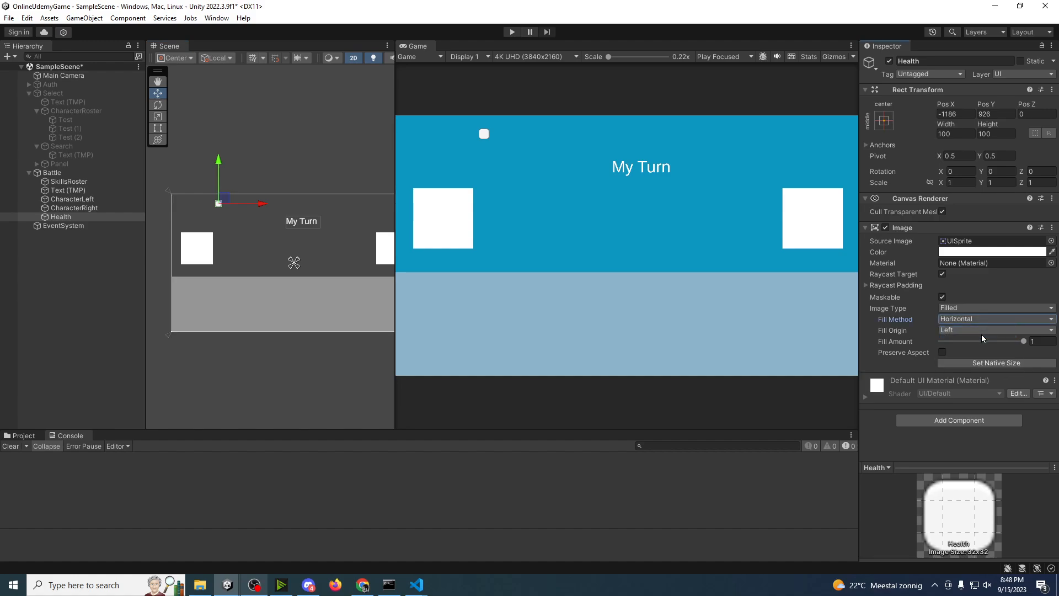
click(971, 331)
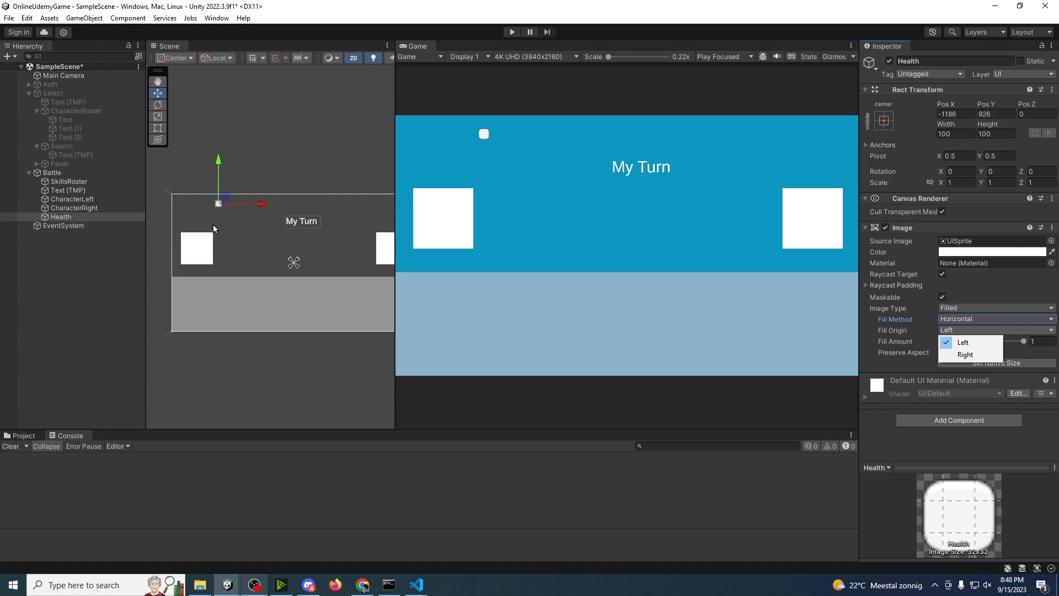
Step: Widen the Health image to about 1179 and assign InputFieldBackground as its source image
click(961, 123)
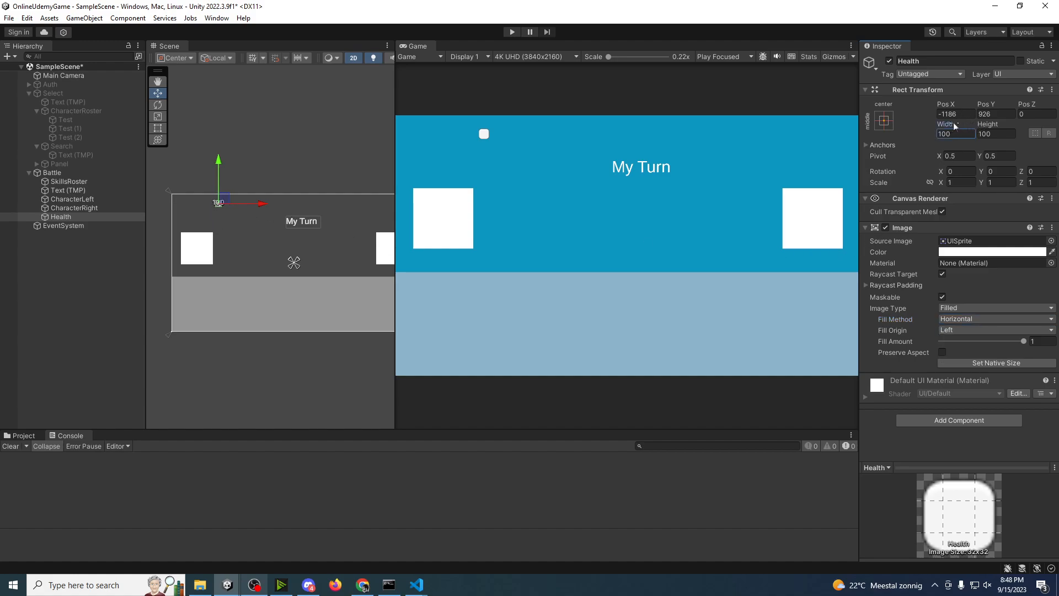
mouse_move(954, 122)
mouse_down()
mouse_move(115, 137)
mouse_move(576, 109)
mouse_move(837, 124)
mouse_up()
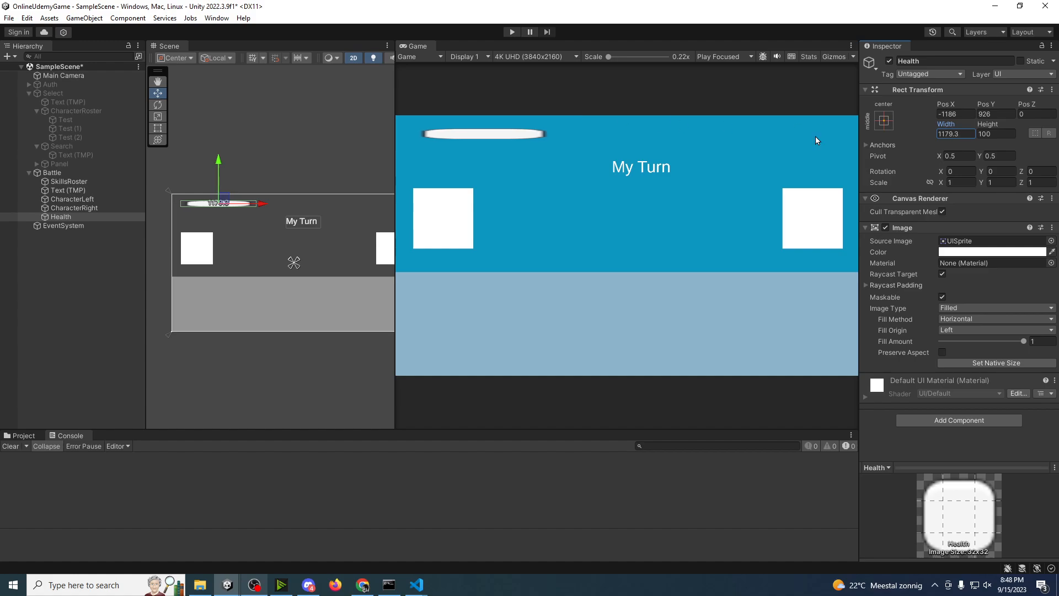
click(1050, 242)
click(972, 329)
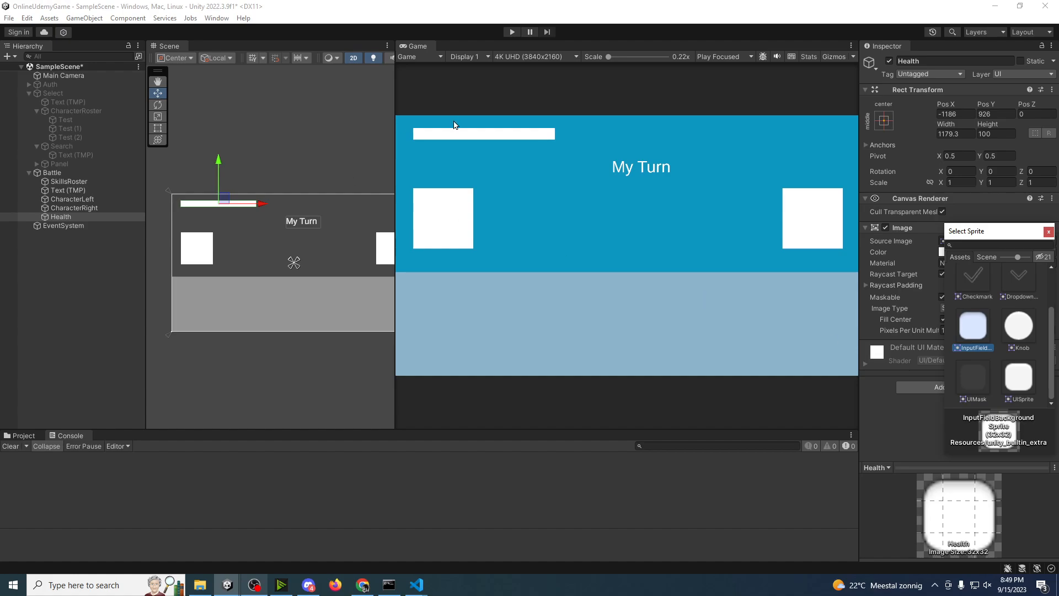
click(1049, 231)
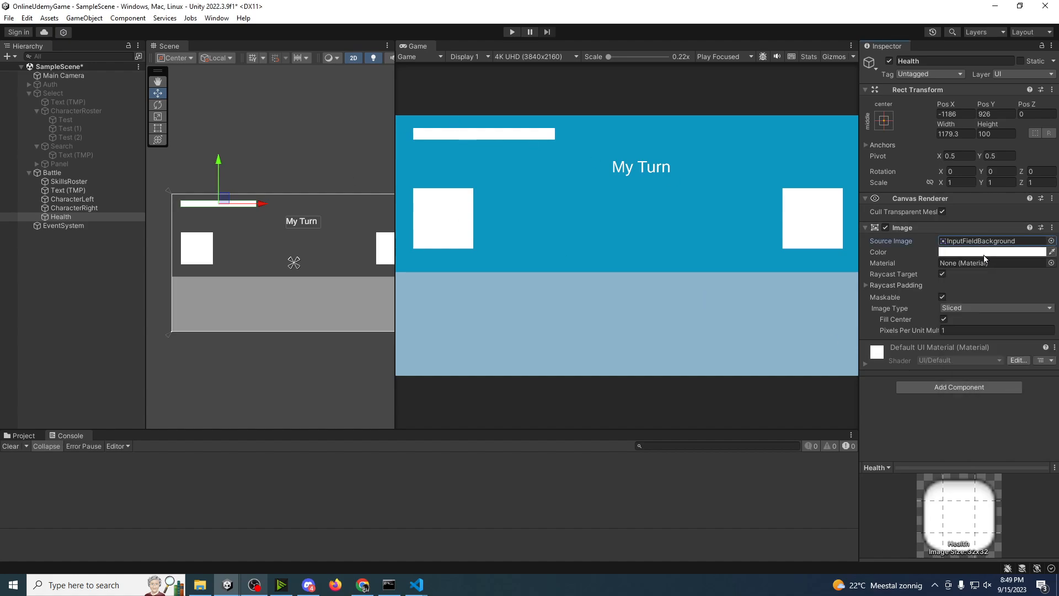
Step: Color the Health bar red (FF0000) and move it towards the canvas's centre, to about Pos X -736
click(983, 253)
drag(1007, 333, 1035, 284)
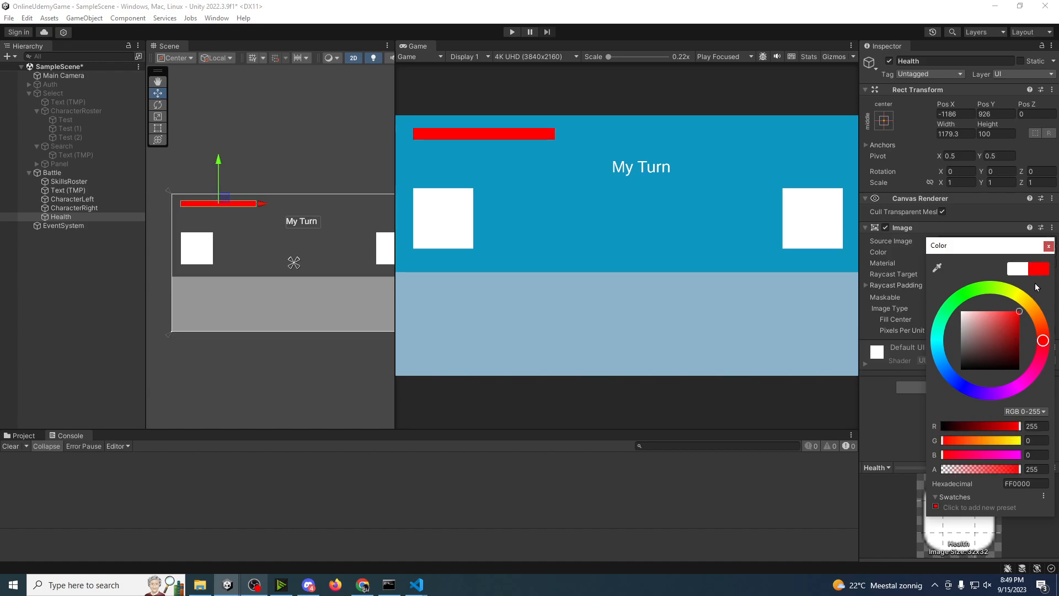
click(1047, 250)
middle_drag(273, 212, 247, 215)
drag(238, 209, 264, 204)
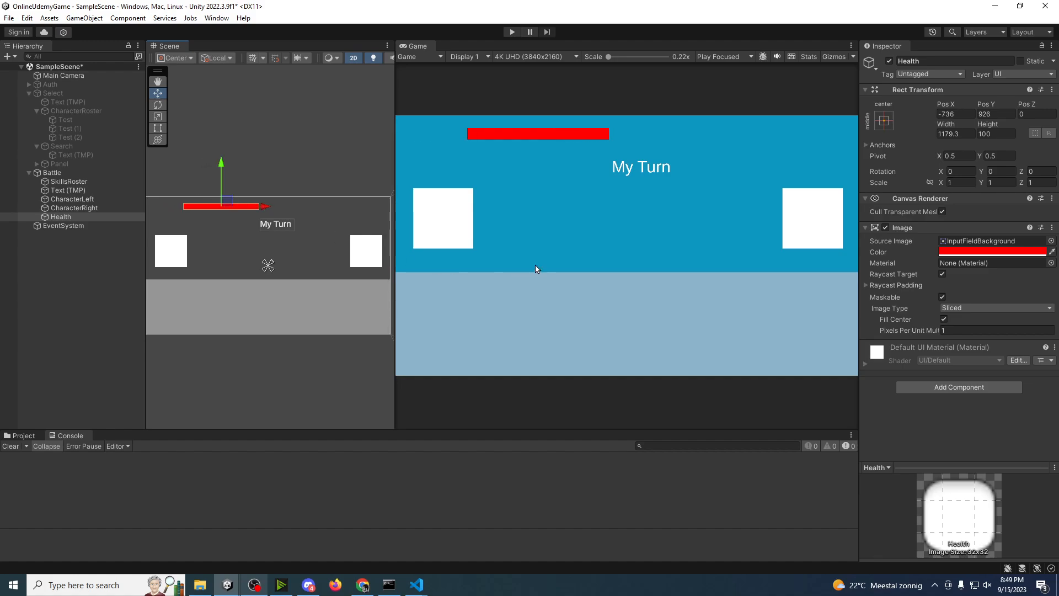
Step: Shift the My Turn text horizontally to line up with the canvas's centre
click(83, 190)
click(316, 220)
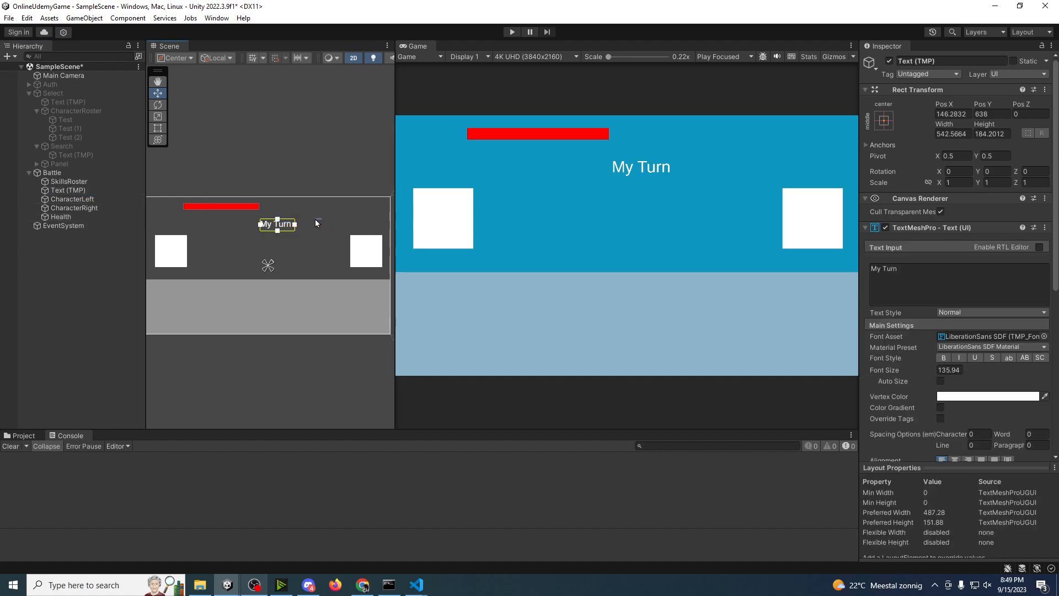
key(ctrl+z)
drag(321, 226, 313, 226)
Step: Set the Health bar's width to 1500 and move it to about Pos X -805
click(88, 217)
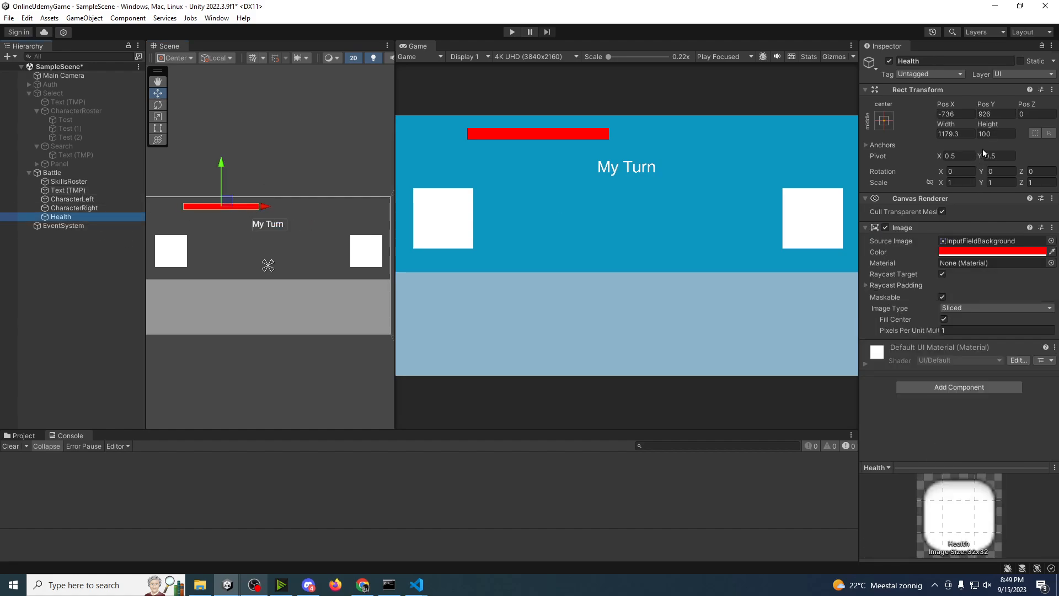
click(967, 133)
text(1200)
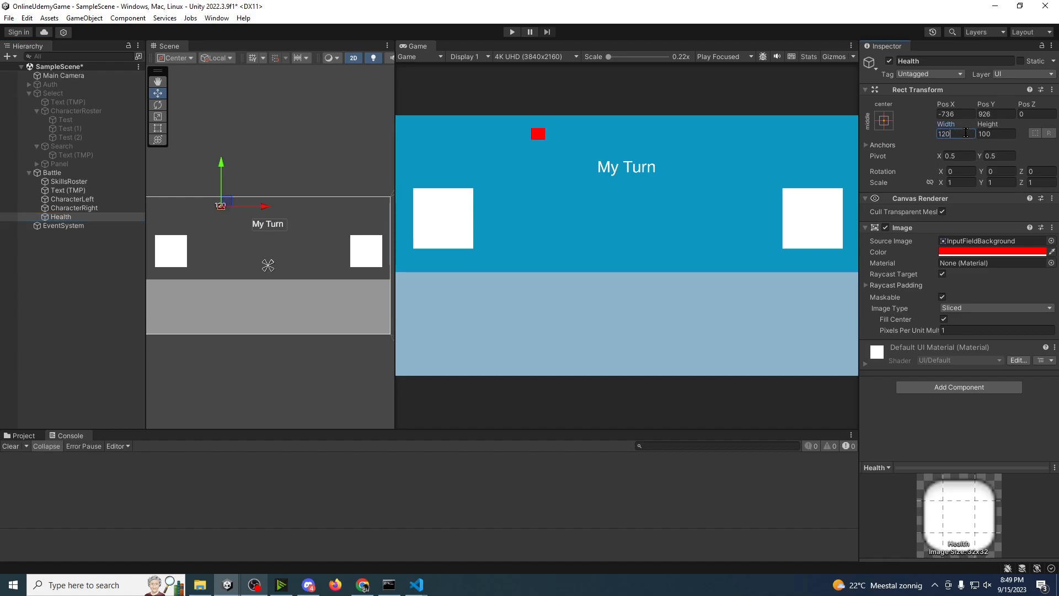
key(BackSpace)
key(BackSpace)
key(BackSpace)
key(BackSpace)
text(1500)
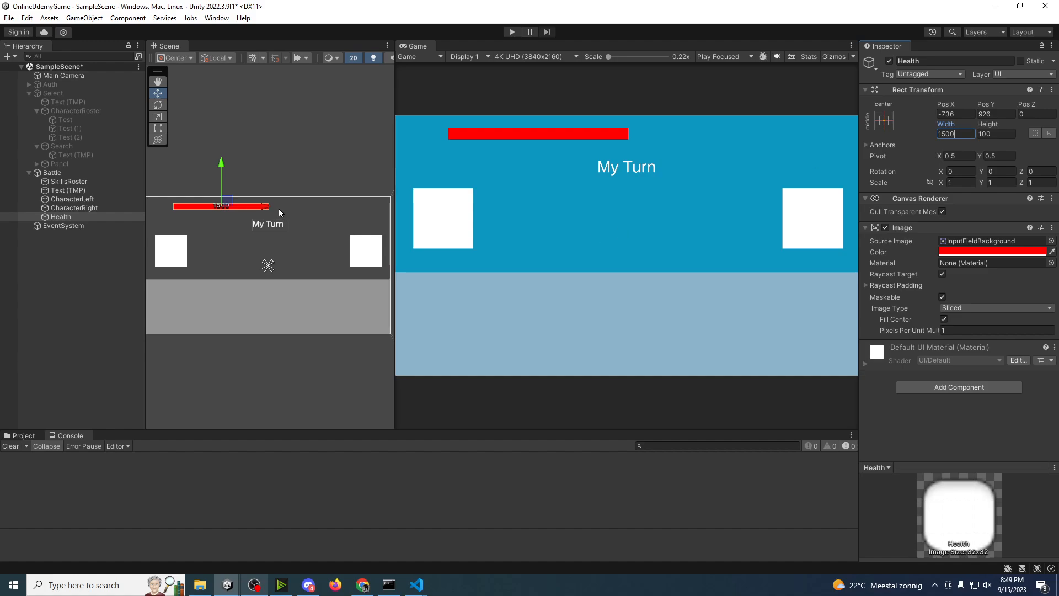
drag(267, 210, 262, 210)
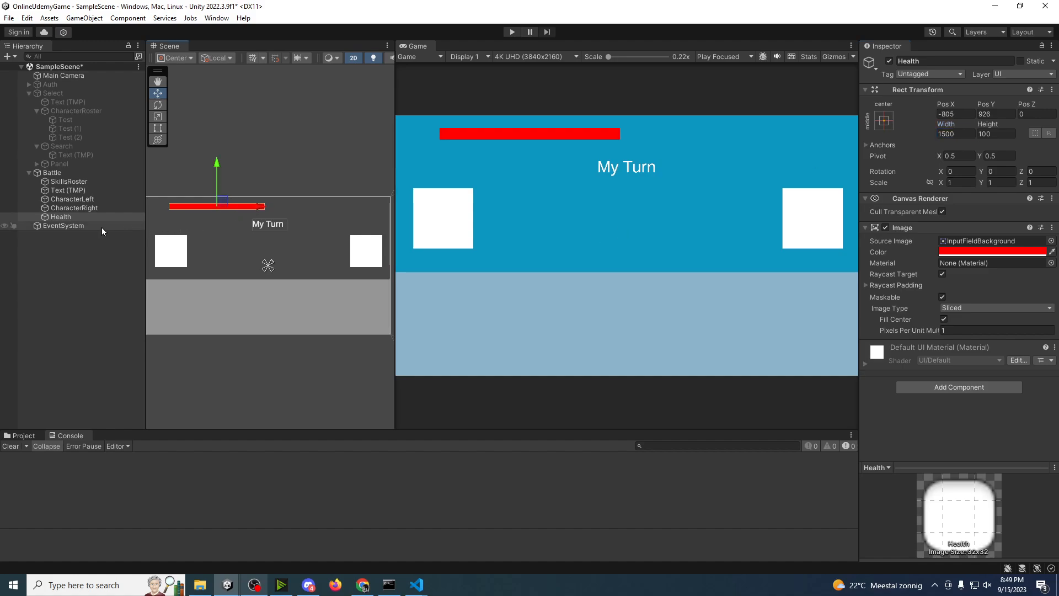
Step: Rename the Health image as HealthLeft, then duplicate it and undo the duplication
click(72, 219)
click(72, 219)
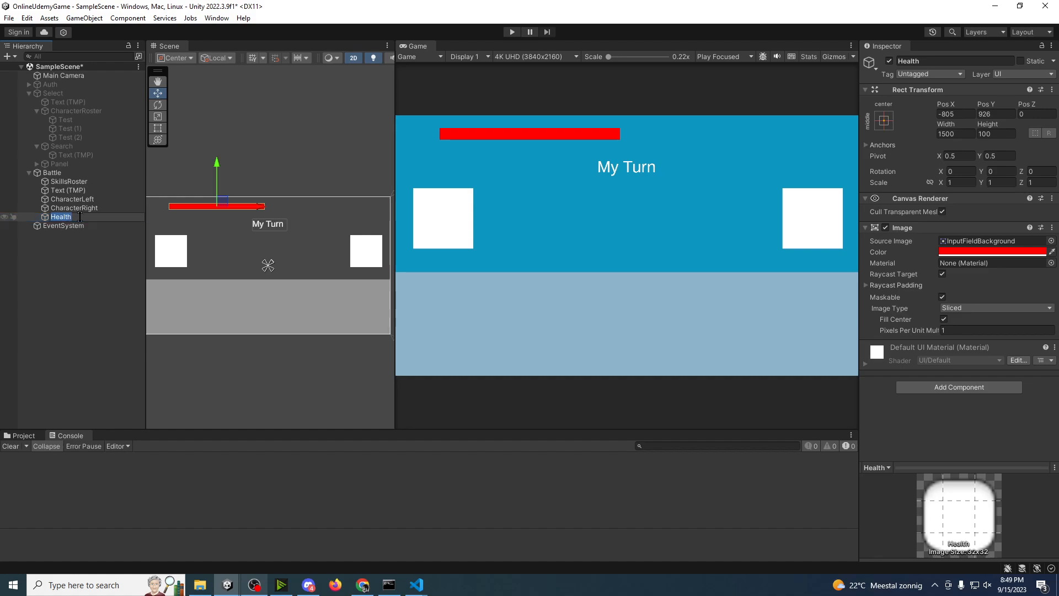
text(HealthLeft)
key(Return)
key(ctrl+d)
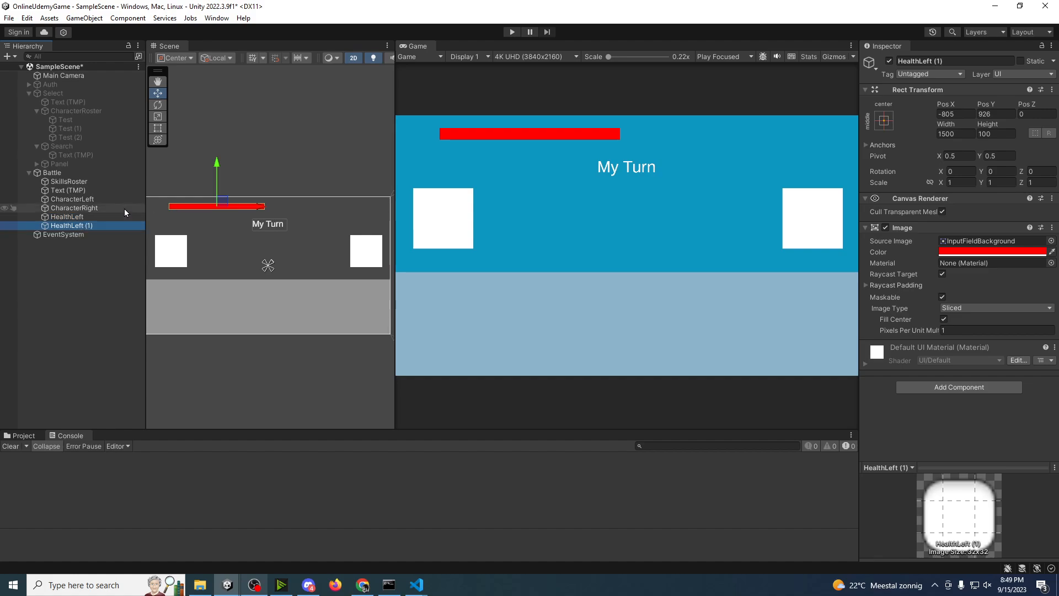
key(ctrl+z)
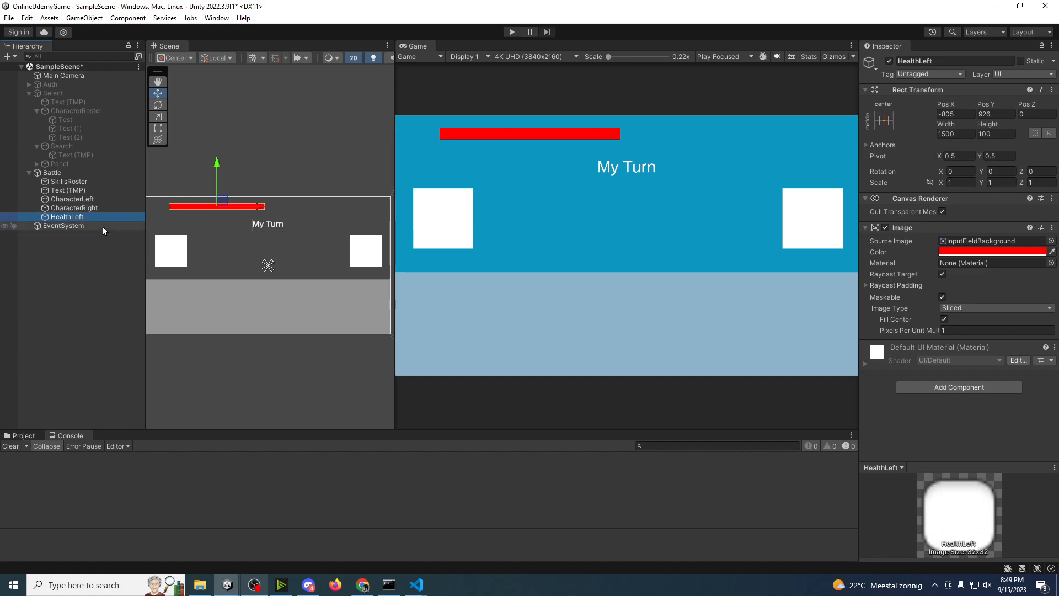
Step: Set HealthLeft's image type to Filled while keeping InputFieldBackground as its source image
click(94, 208)
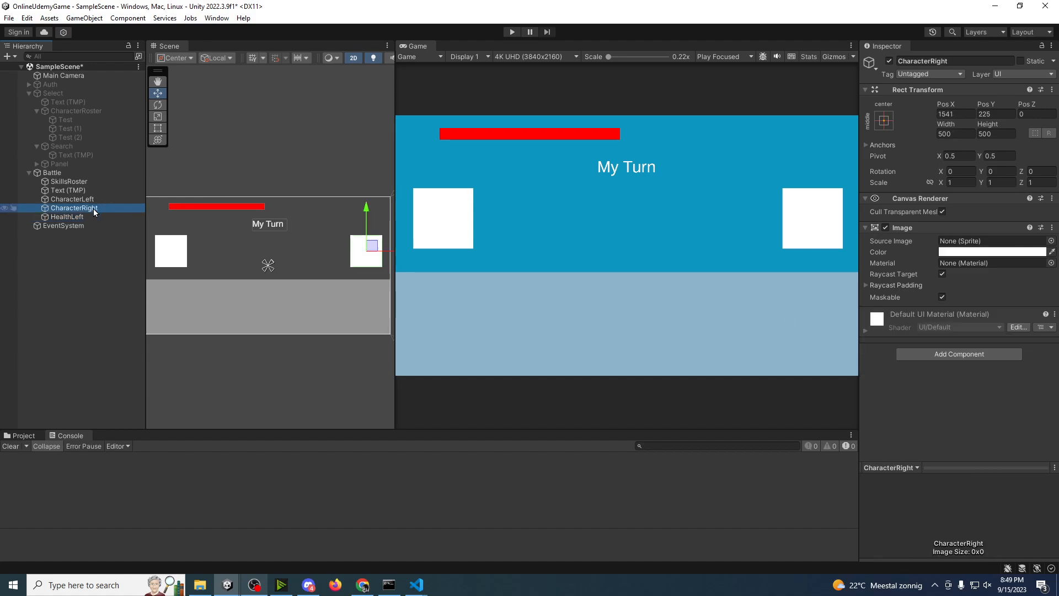
click(91, 217)
click(944, 308)
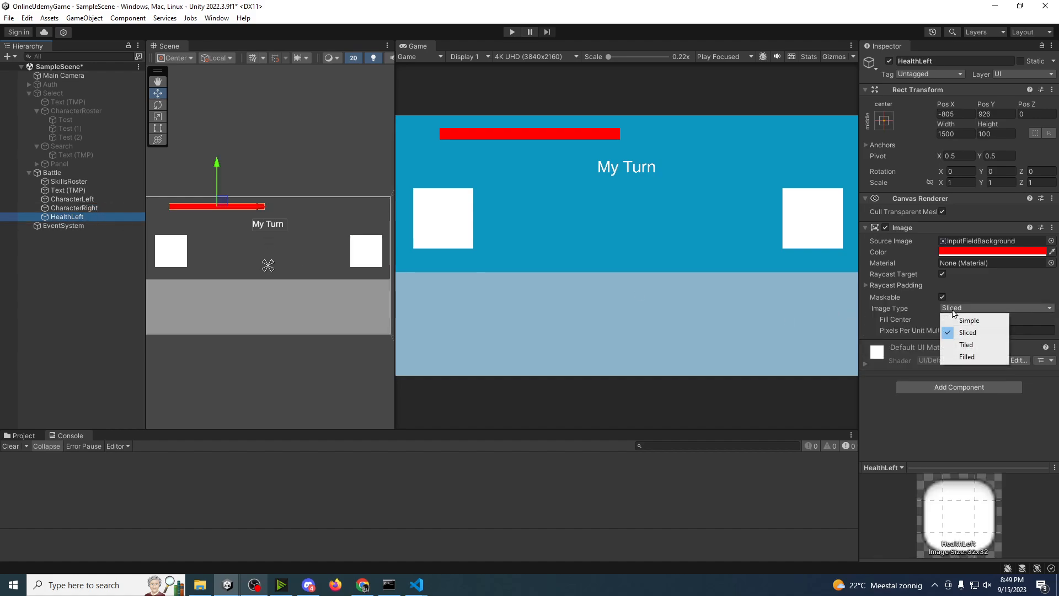
click(968, 357)
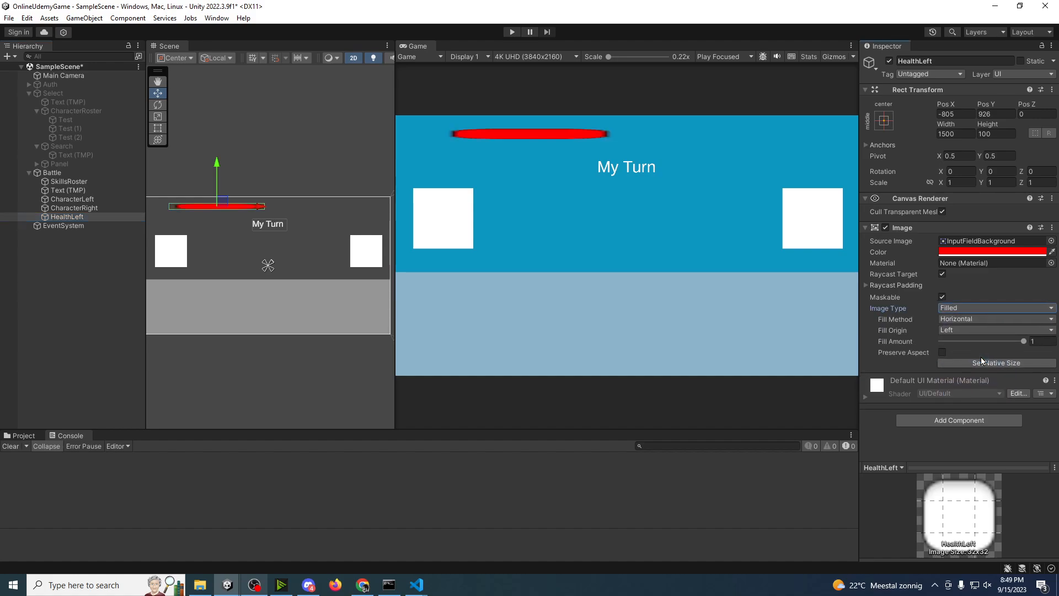
Step: Try the Background sprite as HealthLeft's source image with the Filled image type
click(1051, 241)
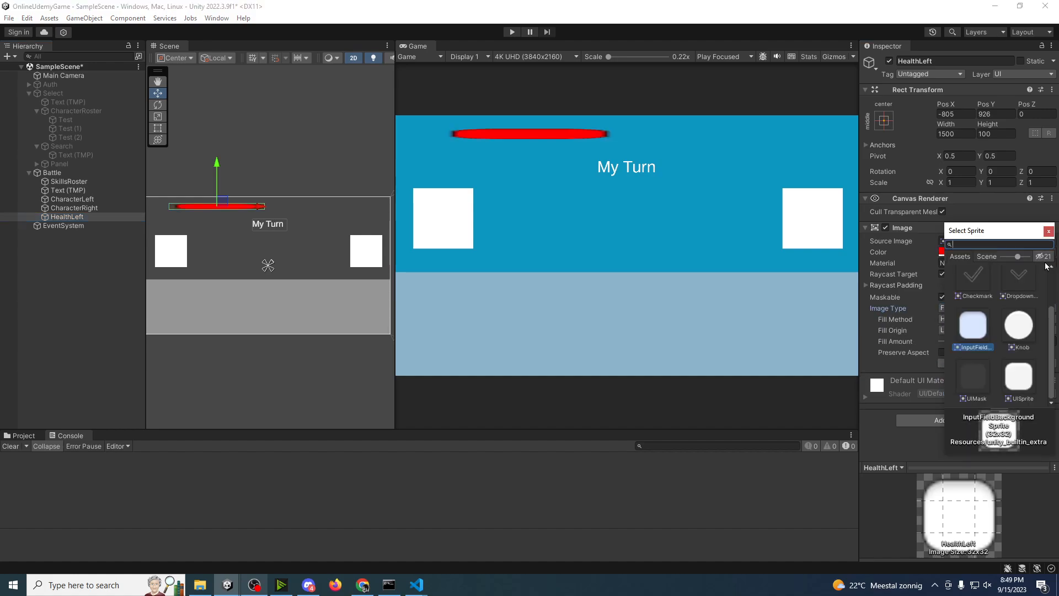
click(1019, 293)
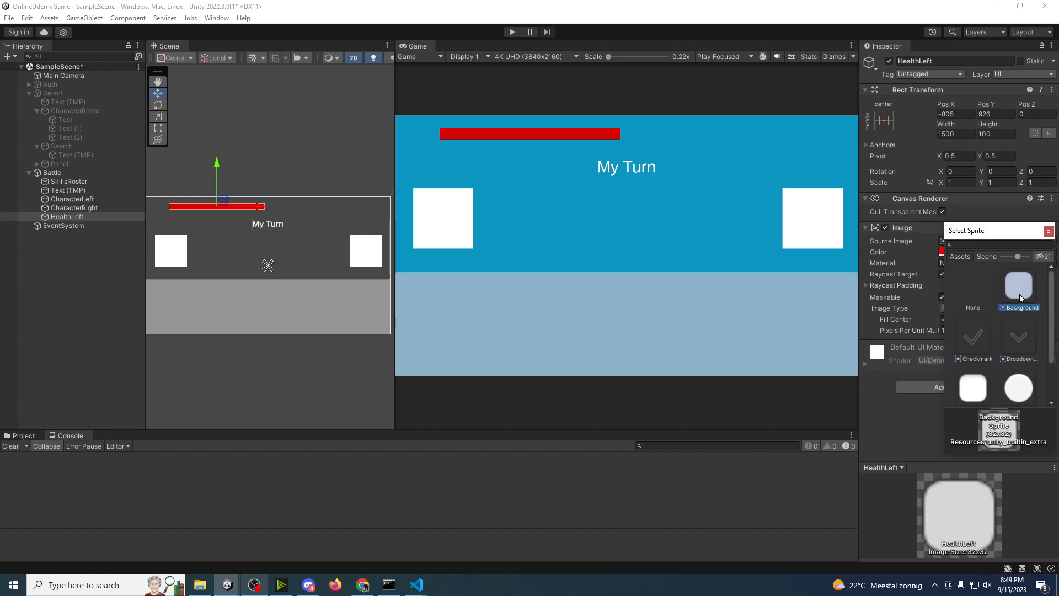
click(1048, 231)
click(971, 307)
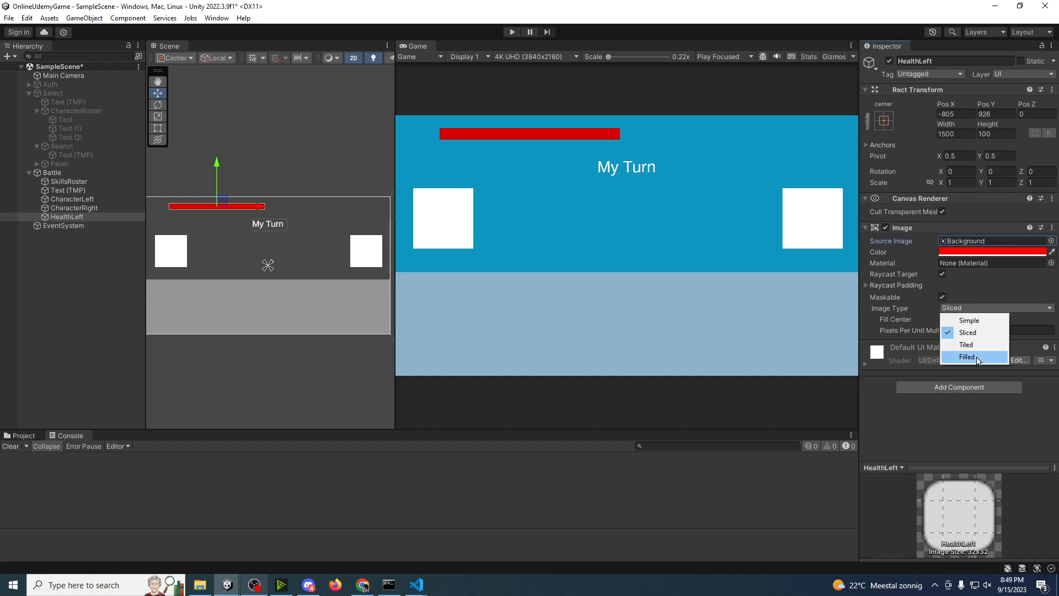
click(968, 358)
Step: Try the UIMask and UISprite sprites on HealthLeft, keep UISprite and set the image type to Filled
click(1052, 241)
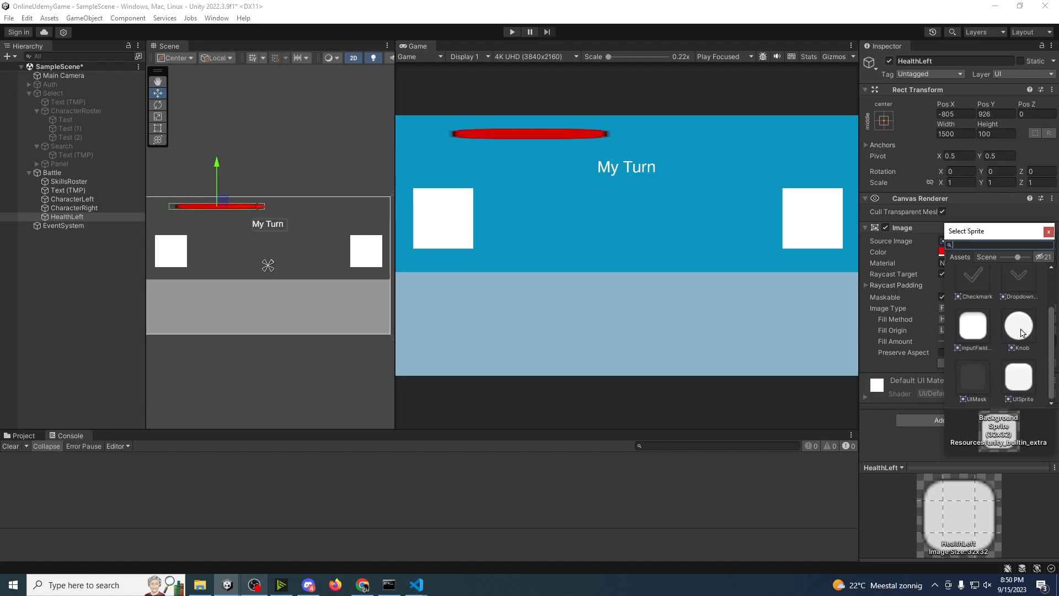
click(975, 380)
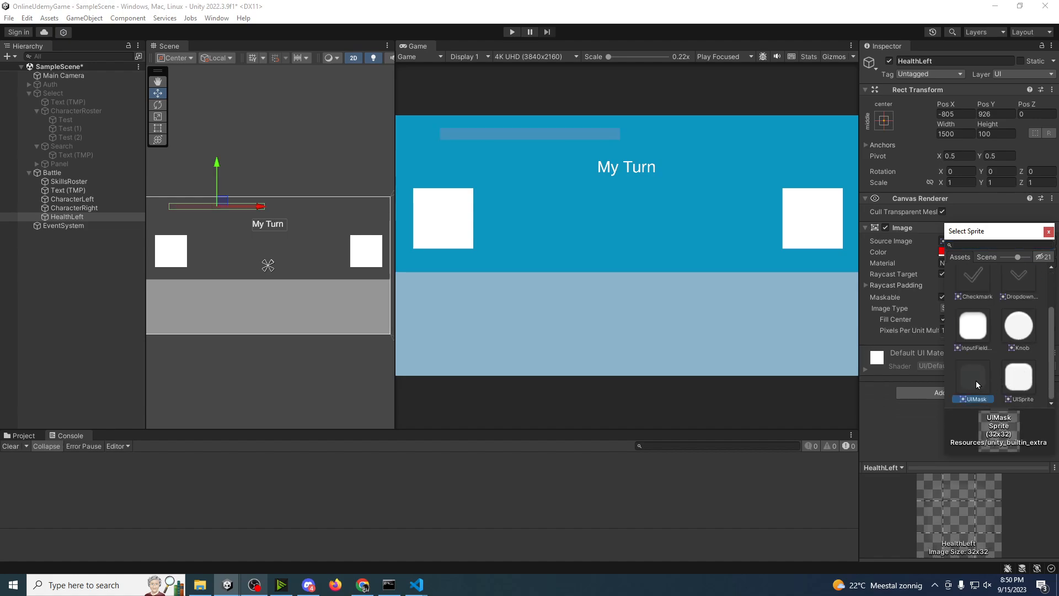
click(1020, 376)
click(1049, 232)
click(971, 308)
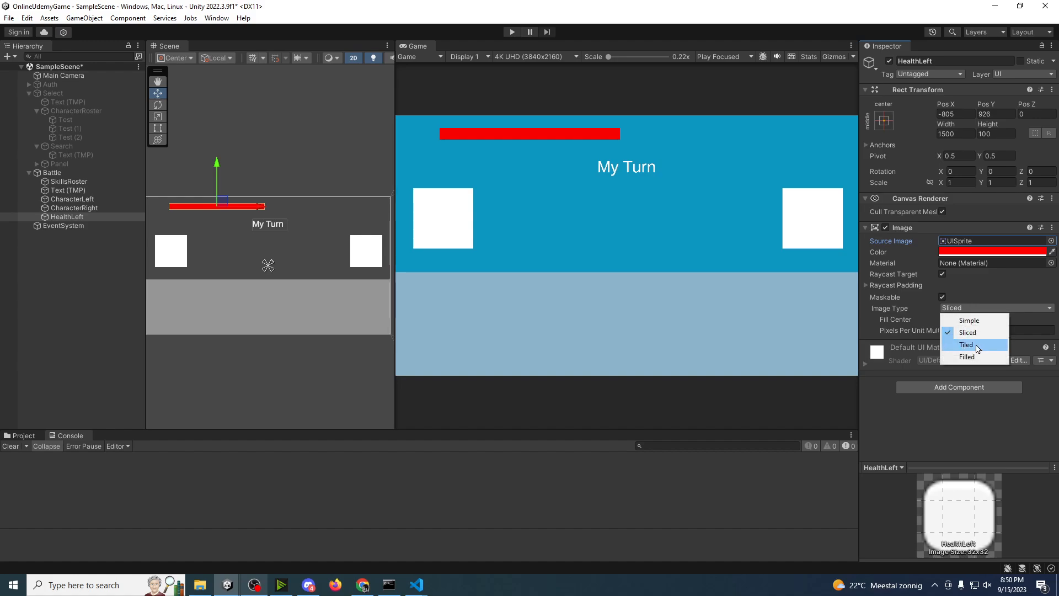
click(969, 357)
Step: Create a 2D square sprite named HPMANA in the project's Assets folder
click(22, 435)
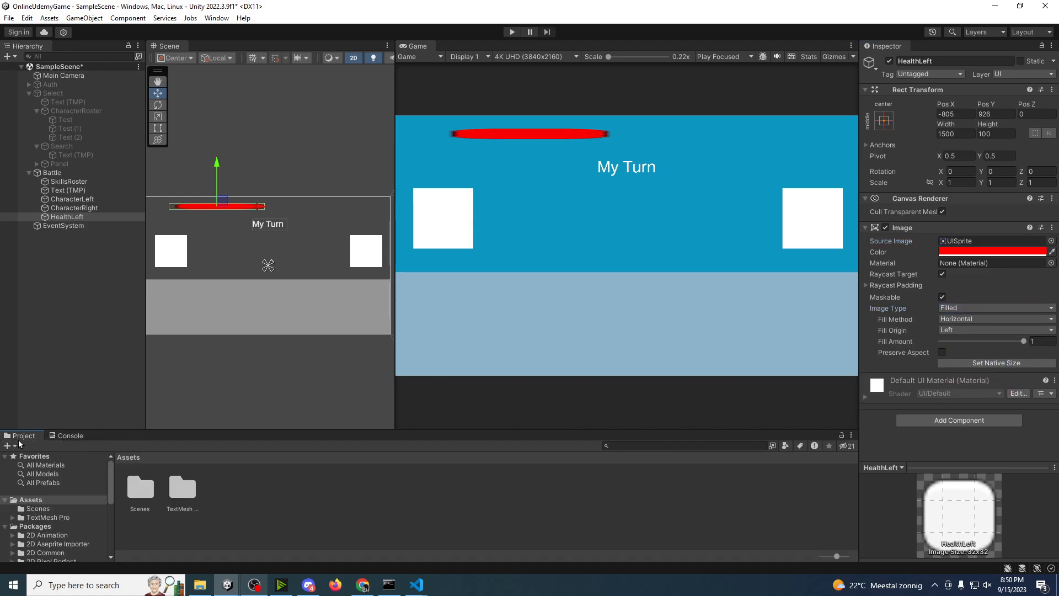
right_click(254, 517)
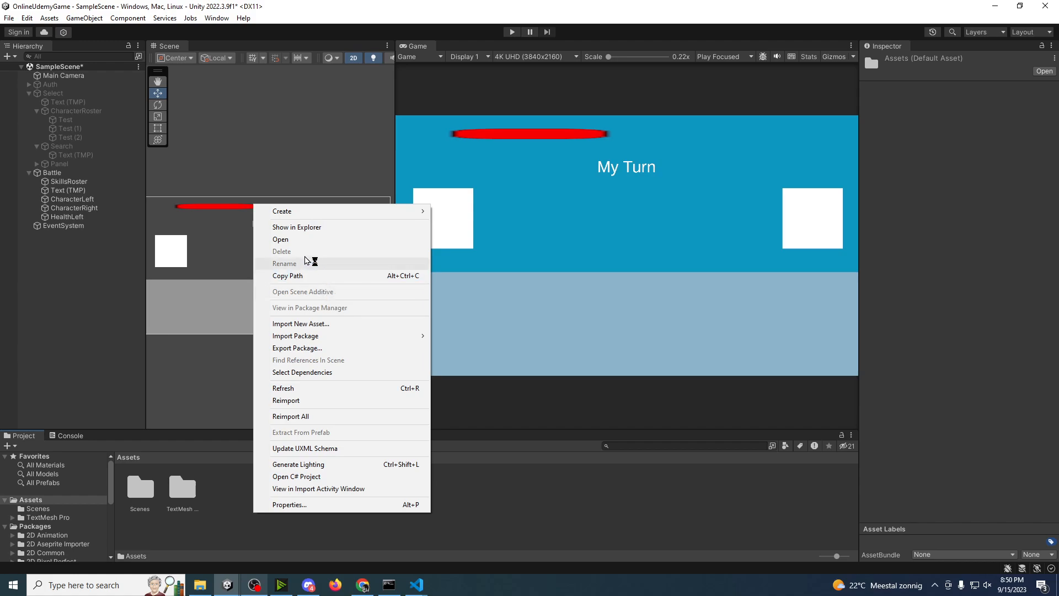
mouse_move(308, 212)
mouse_move(459, 219)
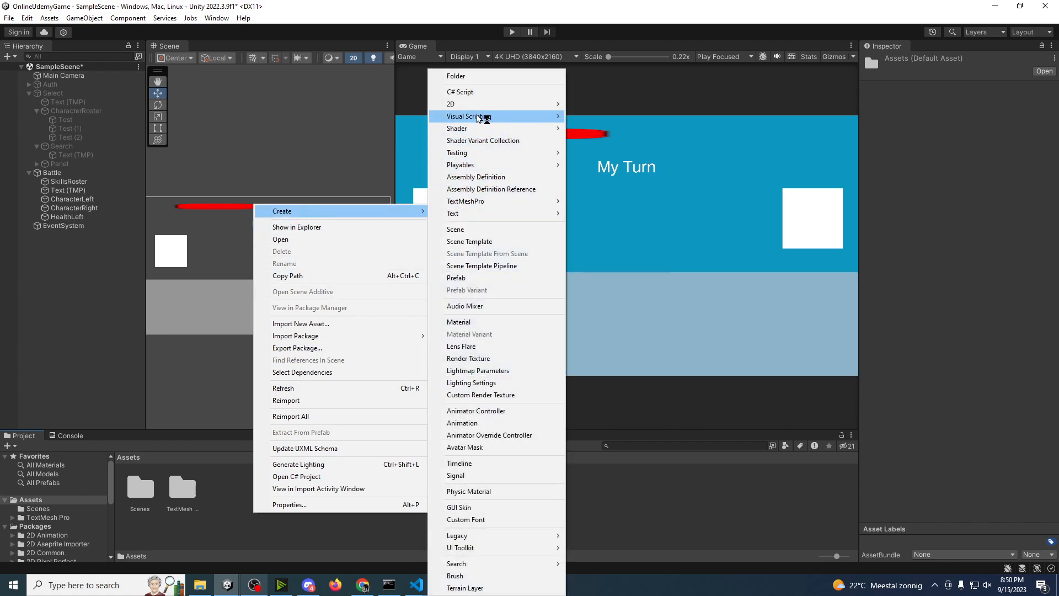
mouse_move(480, 105)
mouse_move(591, 103)
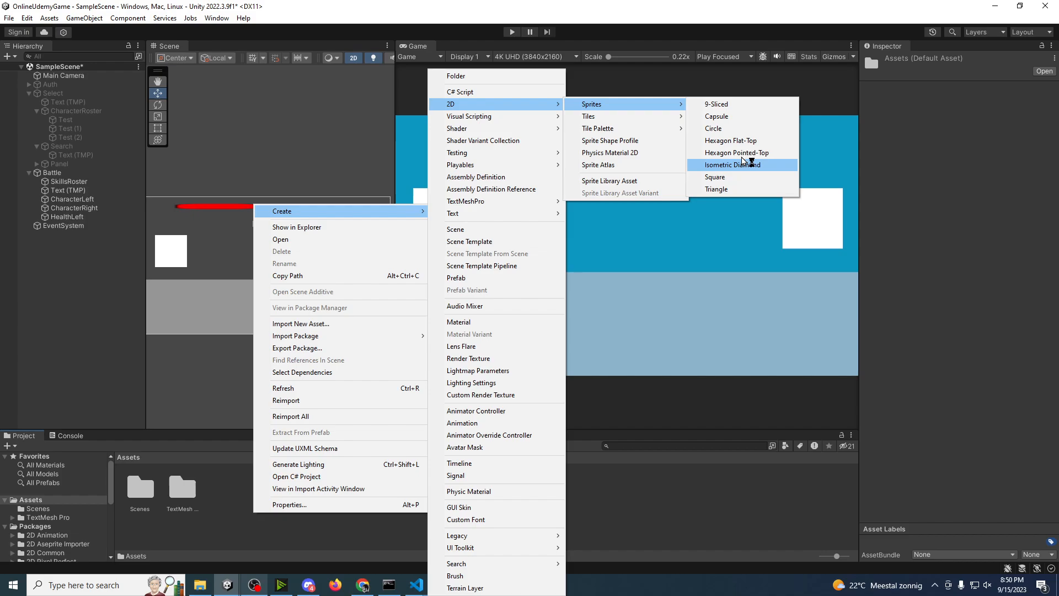
click(741, 177)
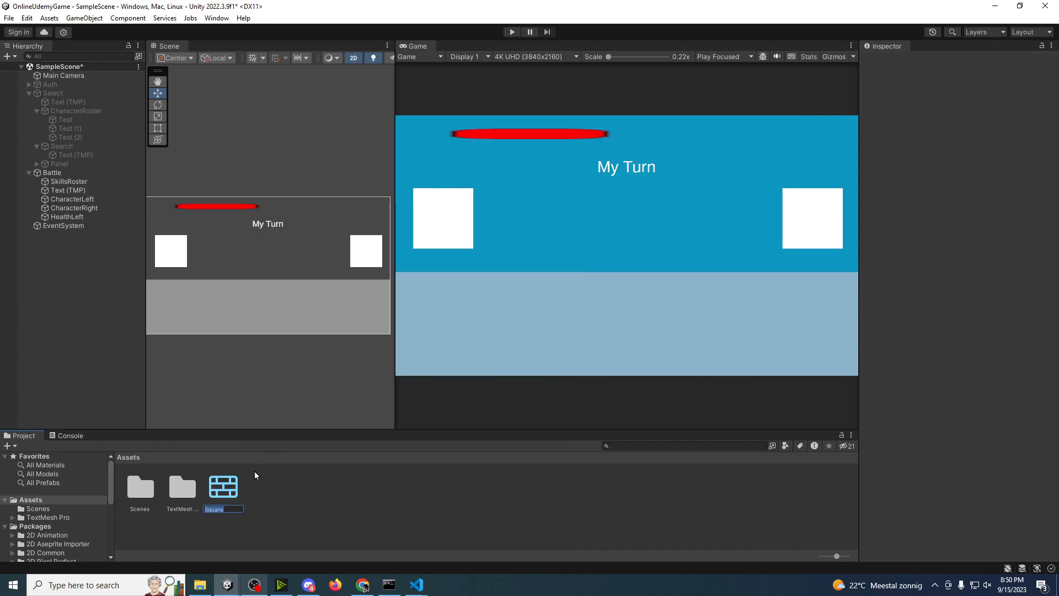
text(HPMANA)
key(Return)
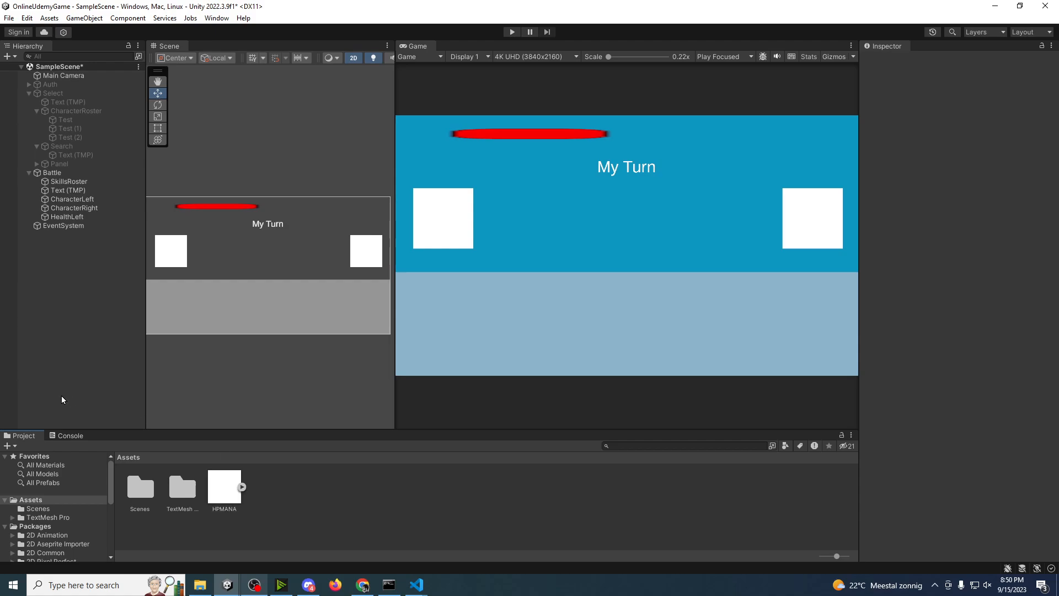
Step: Assign the HPMANA asset's Square sprite as HealthLeft's source image
click(50, 209)
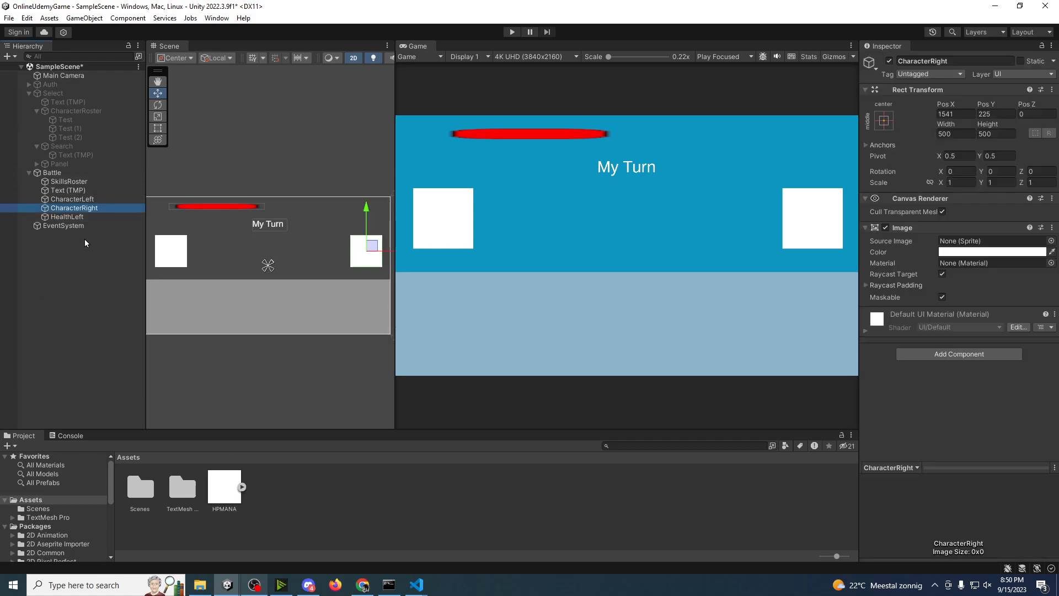
click(75, 225)
key(f)
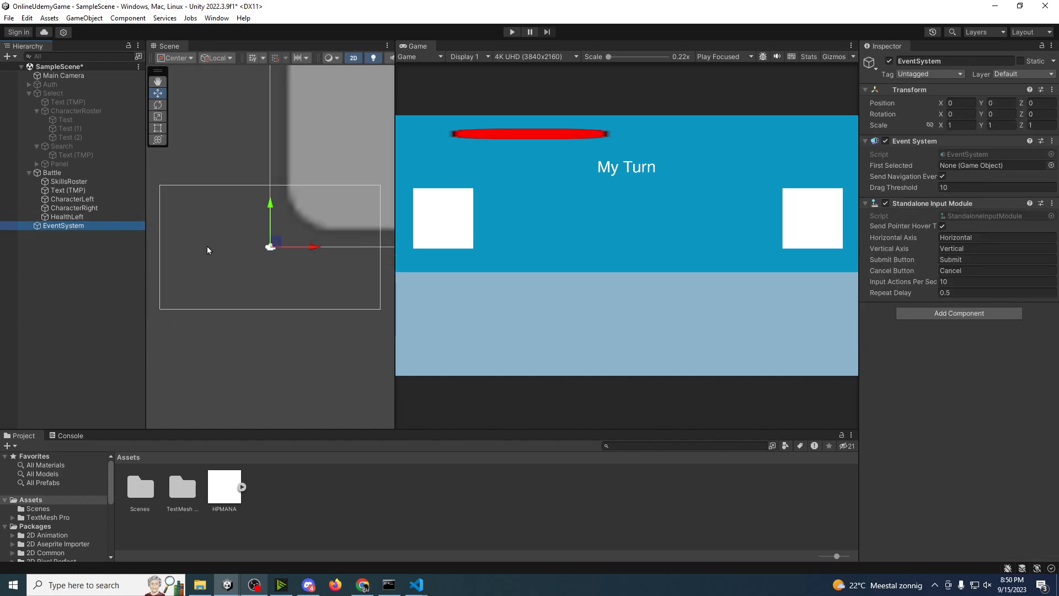
click(60, 216)
key(f)
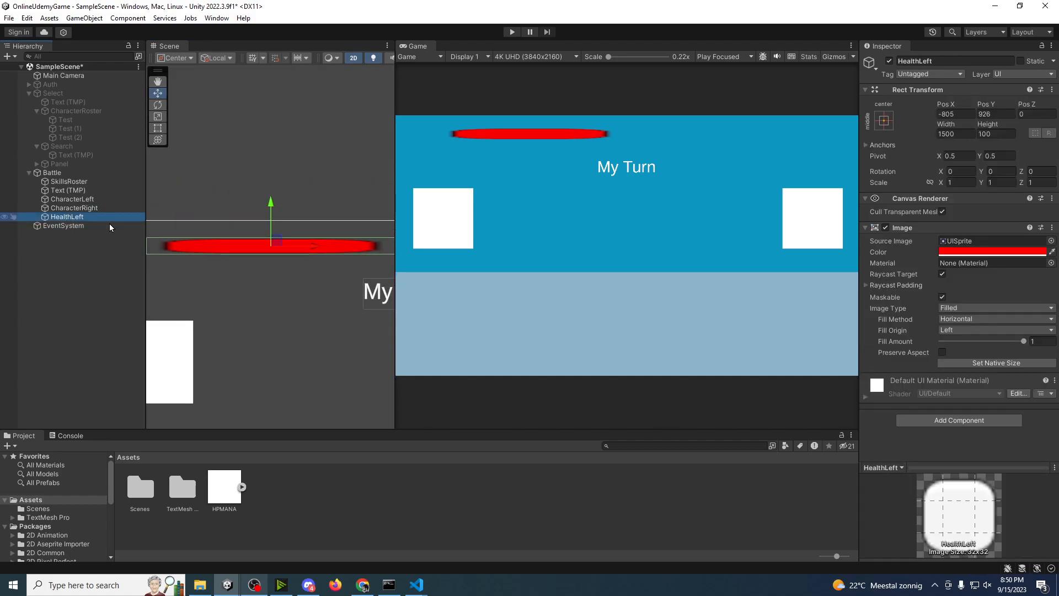
click(242, 487)
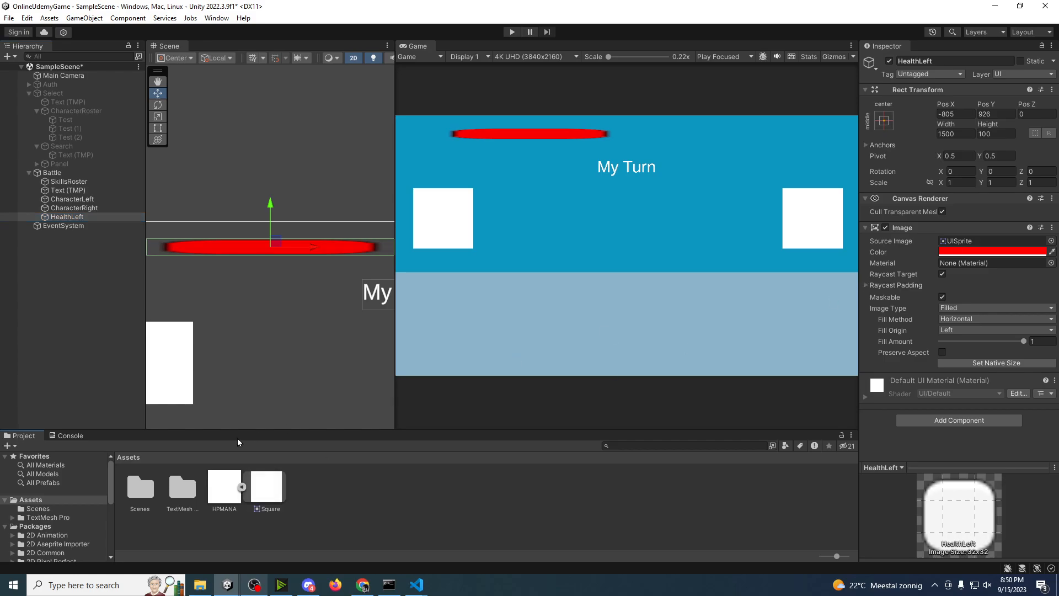
click(308, 529)
mouse_move(234, 488)
mouse_down()
mouse_move(385, 463)
mouse_move(985, 241)
mouse_up()
click(65, 220)
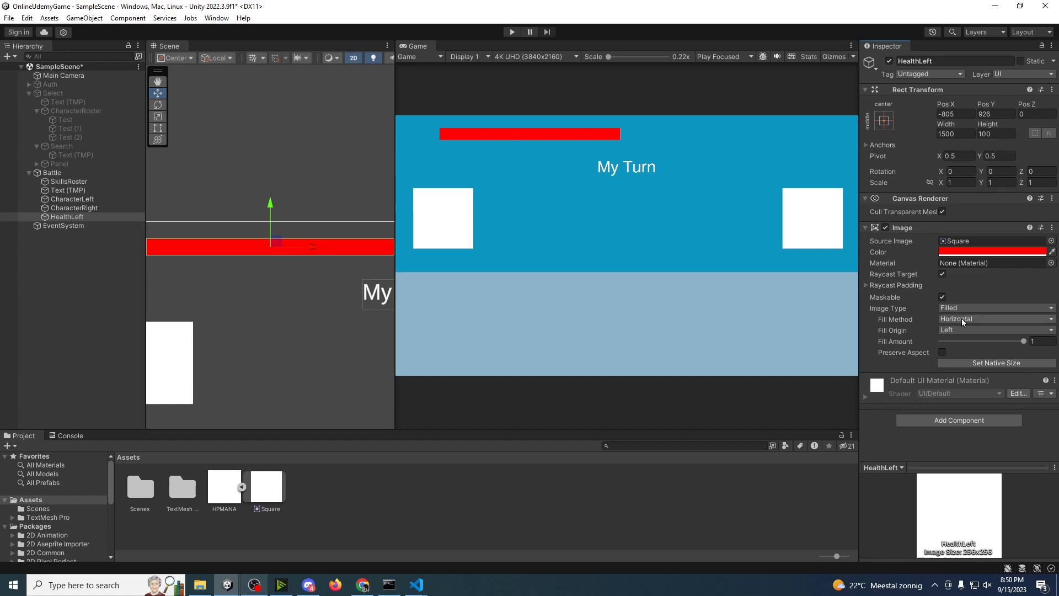
Step: Test HealthLeft's fill amount and set its fill origin to Right, leaving the fill amount at 1
mouse_move(1020, 343)
mouse_down()
mouse_move(885, 353)
mouse_move(1032, 343)
mouse_up()
click(981, 330)
click(977, 355)
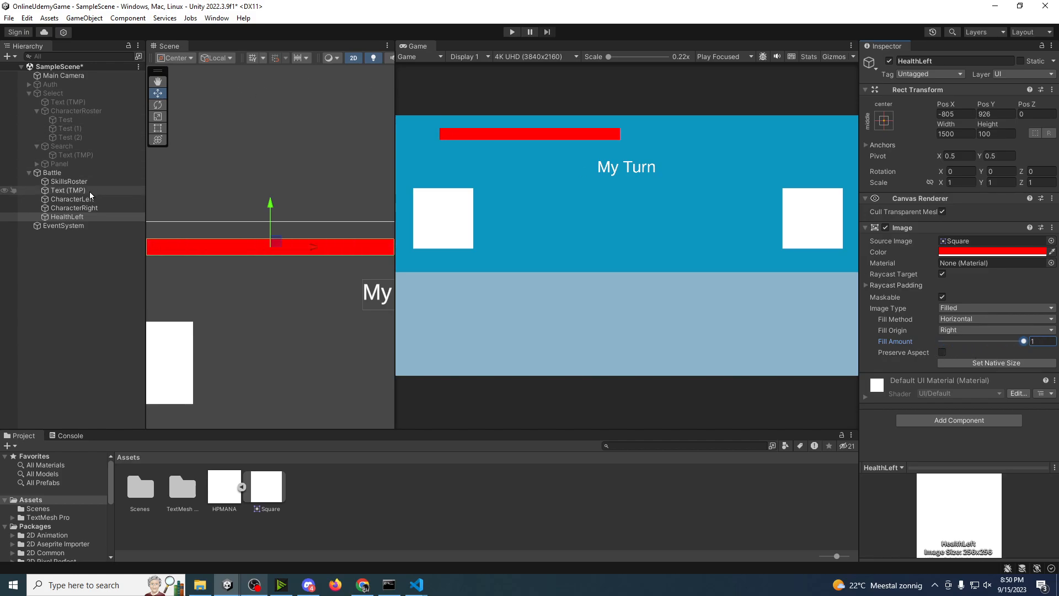
Step: Duplicate HealthLeft and move the copy to the canvas's opposite half, at about Pos X 768
click(73, 217)
key(ctrl+d)
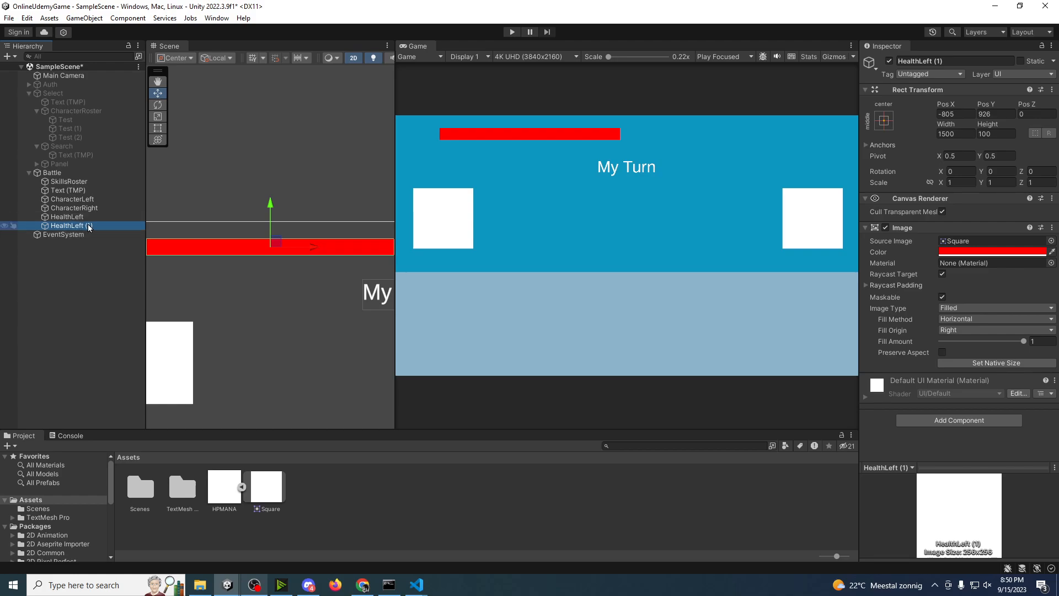
mouse_move(316, 254)
mouse_down()
mouse_move(583, 256)
mouse_move(574, 257)
mouse_up()
Step: Rename the duplicated health bar as HealthRight and set its fill origin to Left
click(98, 226)
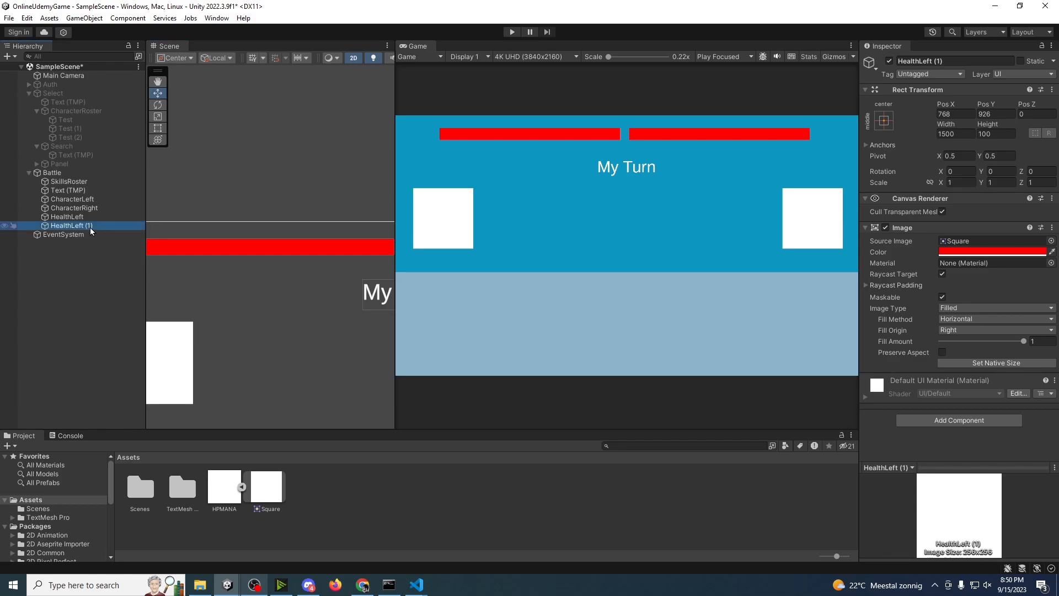
key(F2)
text(Hea)
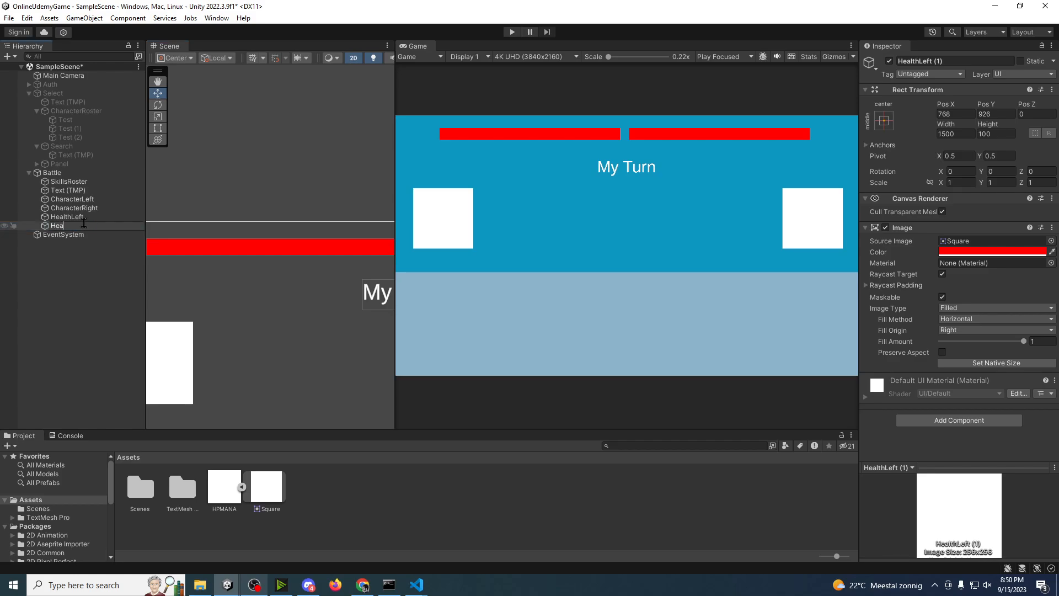
text(lthRight)
key(Return)
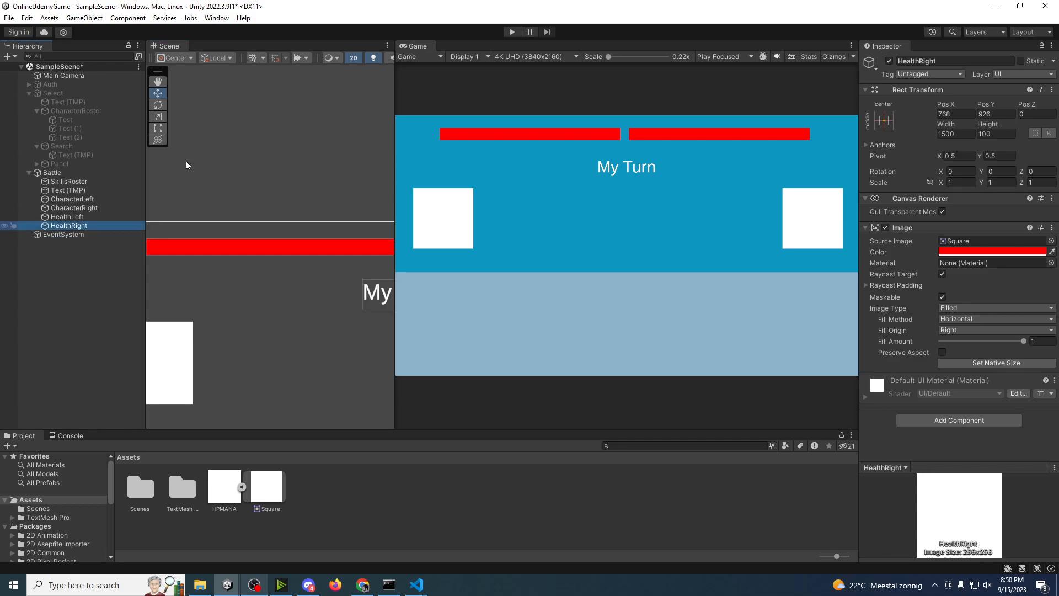
click(979, 330)
click(974, 341)
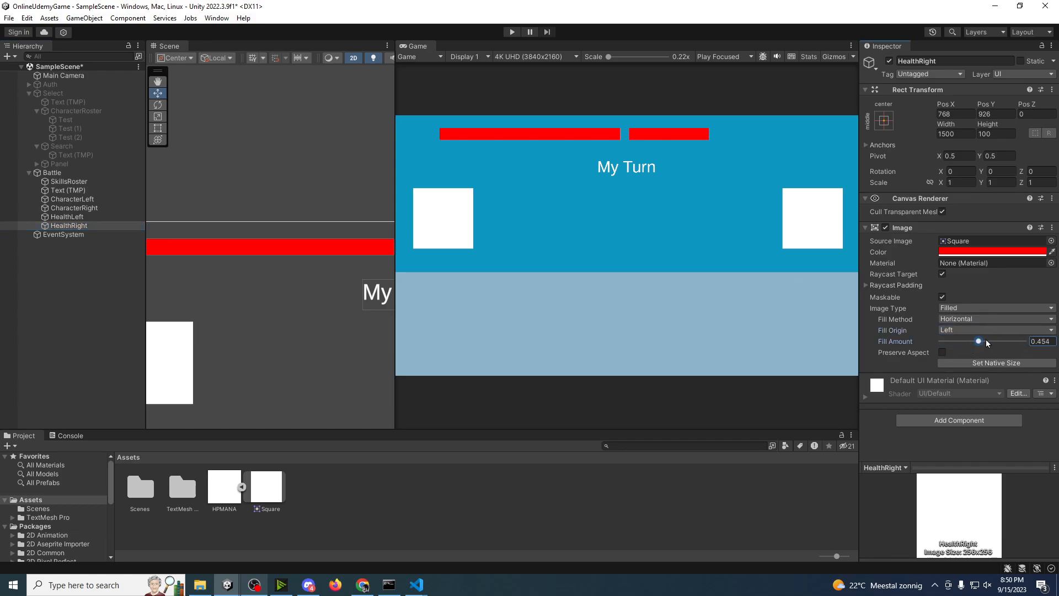
Step: Duplicate HealthLeft and move the copy down to about Pos Y 869
click(110, 217)
key(ctrl+d)
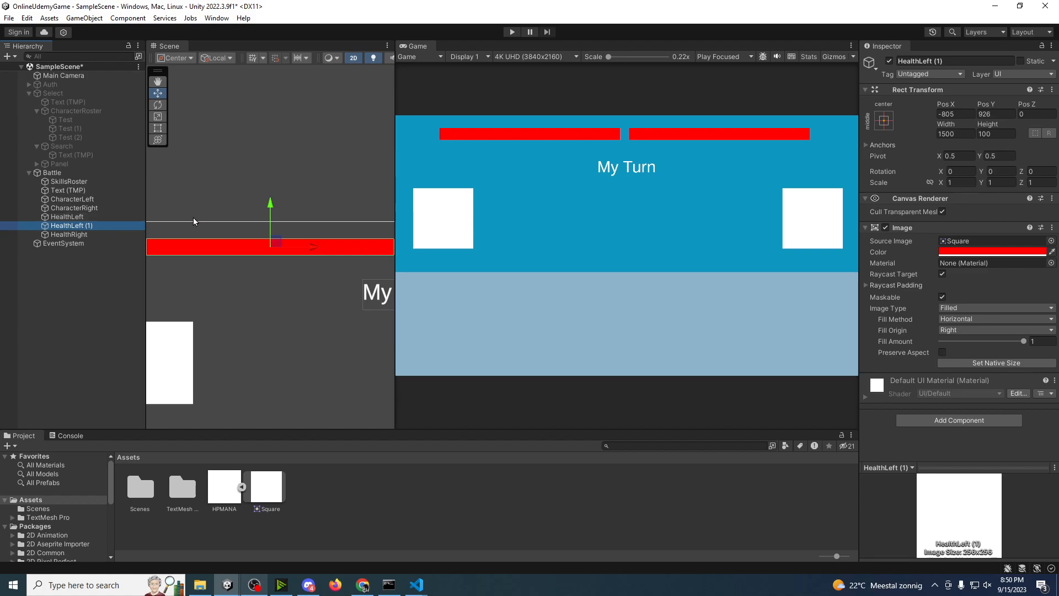
scroll(265, 196, down, 2)
drag(267, 192, 269, 202)
Step: Change the HealthLeft copy's image color to blue, hexadecimal 0F0DFF
click(991, 251)
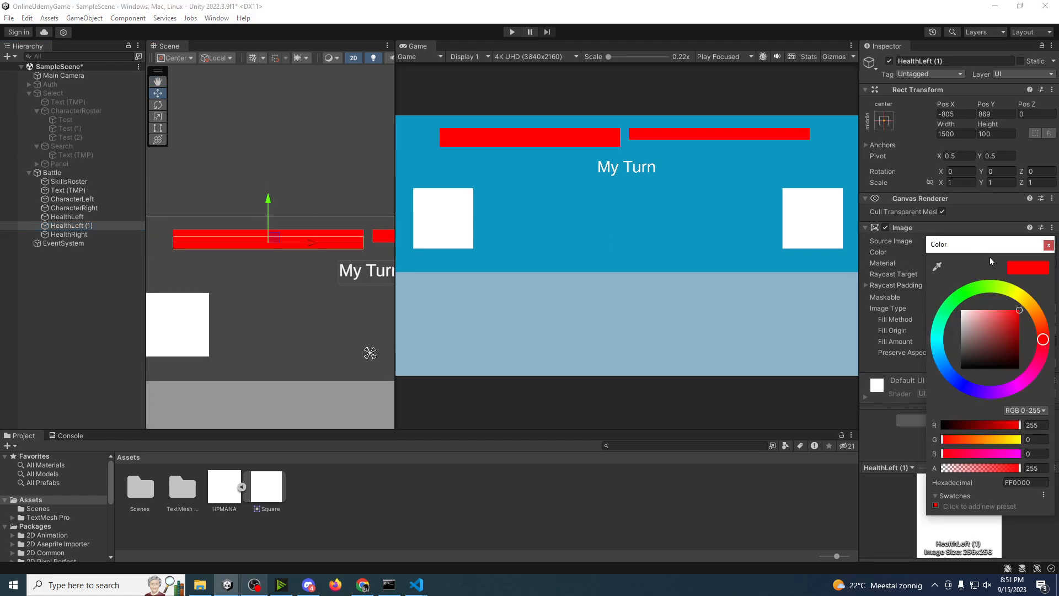
click(953, 376)
click(964, 386)
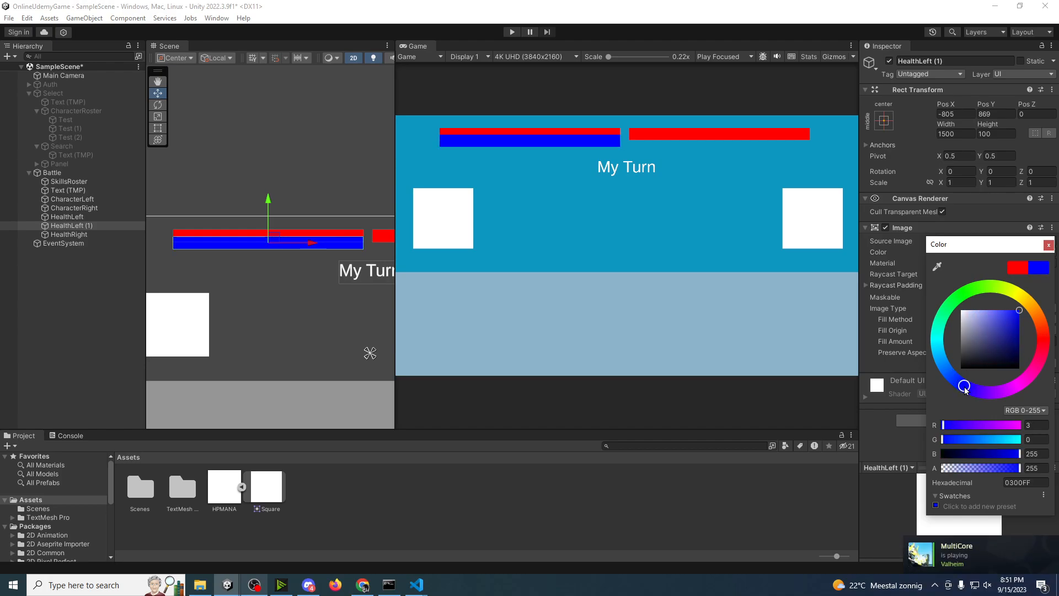
drag(1008, 333, 1020, 313)
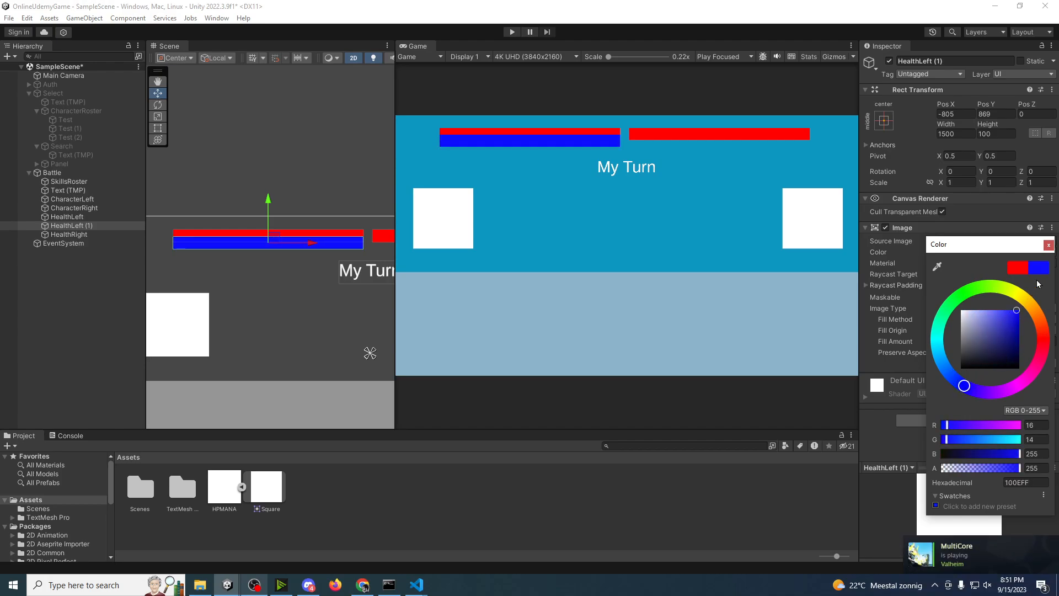
click(1049, 244)
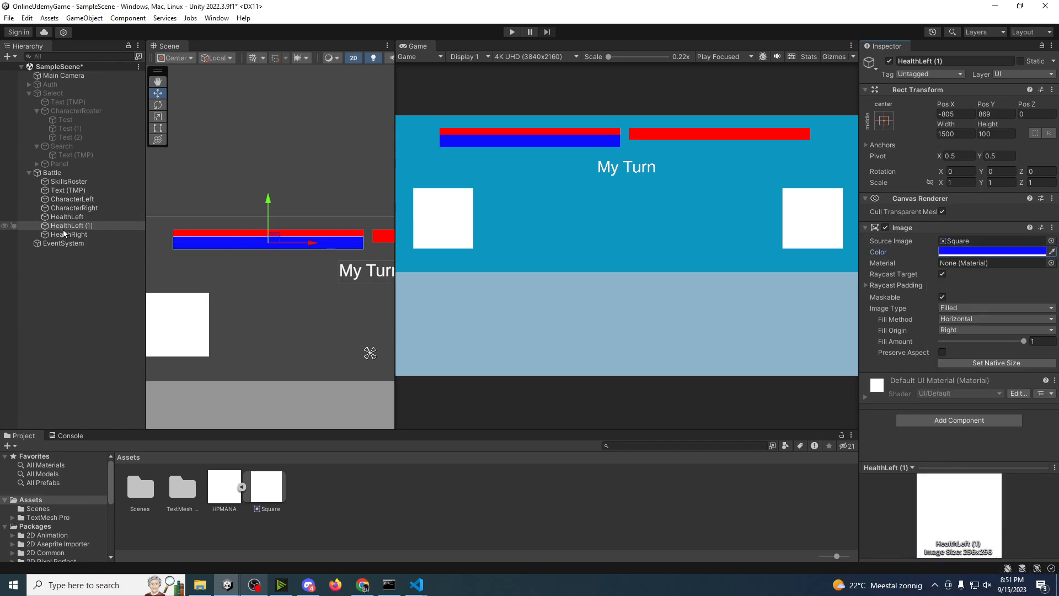
Step: Shrink the blue bar from its upper edge to a height of 57 so it sits just below HealthLeft
mouse_move(63, 229)
mouse_down()
mouse_move(61, 217)
mouse_move(62, 231)
mouse_up()
key(t)
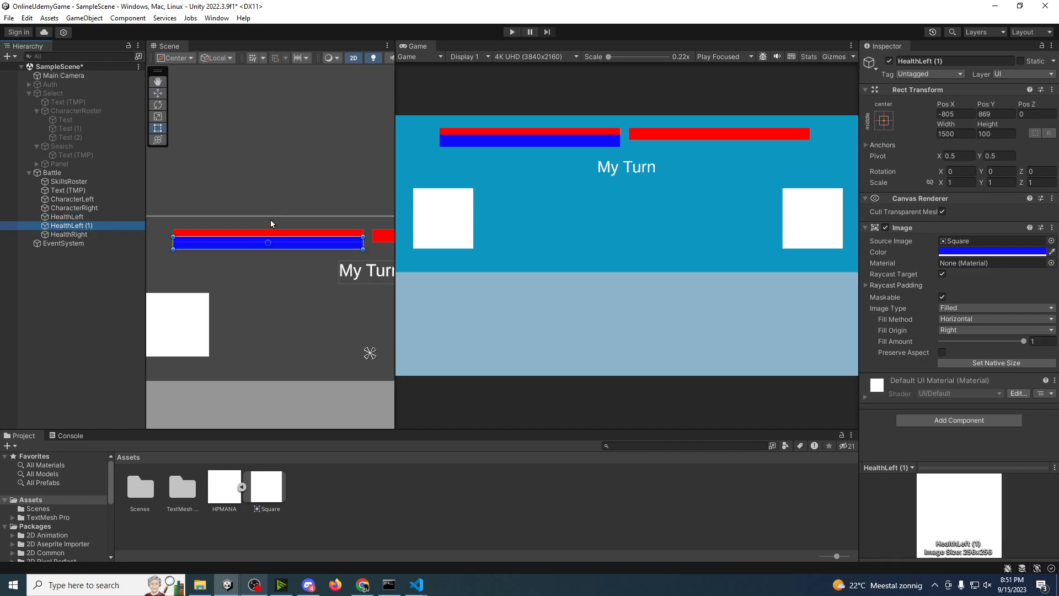
drag(290, 238, 291, 242)
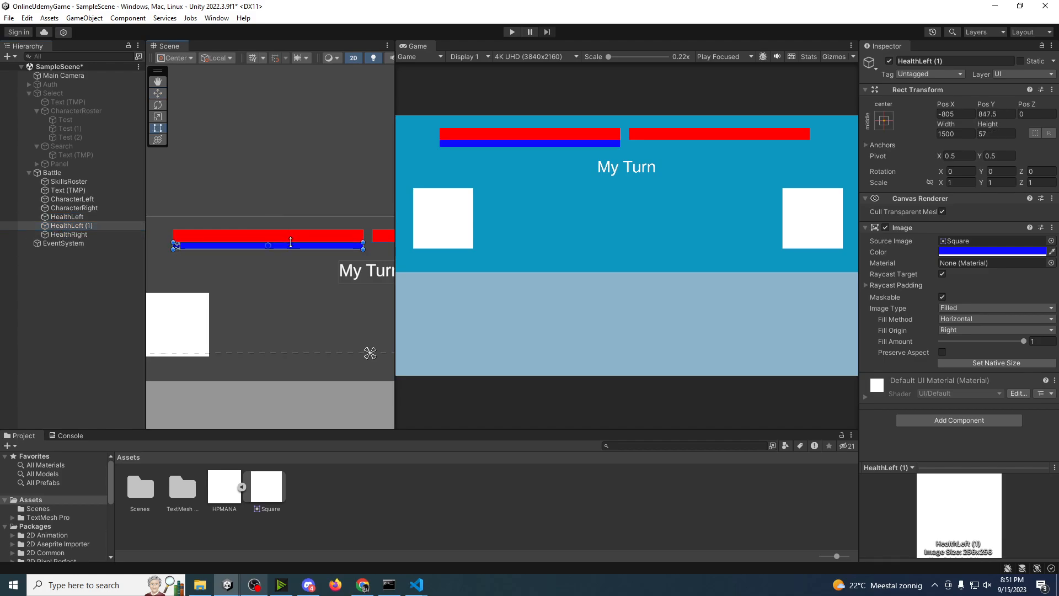
Step: Rename the blue bar HealthLeft (1) as ManaLeft
click(83, 319)
click(93, 230)
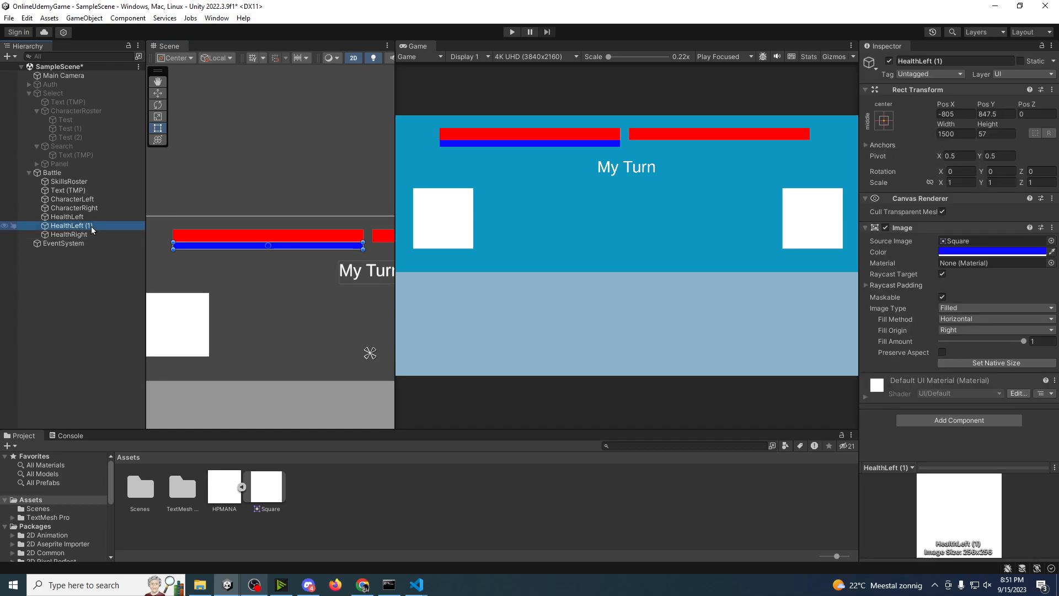
click(78, 230)
text(Mana)
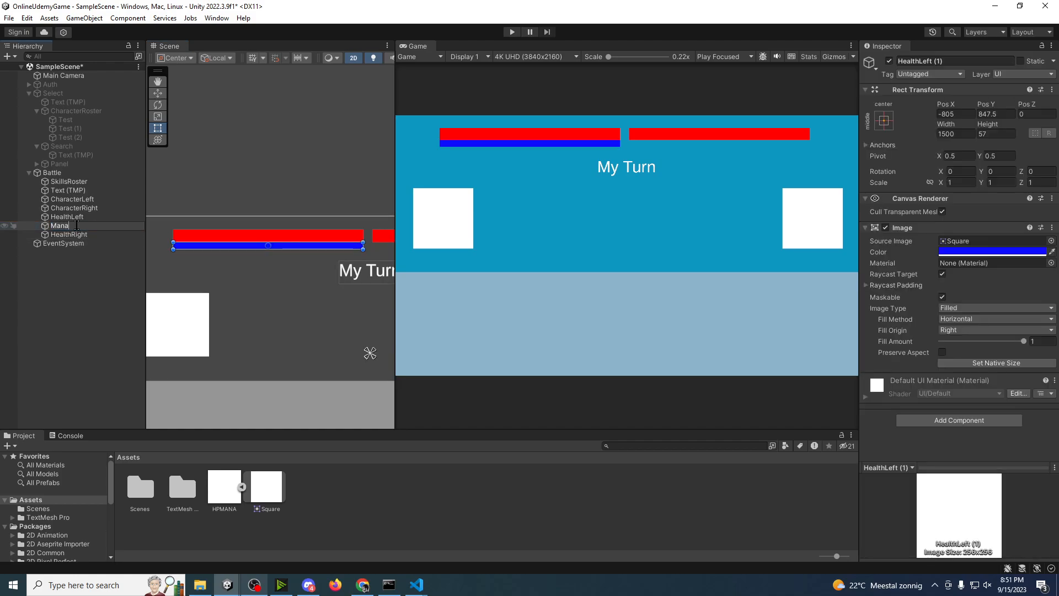
text(Left)
key(Return)
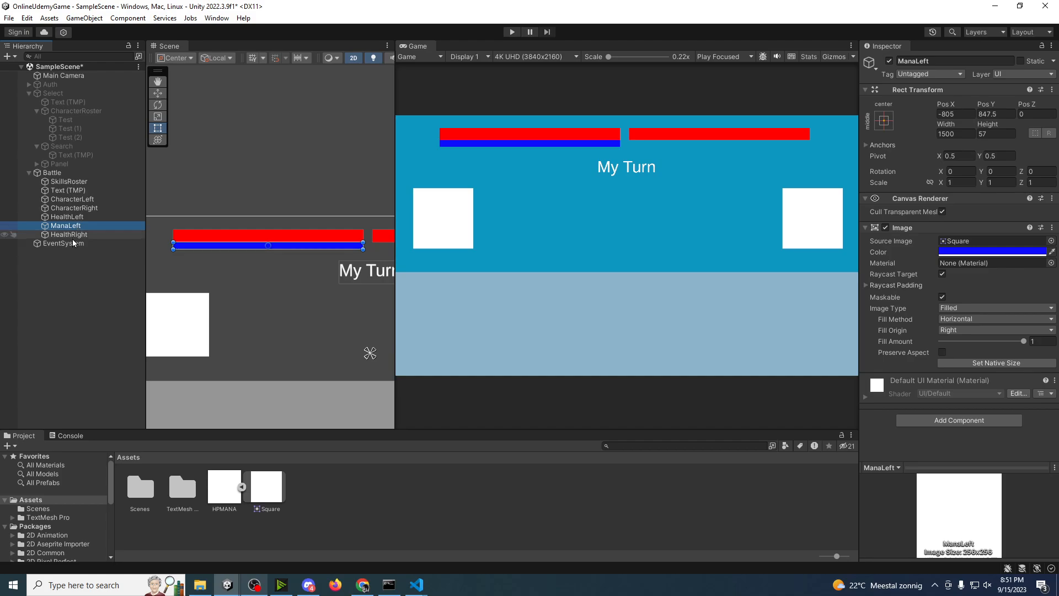
Step: Duplicate HealthRight and rename the copy as ManaRight
click(75, 234)
key(ctrl+d)
click(79, 246)
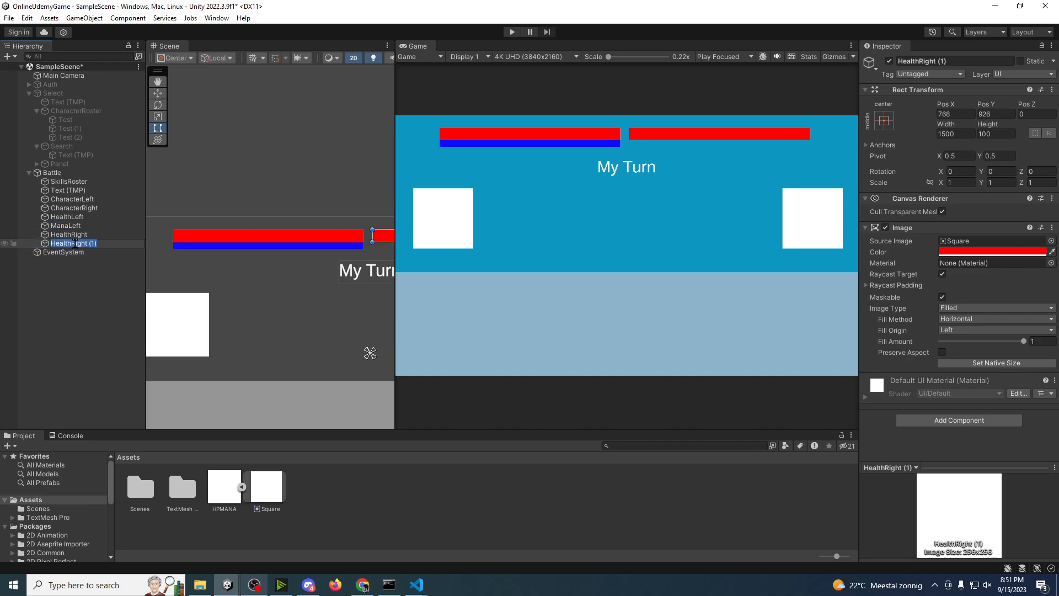
text(ManaRight)
key(Return)
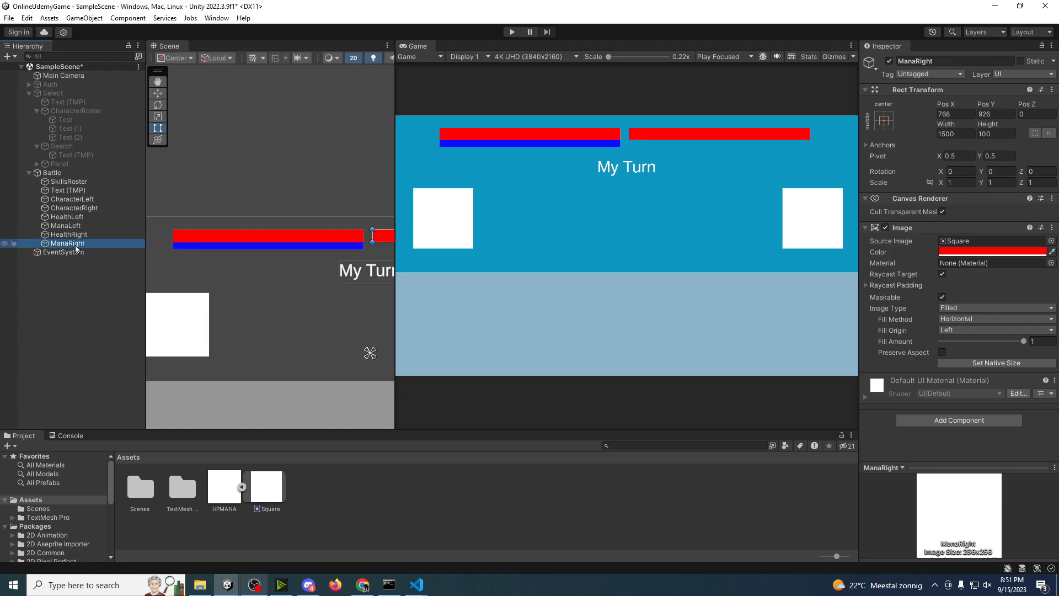
Step: Copy ManaLeft's hexadecimal color 0F0DFF and apply it to ManaRight's image
click(73, 230)
click(958, 252)
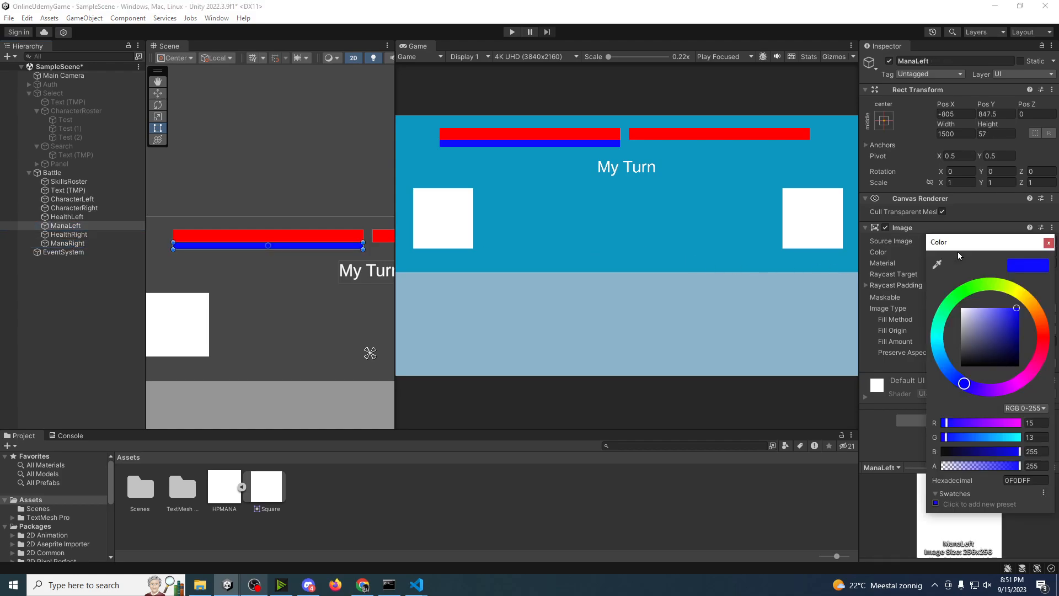
click(1030, 479)
key(ctrl+c)
click(1049, 243)
click(67, 243)
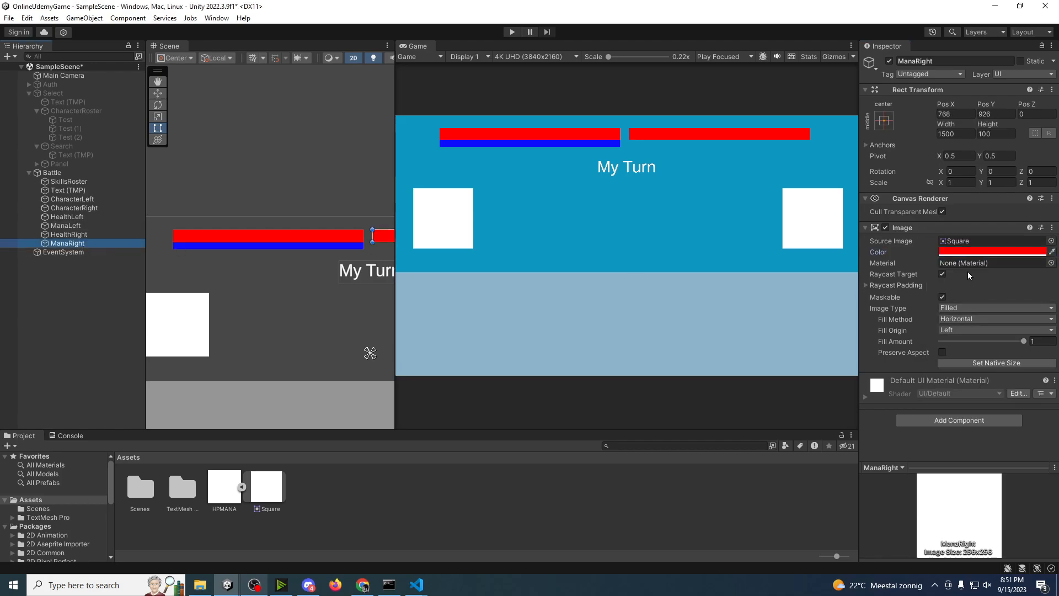
click(967, 252)
click(1025, 480)
key(ctrl+v)
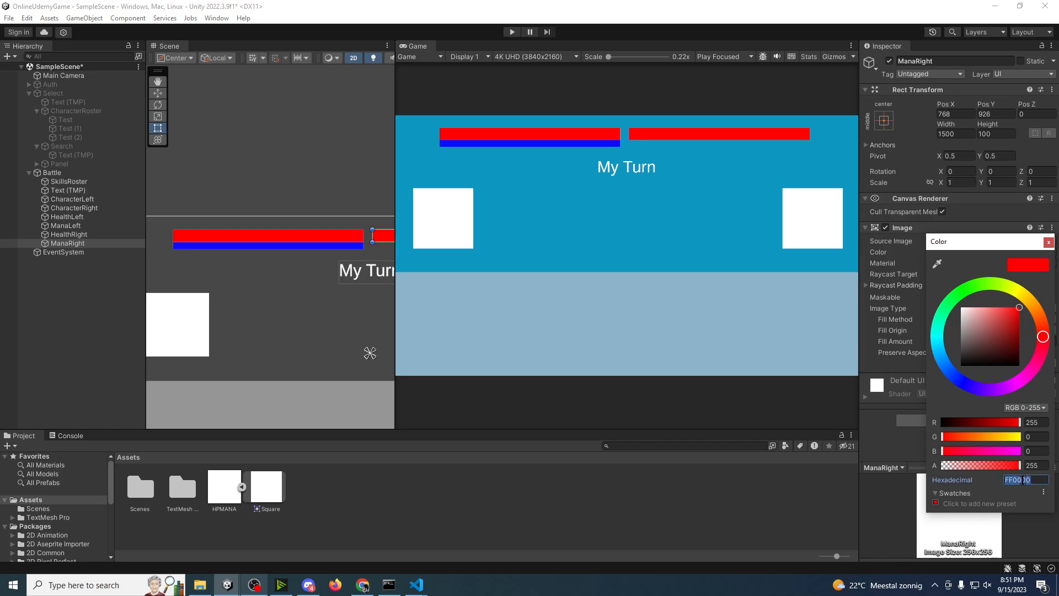
key(Return)
click(1049, 243)
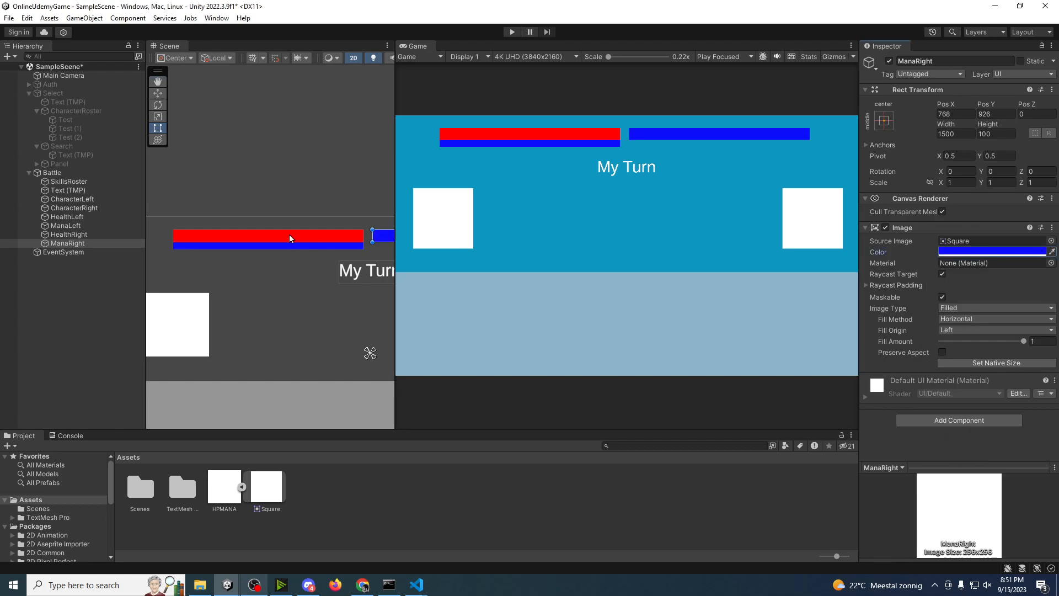
Step: Move ManaRight down below HealthRight and shrink it from its upper edge to a height of 57, at Pos Y 847.5
key(f)
key(w)
drag(235, 220, 243, 226)
key(t)
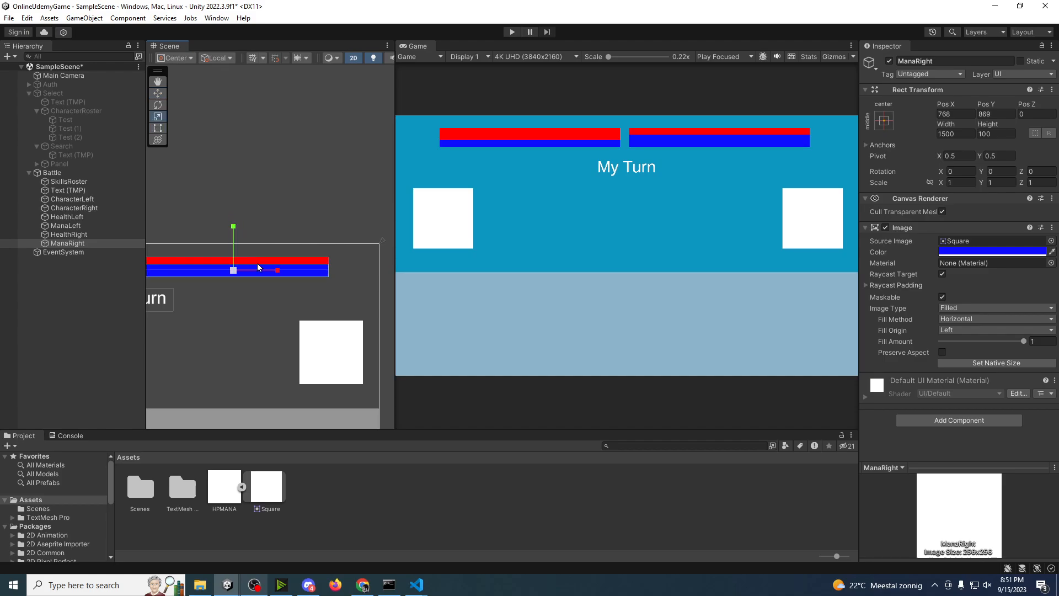
drag(319, 265, 319, 268)
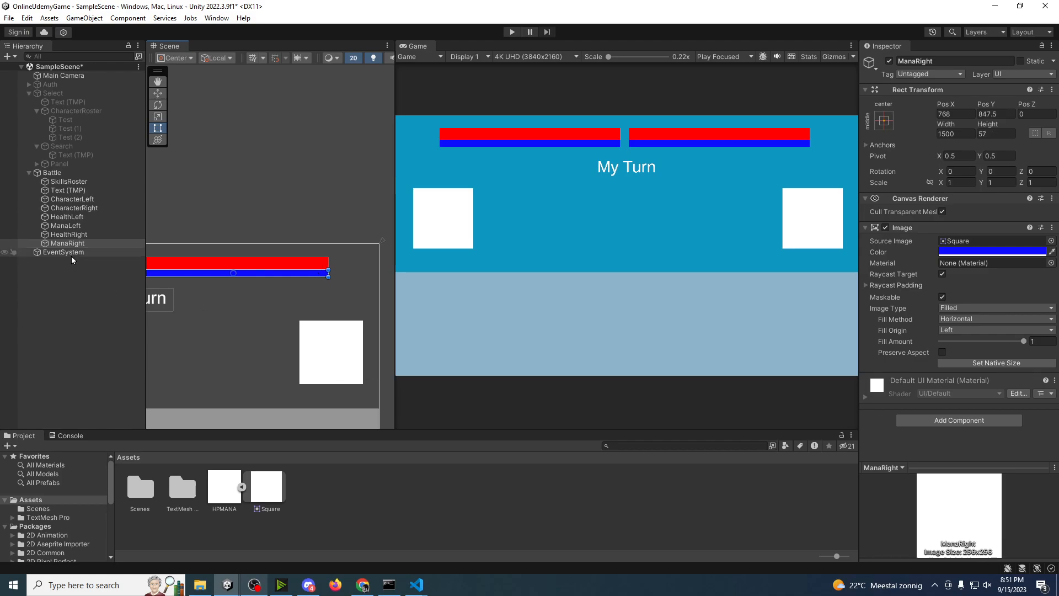
Step: Save the scene with the finished health and mana bars and view the whole Battle canvas
click(84, 339)
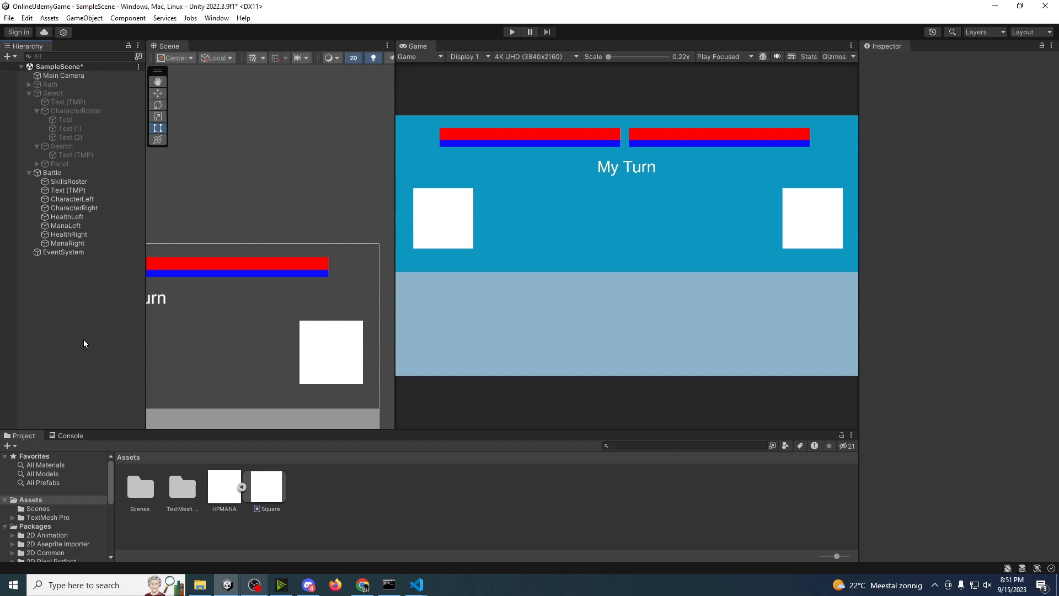
key(ctrl+s)
scroll(257, 334, down, 5)
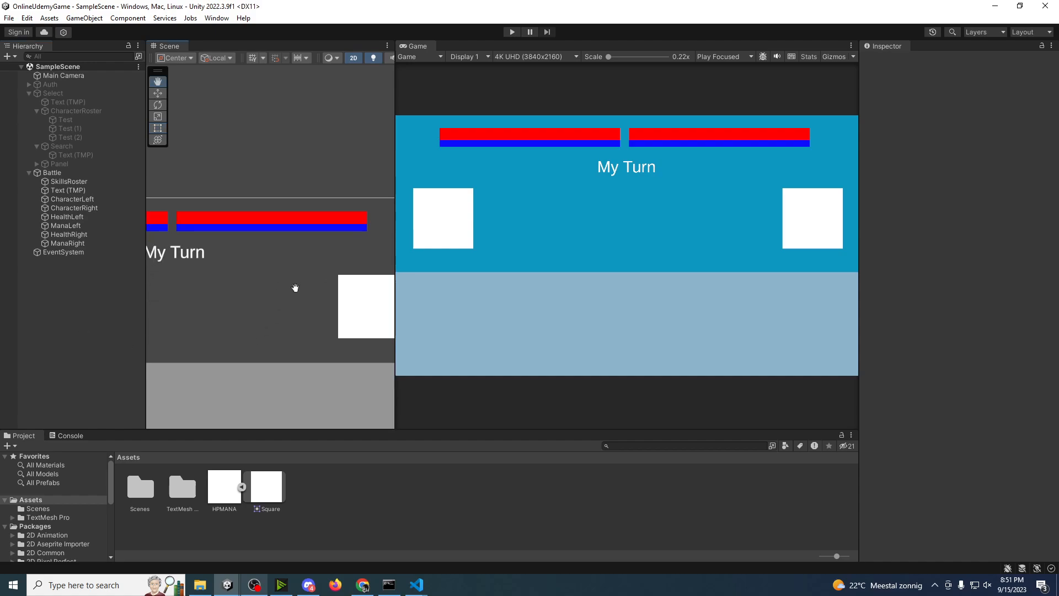
scroll(293, 285, down, 2)
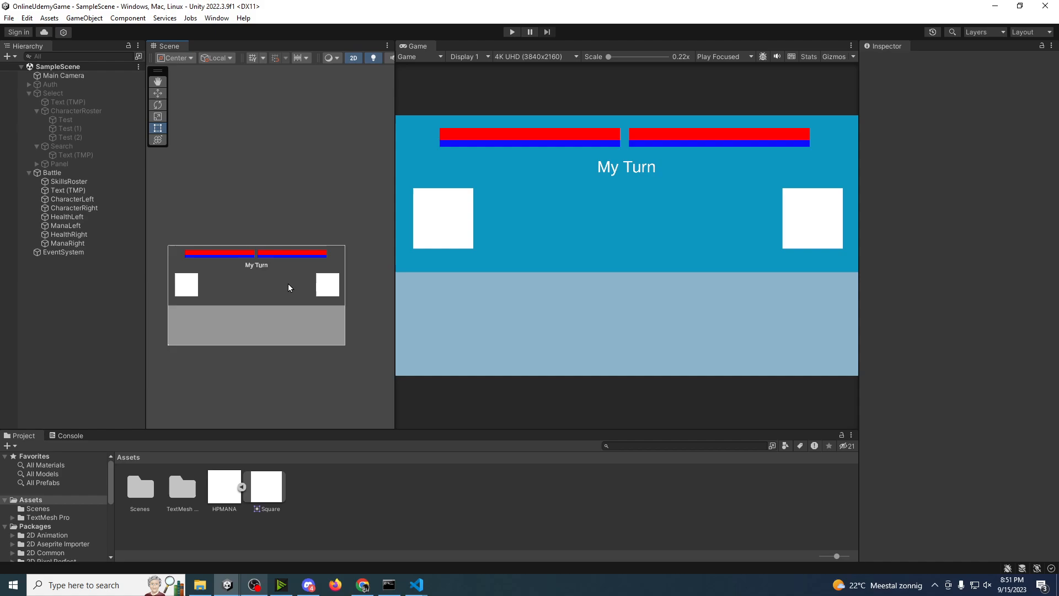
scroll(284, 292, up, 2)
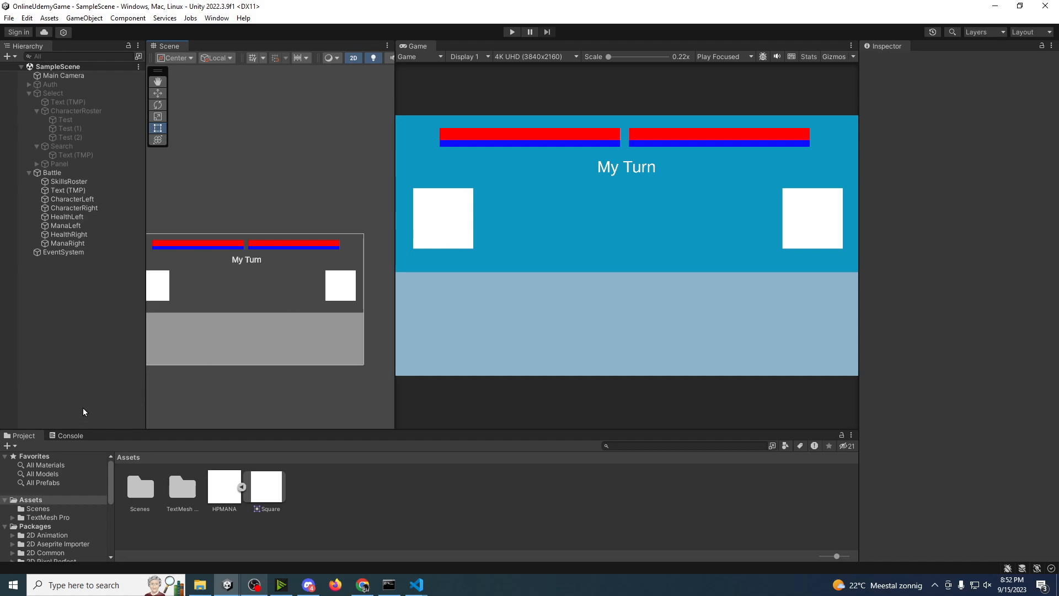
Step: Import the 0_0 picture into the Assets folder and check its import settings
click(82, 380)
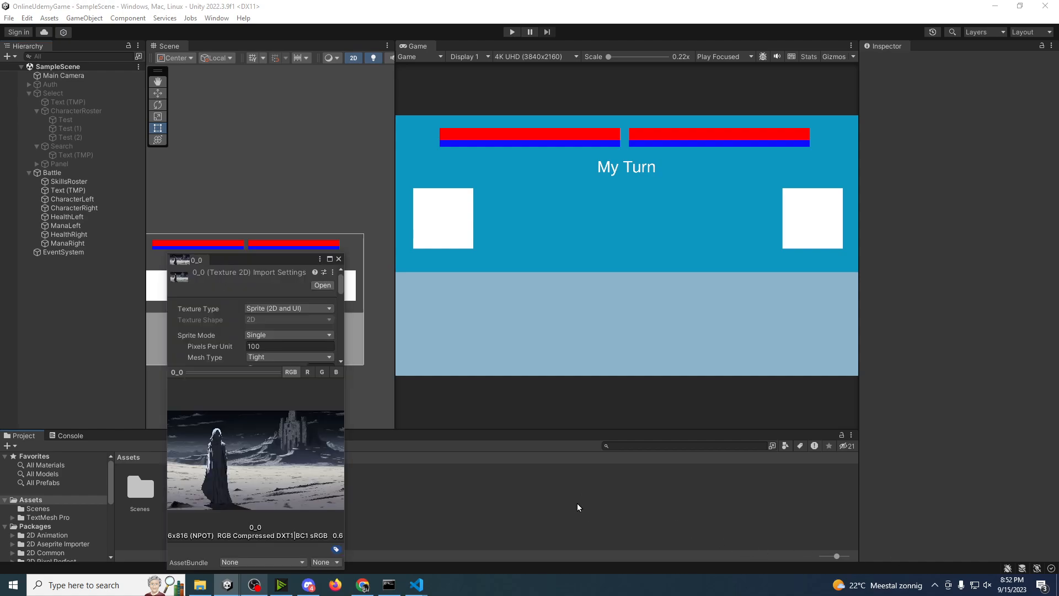
click(338, 259)
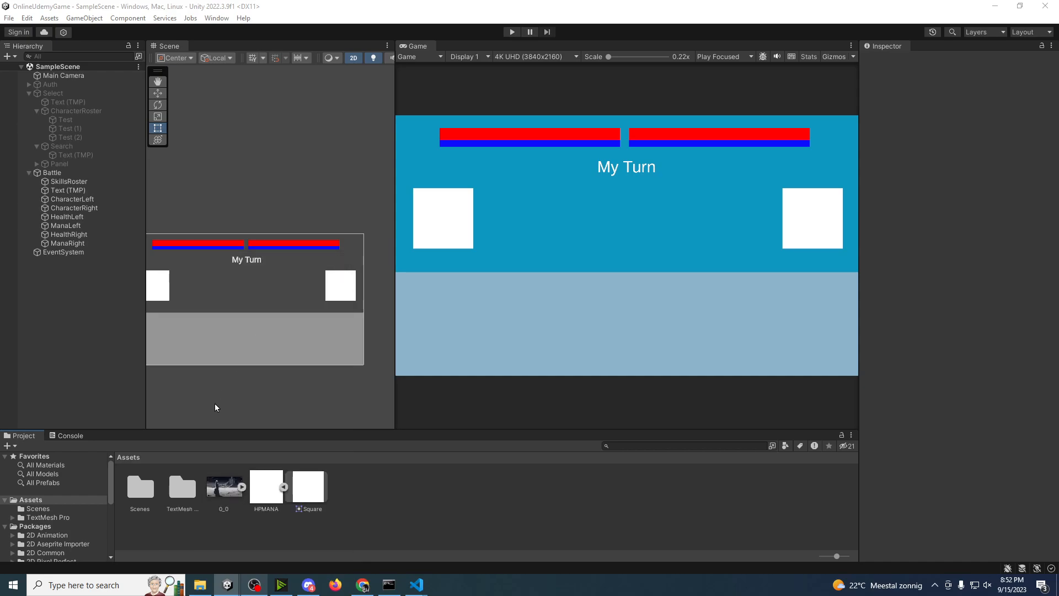
click(228, 497)
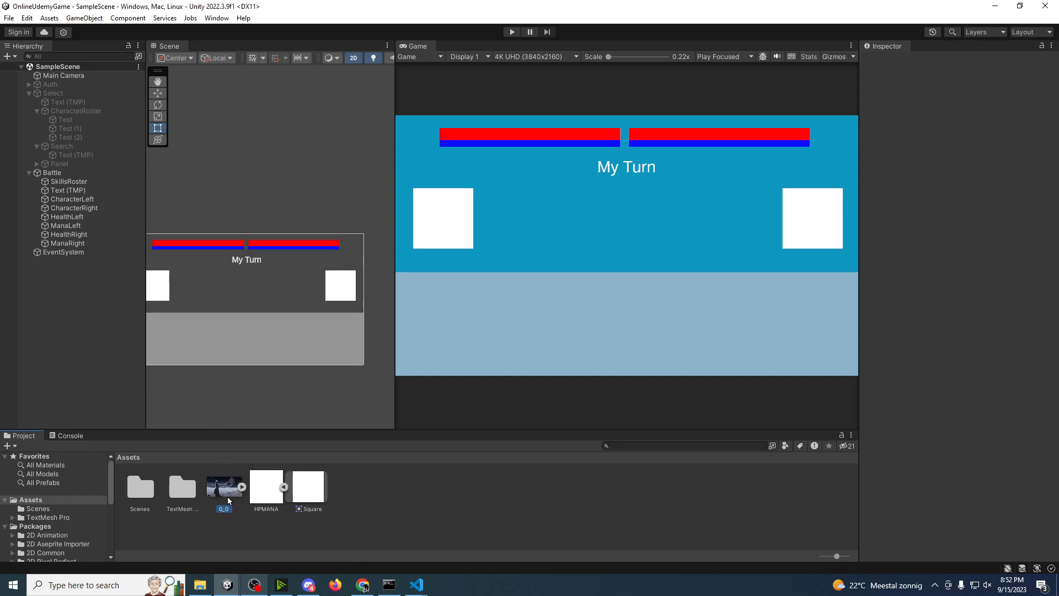
click(56, 353)
Step: Add a UI Image as a child of the Battle canvas
right_click(64, 174)
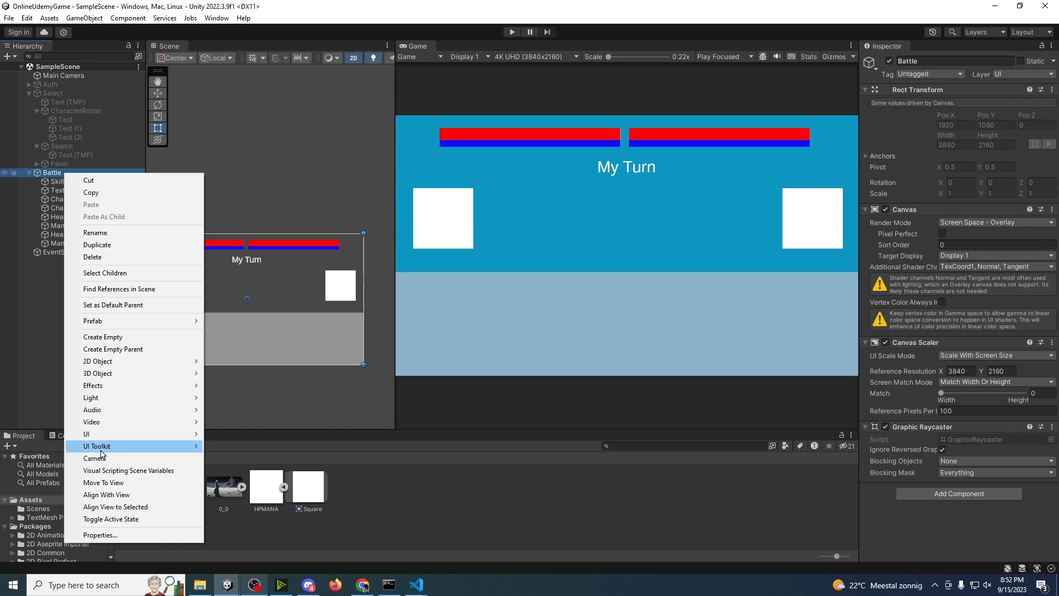
mouse_move(103, 440)
click(230, 266)
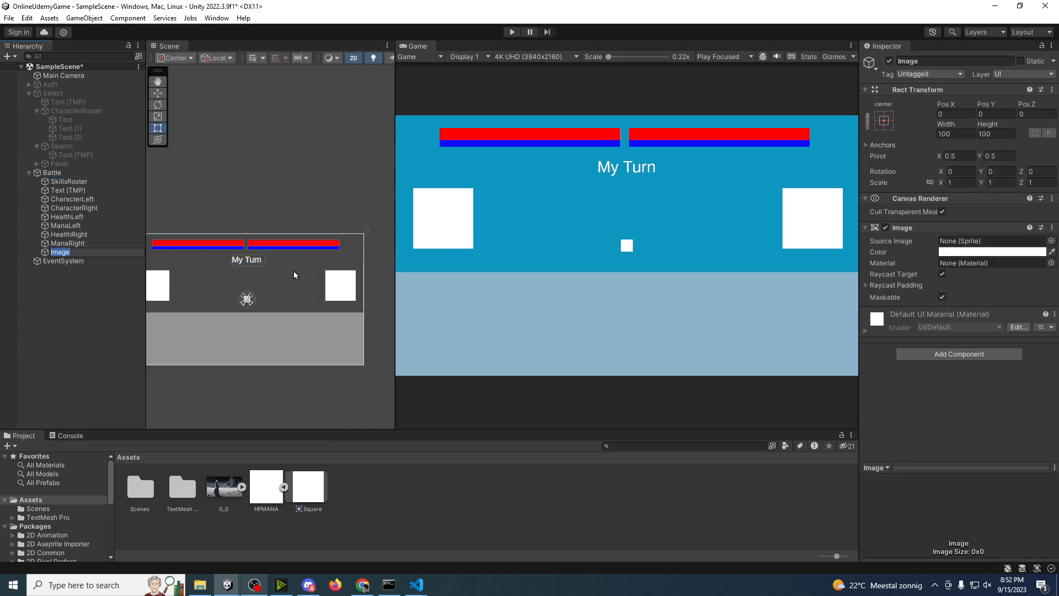
Step: Set the new Image's width to 1920*2 (3840) and height to 1080*2 (2160) so it fills the canvas
scroll(293, 275, down, 1)
middle_drag(291, 288, 271, 326)
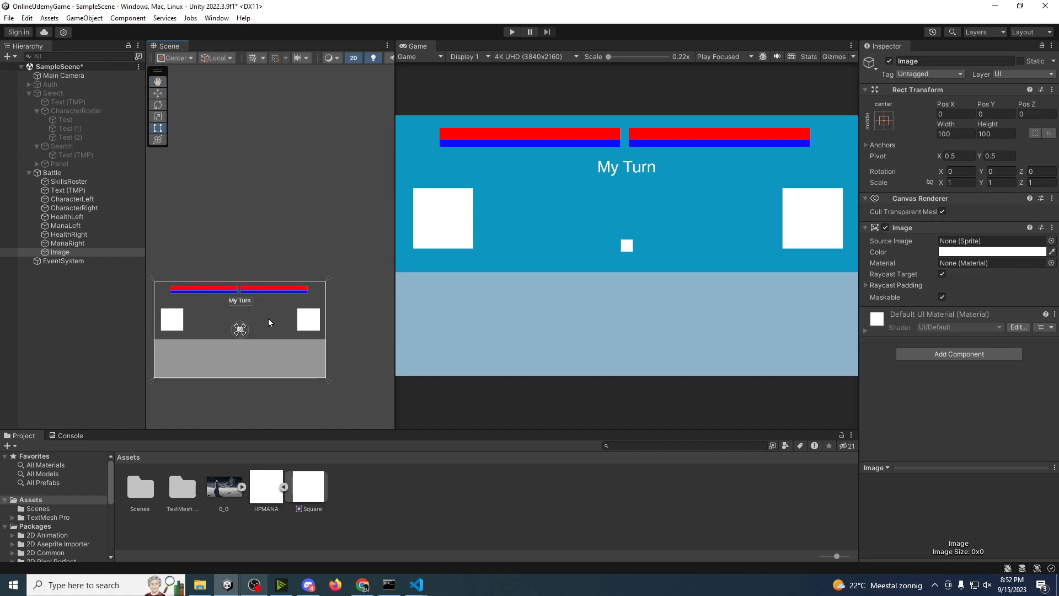
scroll(250, 339, up, 2)
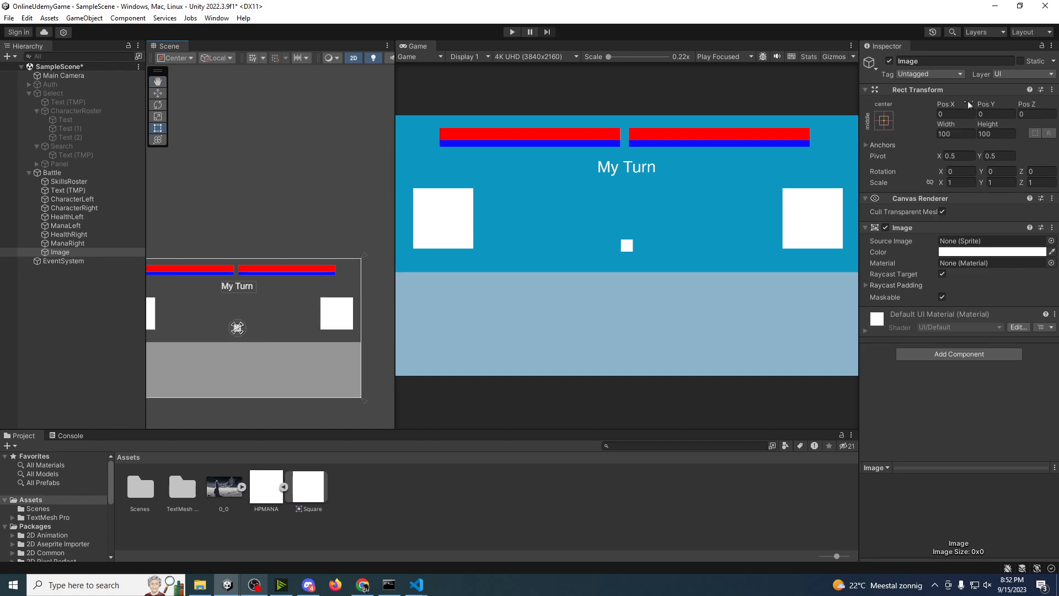
click(965, 134)
text(1920)
key(Tab)
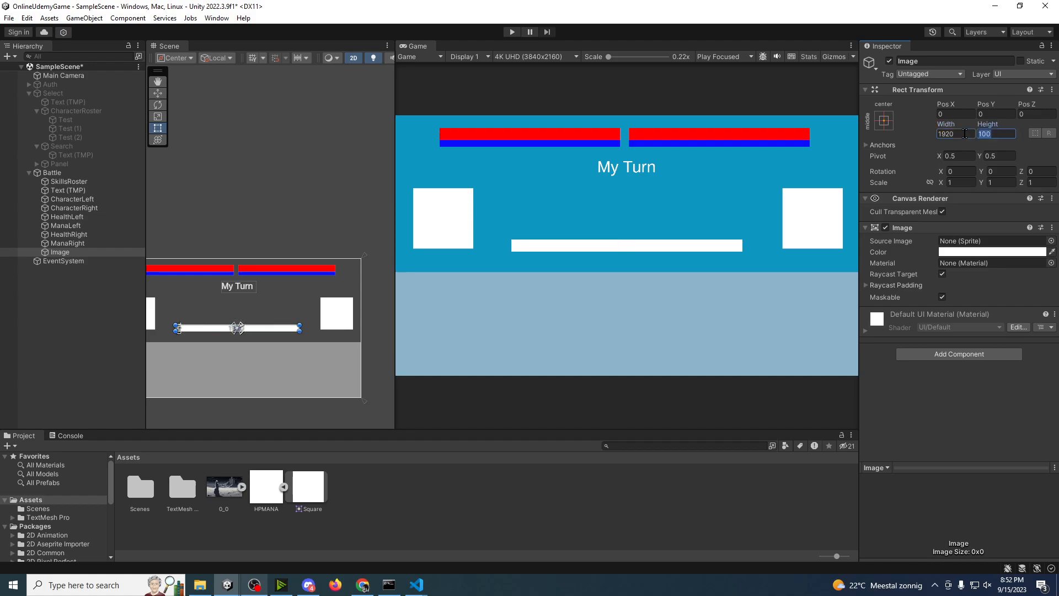
text(1080)
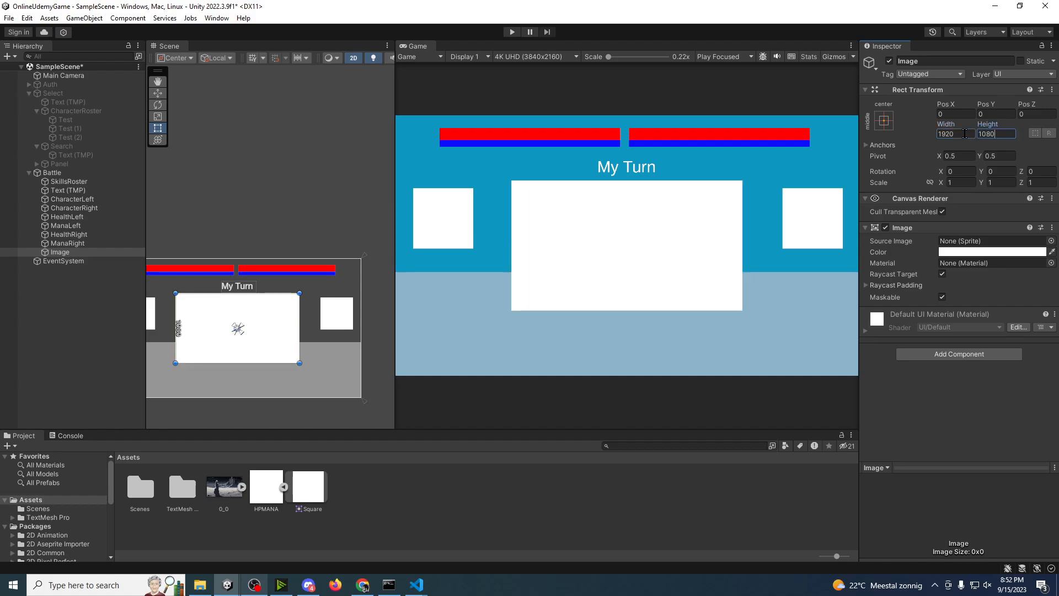
text(*2)
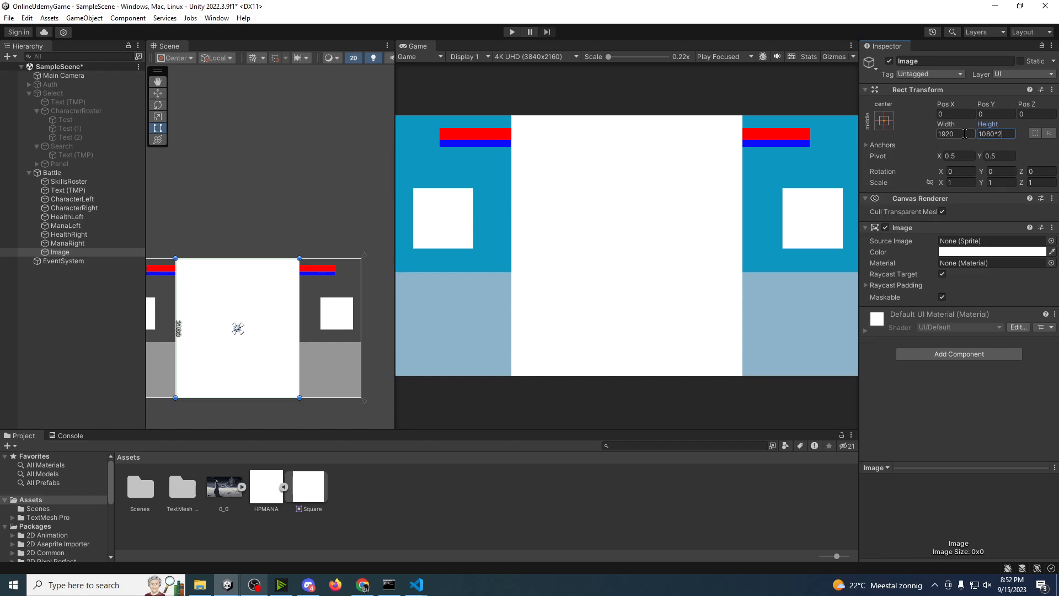
click(965, 133)
click(966, 134)
text(*2)
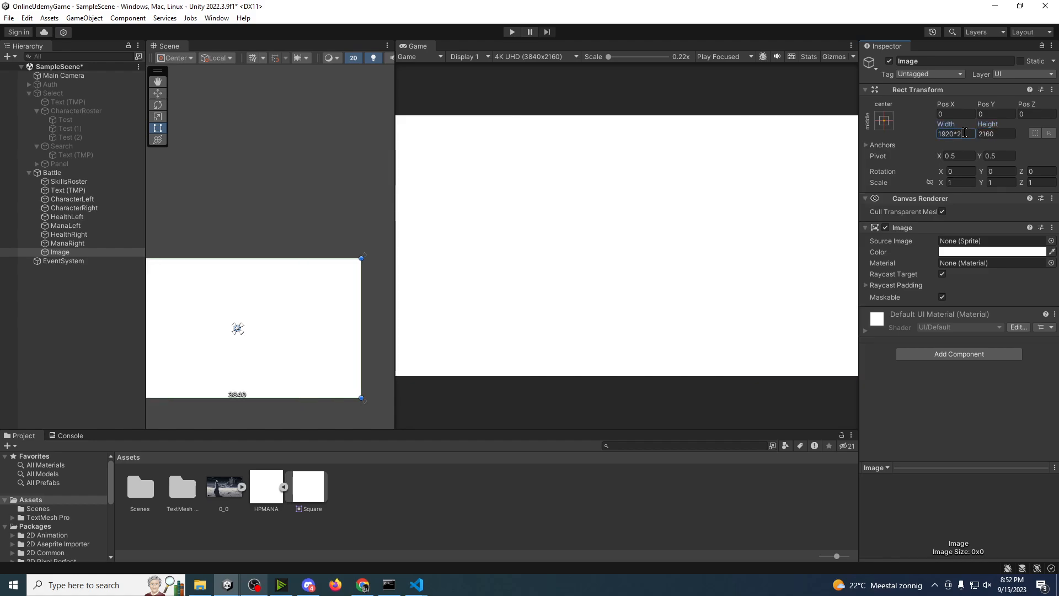
click(934, 433)
middle_drag(198, 314, 284, 305)
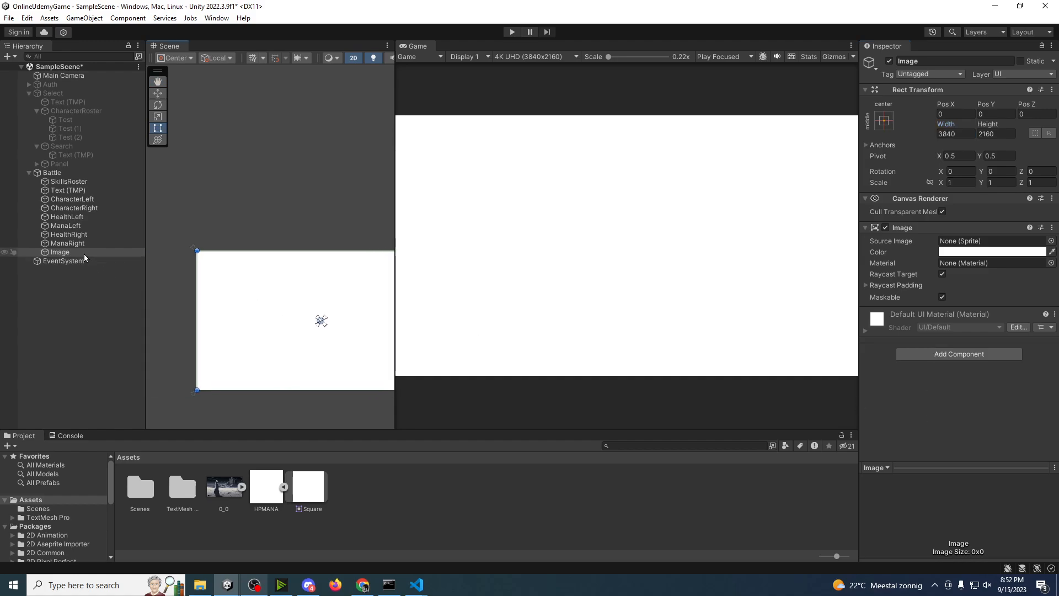
Step: Place the Image first under the Battle canvas, behind the other elements, and assign the 0_0 picture as its source image
drag(62, 252, 68, 179)
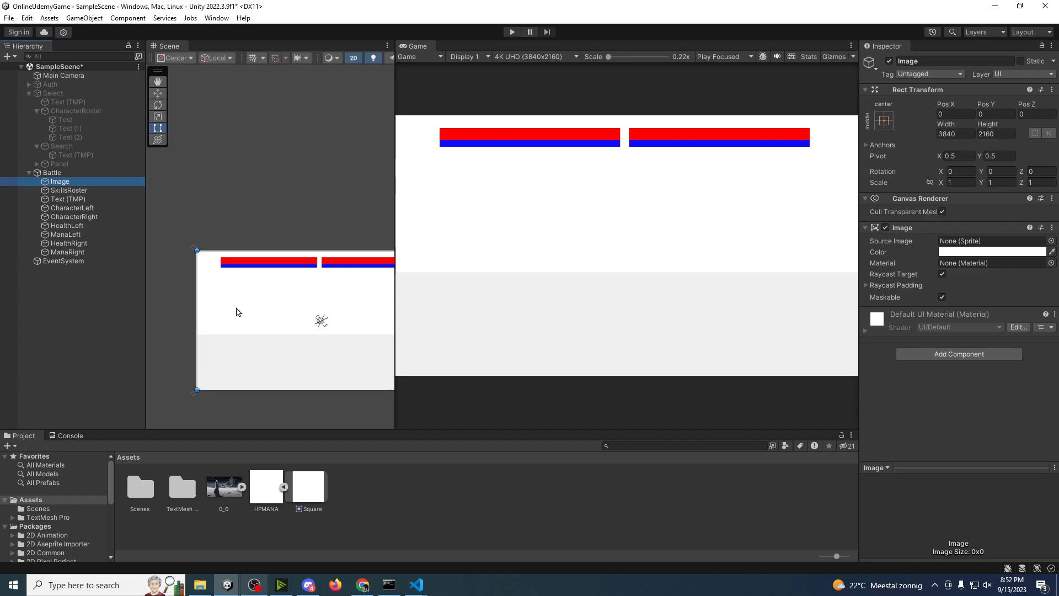
drag(219, 490, 988, 241)
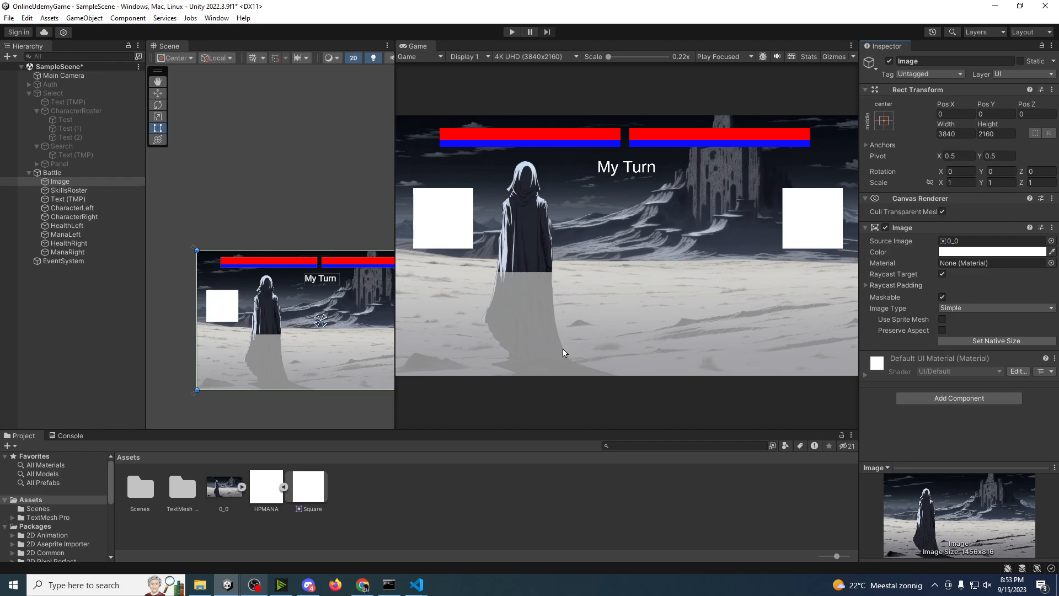
middle_drag(322, 353, 288, 323)
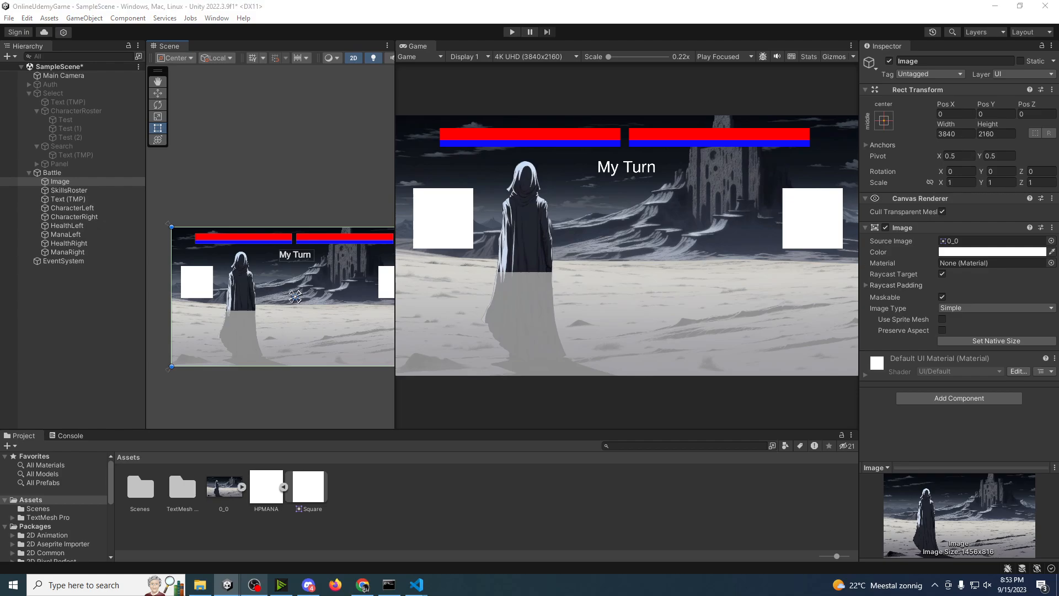
click(755, 293)
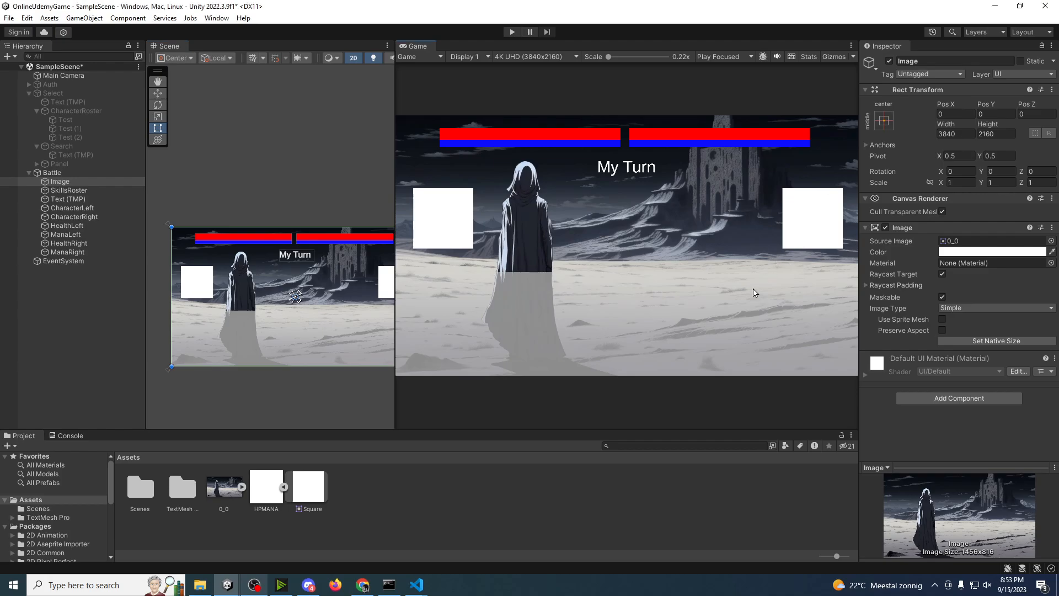
key(alt+p)
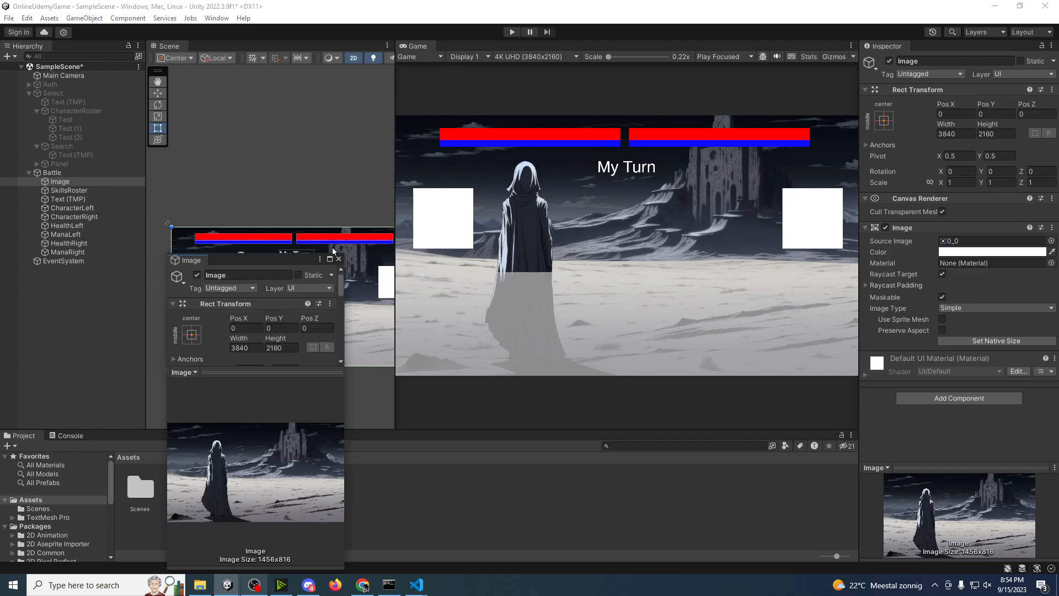
click(339, 259)
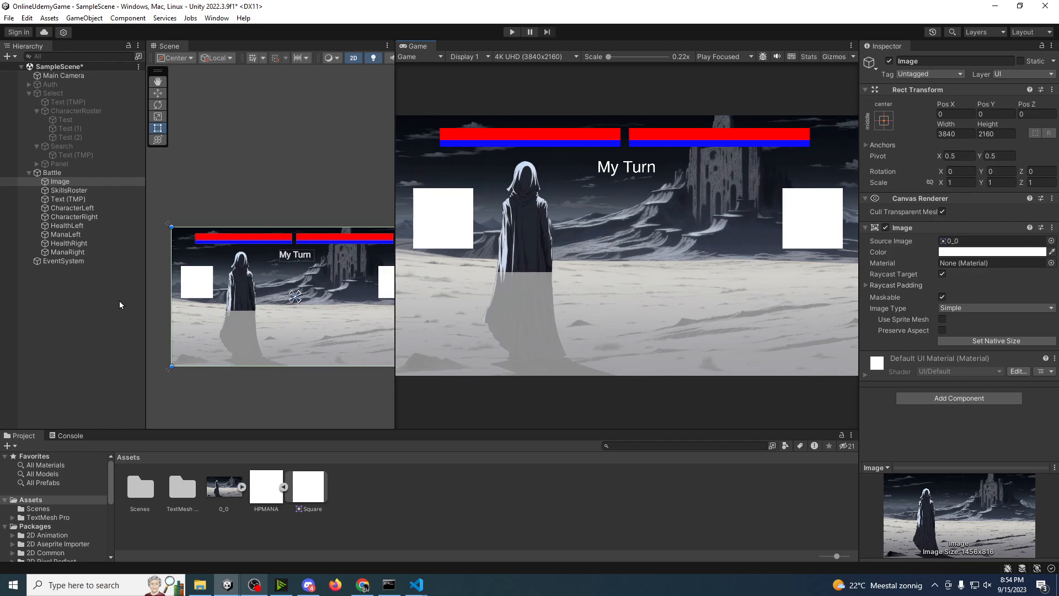
Step: Widen the Scene view and add a Grid Layout Group component to SkillsRoster
drag(396, 284, 460, 284)
click(87, 193)
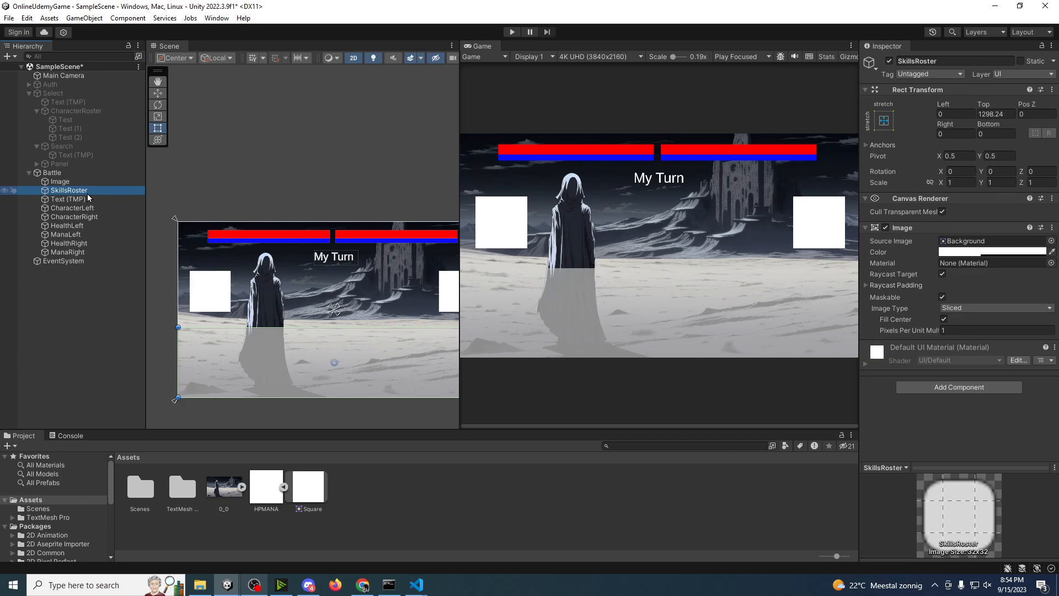
click(939, 389)
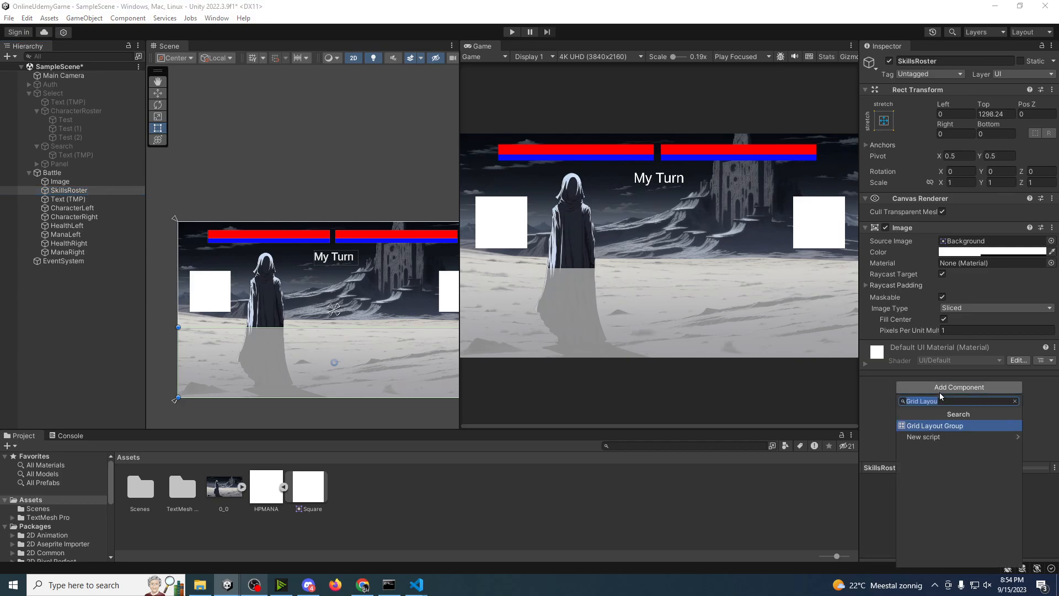
key(Return)
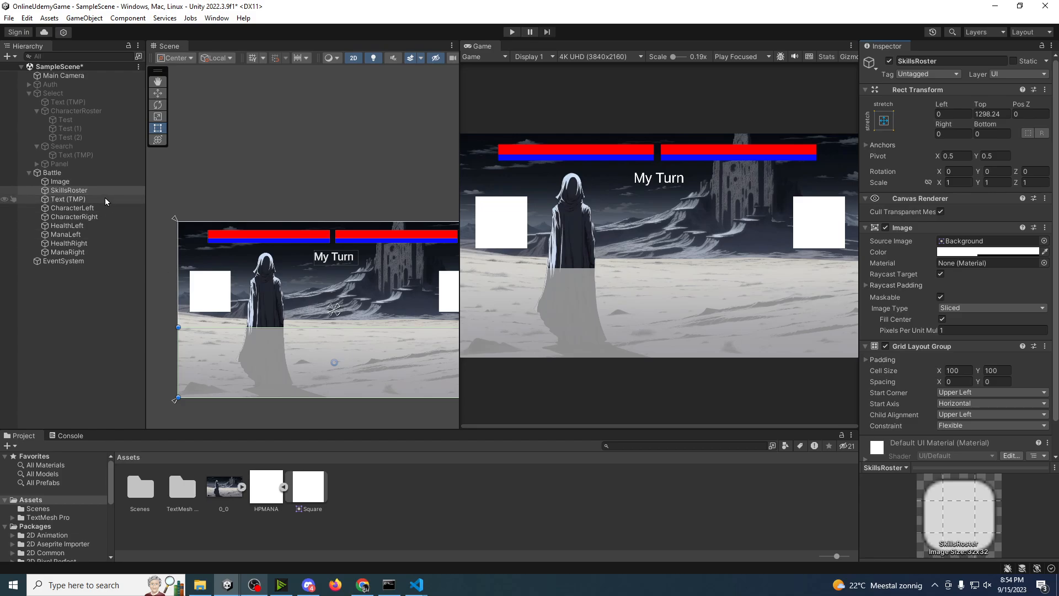
Step: Create an empty child object named Skill under SkillsRoster
right_click(90, 191)
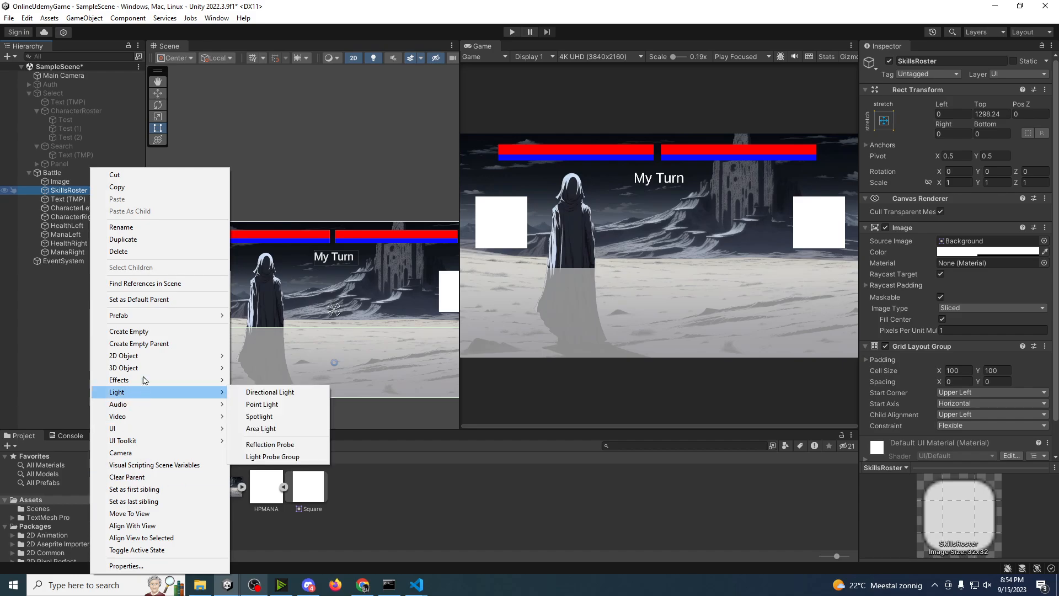
click(133, 331)
text(Skill)
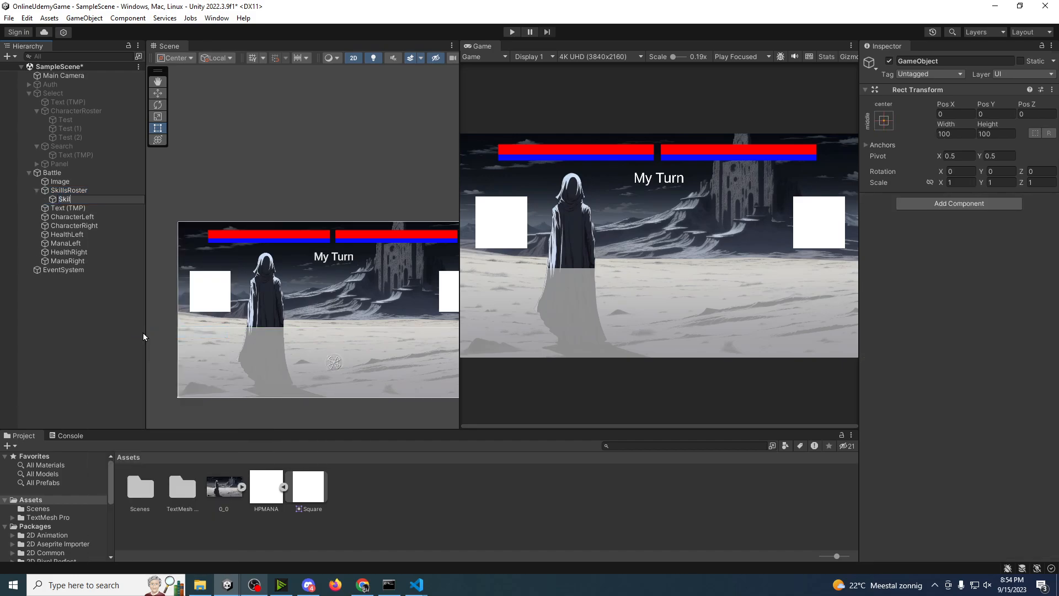
key(Return)
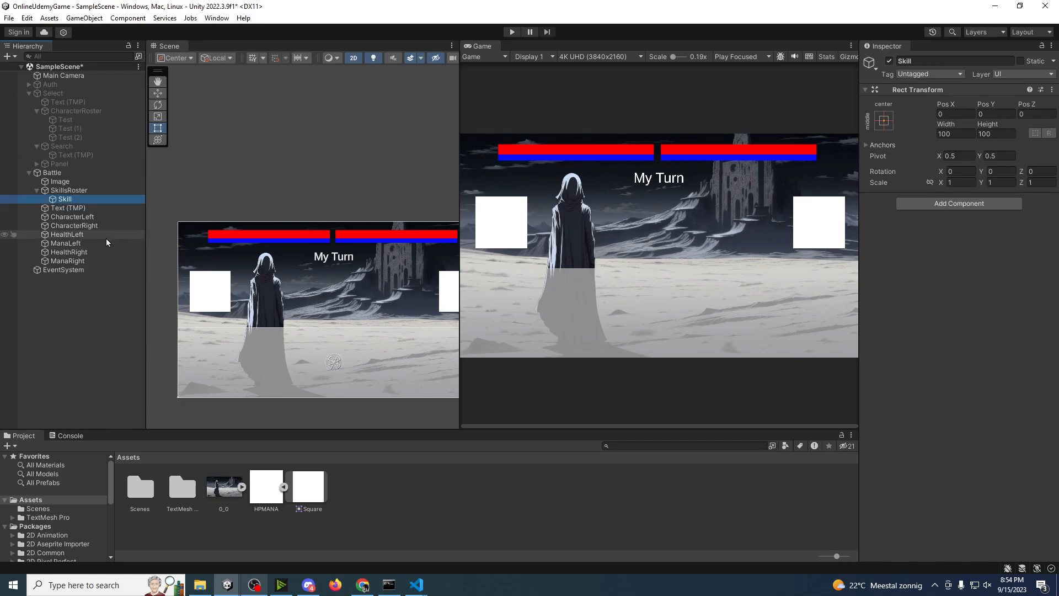
Step: Set the cell size of SkillsRoster's Grid Layout Group to 500 by 500
click(69, 191)
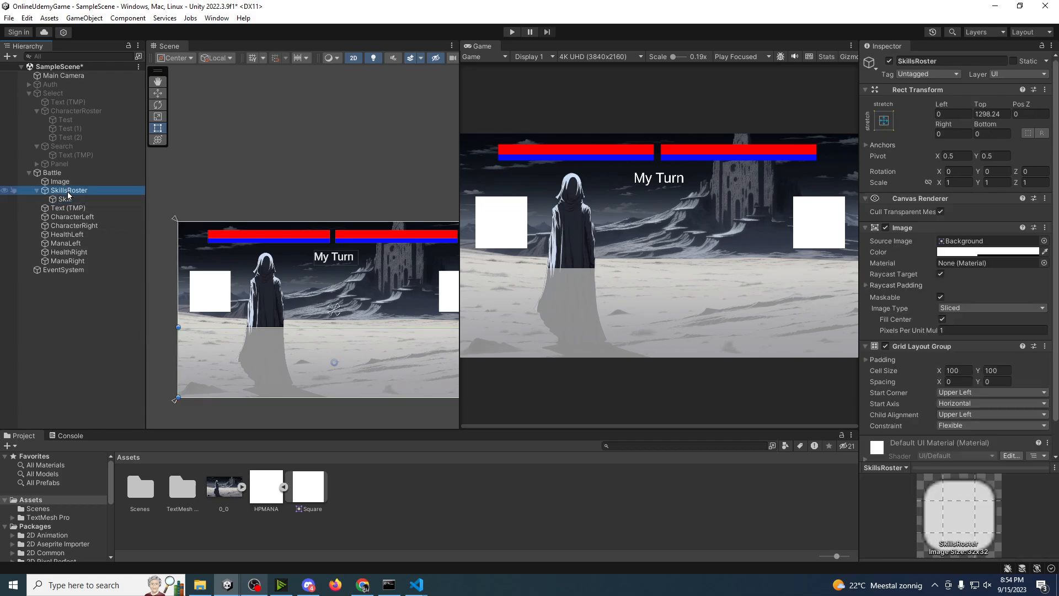
click(958, 370)
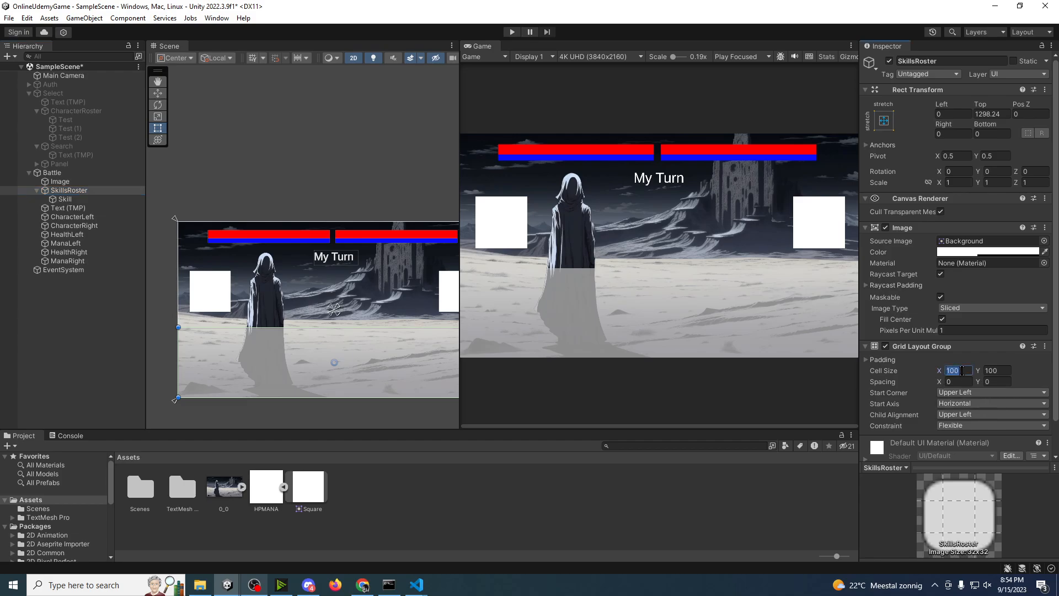
text(500)
key(Tab)
text(500)
Step: Add an Image component to the Skill object and assign the Square sprite as its source image
click(78, 199)
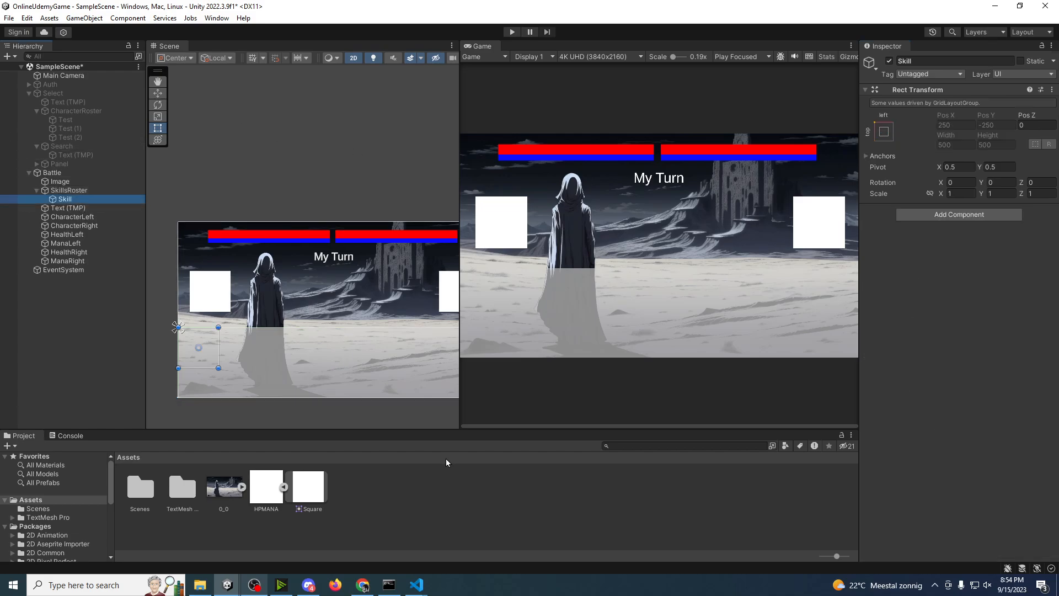
click(941, 214)
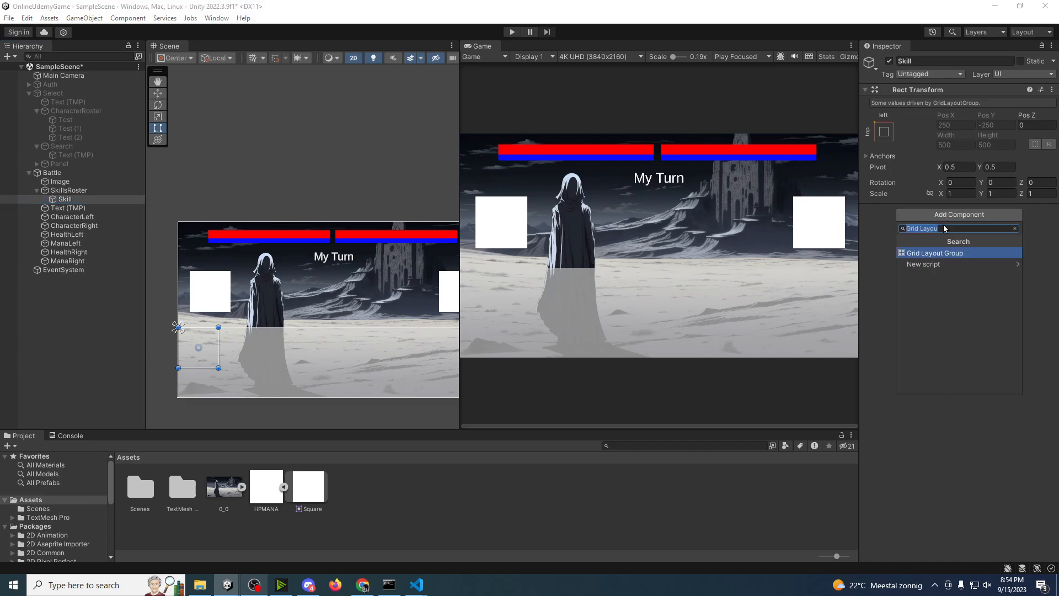
text(image)
click(923, 253)
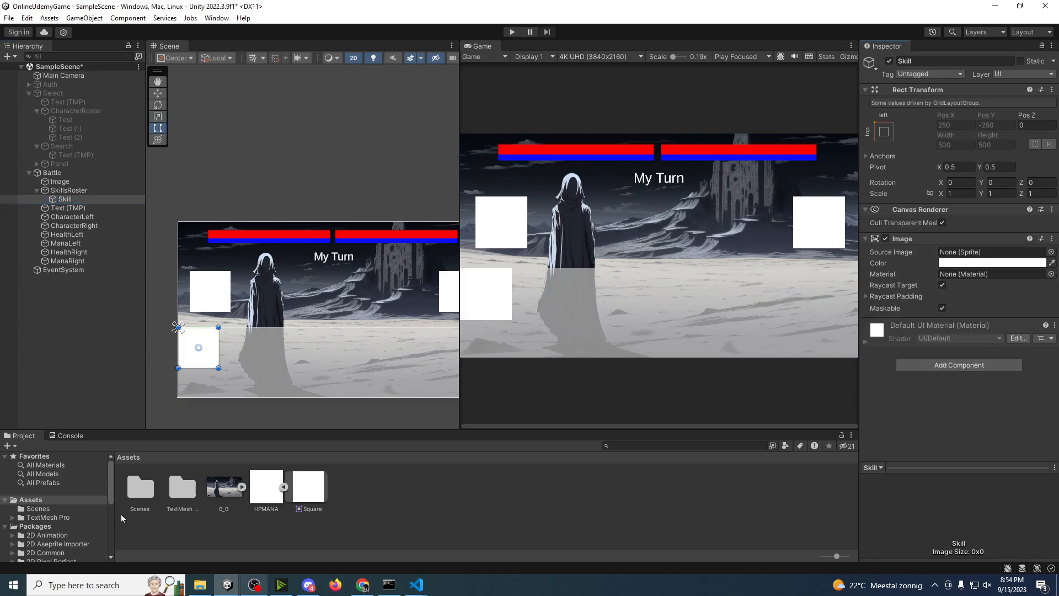
drag(266, 487, 996, 253)
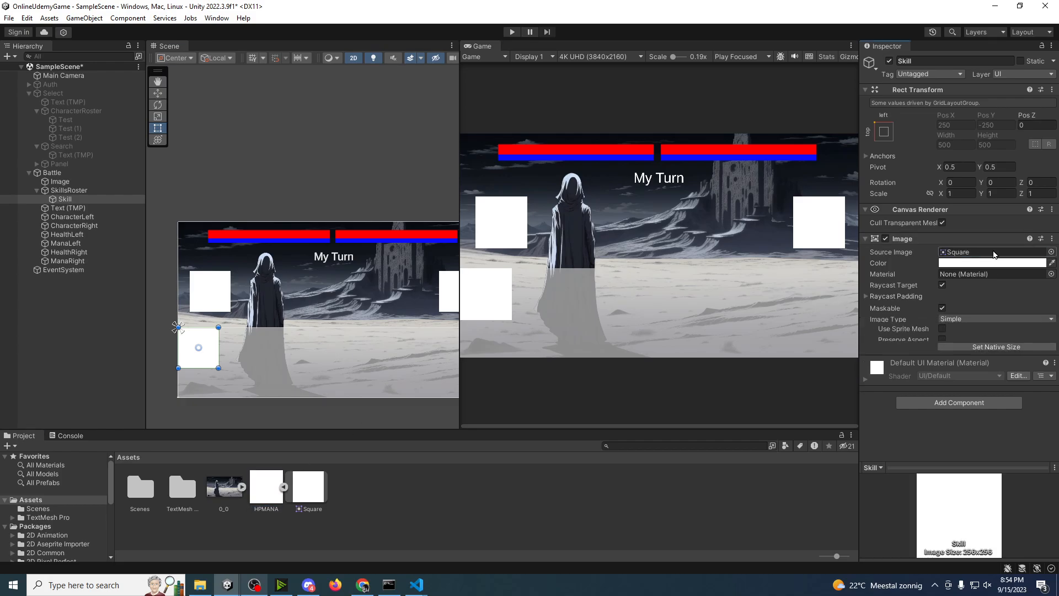
click(284, 487)
Step: Duplicate the Skill object twice so the roster holds three skill squares
click(104, 191)
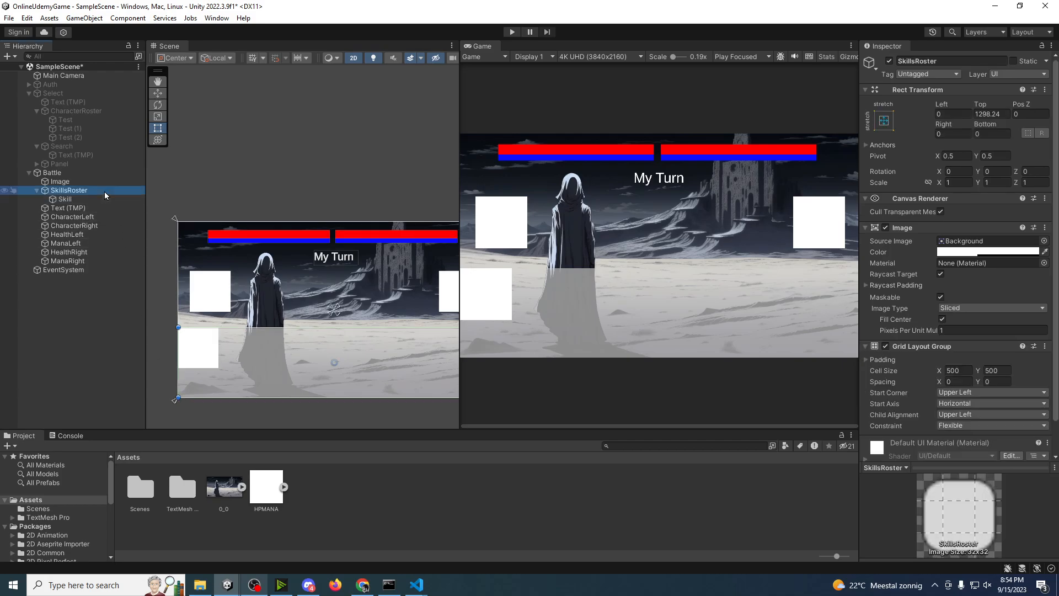
click(80, 199)
key(ctrl+d)
key(ctrl+d)
Step: Space and centre the skill squares in SkillsRoster's grid with an X spacing of about 128.3 and a left padding of about 1005
click(69, 191)
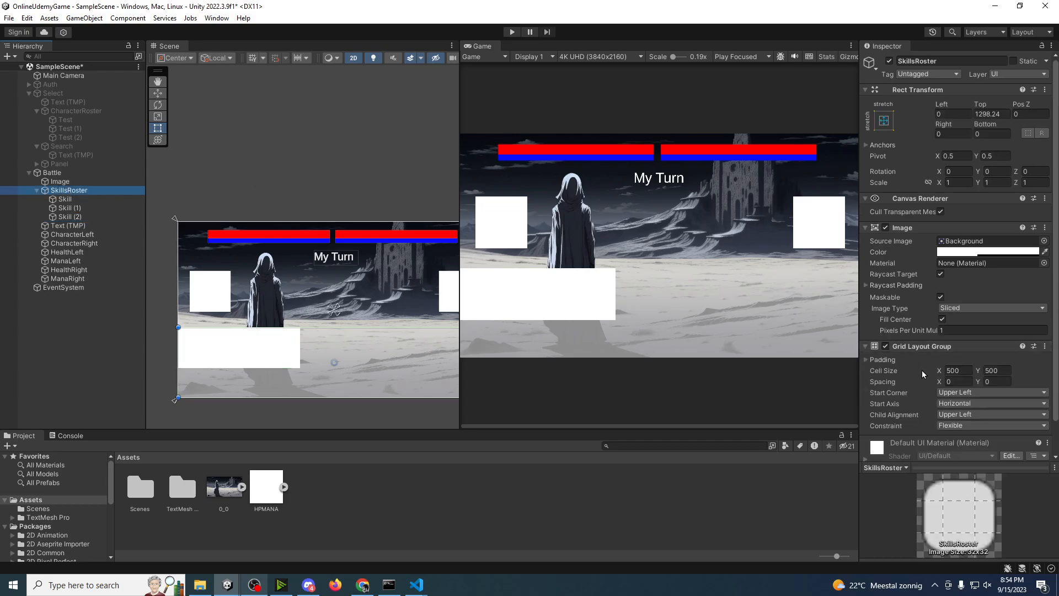
drag(941, 382, 131, 379)
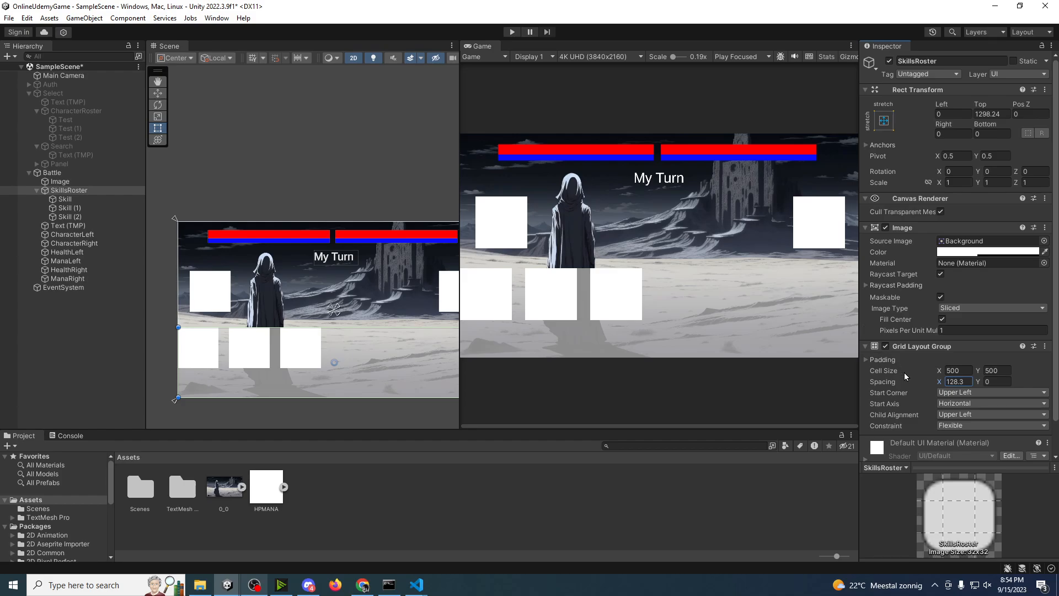
scroll(904, 373, down, 1)
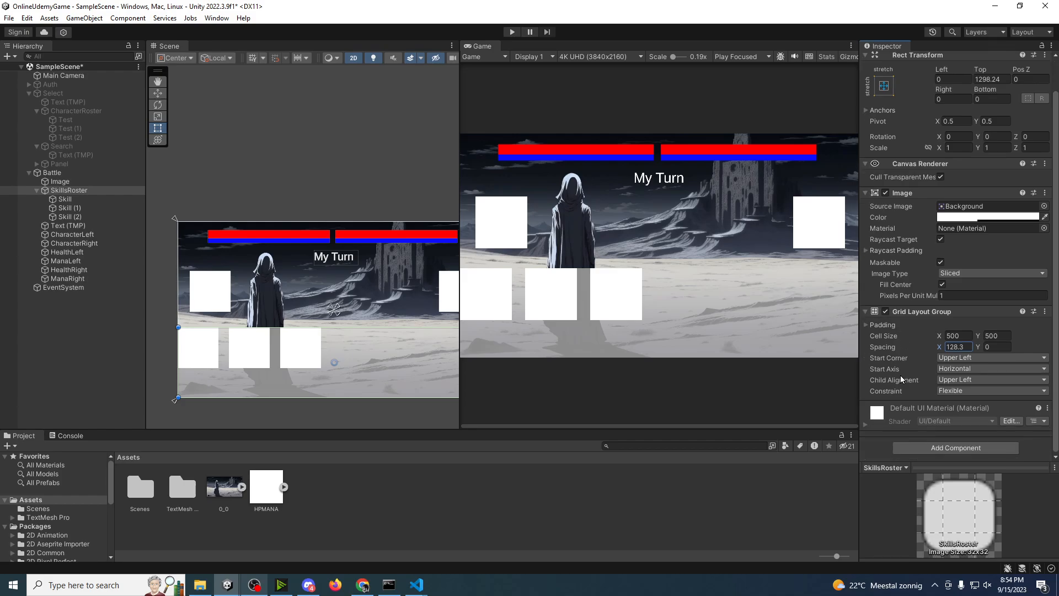
click(866, 324)
drag(924, 337, 428, 331)
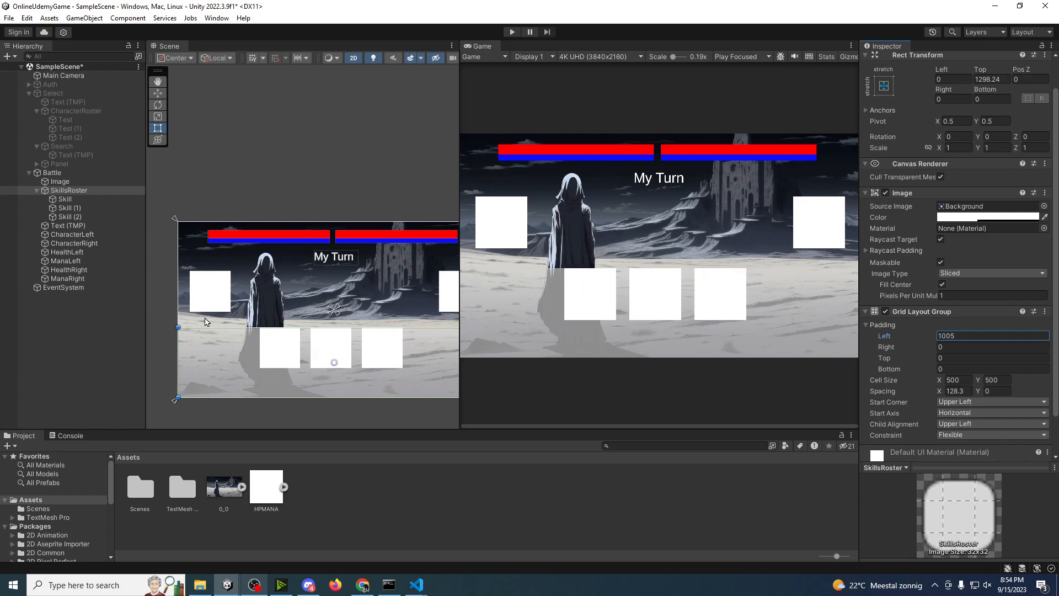
Step: Add a UI Panel named Description as a child of the first Skill object
click(65, 200)
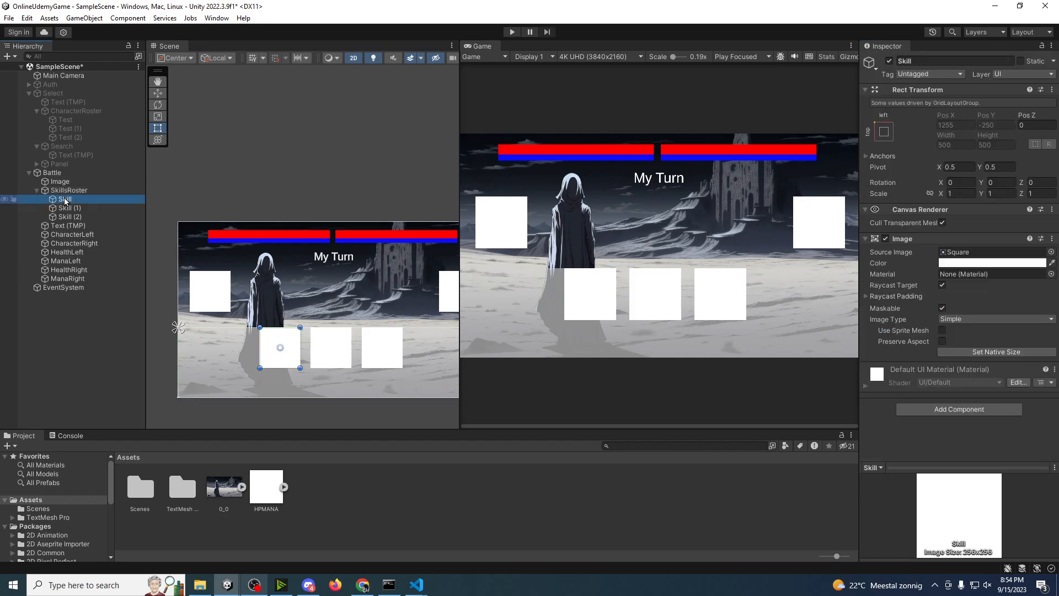
key(f)
scroll(286, 386, up, 2)
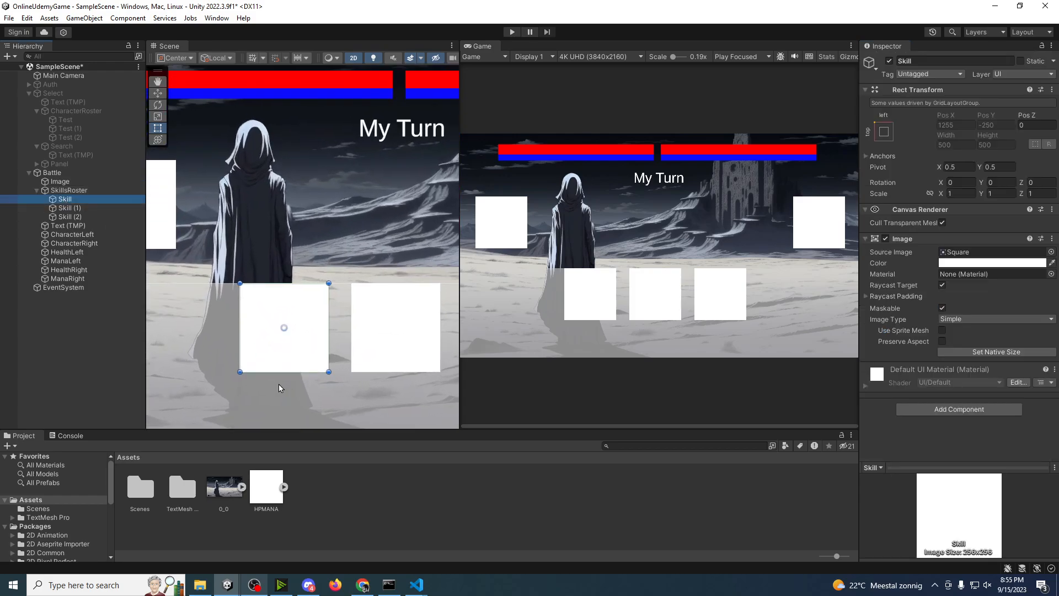
right_click(70, 203)
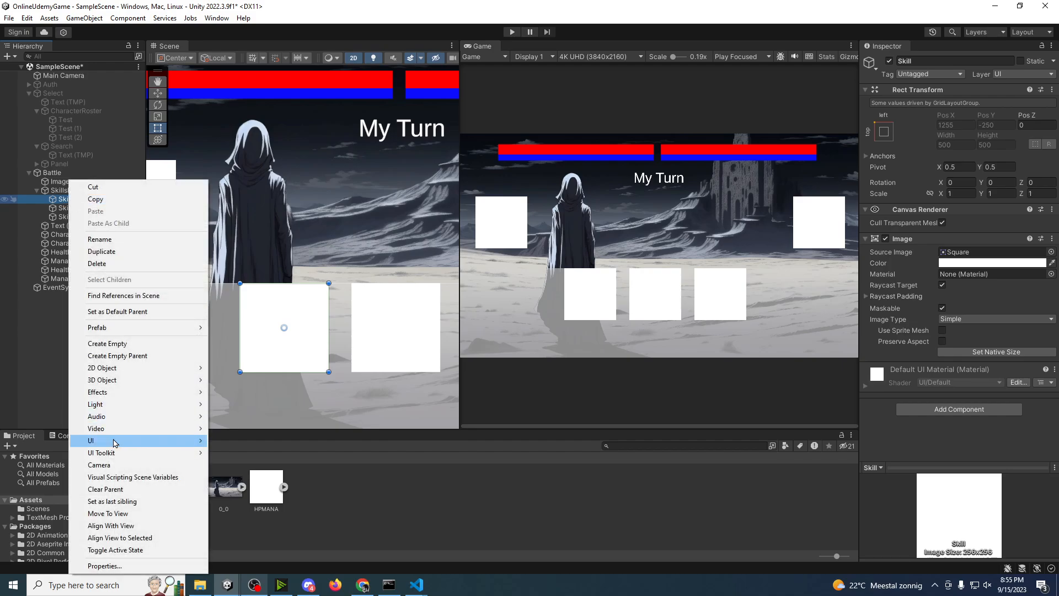
mouse_move(115, 442)
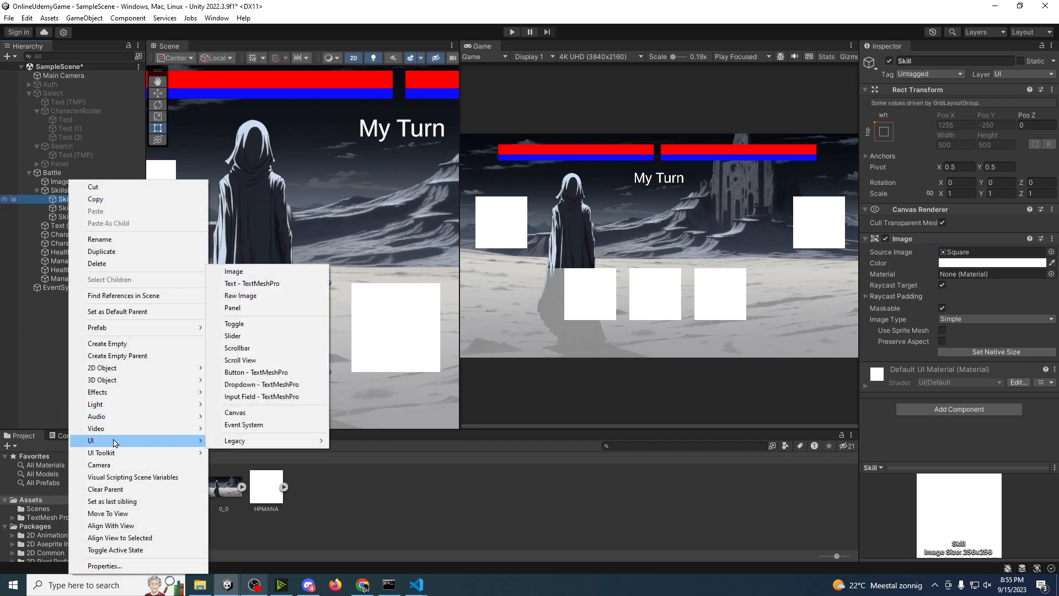
click(245, 308)
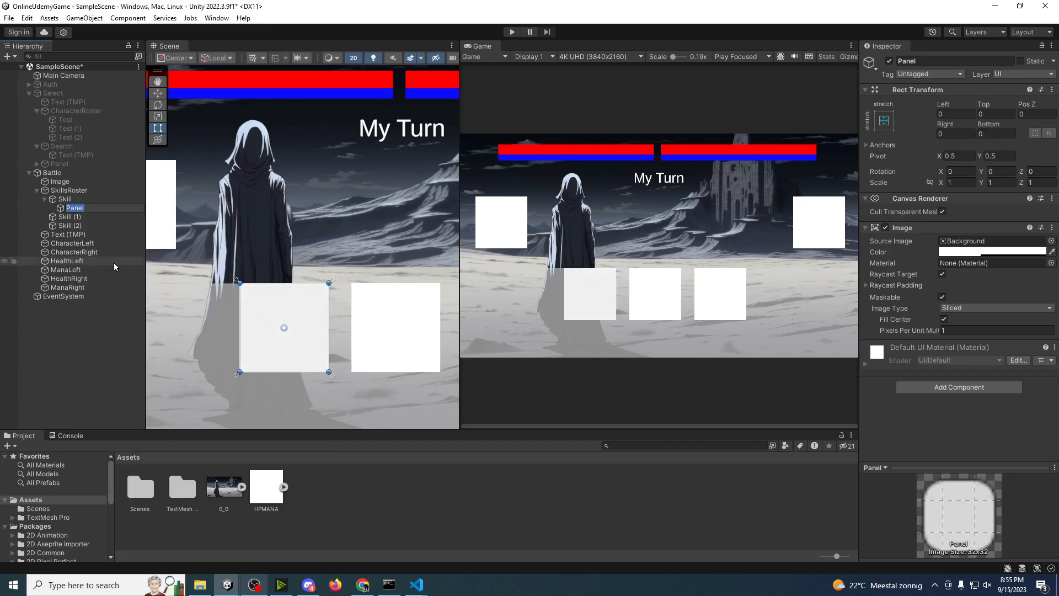
text(Description)
key(Return)
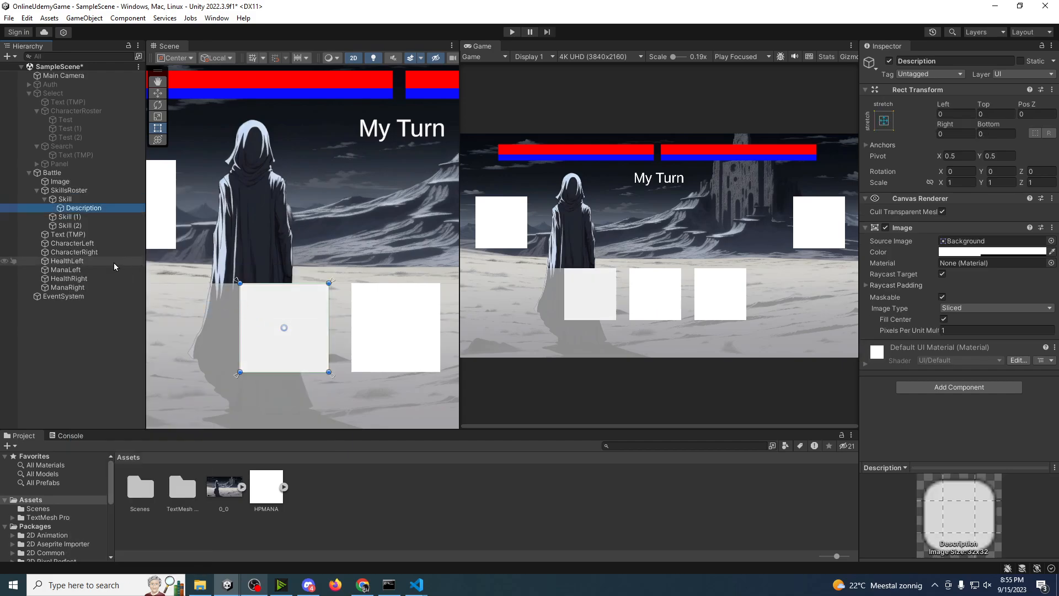
Step: Shape the Description panel into a strip directly below the first skill square, with Top about 493.6 and Bottom about -205
key(w)
drag(284, 286, 328, 369)
key(t)
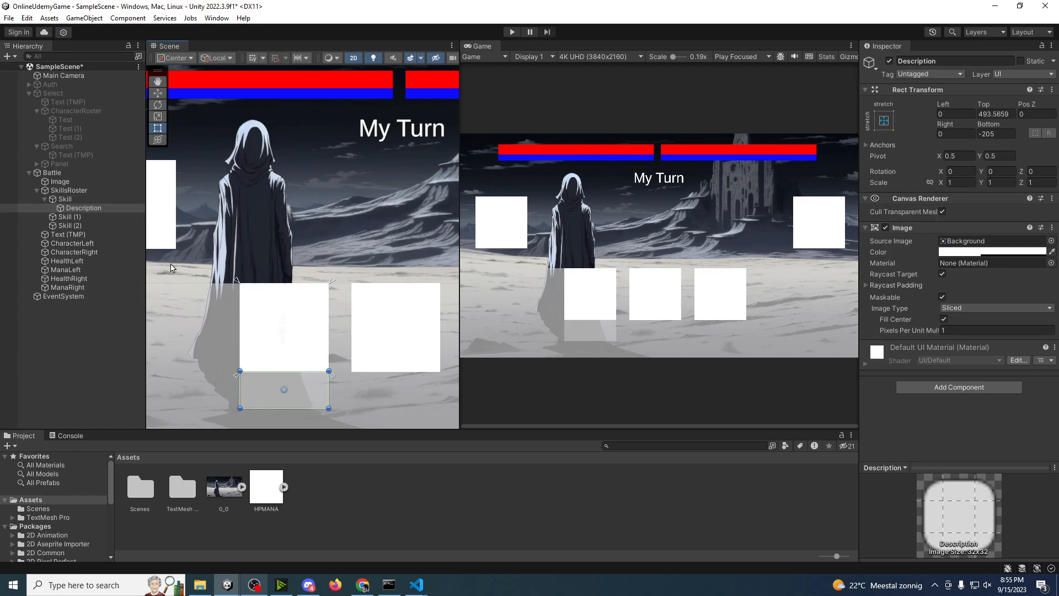
Step: Add a TextMeshPro text as a child of Description reading "This skill will deal 15 magic damage"
click(72, 207)
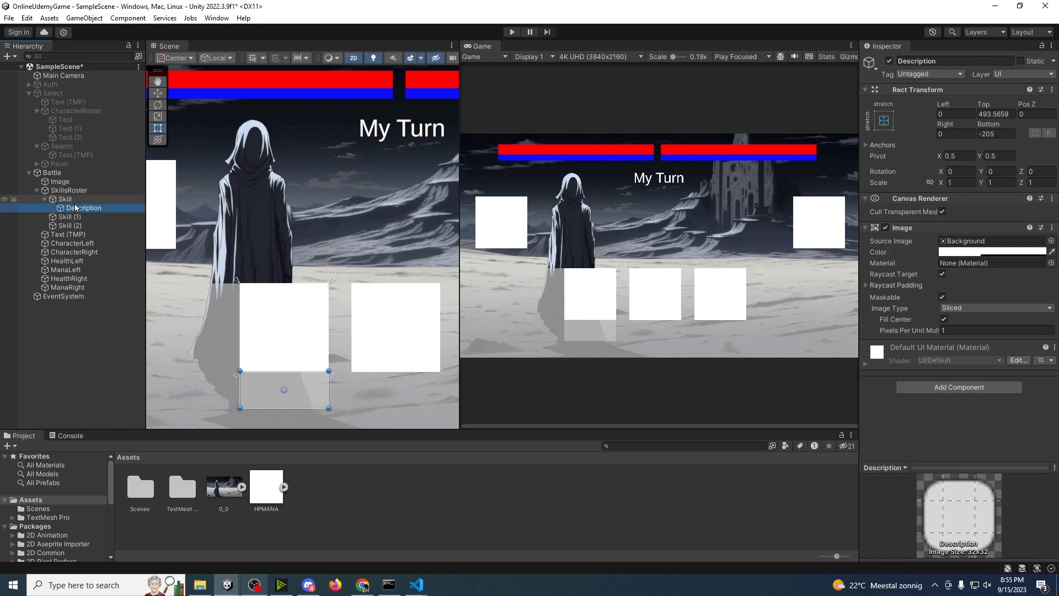
right_click(77, 207)
mouse_move(130, 453)
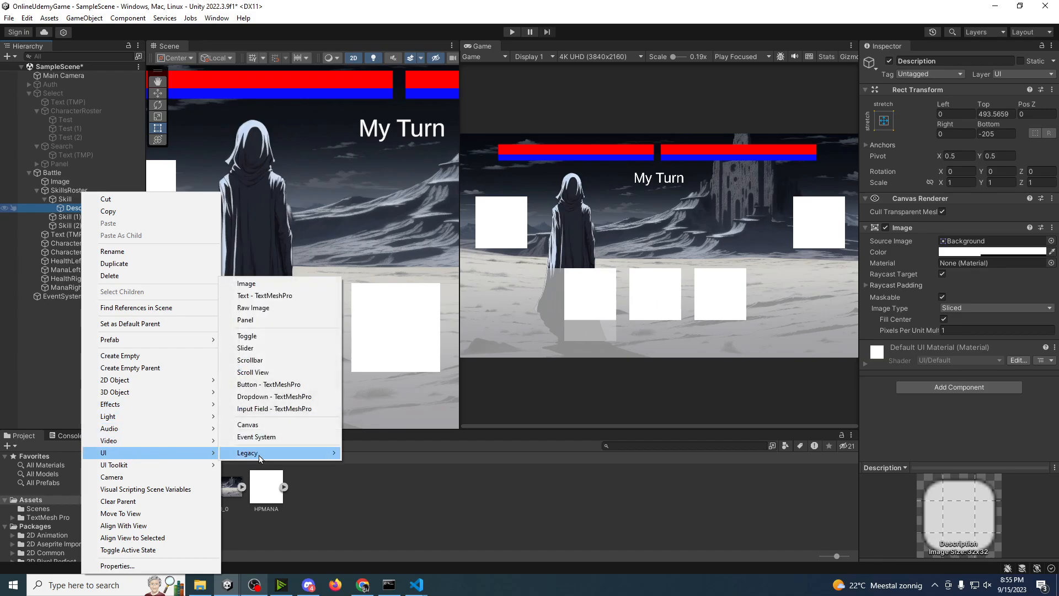
click(260, 295)
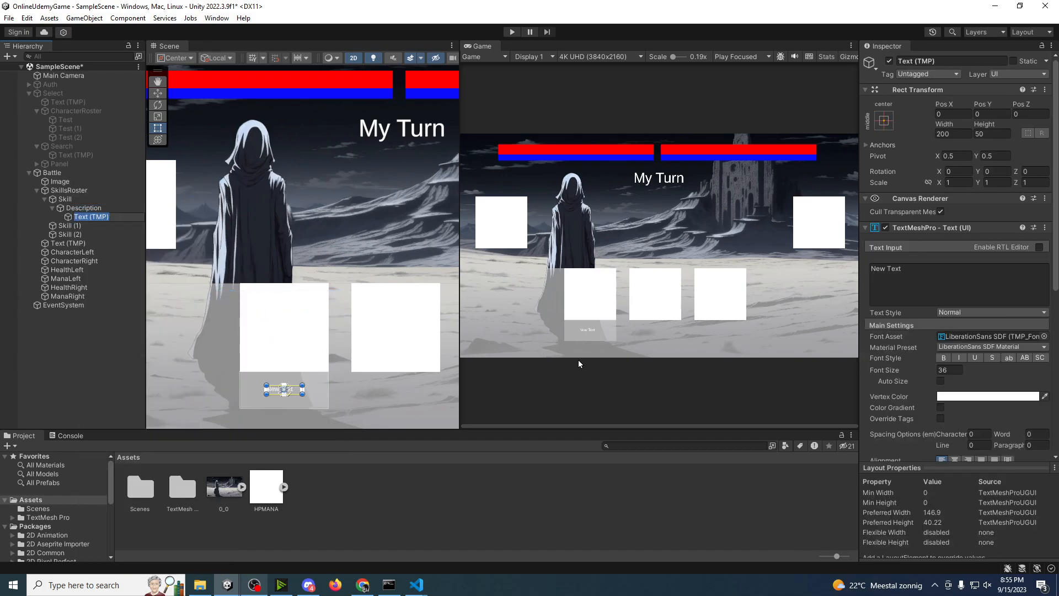
click(926, 288)
text(This )
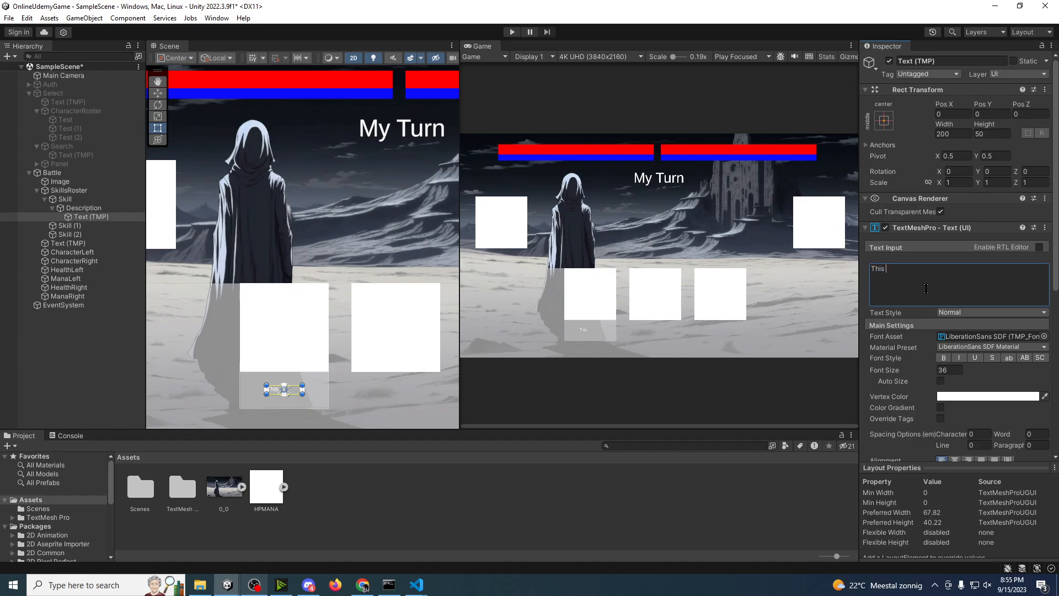
text(sskill will deal 15 magic damage)
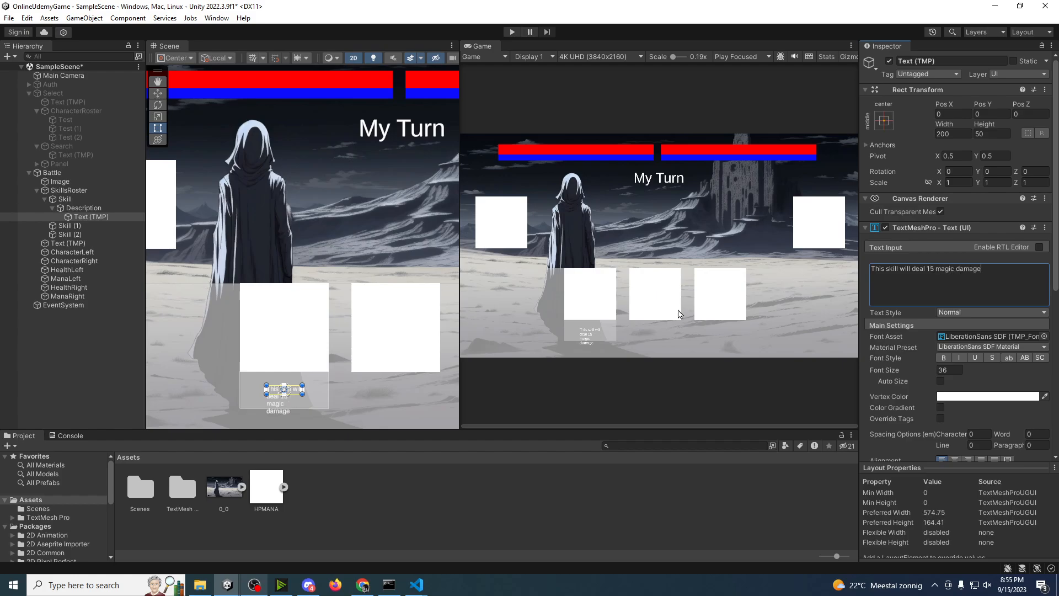
Step: Move and stretch the skill description text box to fill the Description panel, about 485 by 203
scroll(260, 315, up, 3)
key(w)
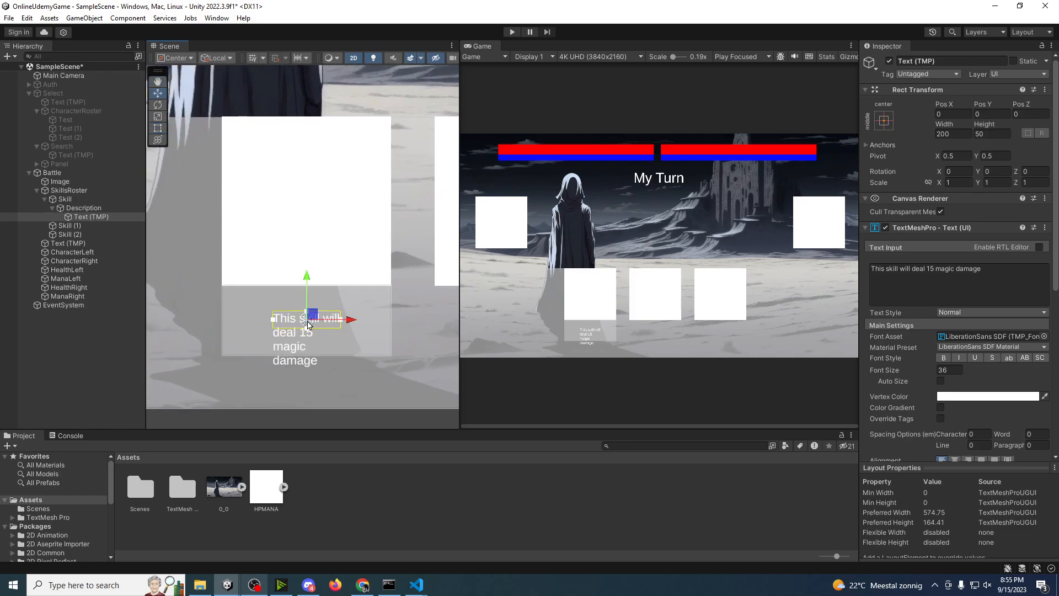
drag(315, 318, 268, 294)
drag(291, 302, 387, 355)
scroll(598, 343, up, 1)
scroll(596, 343, down, 1)
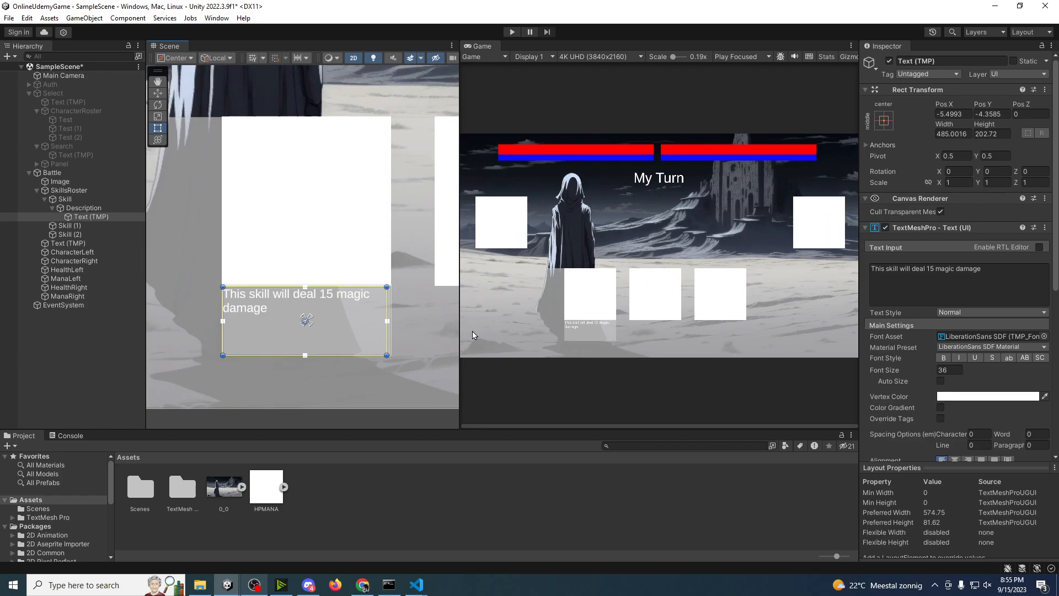
drag(459, 335, 337, 333)
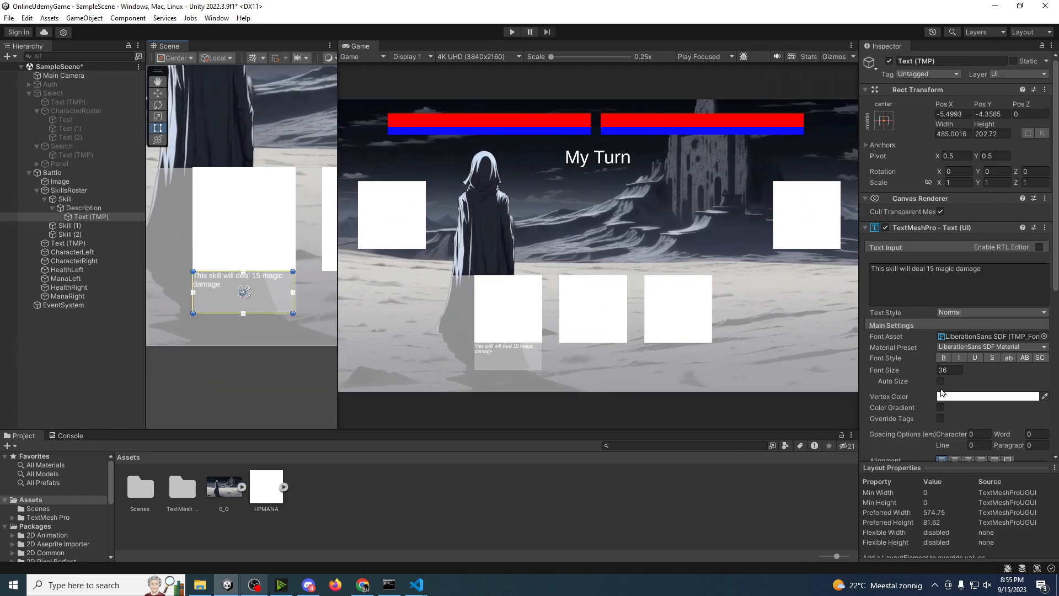
Step: Enlarge the description text to a font size of about 48.62 and colour it black (000000)
drag(931, 375, 119, 373)
click(965, 397)
drag(983, 407, 1023, 439)
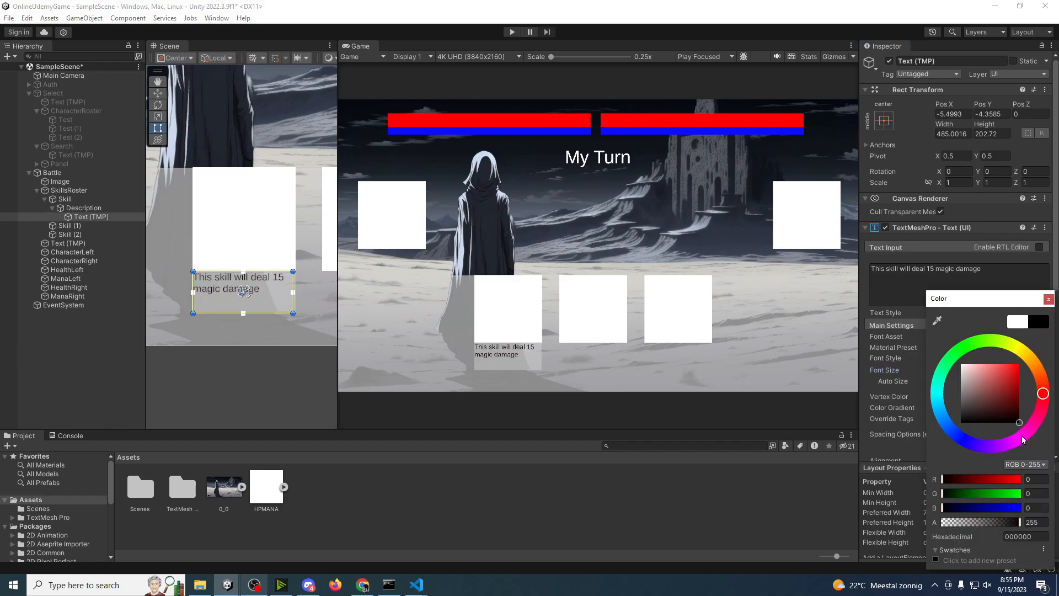
click(1049, 298)
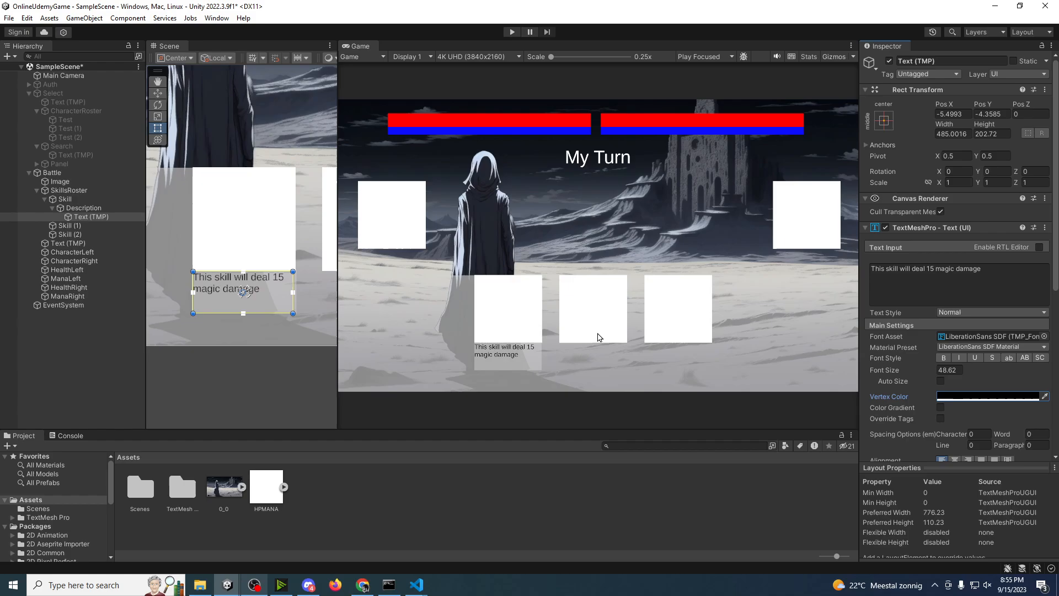
Step: Add a UI Image as a child of the first Skill and place it on the square's upper-right corner, at about X 248, Y 259
click(64, 200)
right_click(65, 200)
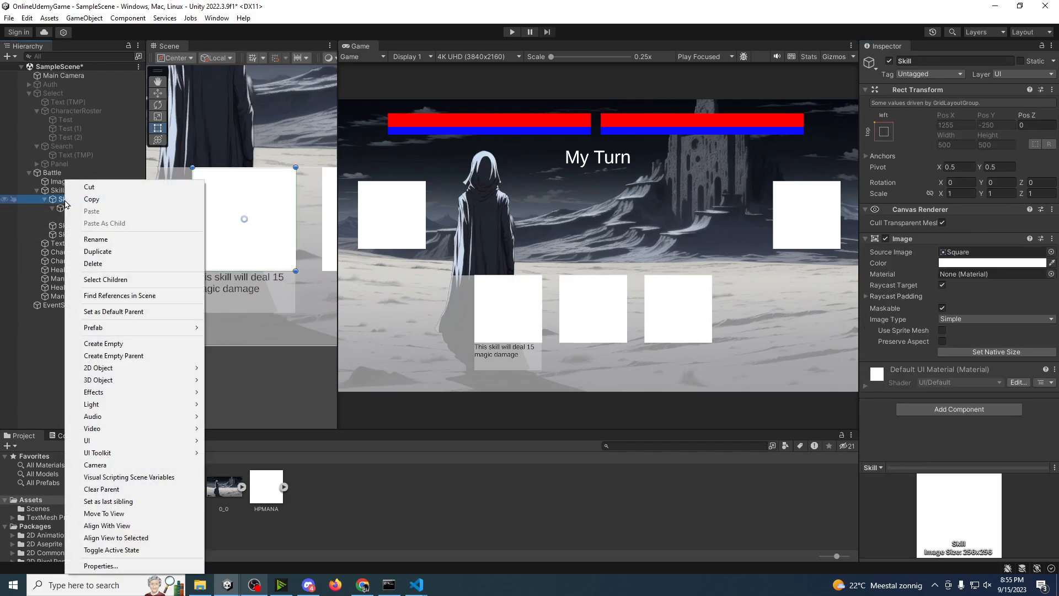
mouse_move(114, 448)
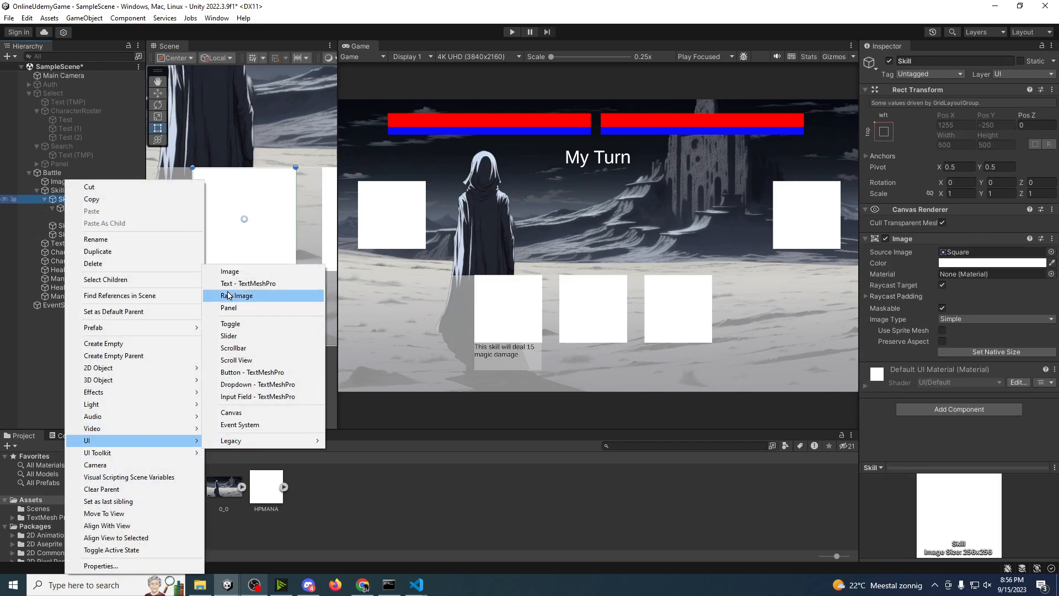
click(255, 267)
middle_drag(257, 257, 246, 314)
key(w)
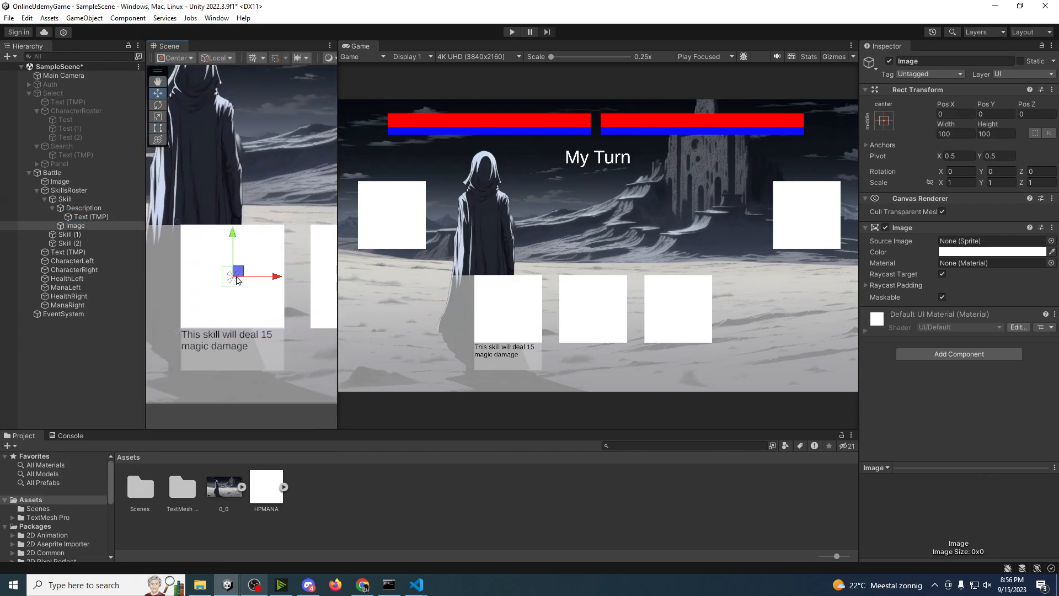
drag(239, 272, 290, 222)
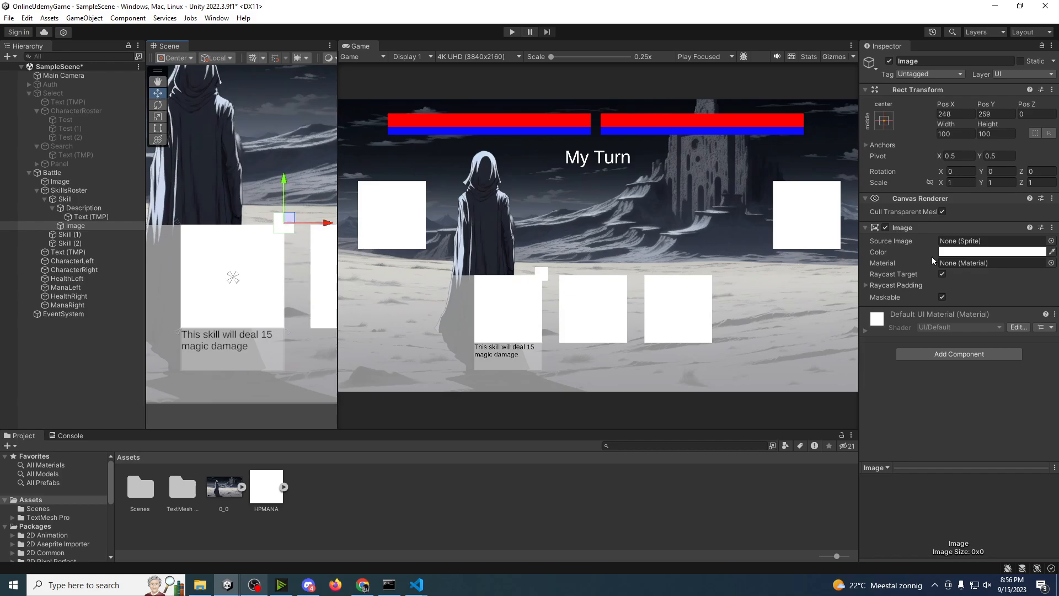
Step: Colour the new corner image light blue, about 9FB9EF
click(960, 251)
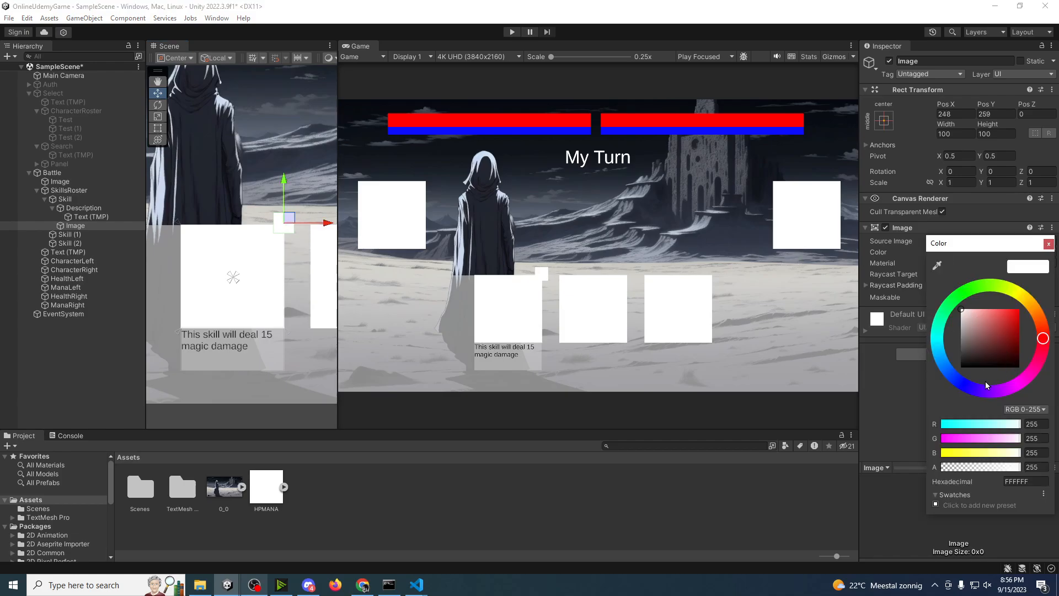
mouse_move(985, 382)
mouse_down()
mouse_move(997, 391)
mouse_move(1019, 383)
mouse_up()
drag(997, 317, 1010, 312)
drag(960, 371, 958, 369)
mouse_move(1010, 313)
mouse_down()
mouse_move(1004, 300)
mouse_move(976, 310)
mouse_up()
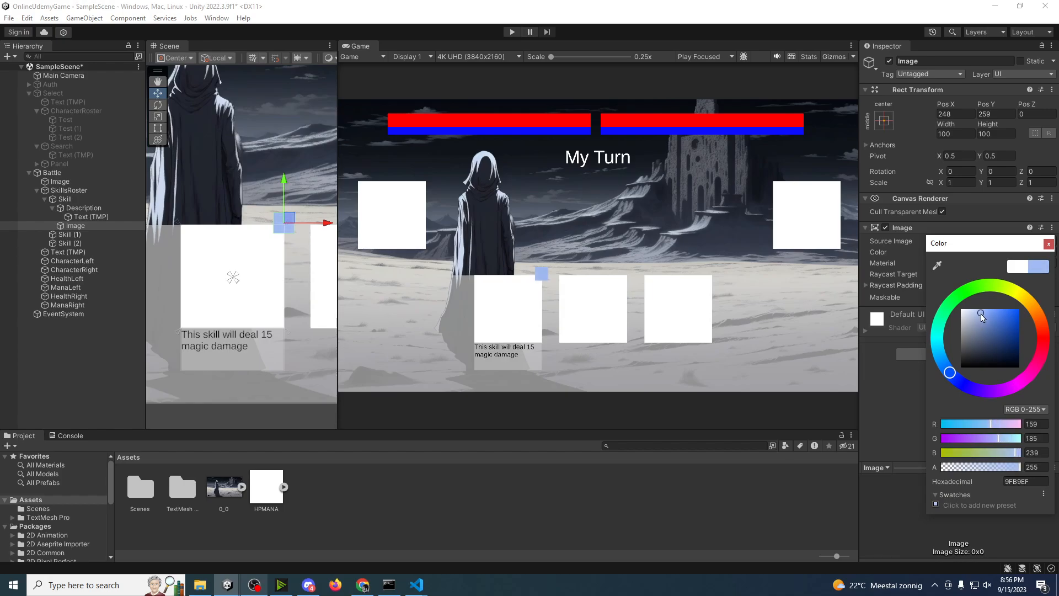
click(1050, 244)
Step: Set the corner image's source sprite to Knob
click(1051, 241)
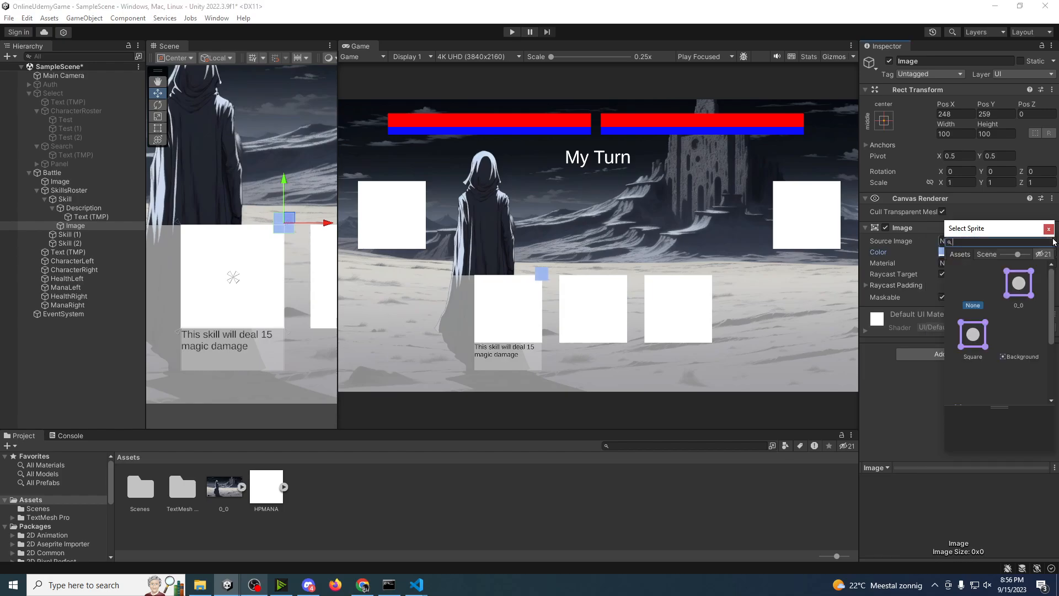
scroll(986, 331, down, 1)
click(1027, 331)
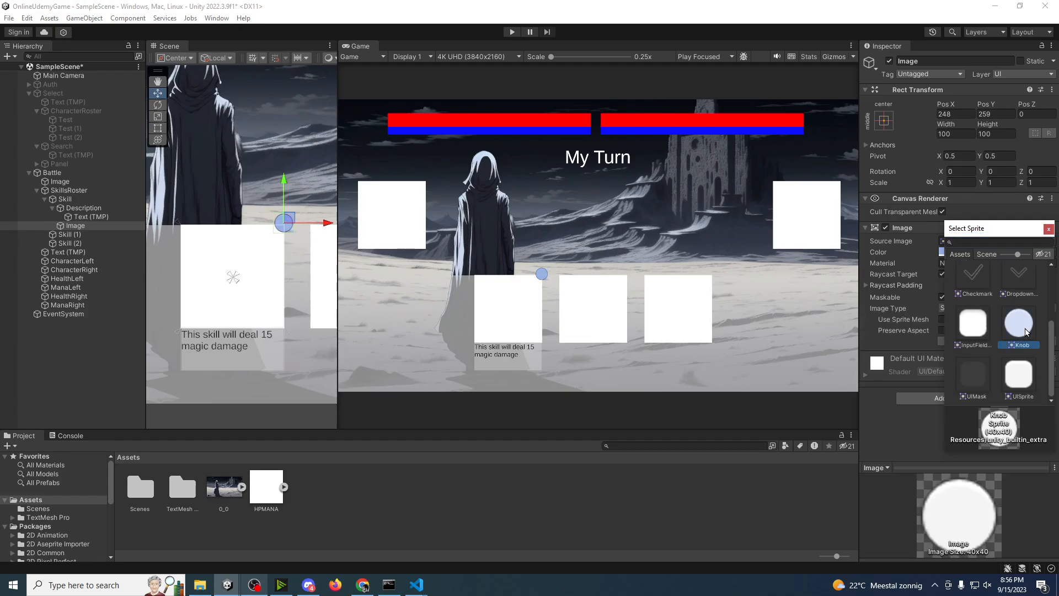
click(1048, 229)
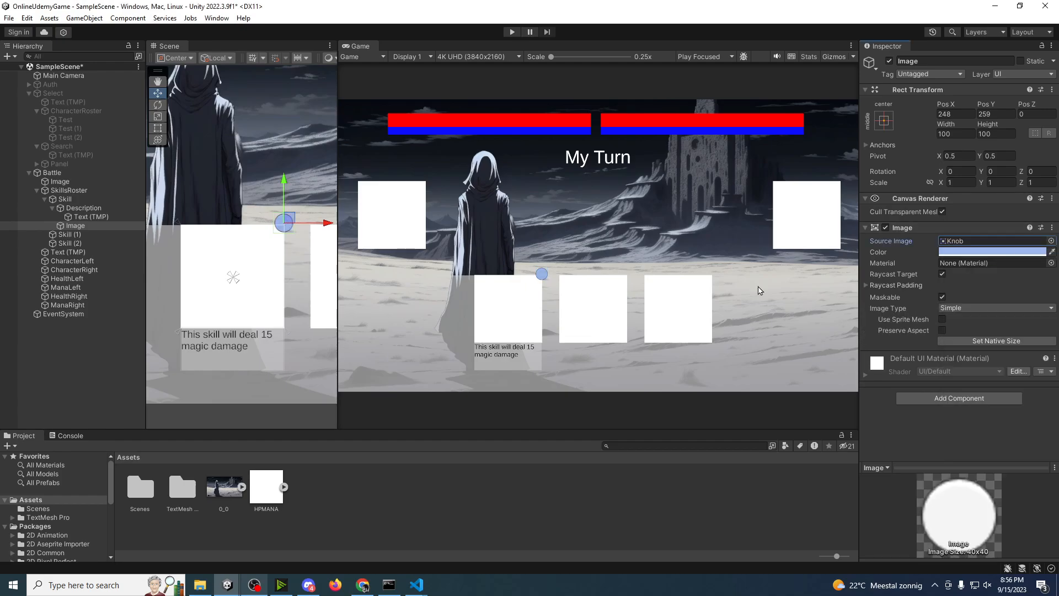
Step: Rename the Image object under Skill to ManaCost
click(111, 226)
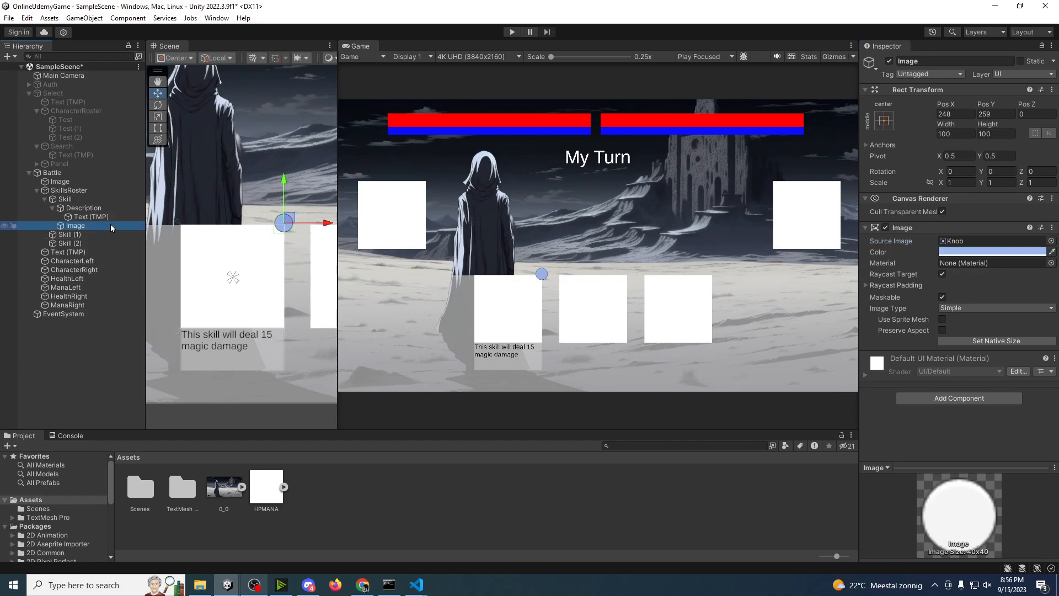
click(81, 227)
text(Mana)
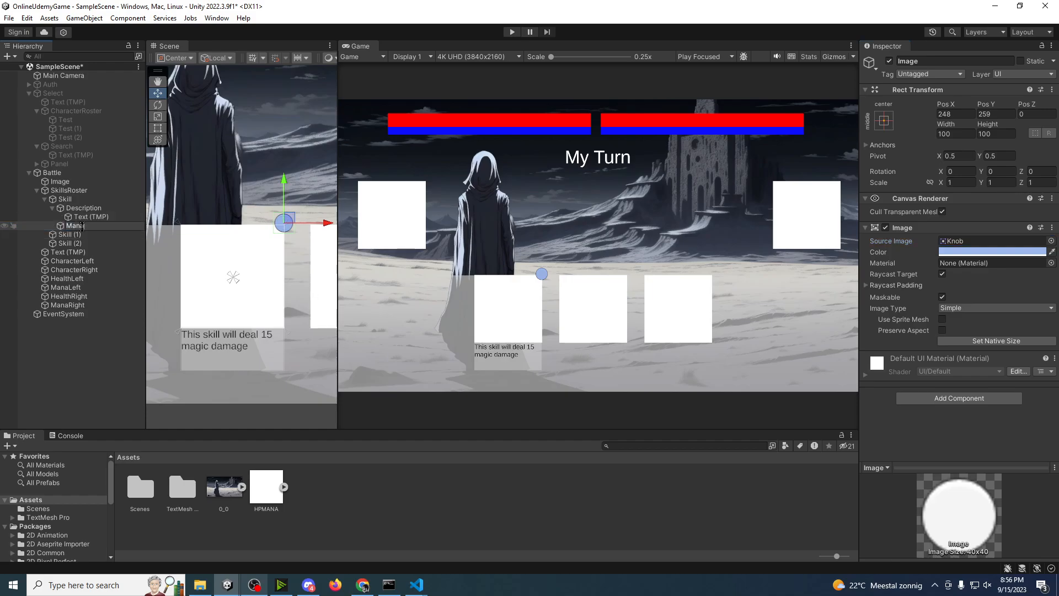
key(BackSpace)
key(BackSpace)
key(BackSpace)
key(BackSpace)
key(BackSpace)
key(BackSpace)
key(BackSpace)
key(BackSpace)
key(BackSpace)
key(BackSpace)
key(BackSpace)
key(BackSpace)
text(naCost)
key(Return)
Step: Add a TextMeshPro text as a child of ManaCost reading "20"
right_click(82, 227)
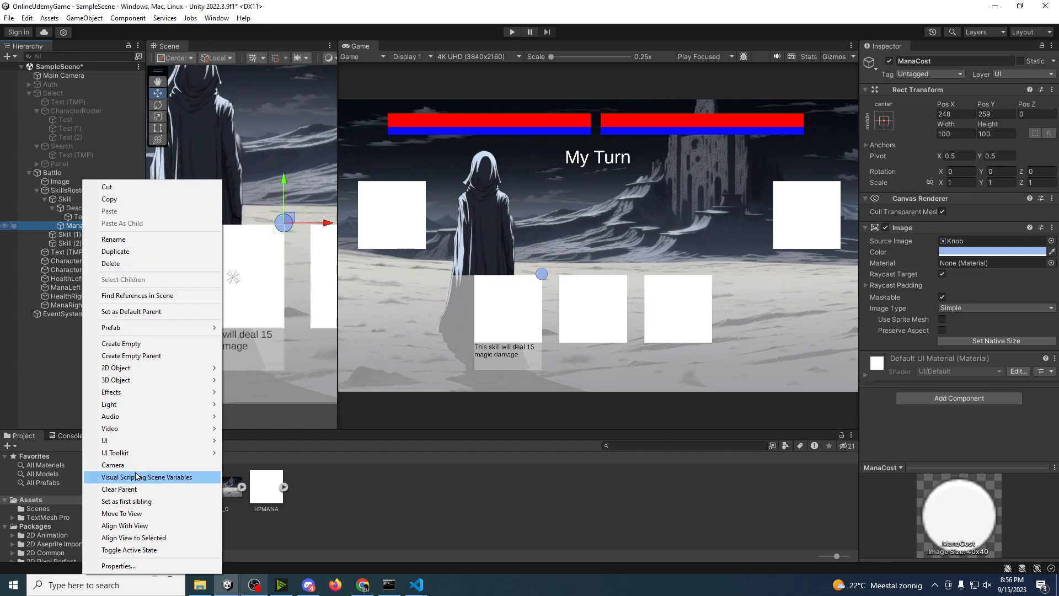
mouse_move(183, 440)
click(265, 284)
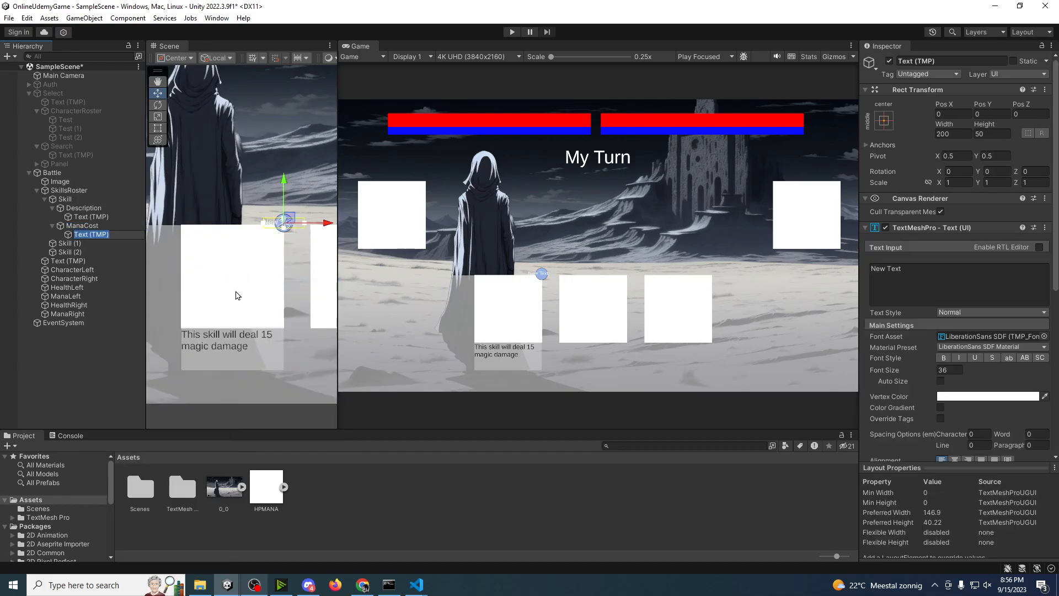
click(921, 266)
text(20)
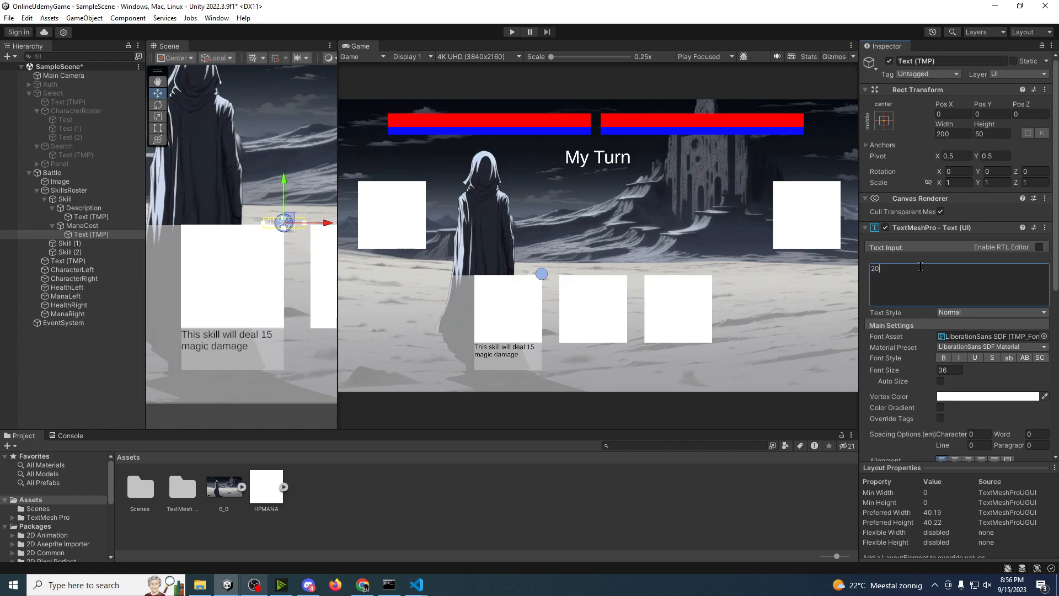
Step: Move the "20" text onto the blue circle and shrink its box to fit inside, about 64 by 71
scroll(281, 230, up, 5)
middle_drag(281, 226, 268, 245)
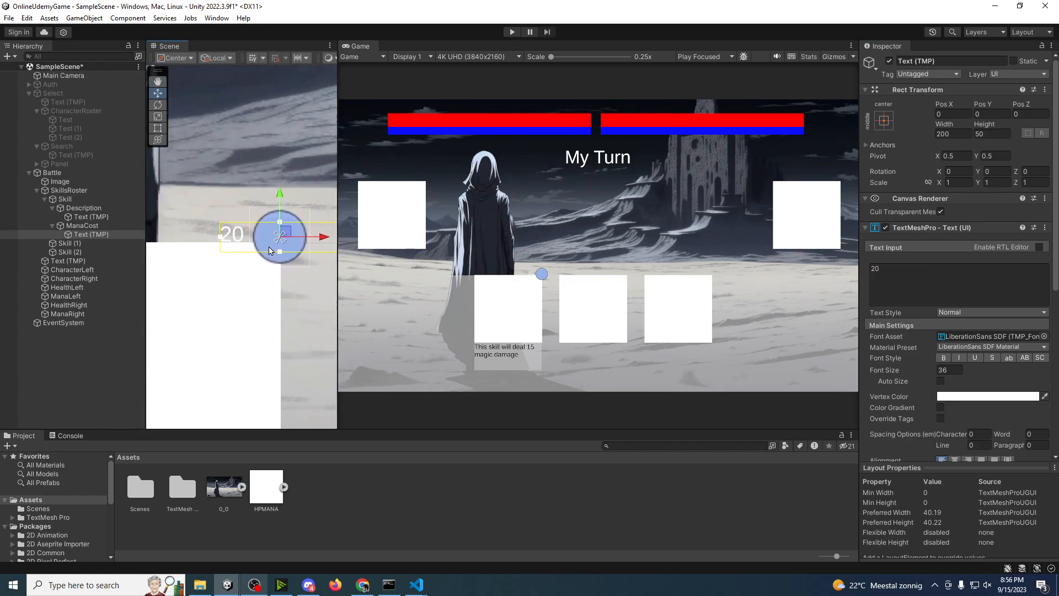
scroll(268, 245, down, 3)
drag(323, 237, 364, 238)
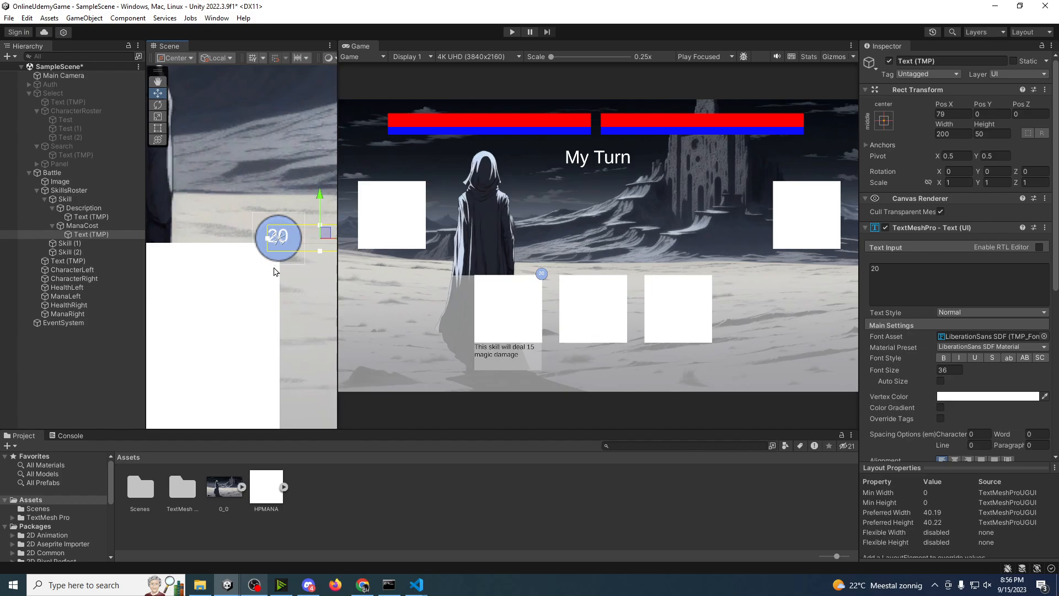
middle_drag(274, 269, 247, 294)
drag(303, 260, 296, 255)
middle_drag(298, 254, 279, 258)
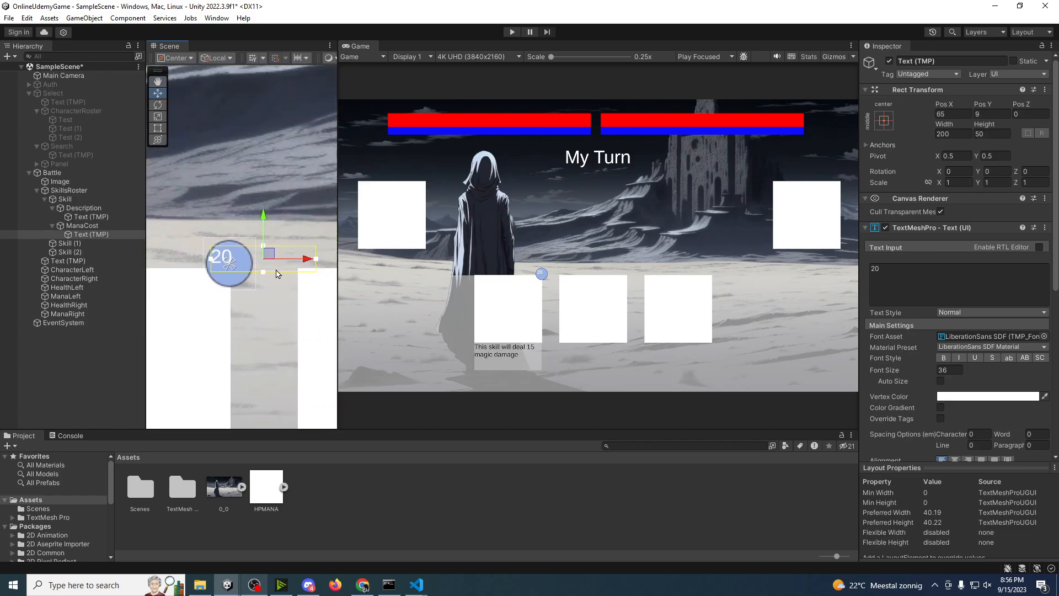
key(t)
drag(318, 272, 244, 286)
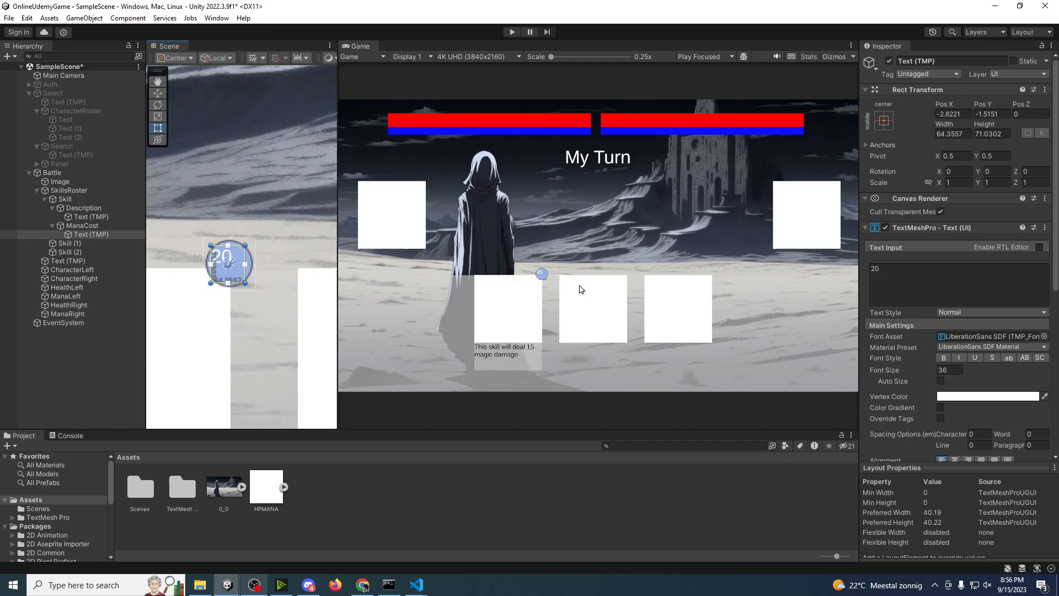
Step: Increase the mana cost text's font size to about 59.1 and widen its box to about 72 by 69
drag(903, 367, 971, 373)
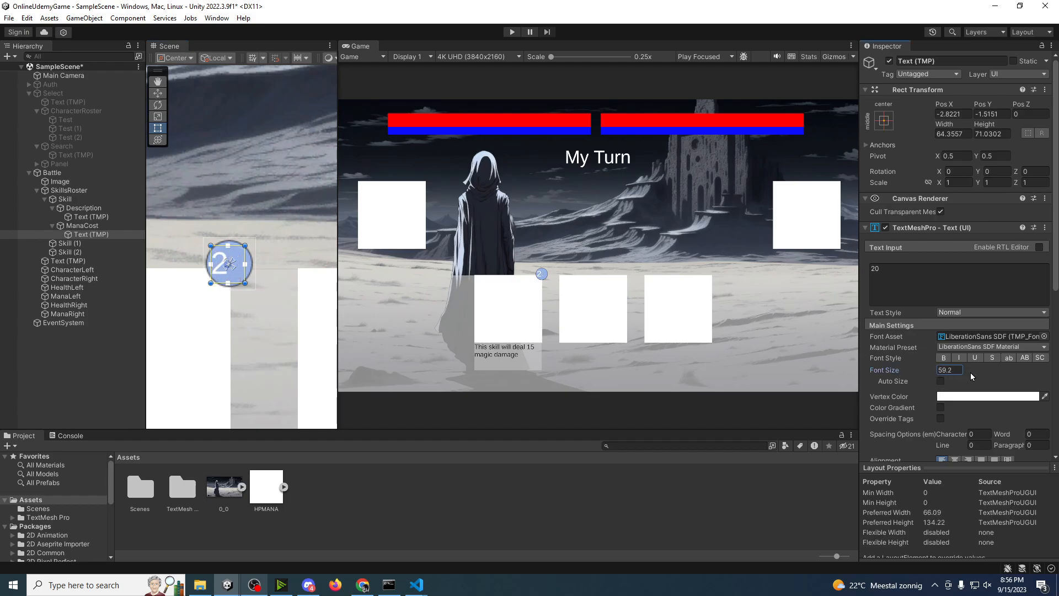
middle_drag(247, 291, 239, 292)
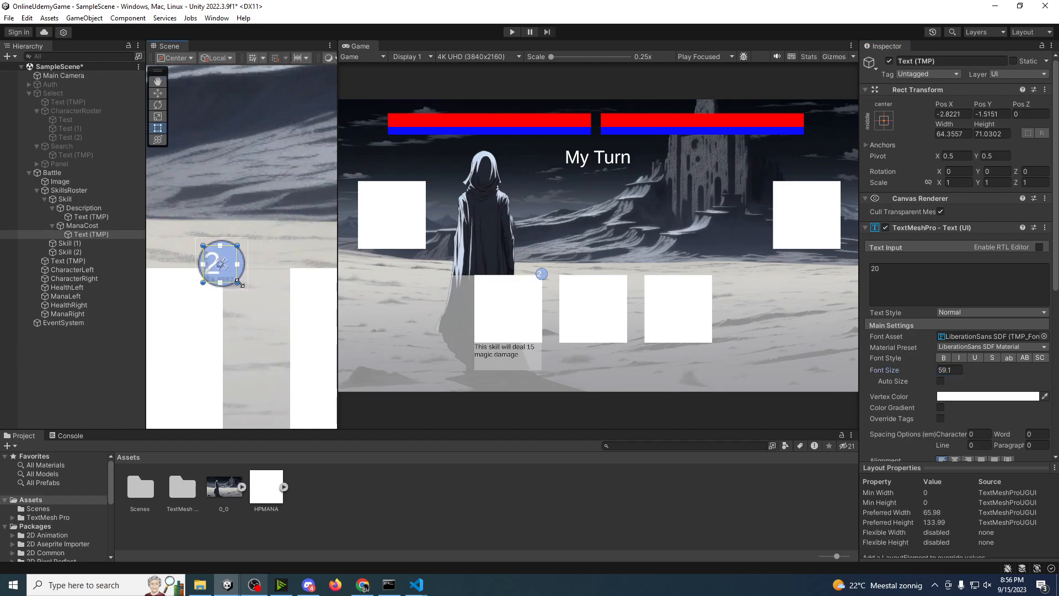
drag(238, 283, 242, 282)
Step: Make the mana cost text black (000000) and bold
click(974, 396)
drag(974, 406, 1041, 443)
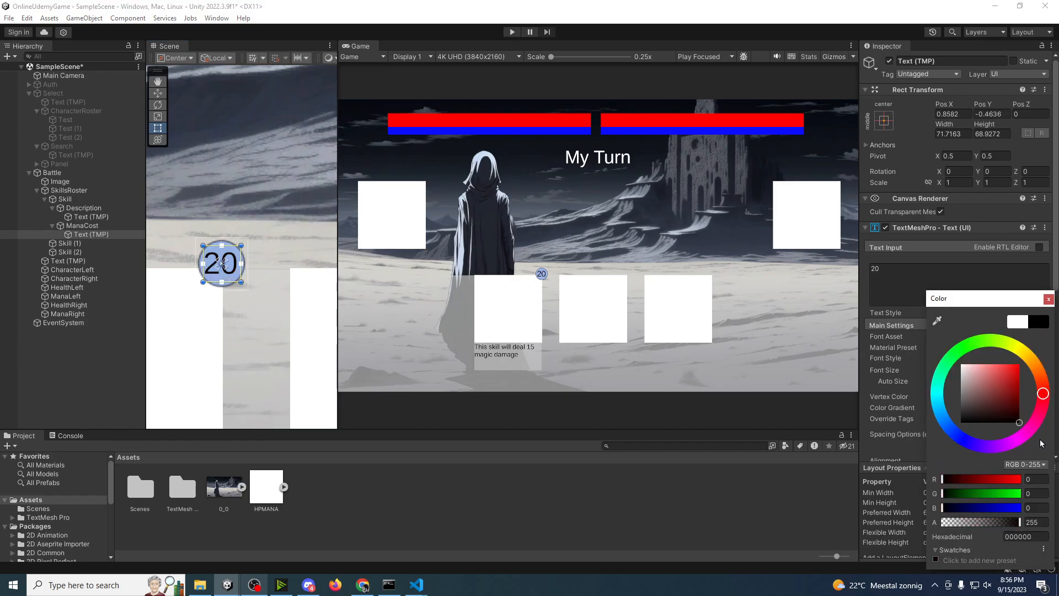
click(1049, 298)
click(944, 358)
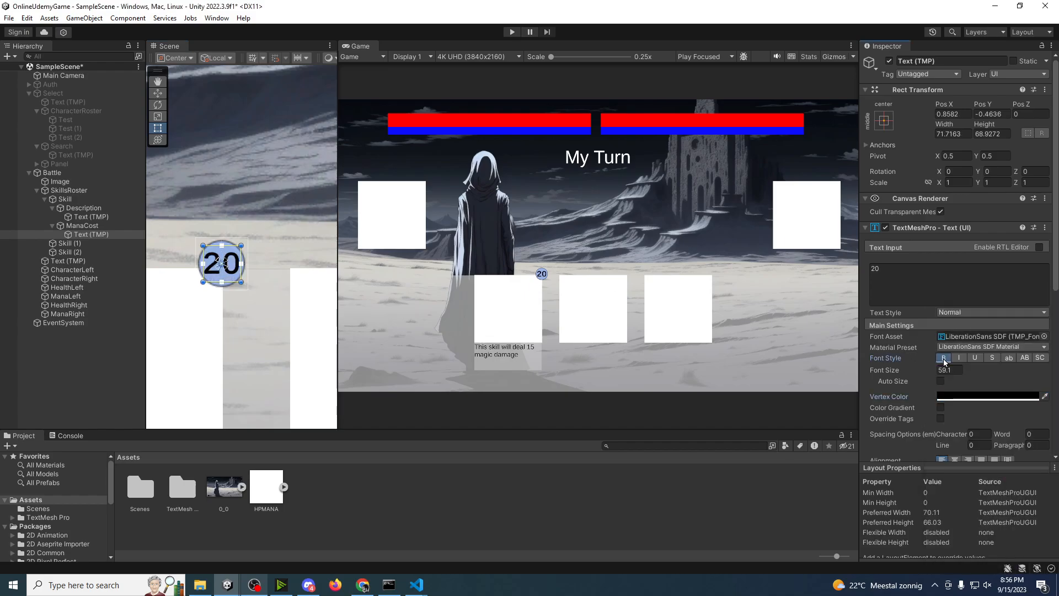
Step: Duplicate ManaCost and move the copy to the skill square's upper-left corner, at X -250
click(82, 225)
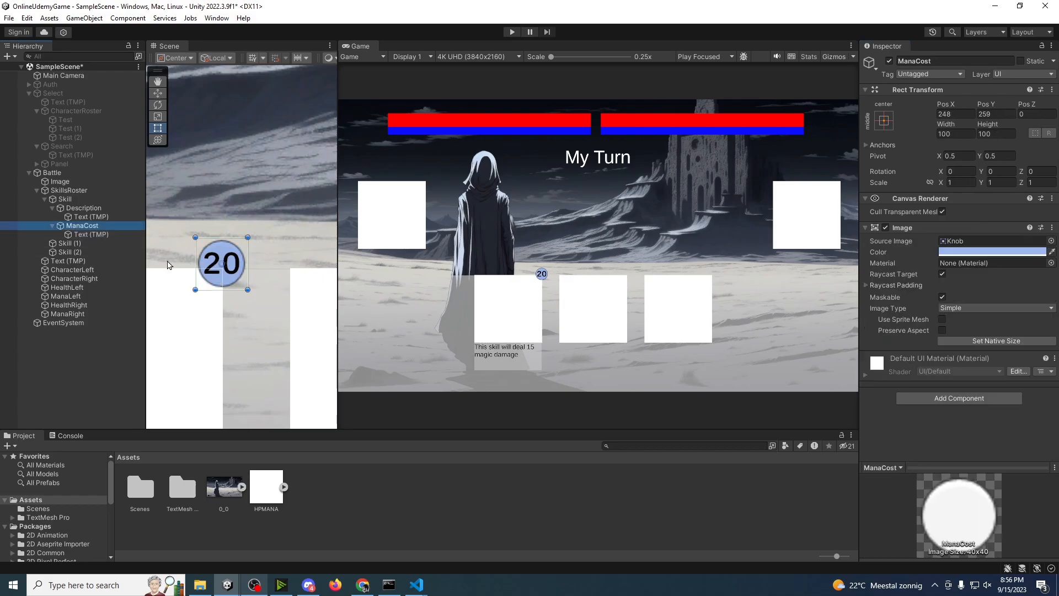
scroll(170, 265, up, 3)
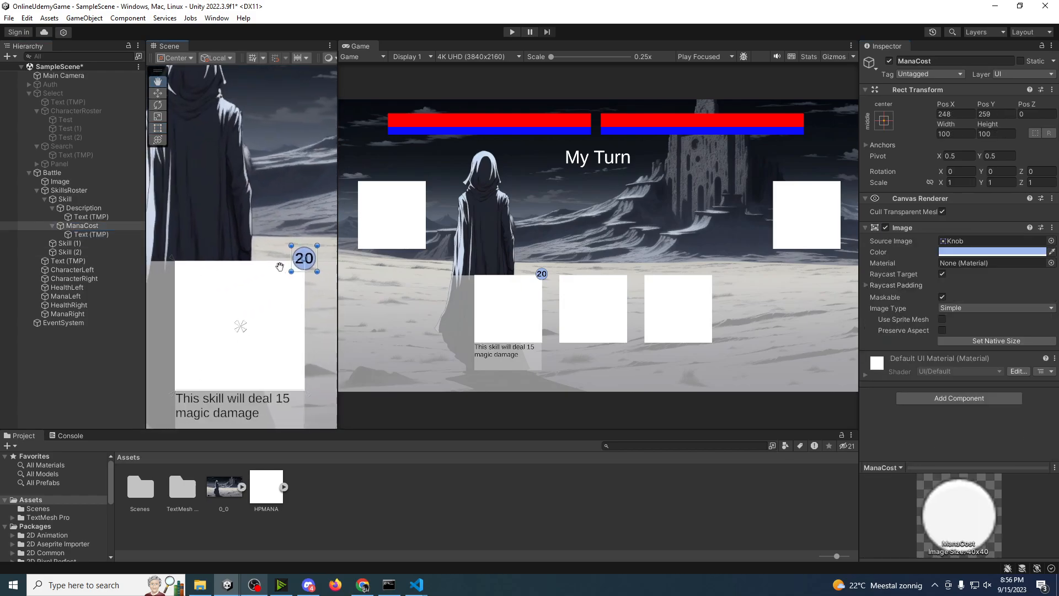
key(ctrl+d)
key(w)
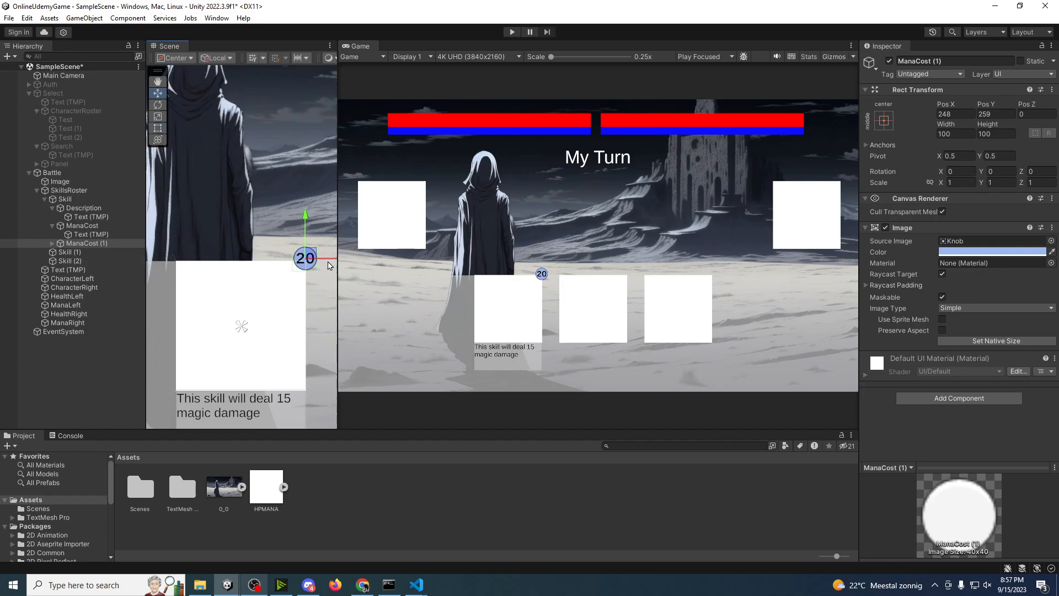
drag(331, 266, 201, 267)
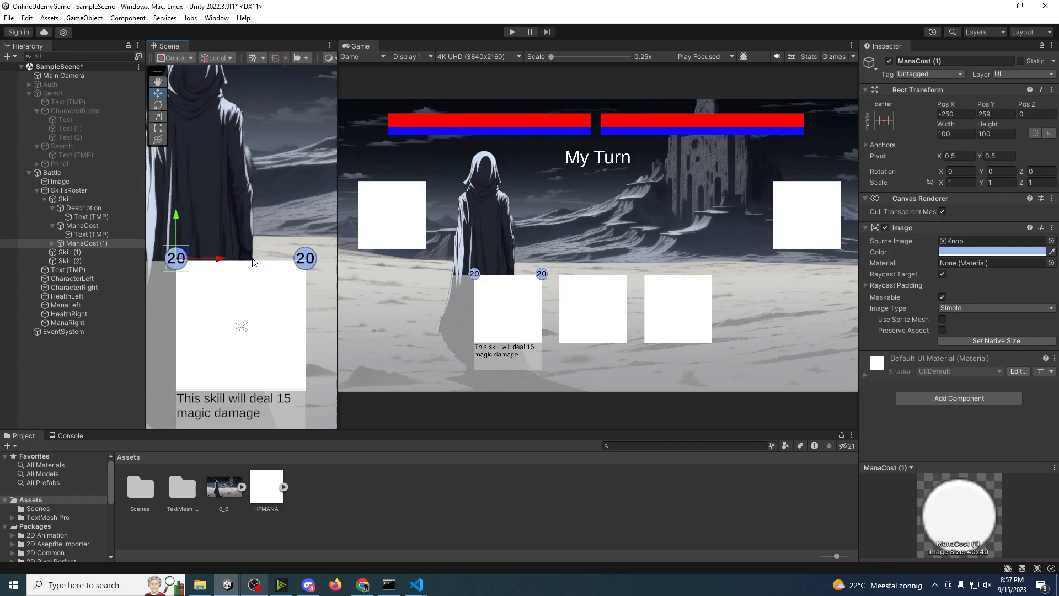
Step: Rename the duplicated ManaCost (1) object to Cooldown
click(97, 245)
key(F2)
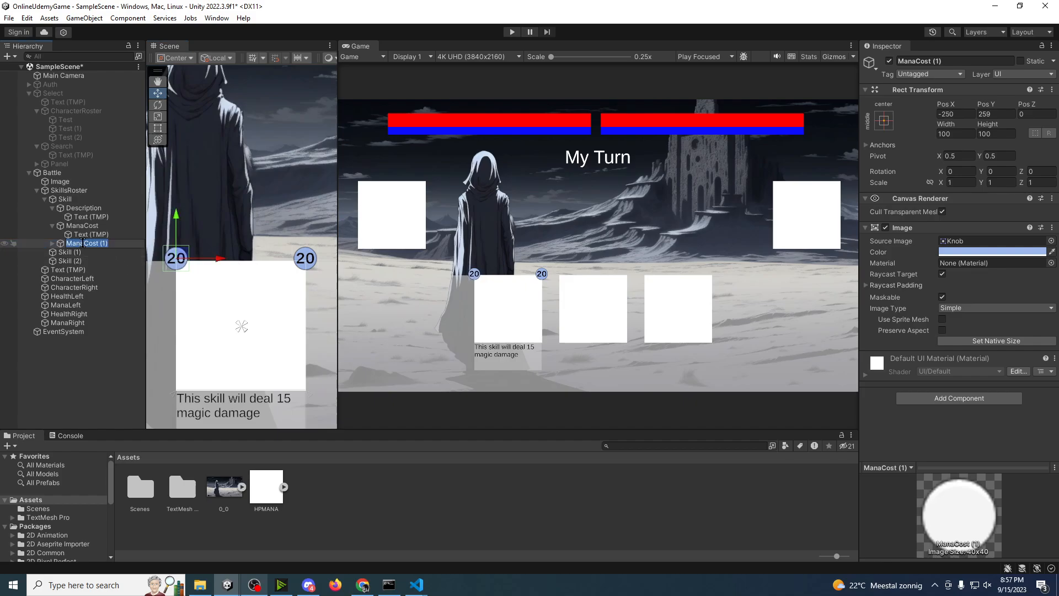
text(Cooldown)
key(Return)
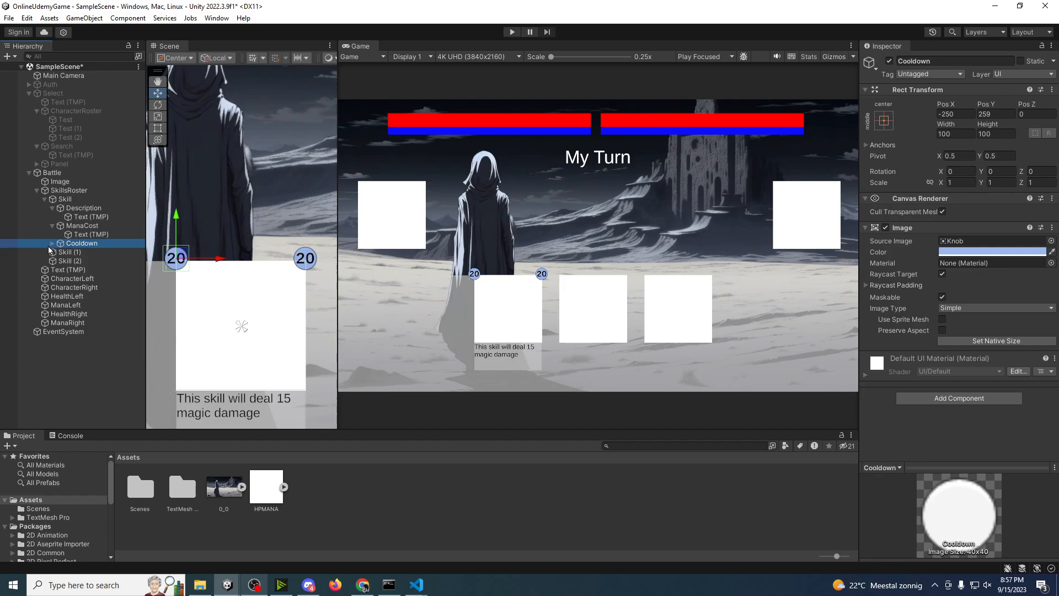
Step: Change Cooldown's text to "3" and shift it horizontally to Pos X 18 to centre it in the circle
click(53, 243)
click(82, 251)
click(883, 279)
key(BackSpace)
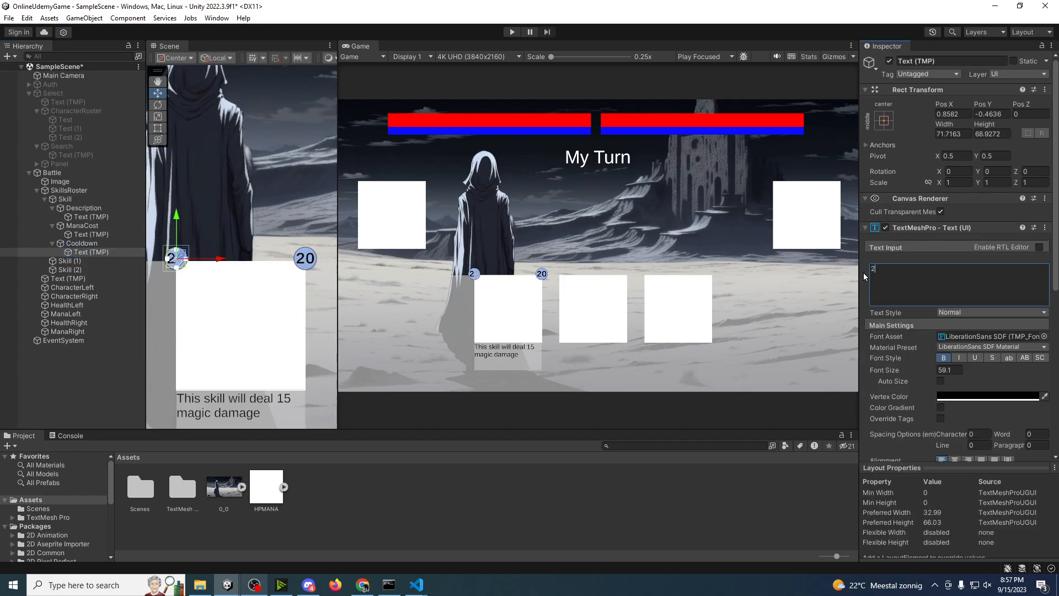
drag(911, 275, 781, 272)
text(3)
middle_drag(194, 269, 199, 268)
drag(225, 260, 231, 262)
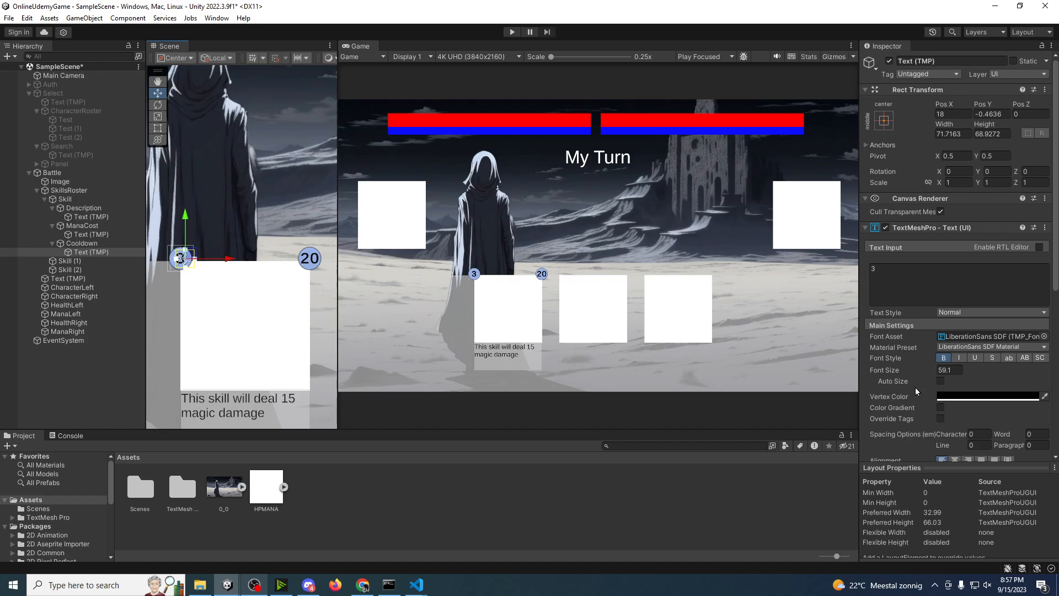
Step: Recolour the Cooldown circle dark green (468C47) and save the scene
click(107, 244)
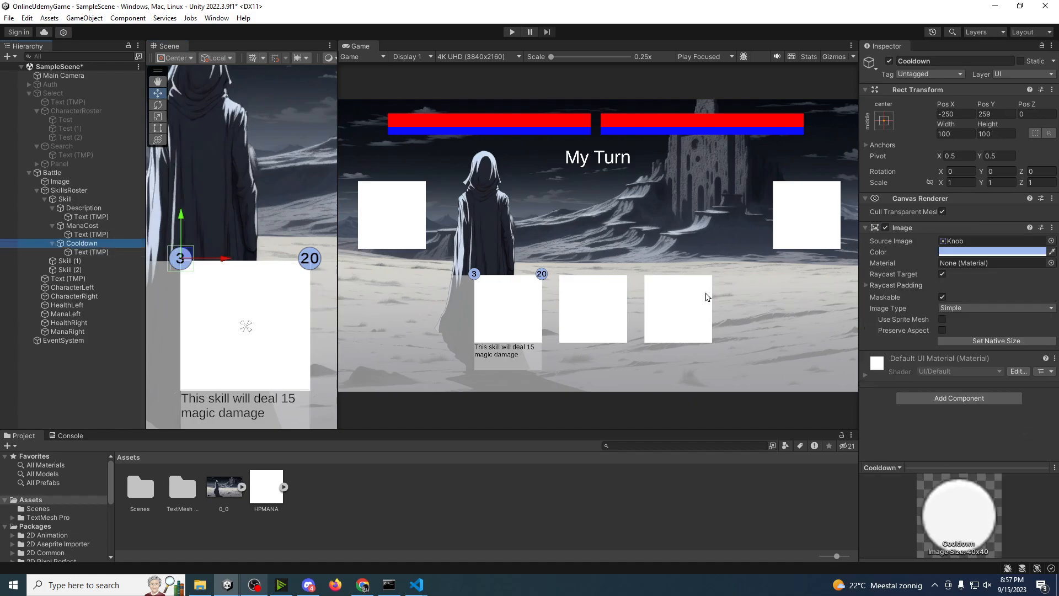
click(987, 251)
click(957, 294)
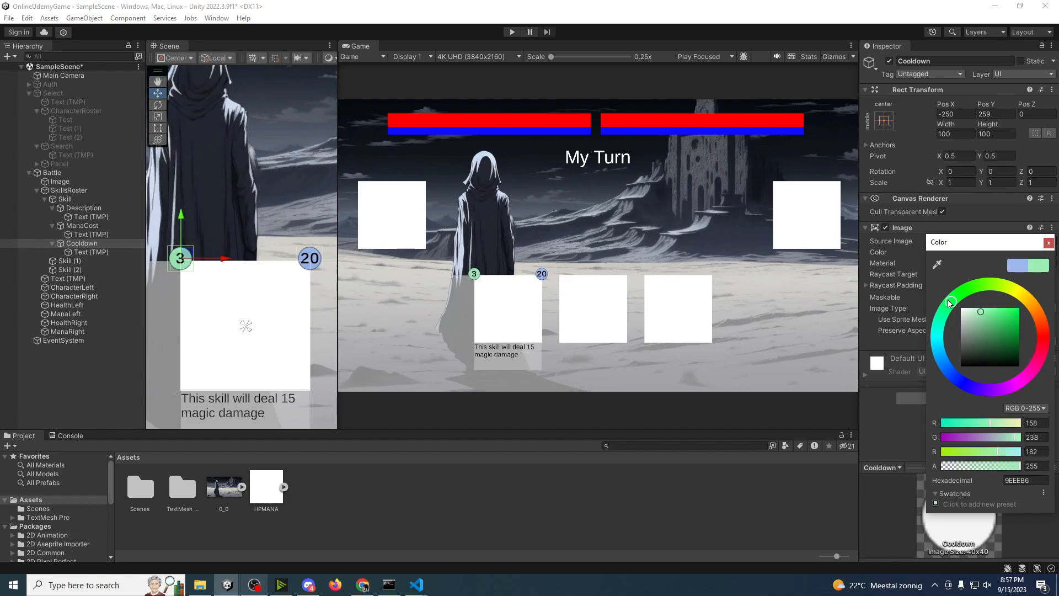
drag(956, 294, 963, 292)
click(1000, 335)
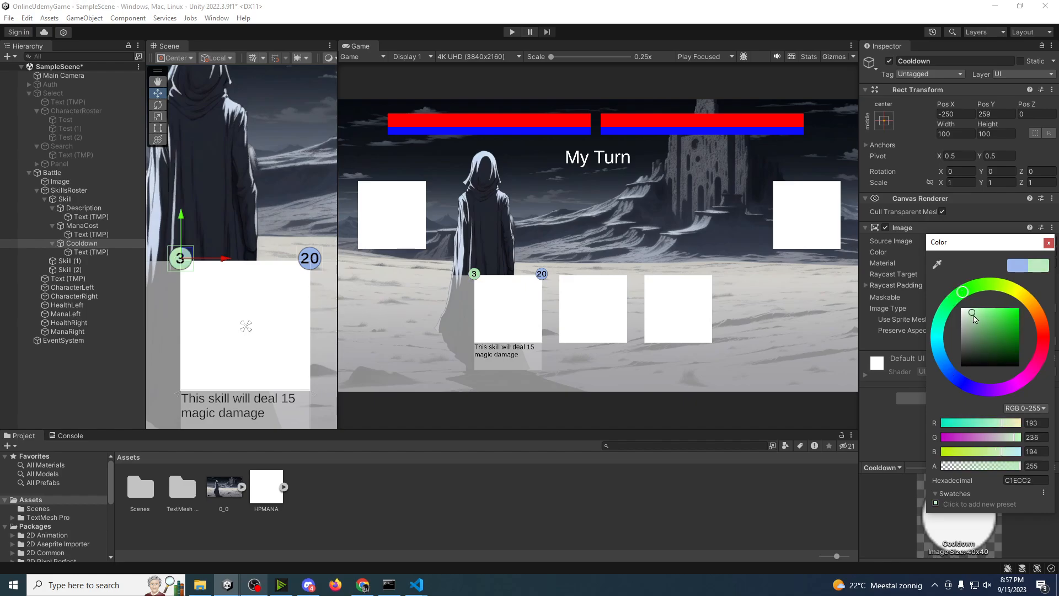
drag(1001, 336, 992, 335)
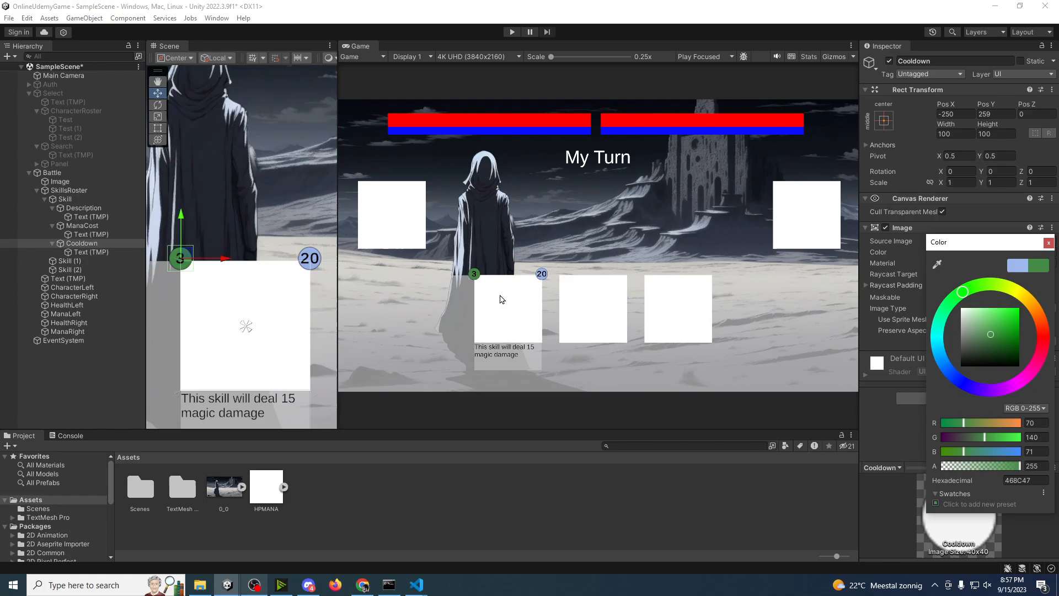
click(1050, 245)
click(86, 370)
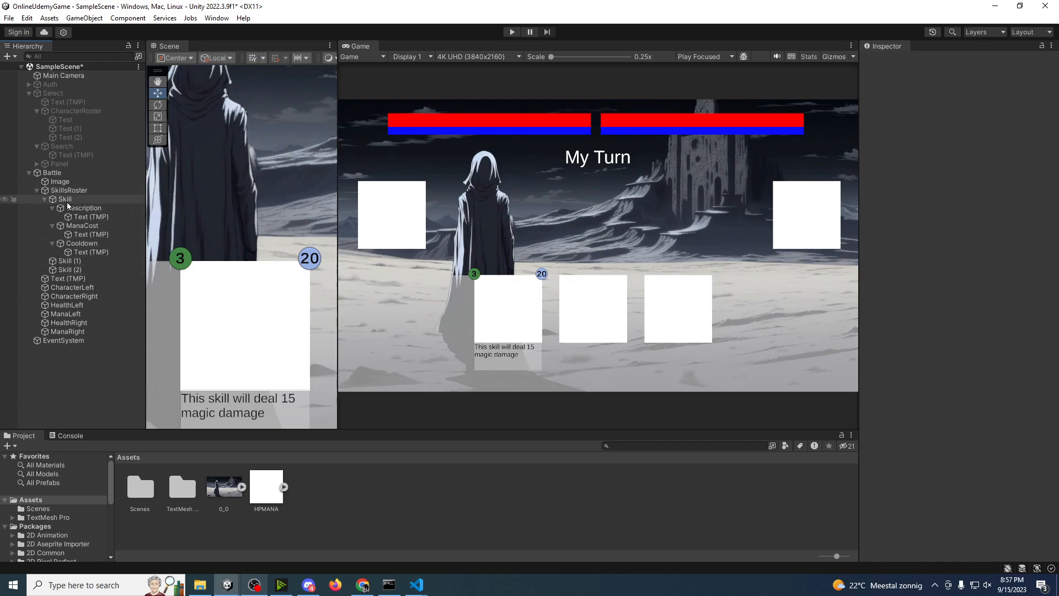
key(ctrl+s)
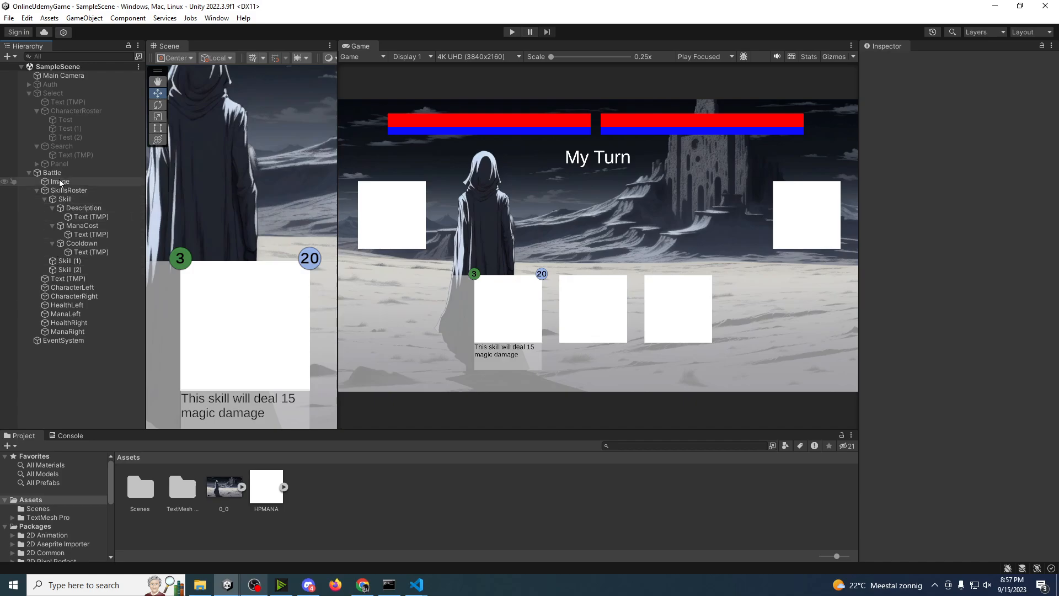
Step: Check the Select canvas by temporarily showing it in place of Battle, and switch back to the Battle canvas
click(59, 175)
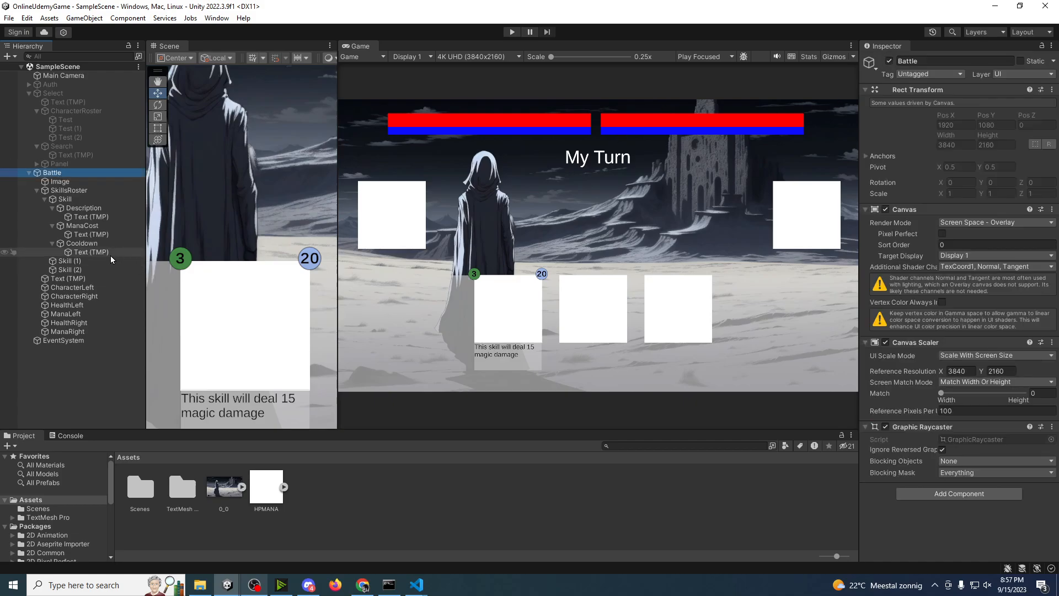
click(889, 62)
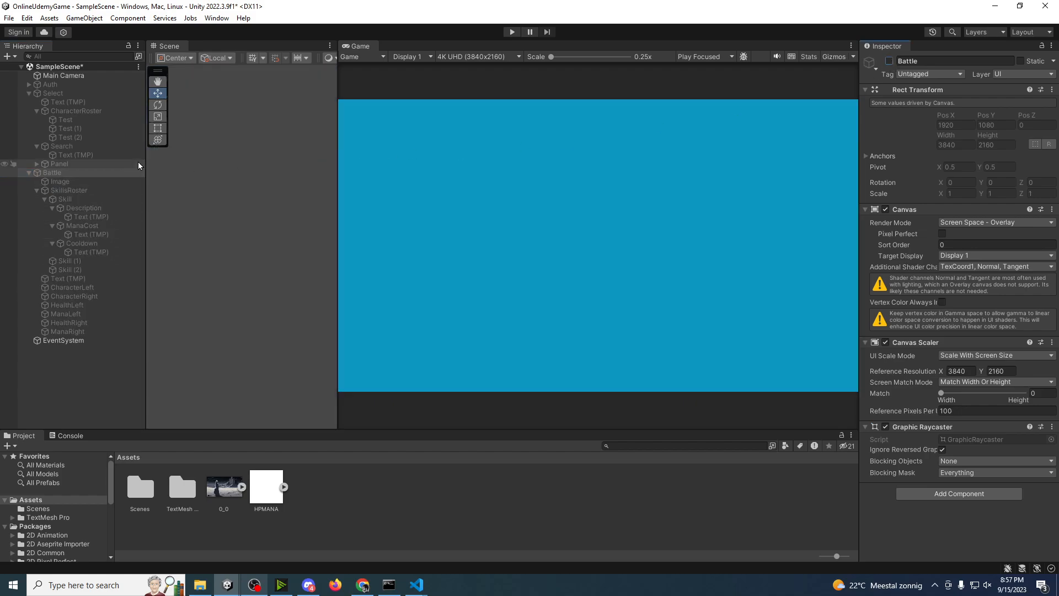
click(65, 94)
click(889, 61)
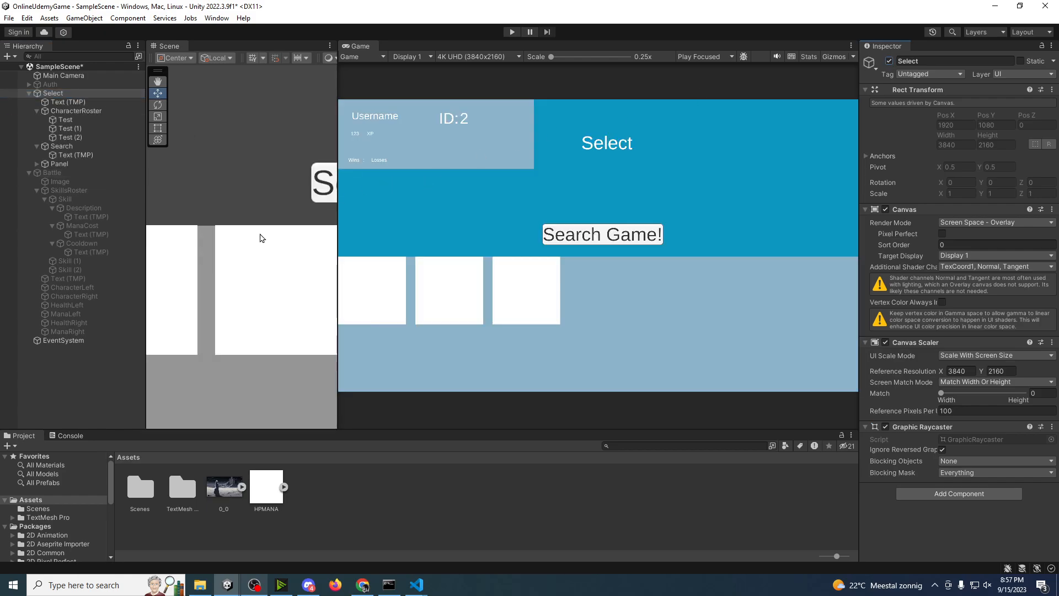
click(889, 61)
click(134, 172)
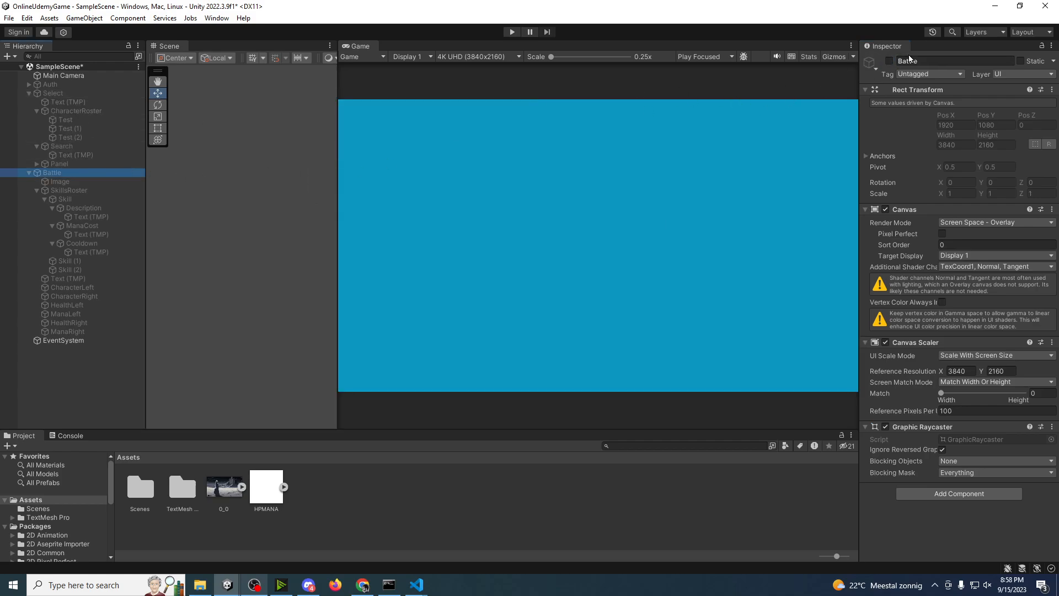
click(888, 60)
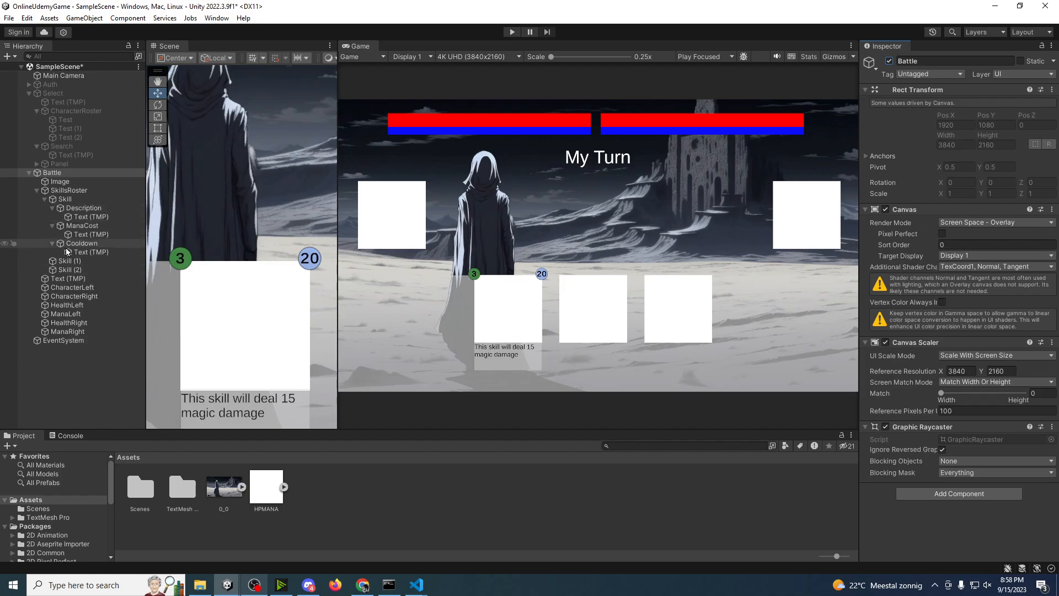
Step: Partly drain the HealthLeft, ManaLeft and HealthRight bars, lower ManaRight's fill amount to about 0.807, and save the scene
click(81, 307)
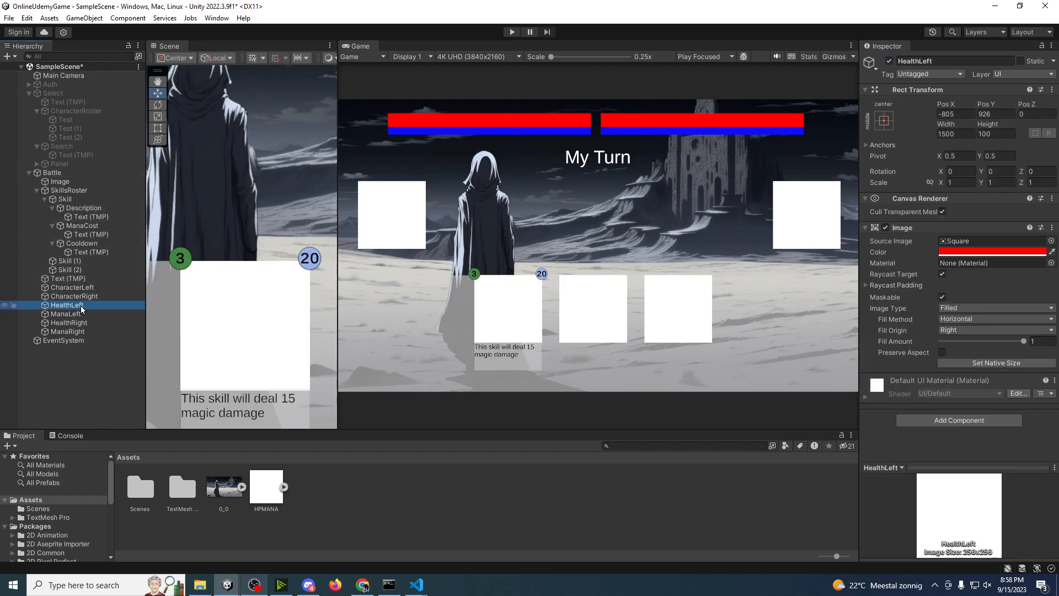
mouse_move(1024, 342)
mouse_down()
mouse_move(950, 342)
mouse_move(1007, 342)
mouse_up()
click(66, 314)
click(1024, 342)
click(69, 323)
click(67, 332)
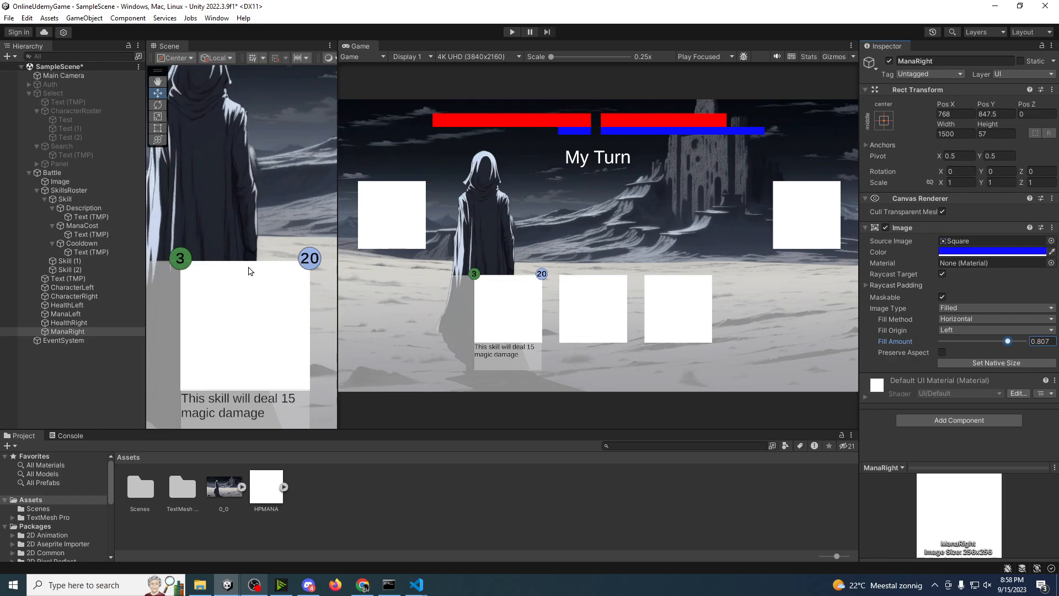
click(64, 387)
key(ctrl+s)
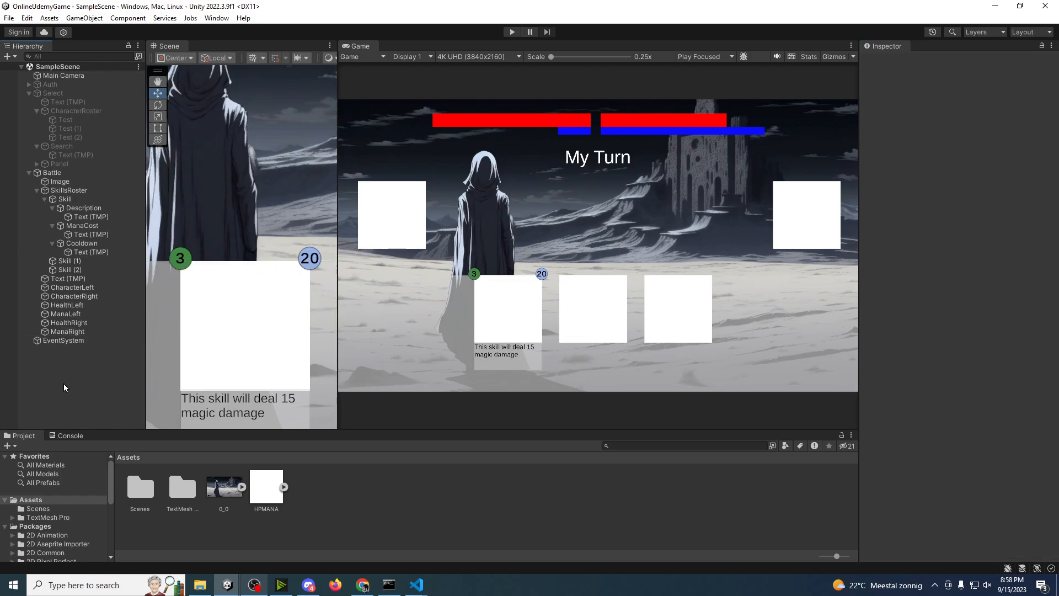
Step: Deactivate the Battle canvas, activate the Auth canvas instead, and save the scene
click(61, 174)
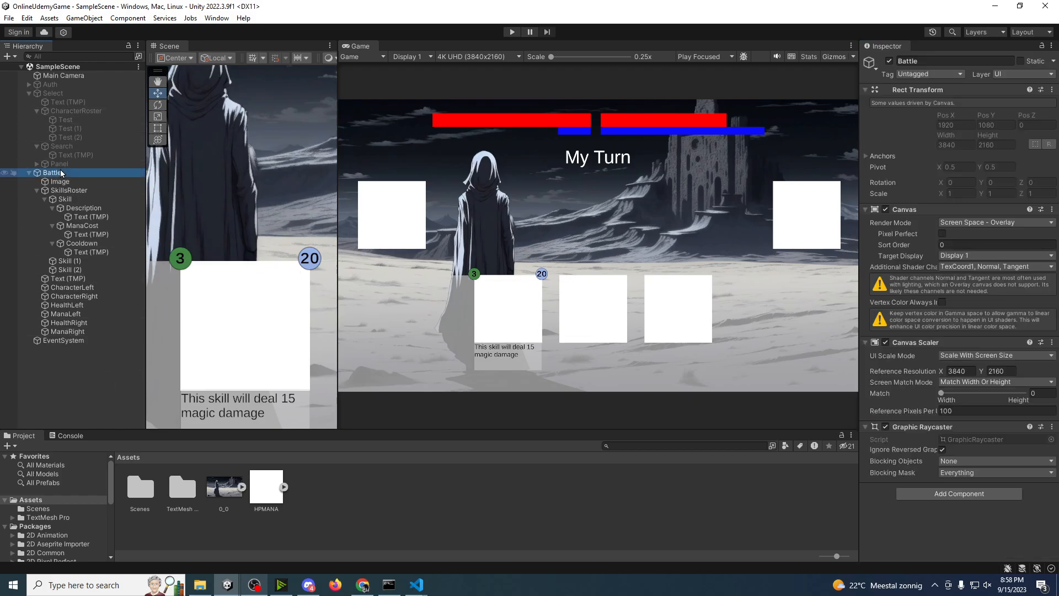
click(889, 61)
click(55, 85)
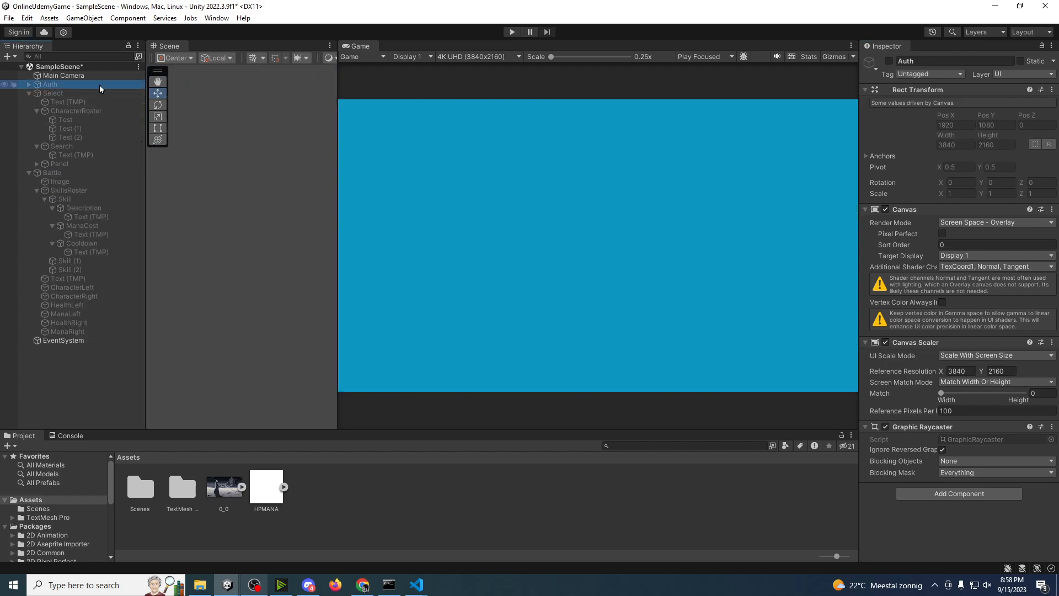
click(890, 61)
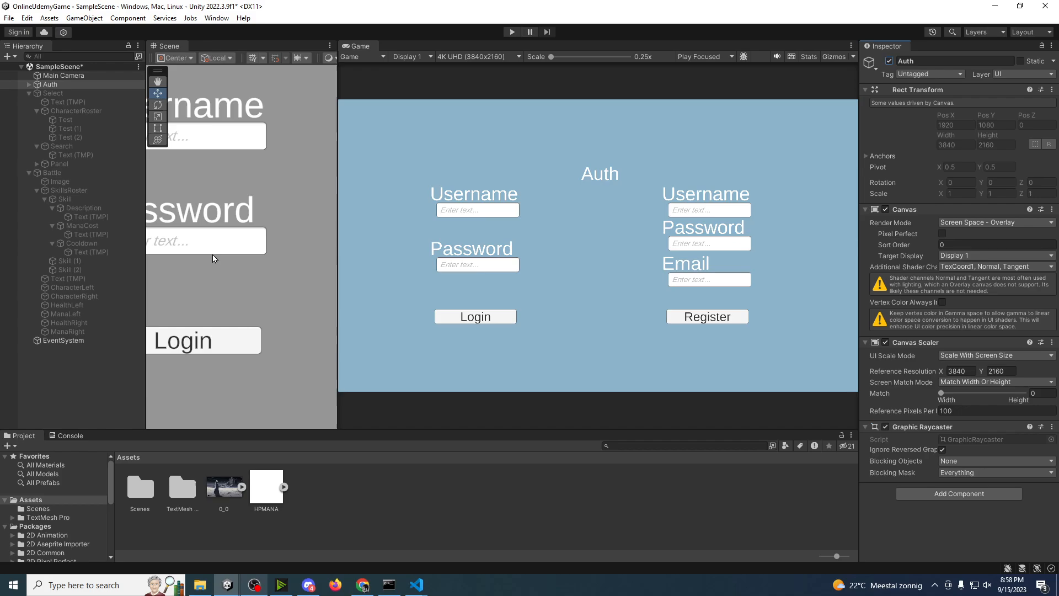
click(95, 384)
key(ctrl+s)
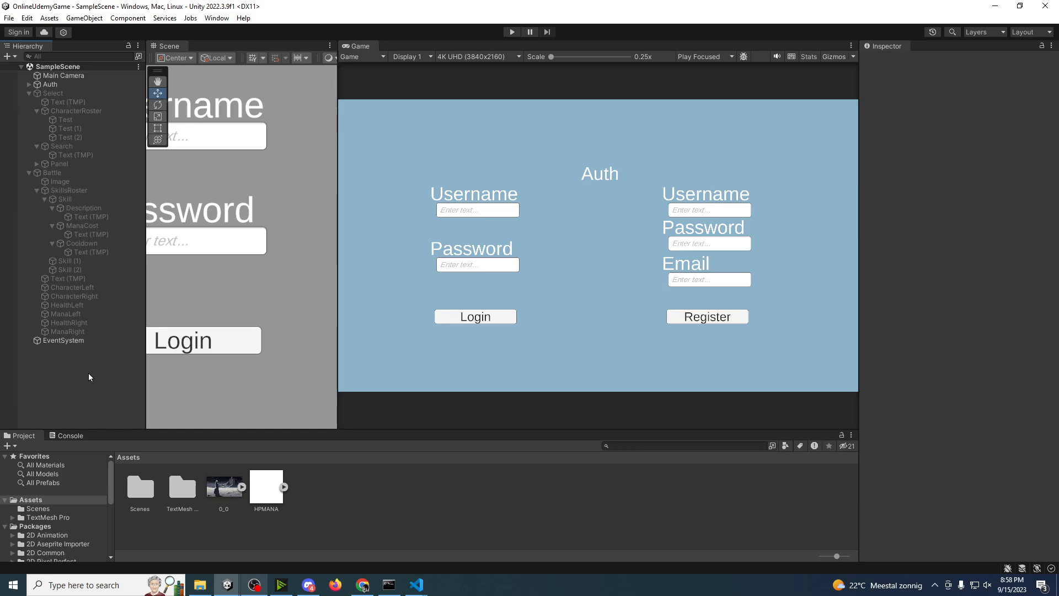
Step: Switch to Chrome, open the Visual Studio Code website from the search results, and check its download options per platform
click(904, 409)
key(alt+Tab)
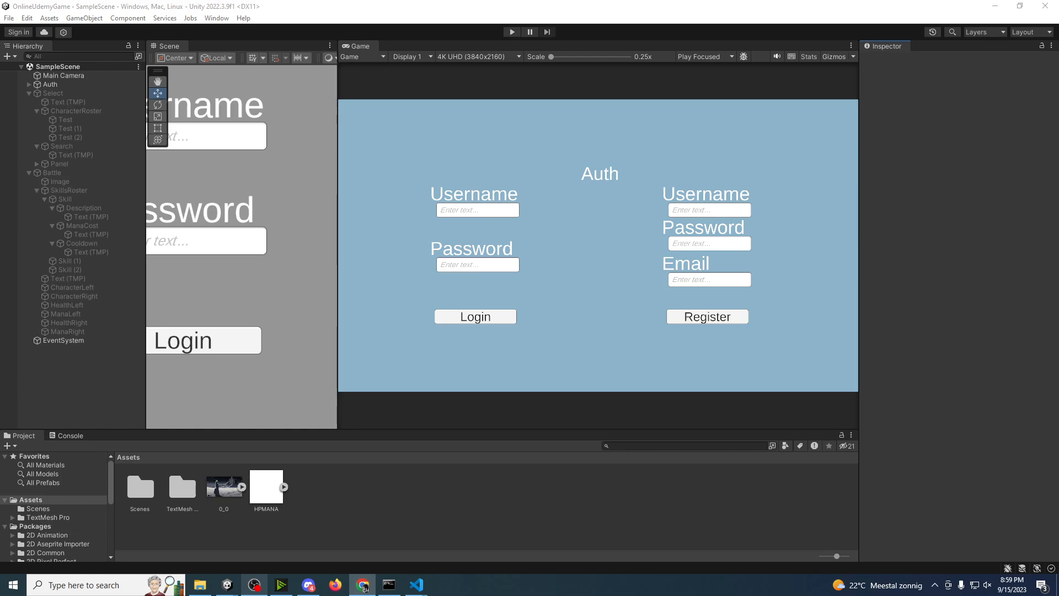
drag(0, 62, 316, 2)
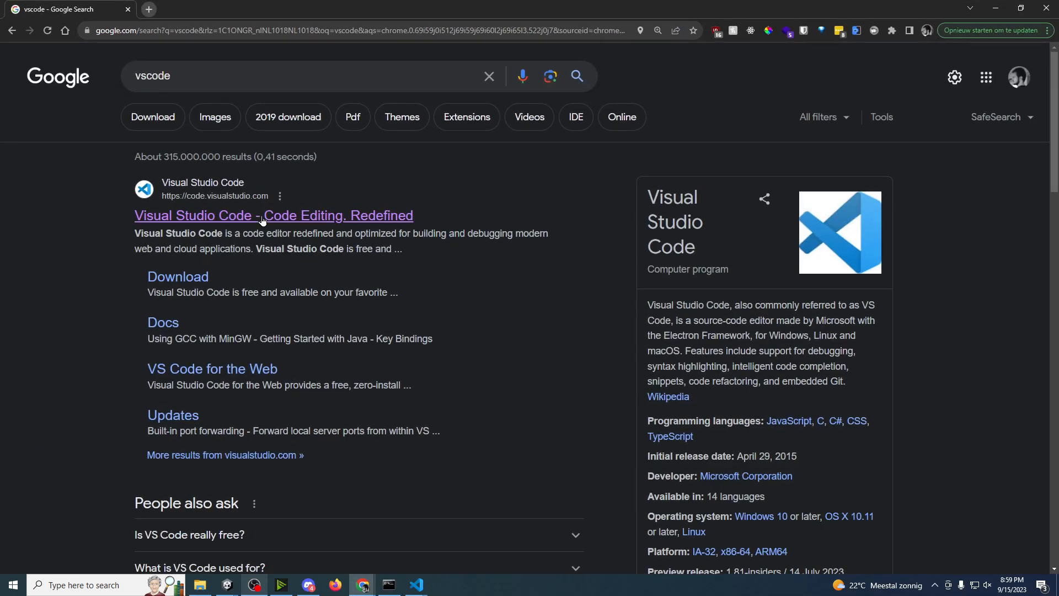
click(262, 217)
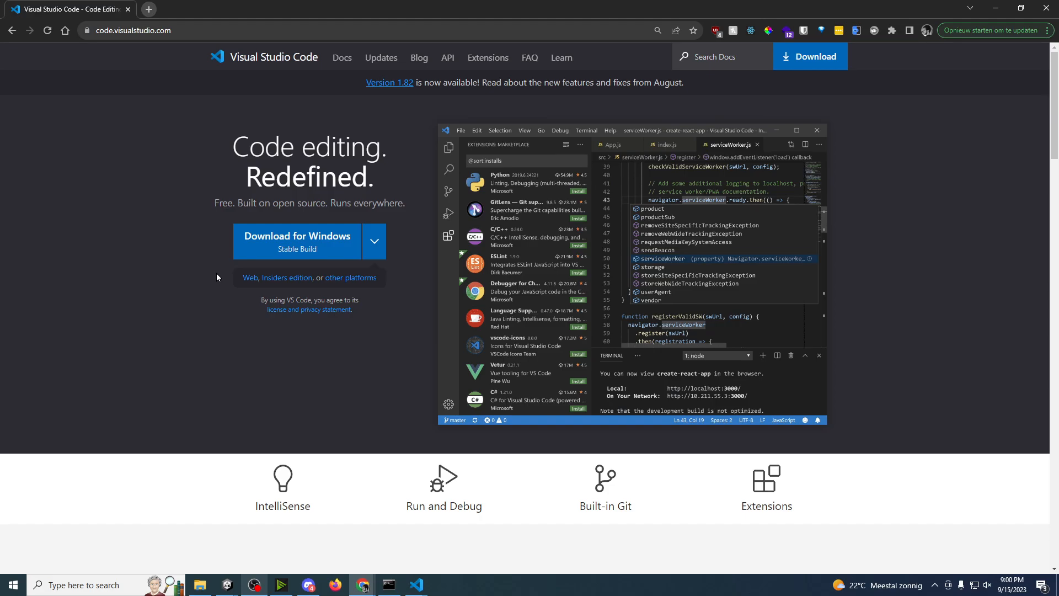
click(375, 241)
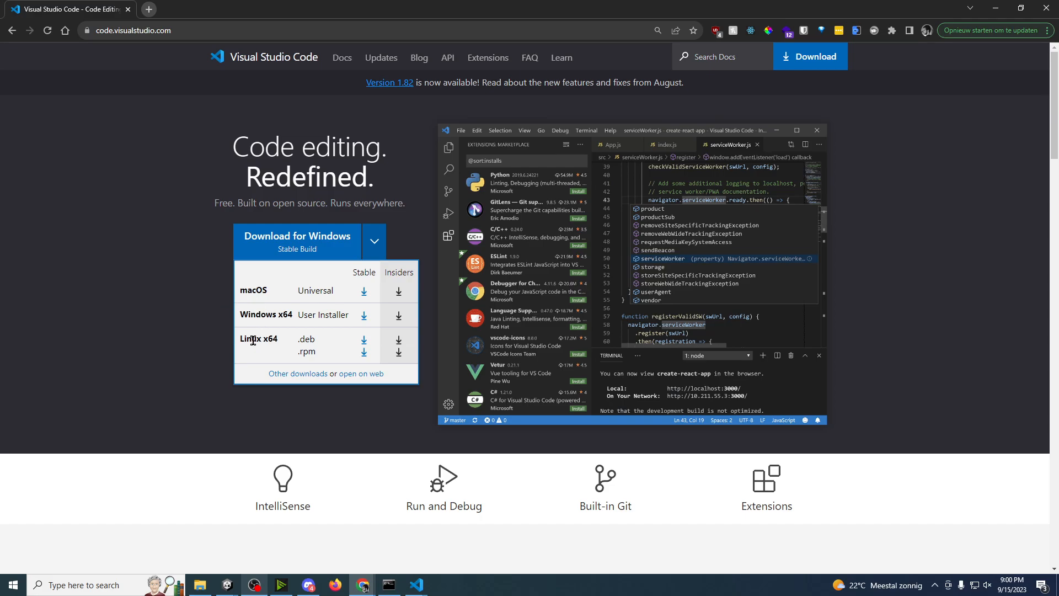
click(184, 364)
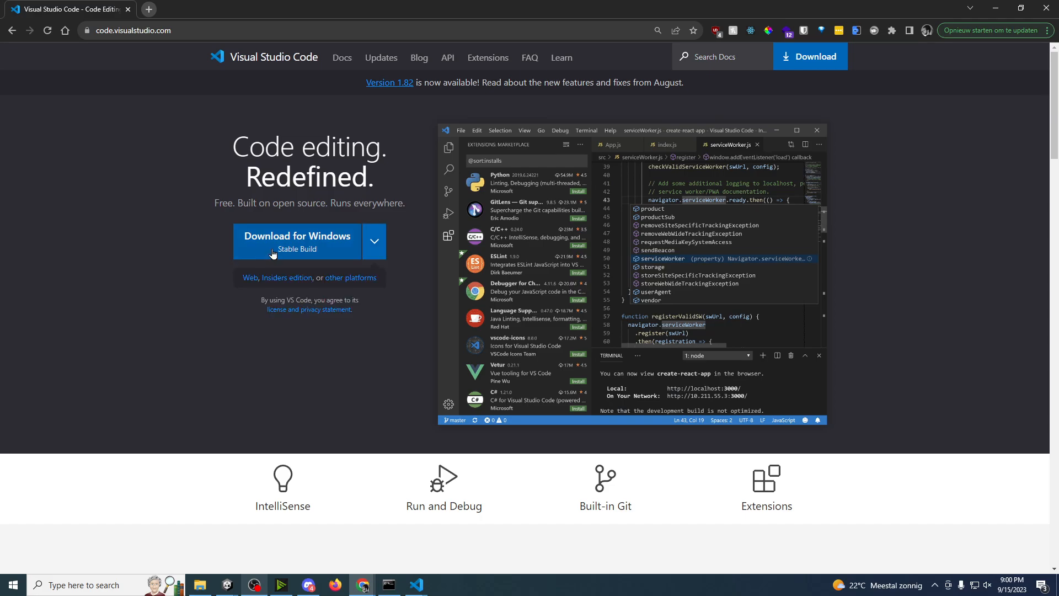